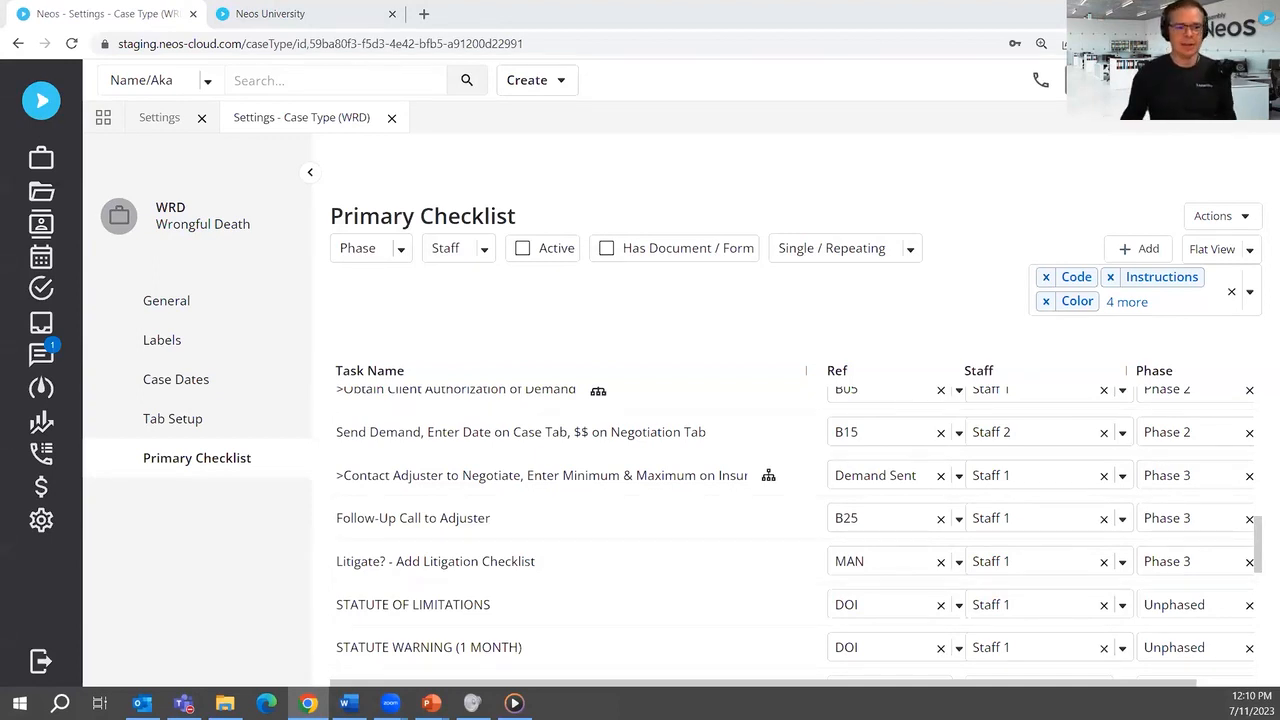
- Close the Wrongful Death case type and the open settings, and reopen the Case Types list in Settings
click(391, 118)
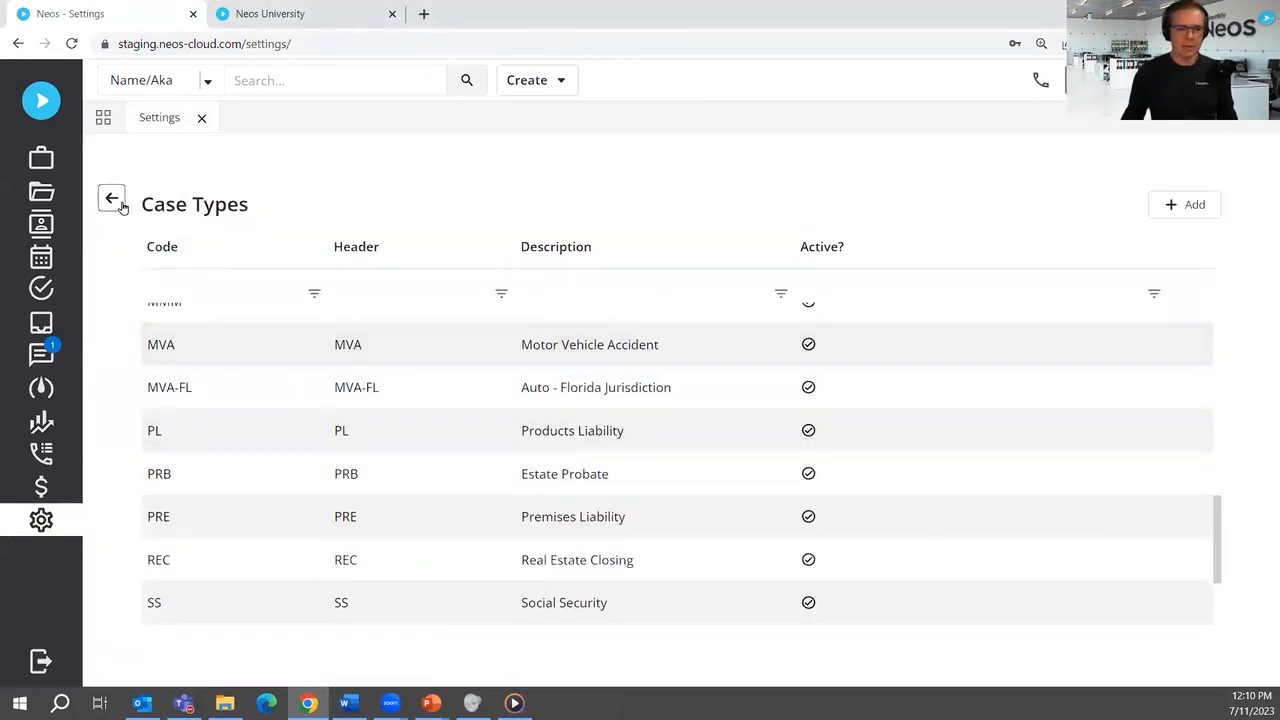
click(202, 118)
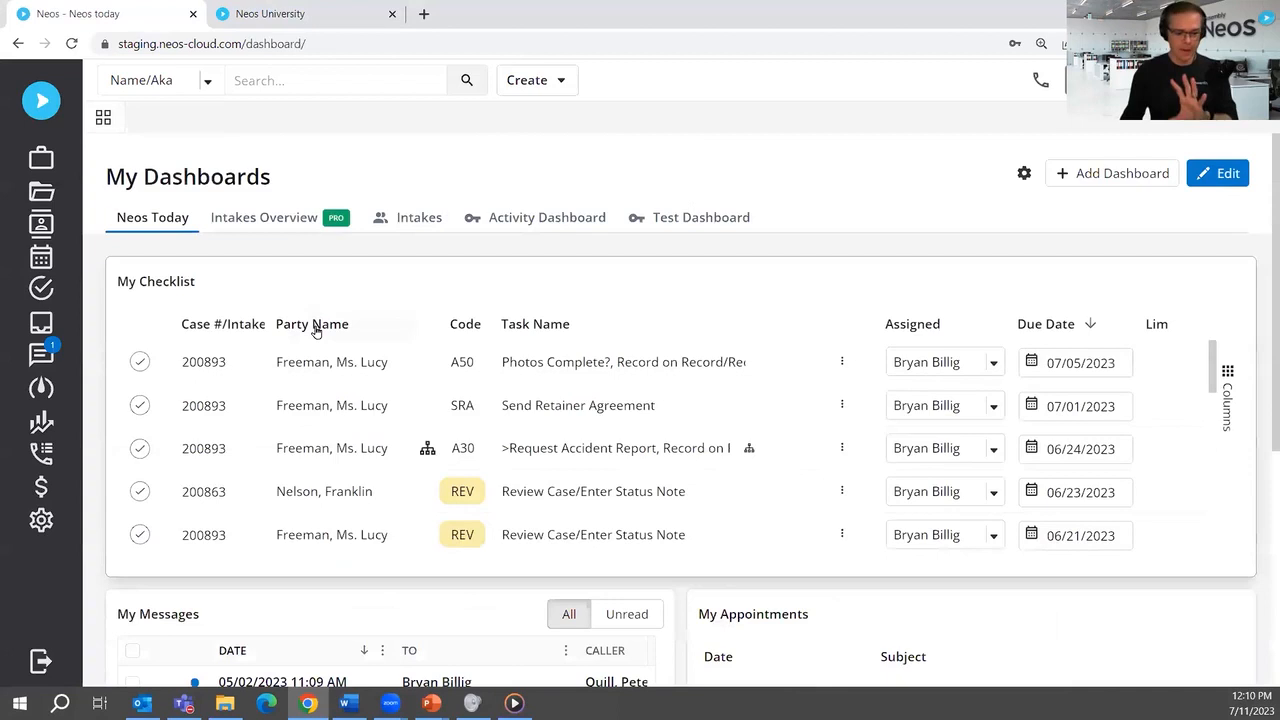
click(40, 520)
click(276, 287)
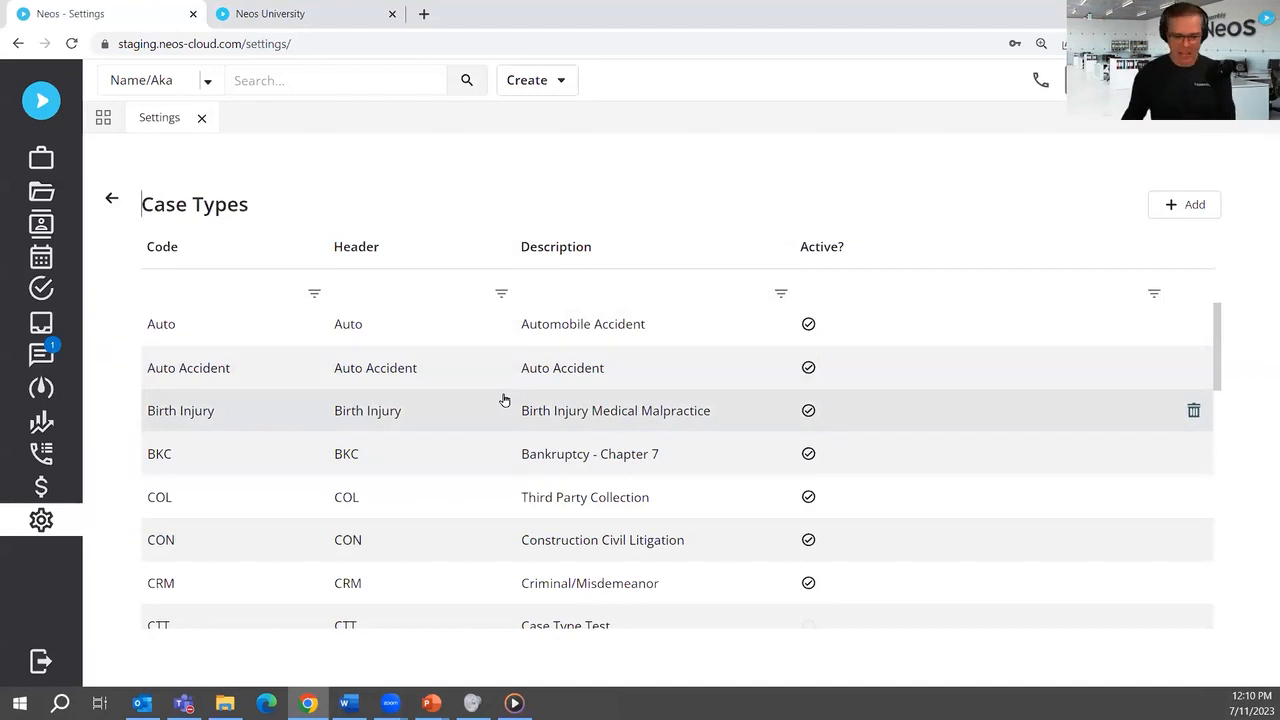
- Open the Primary Checklist of the MVA (Motor Vehicle Accident) case type and collapse the side navigation
scroll(492, 452, down, 5)
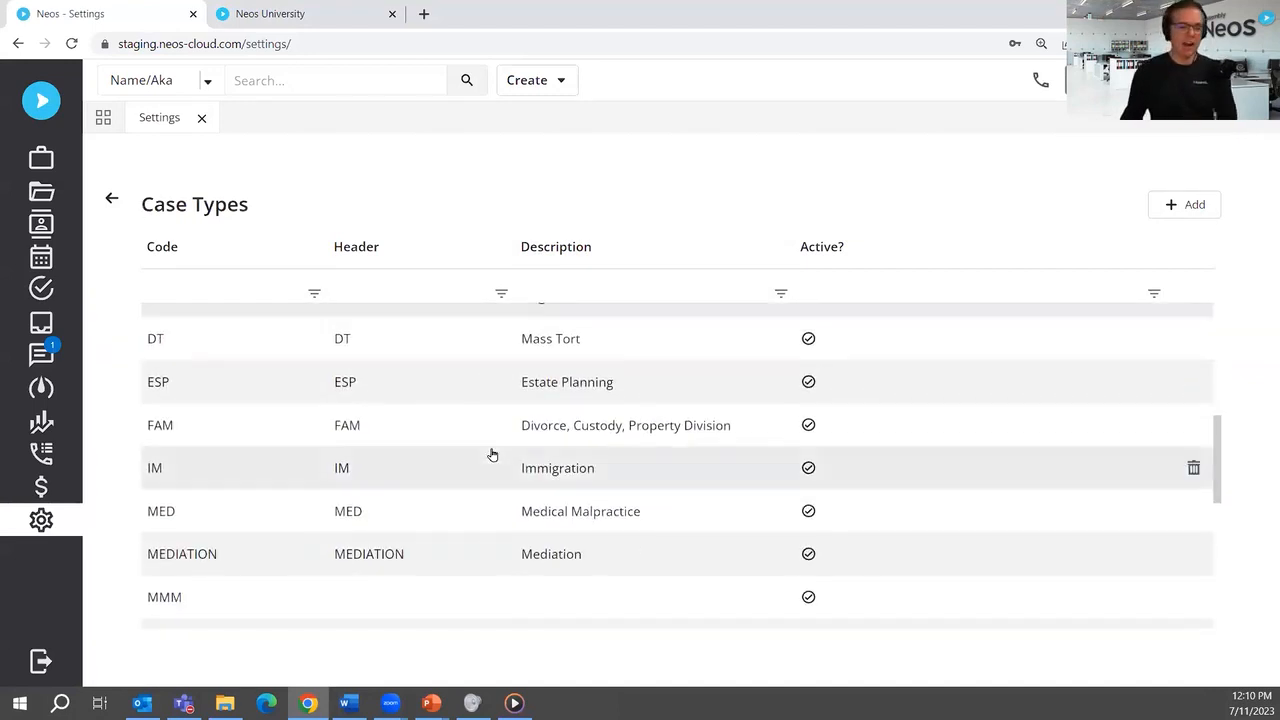
scroll(492, 455, down, 3)
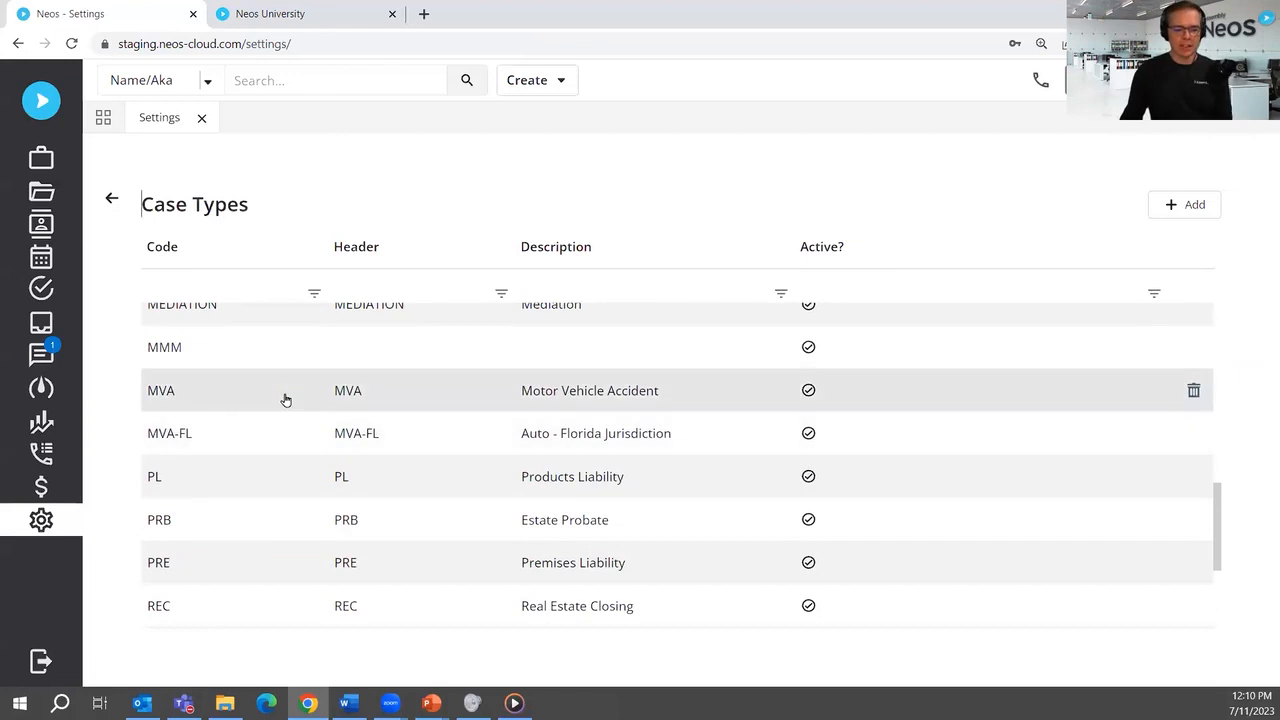
click(285, 399)
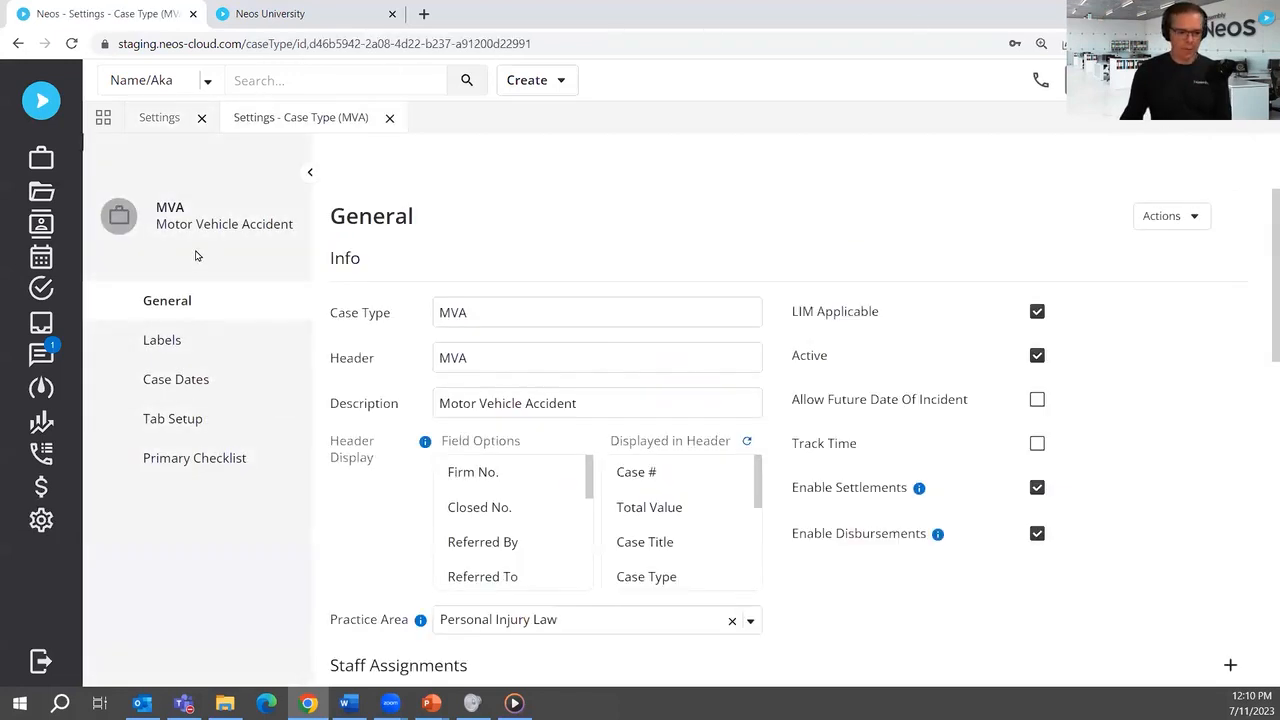
click(220, 462)
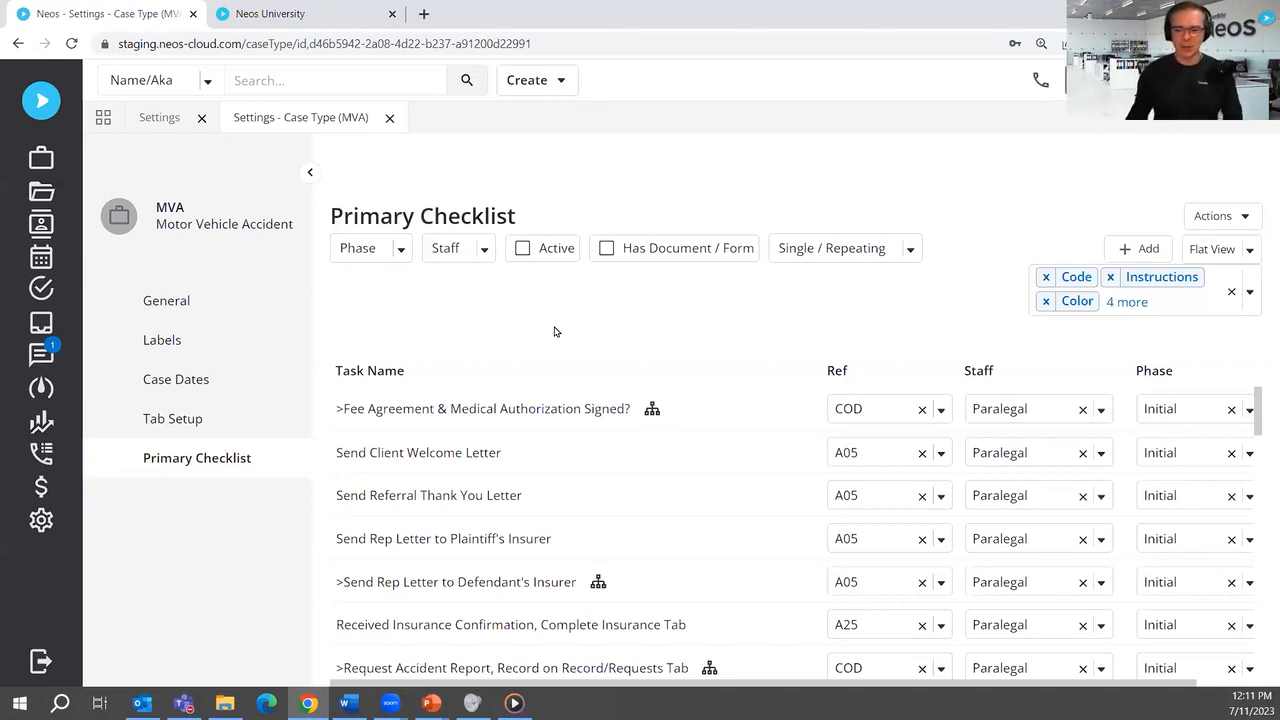
click(311, 177)
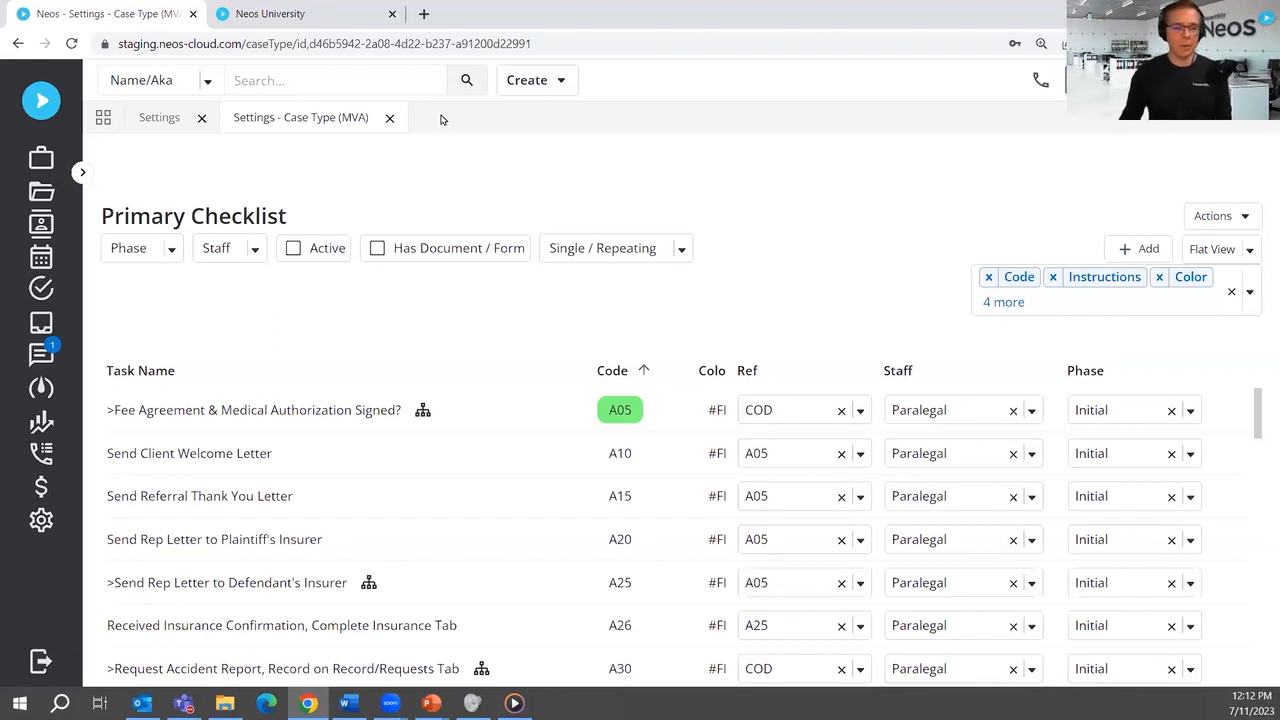
- Open a recent MVA case, expand its navigation, examine its case dates and staff assignments, and close the case
click(382, 78)
click(277, 190)
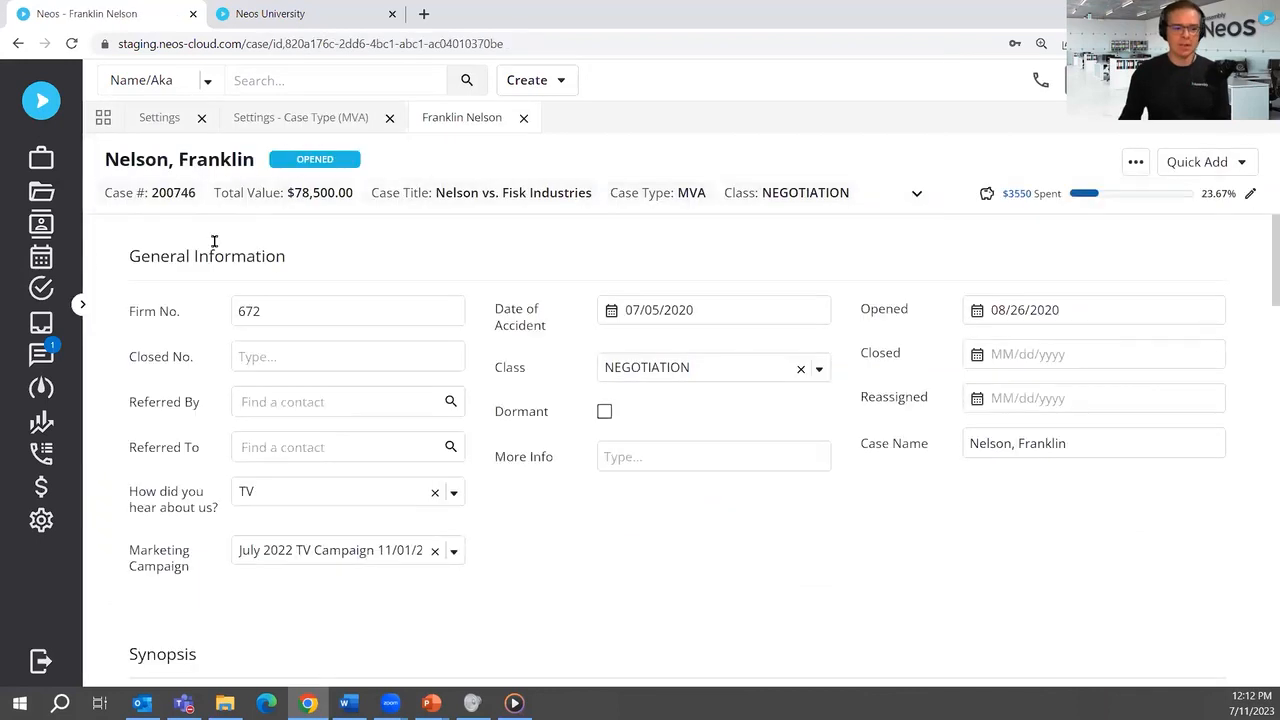
click(83, 304)
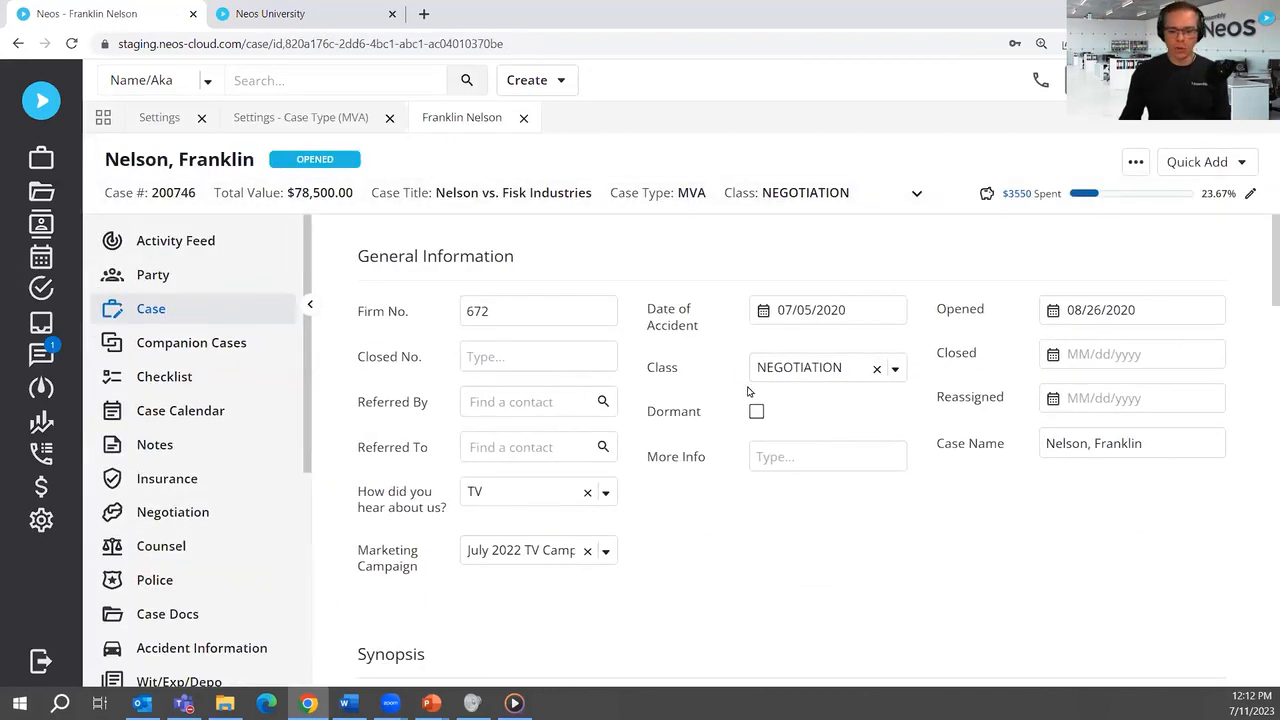
scroll(700, 360, down, 9)
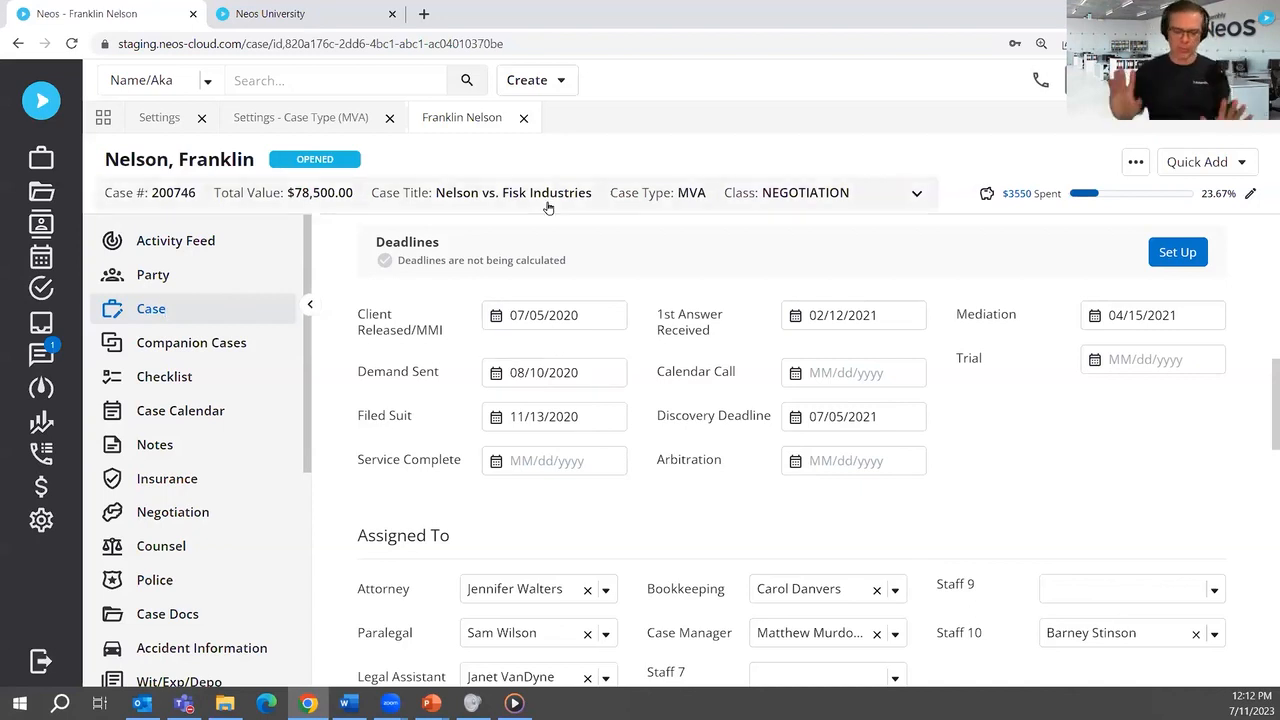
click(524, 119)
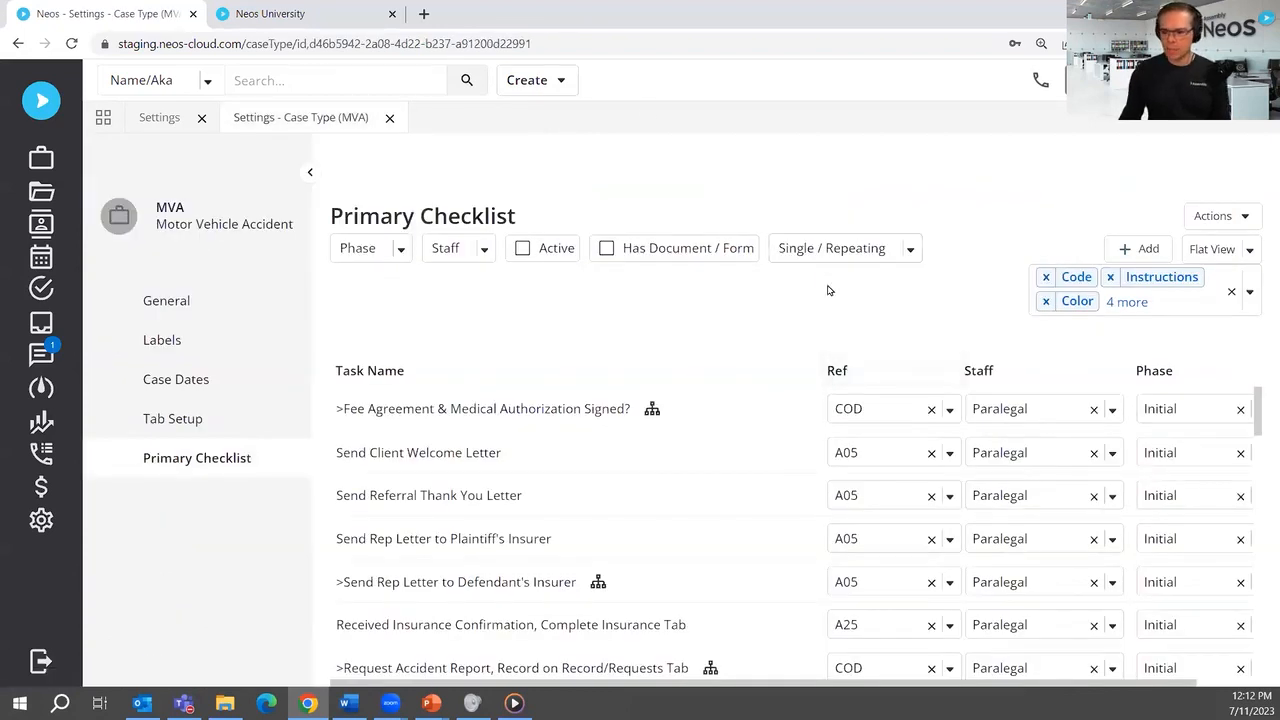
- Collapse the side navigation and show the MVA checklist in Tree View, returning it to Flat View
click(313, 175)
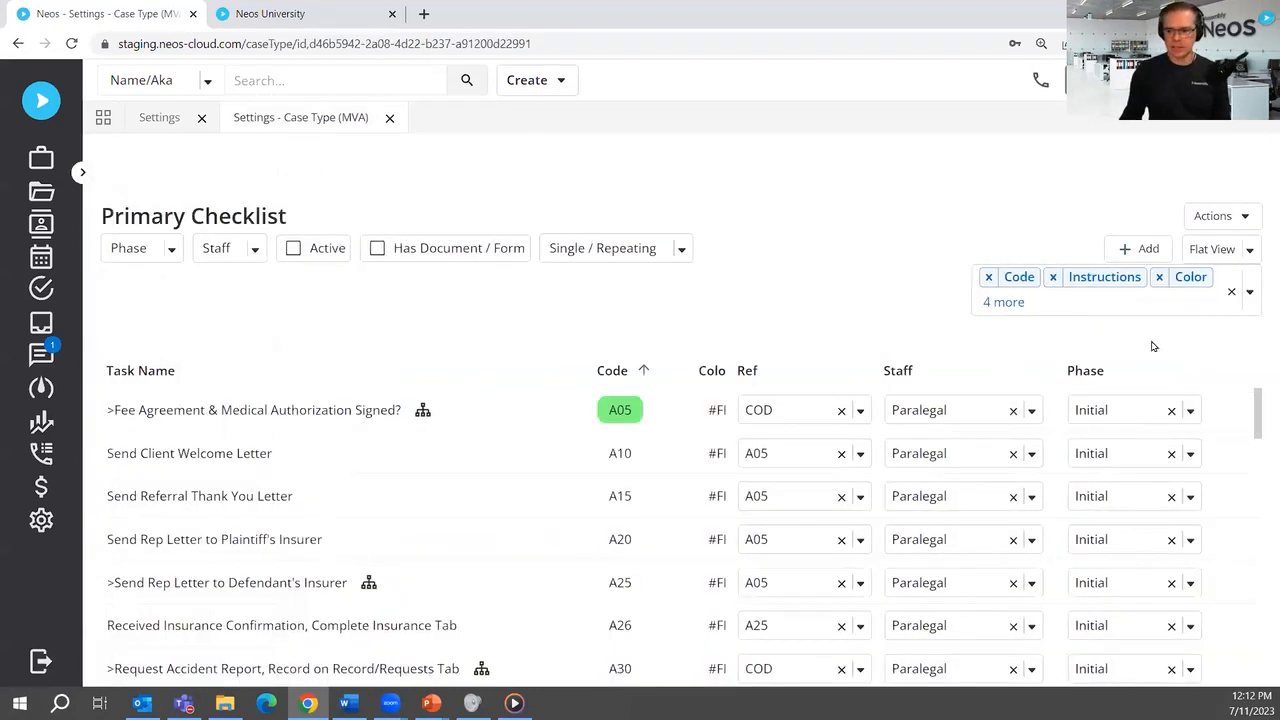
click(1250, 250)
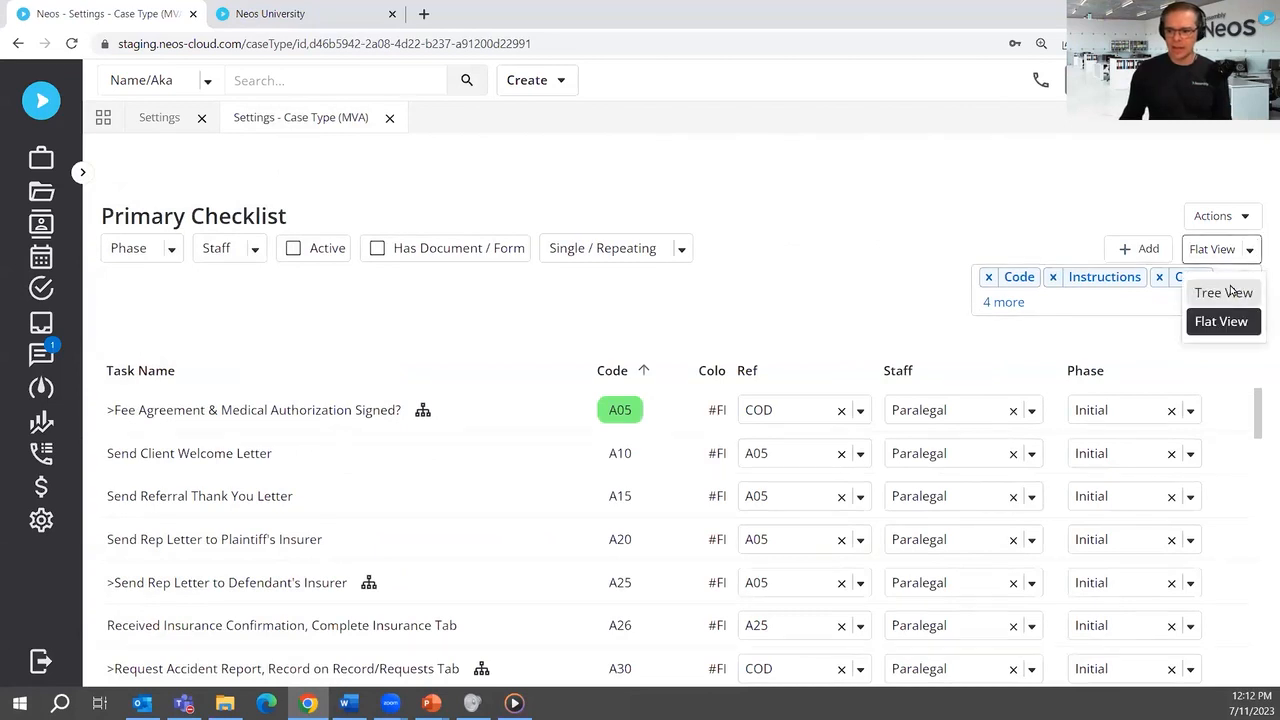
click(1225, 292)
click(1247, 251)
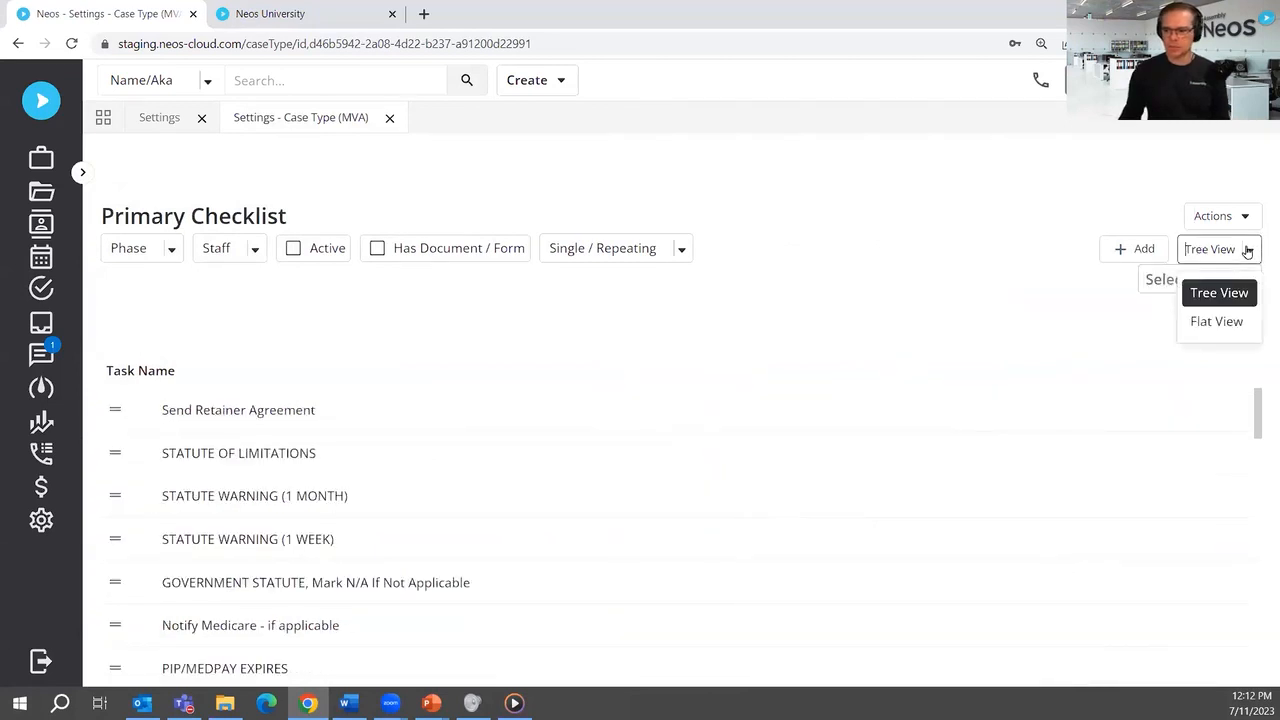
click(1236, 322)
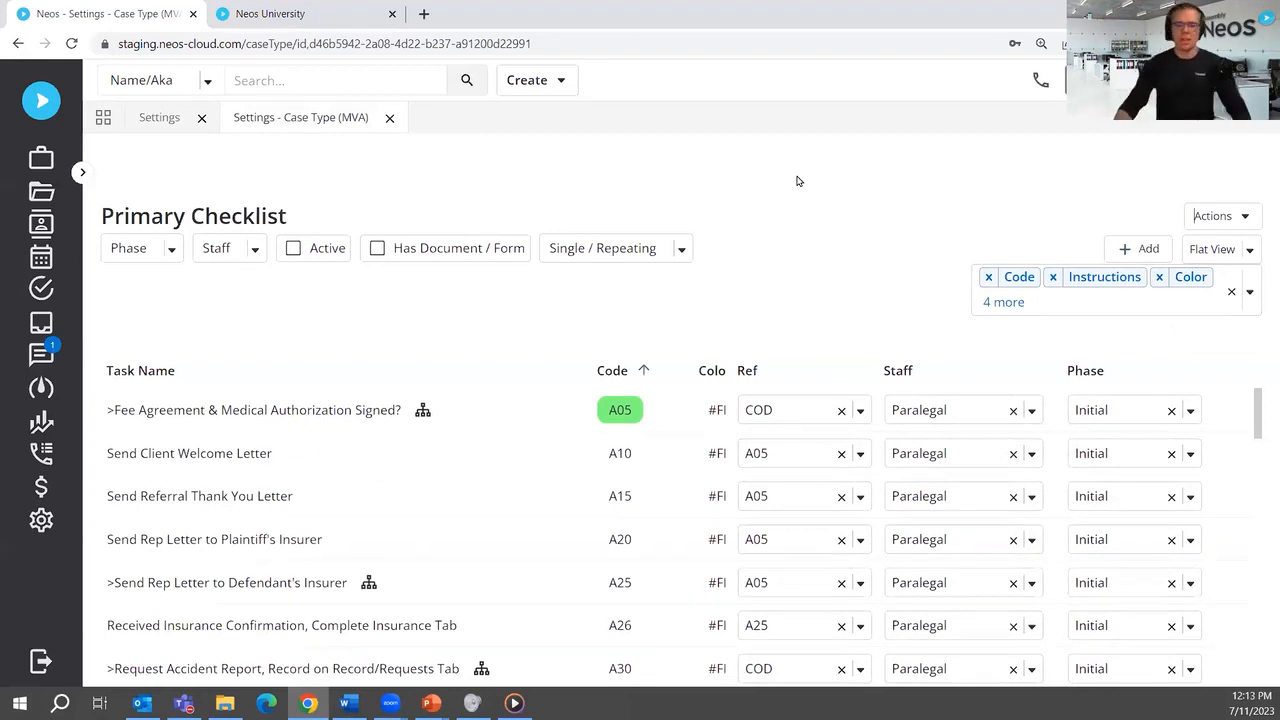
- Review the tasks in the MVA primary checklist and the columns available for display
scroll(242, 567, down, 3)
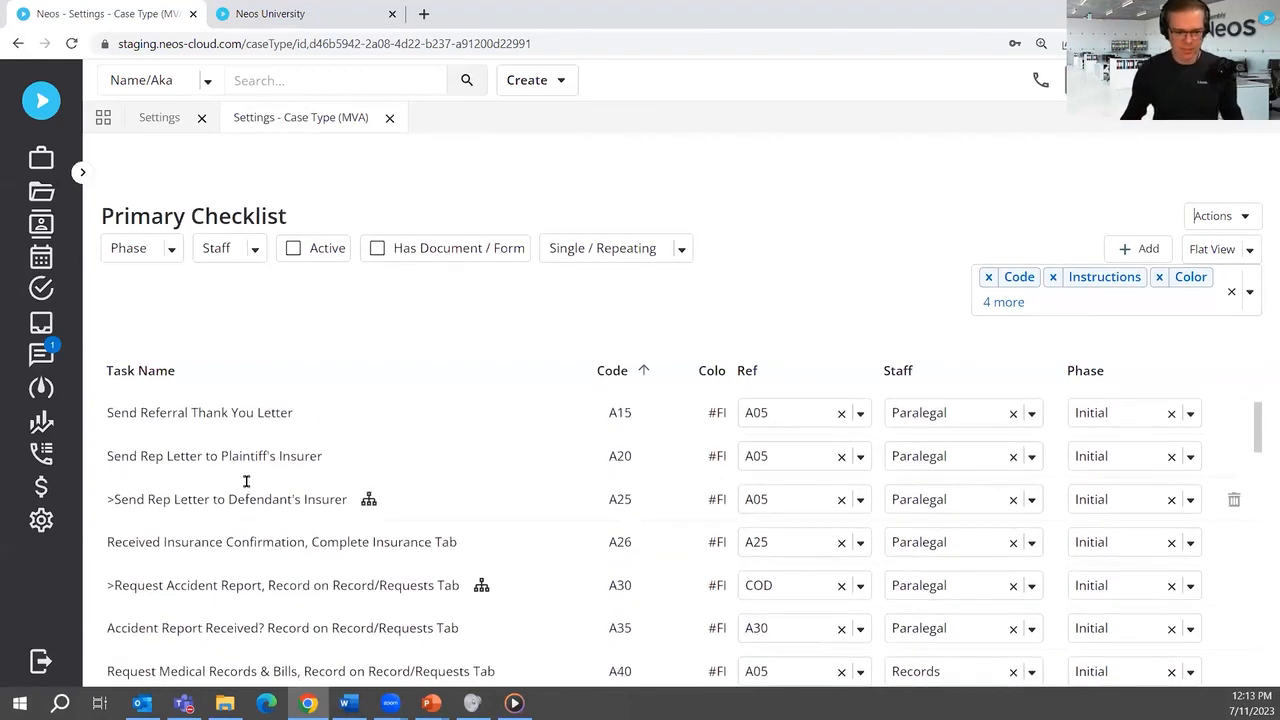
scroll(256, 560, down, 4)
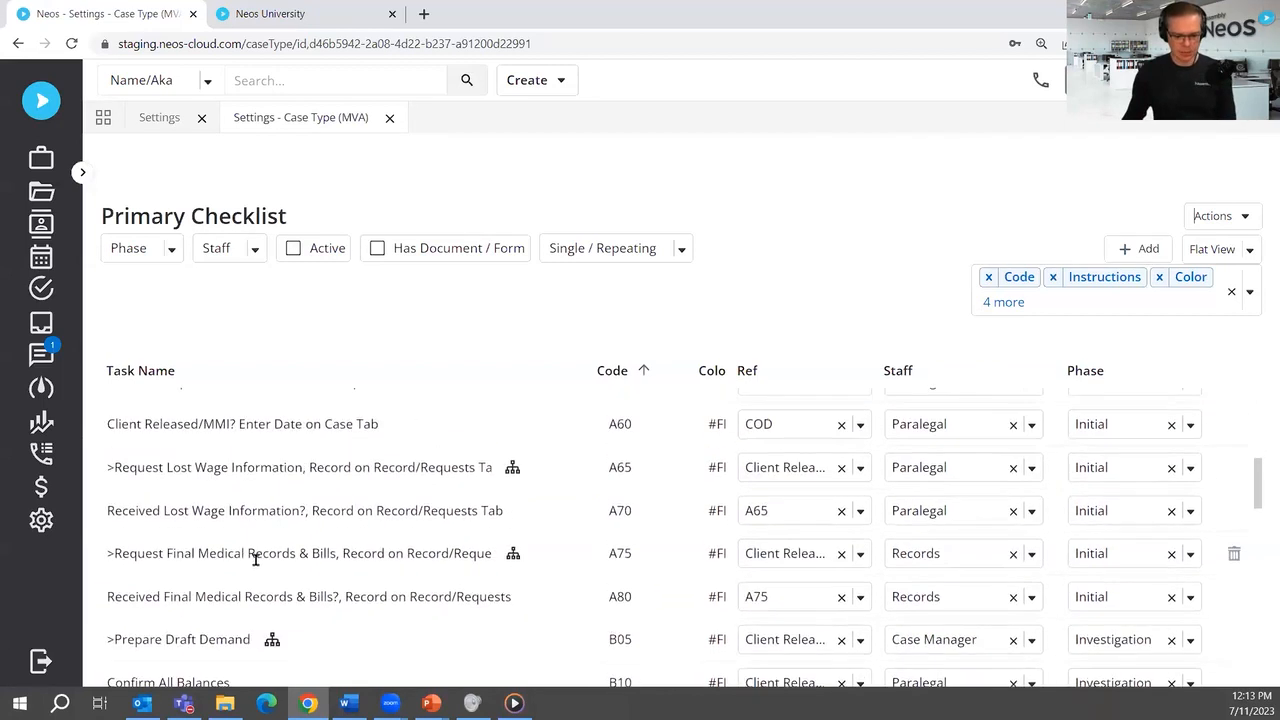
scroll(258, 563, up, 1)
scroll(258, 563, up, 6)
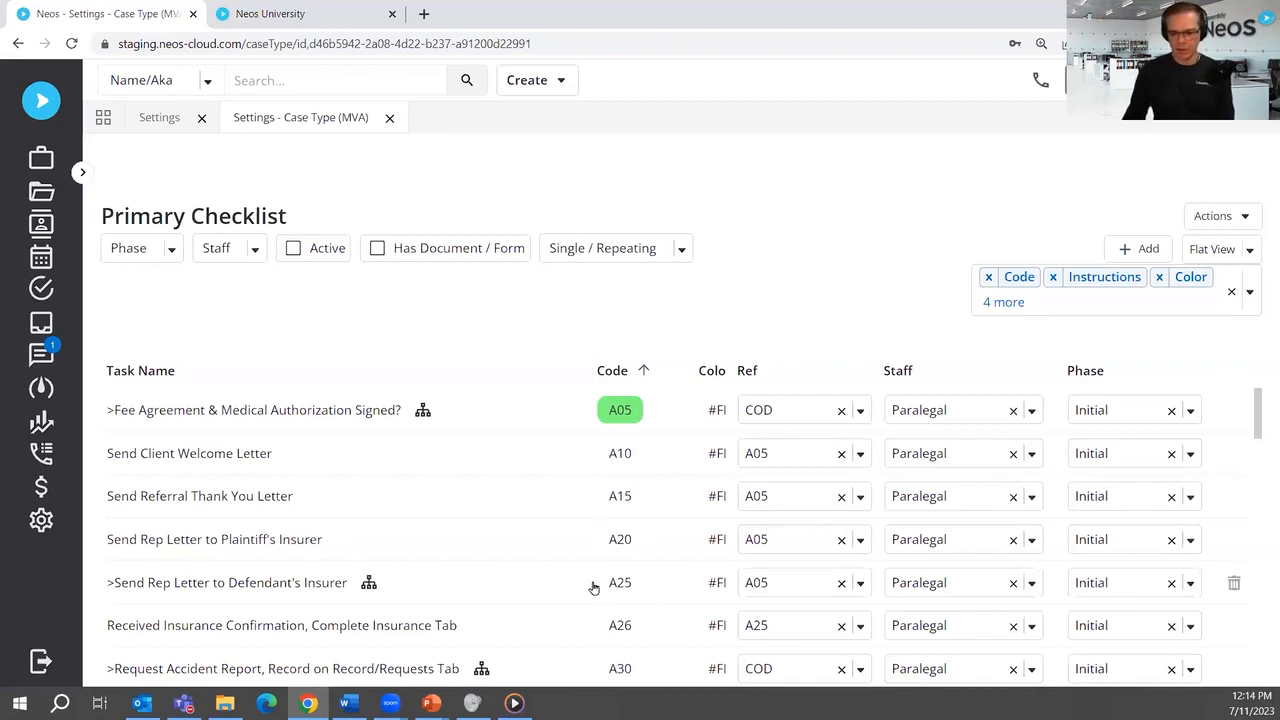
click(1250, 293)
scroll(1062, 457, down, 2)
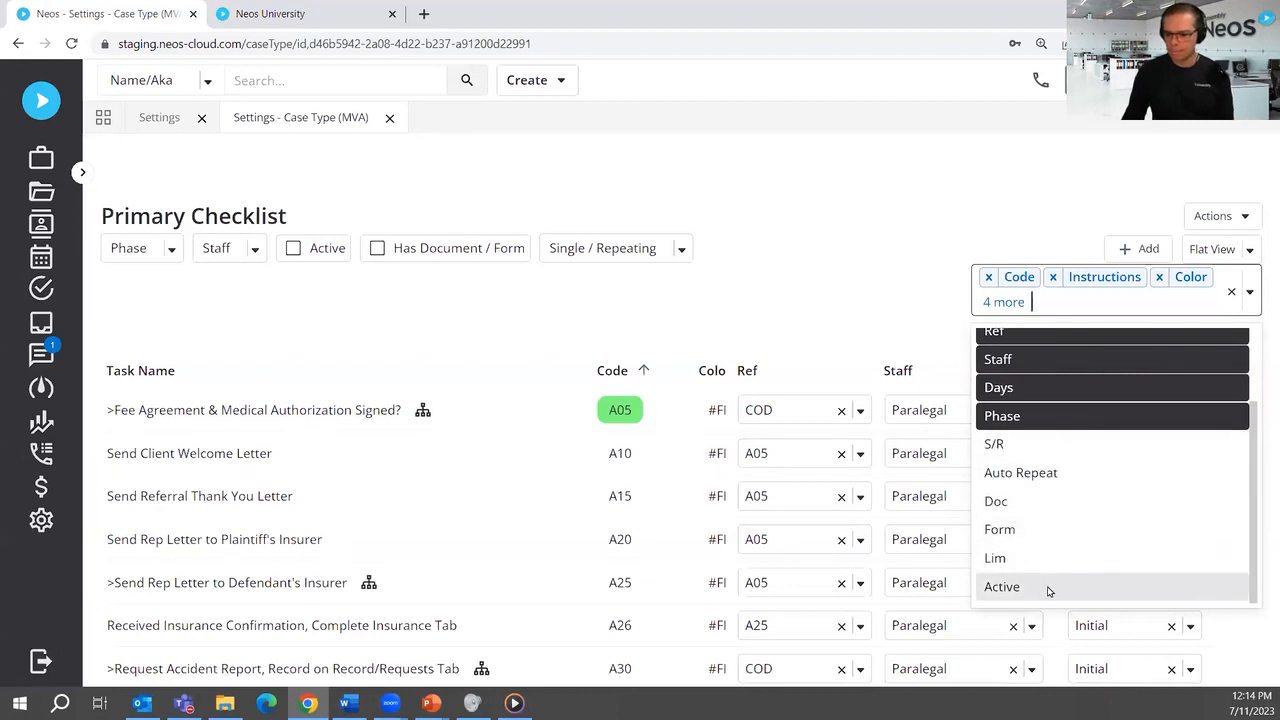
click(869, 228)
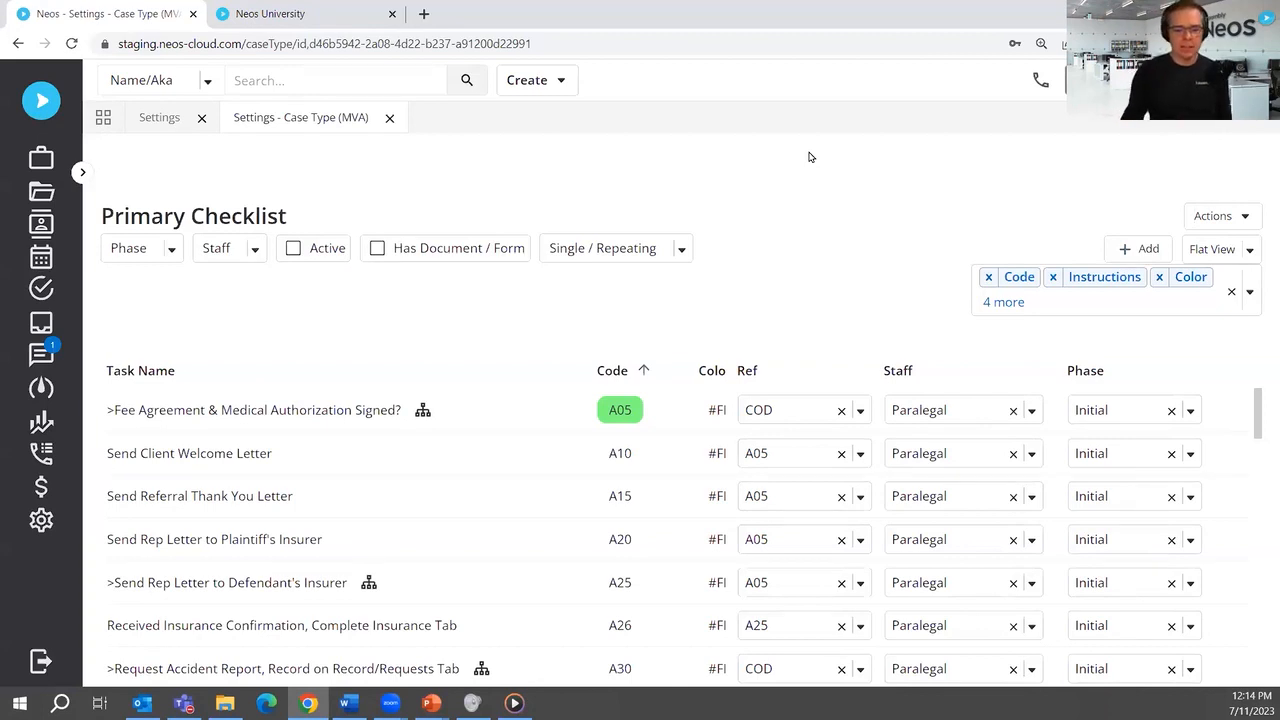
- Change the code of the Send Client Welcome Letter task to A101 directly in the checklist
click(645, 457)
click(638, 466)
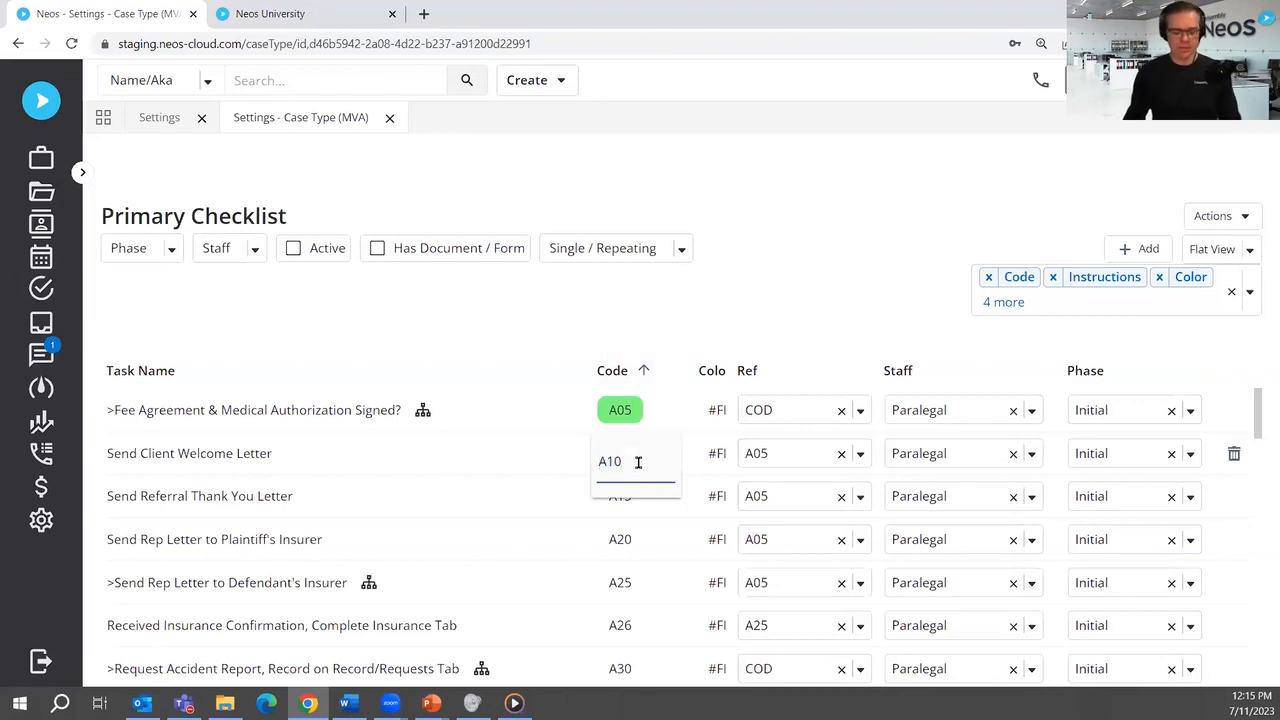
text(1)
click(739, 289)
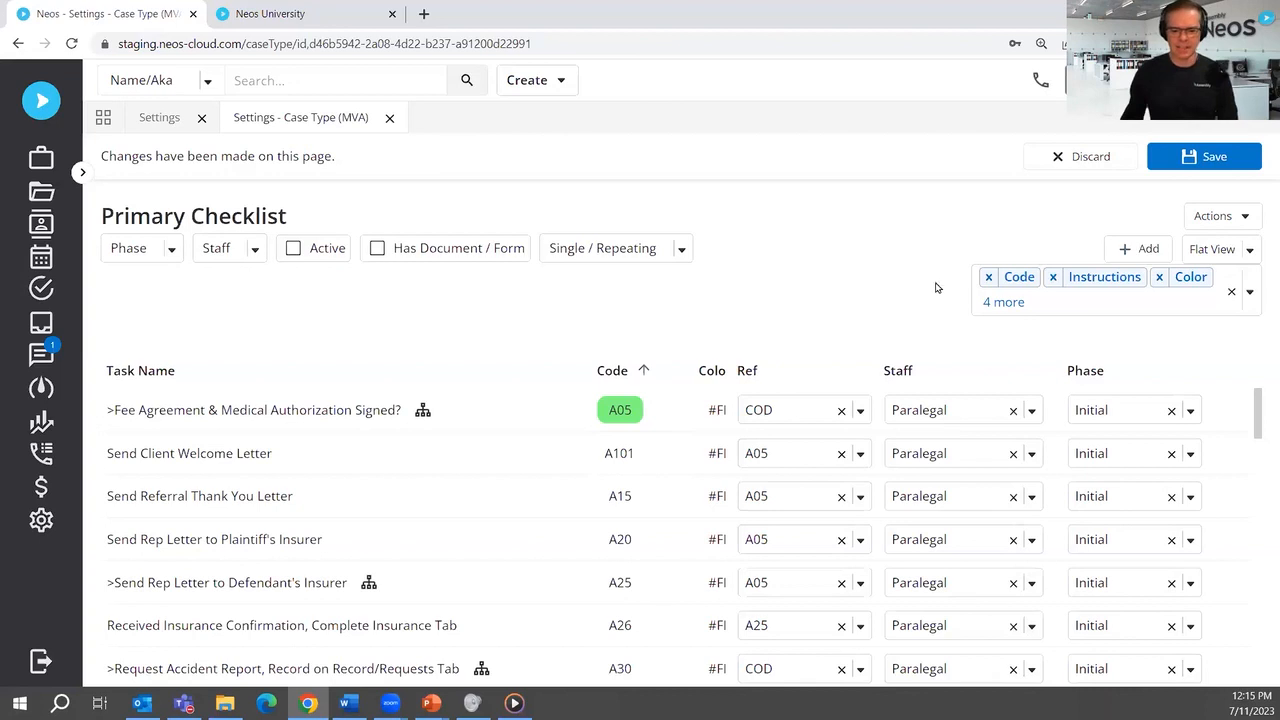
- Set the Send Client Welcome Letter task's code back to A10 and close its details
click(638, 456)
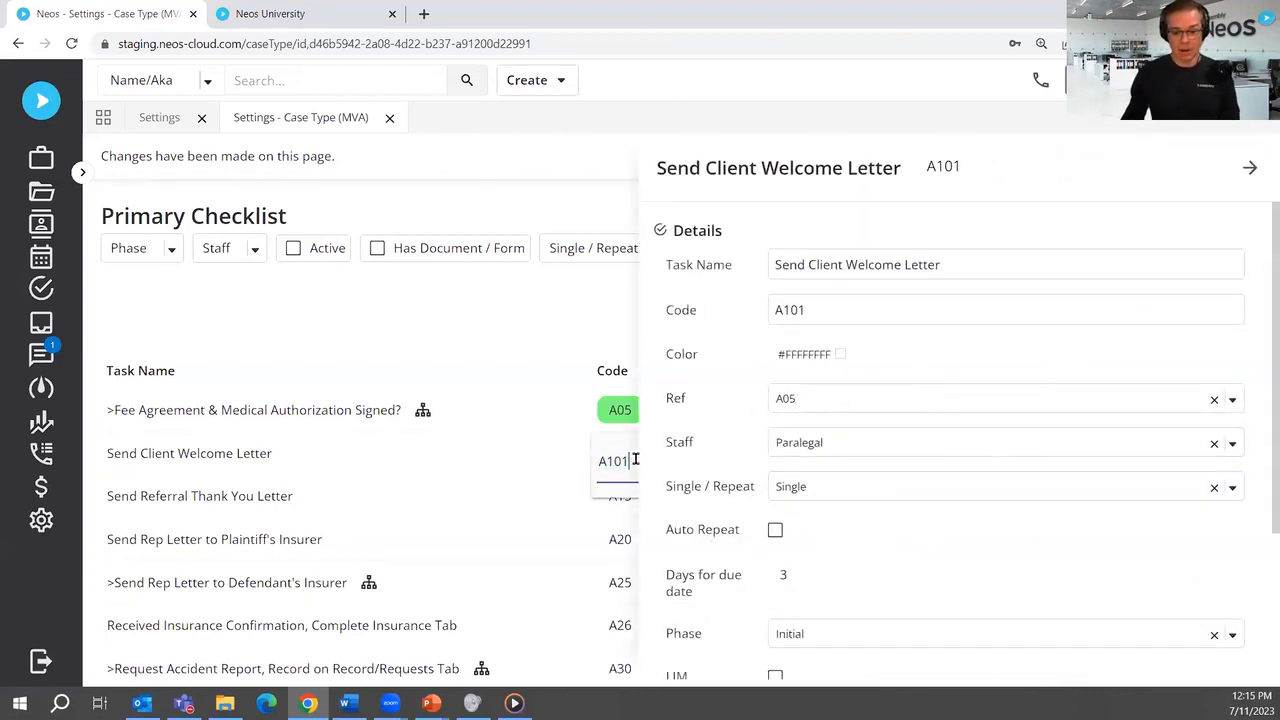
click(580, 314)
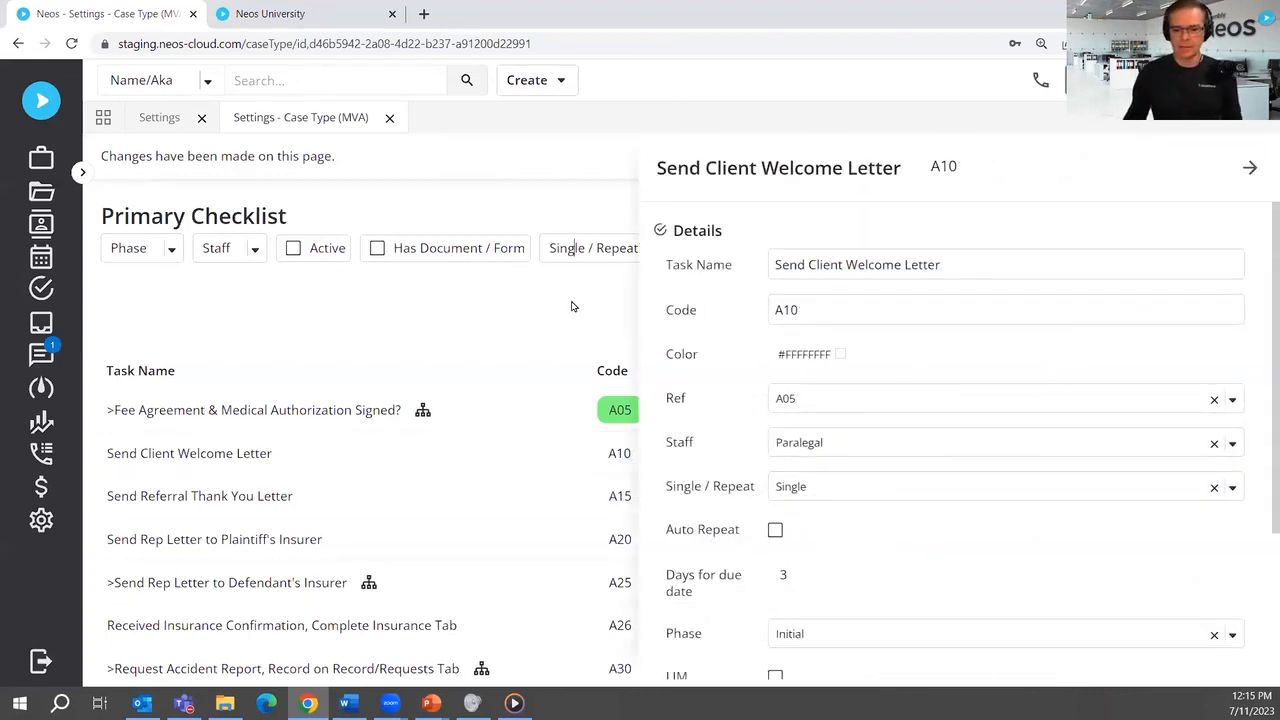
click(1251, 171)
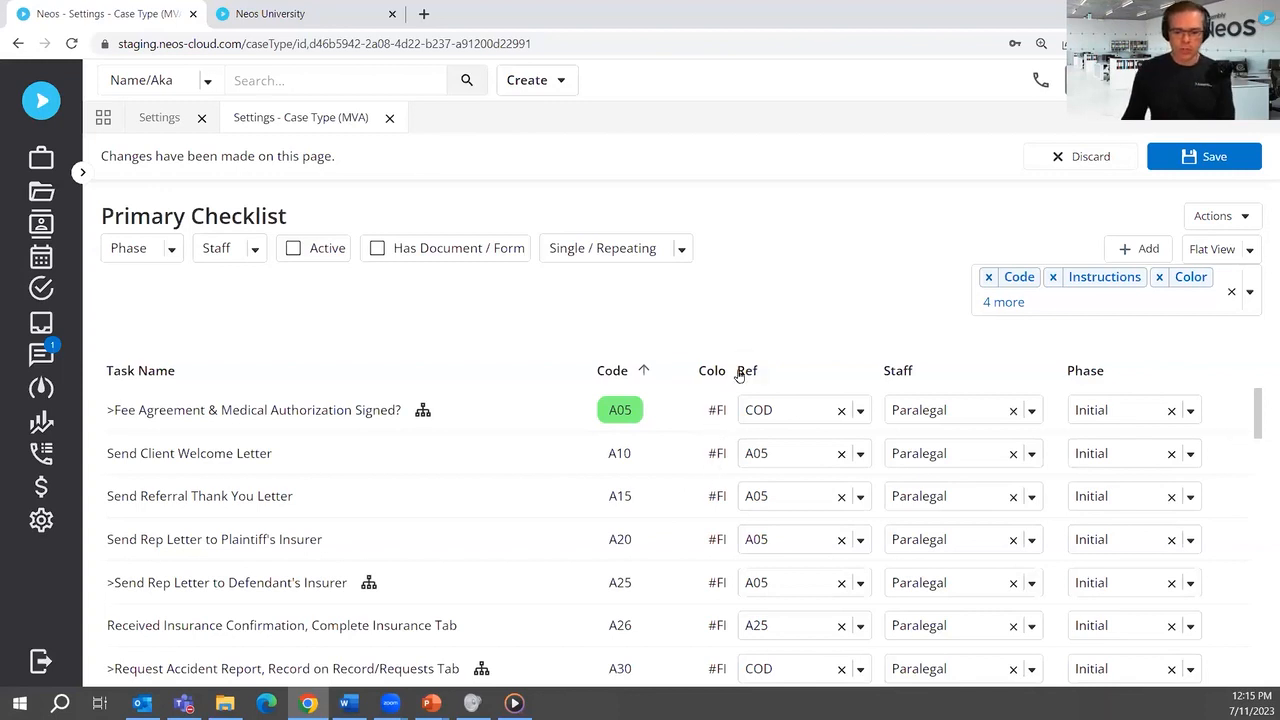
- Widen the checklist's Color column and review the color coding of the task codes
drag(737, 368, 805, 358)
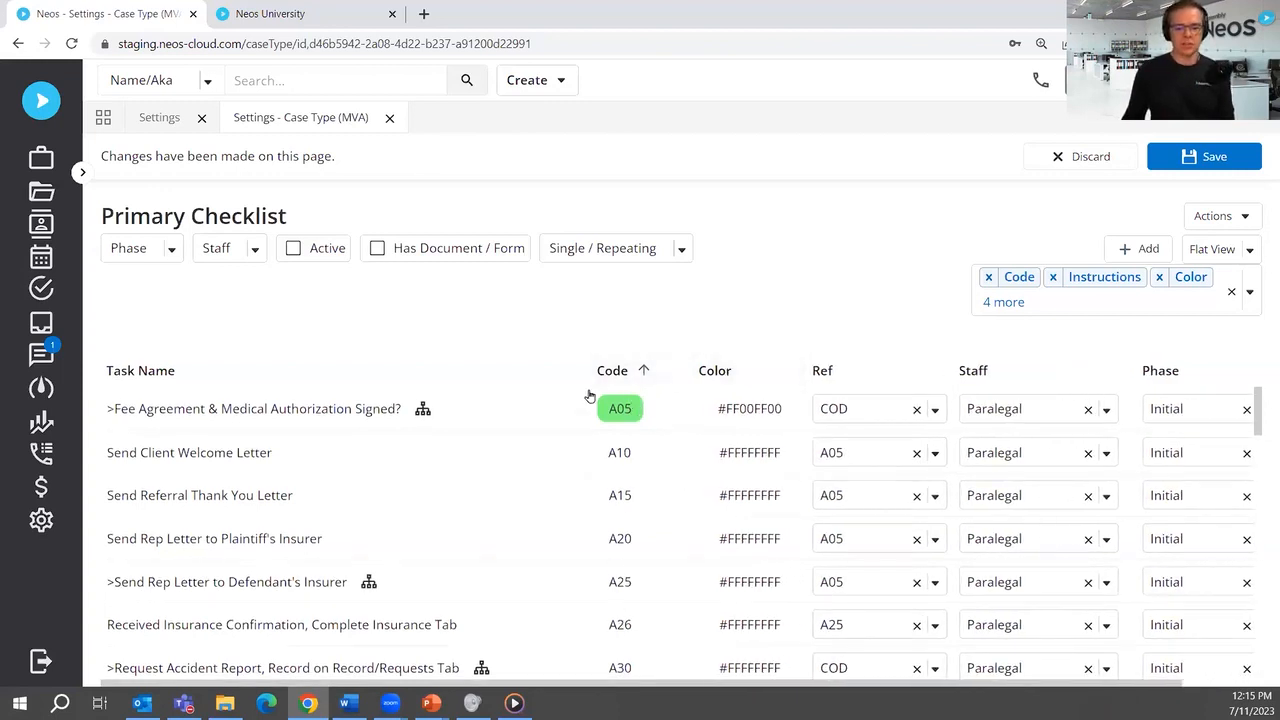
scroll(588, 457, down, 10)
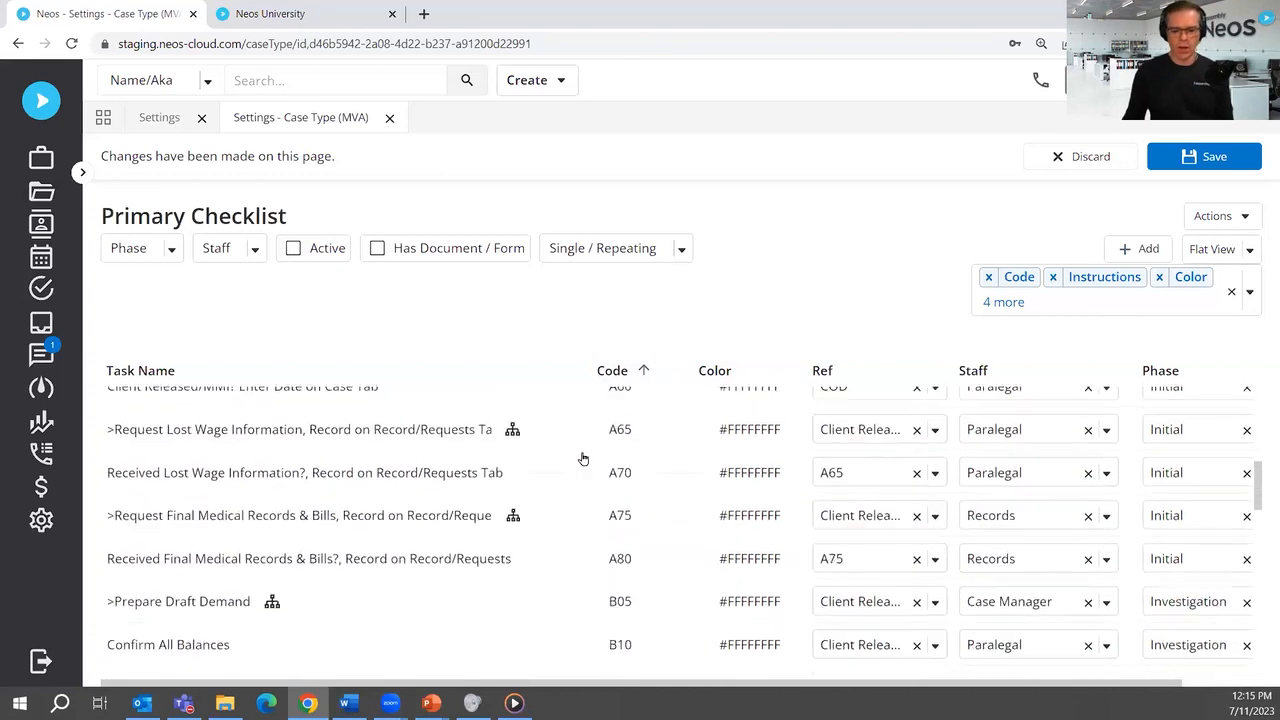
scroll(583, 457, up, 1)
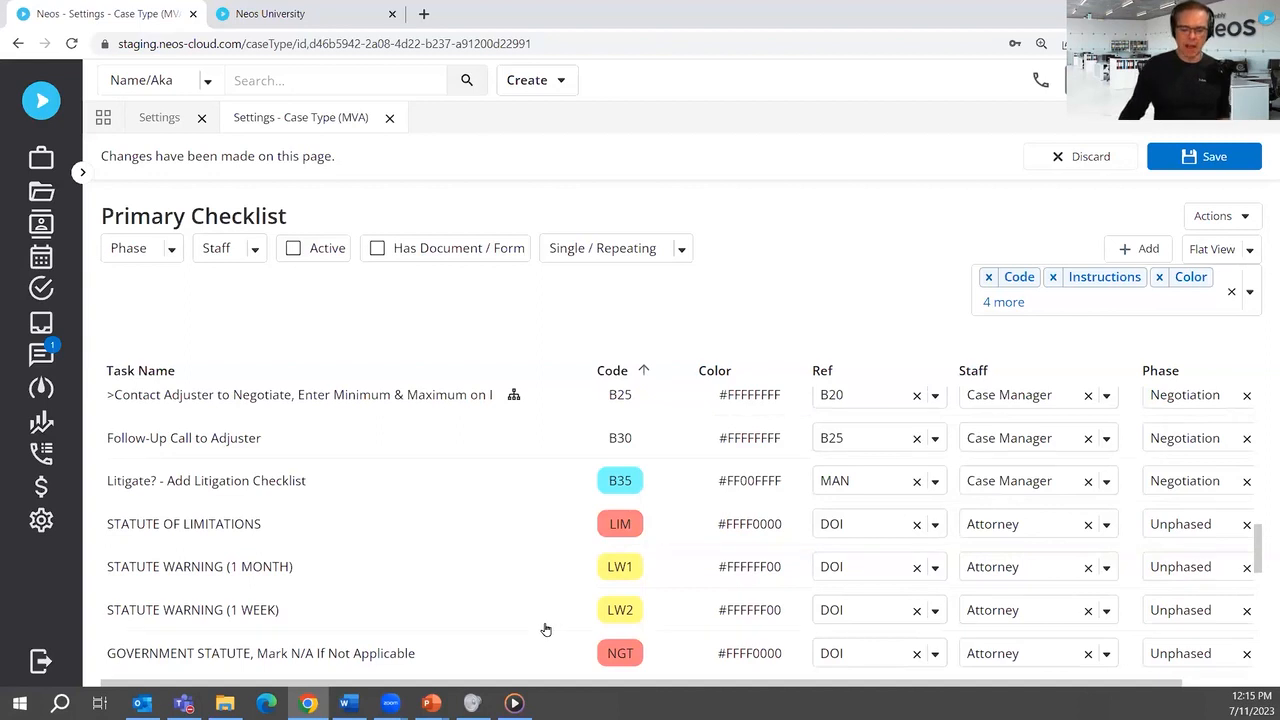
scroll(548, 625, up, 5)
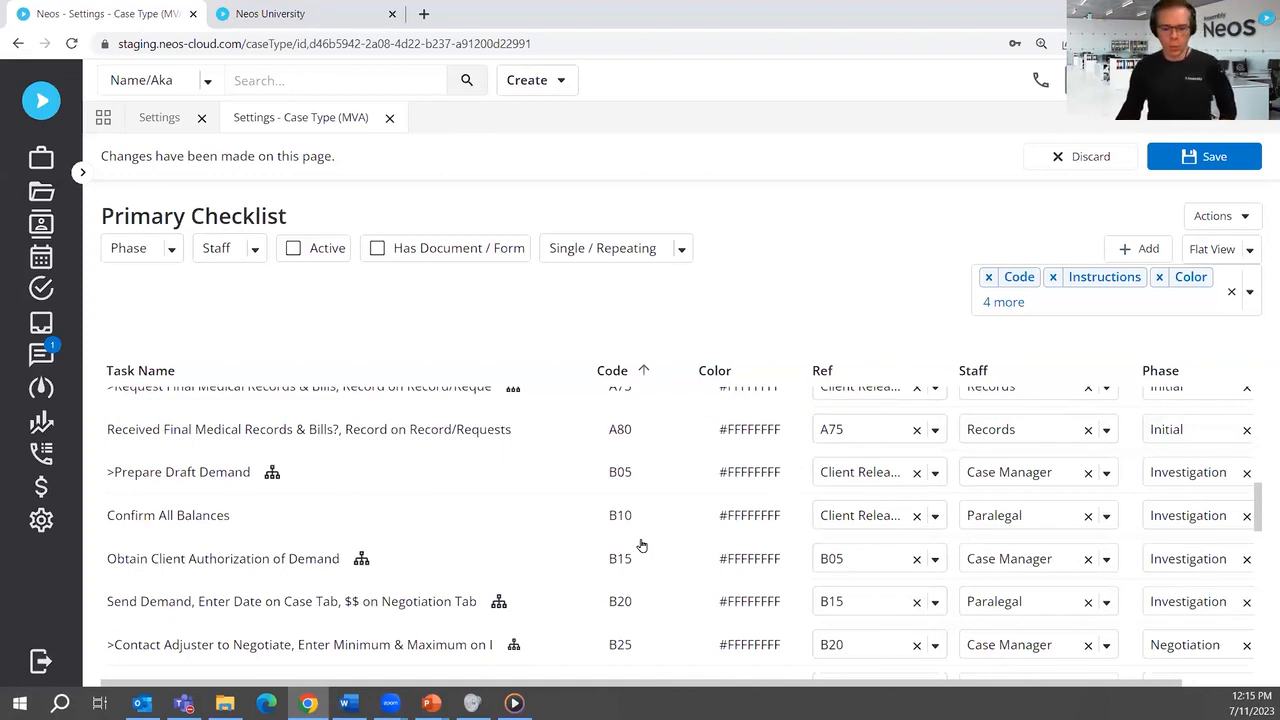
scroll(600, 490, up, 10)
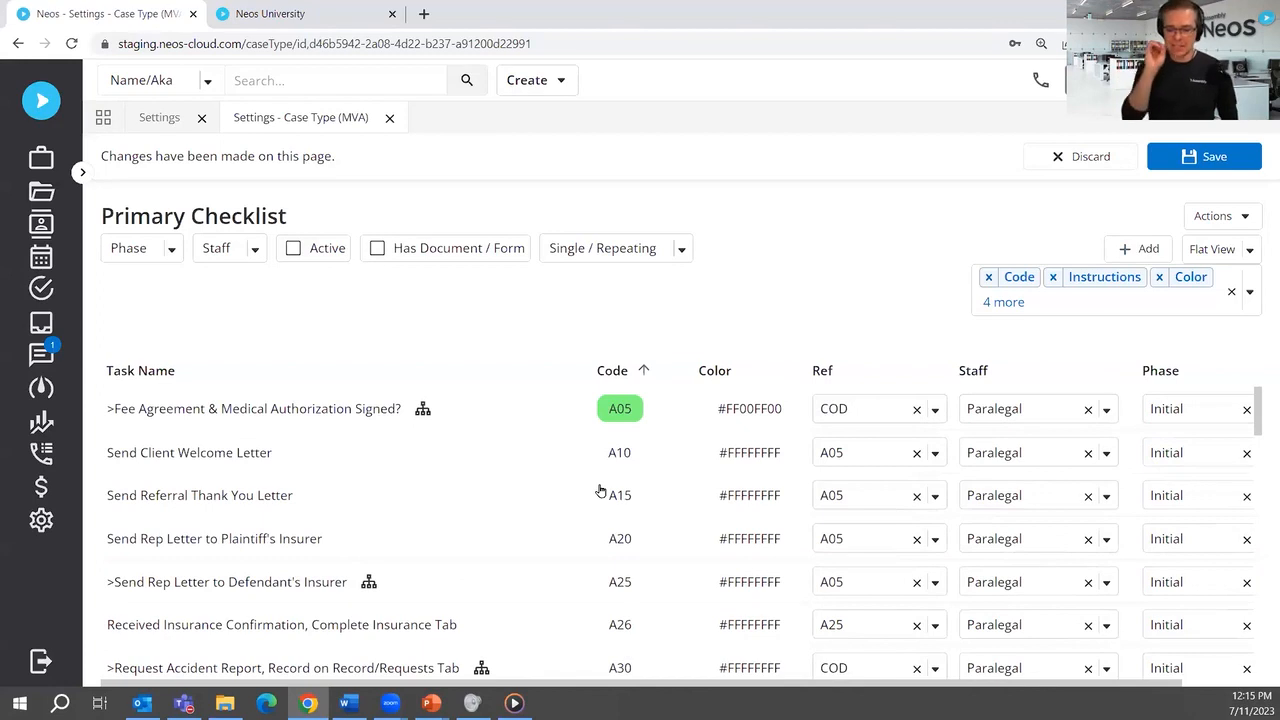
- Go to the dashboard and examine the color-coded task codes in My Checklist
click(105, 118)
scroll(484, 470, down, 10)
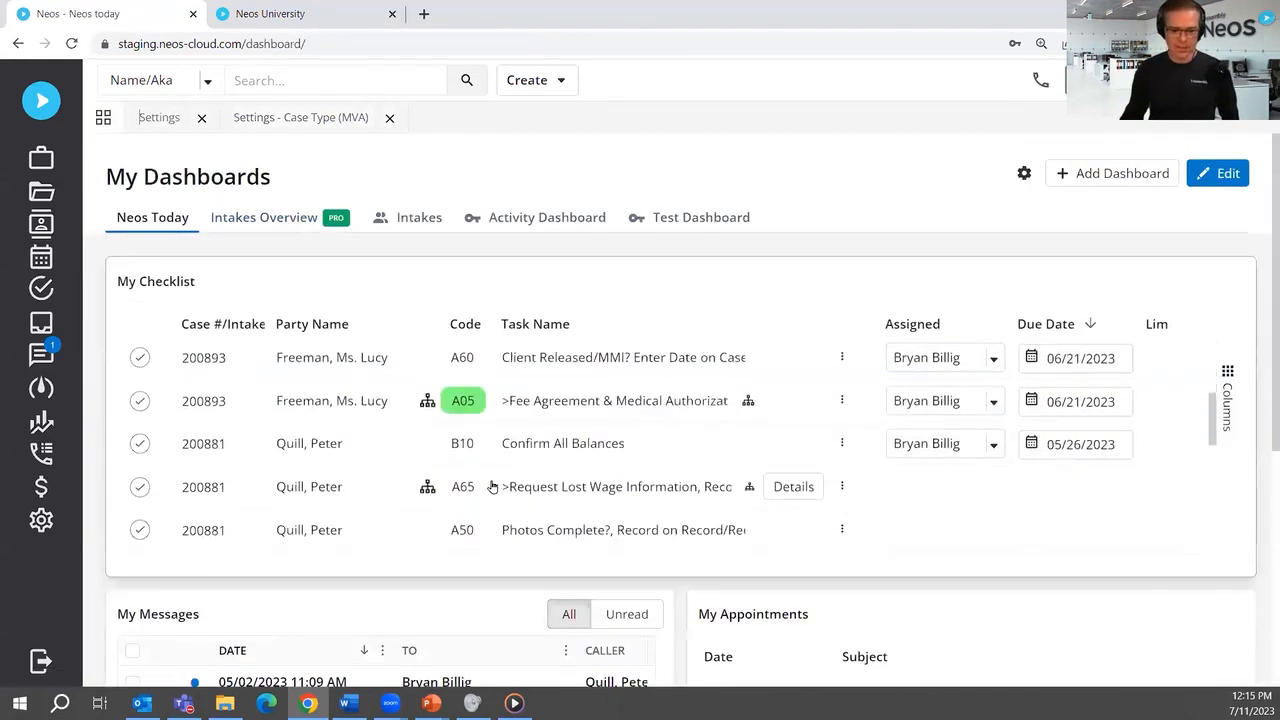
scroll(481, 456, down, 5)
scroll(480, 440, up, 3)
scroll(480, 436, down, 2)
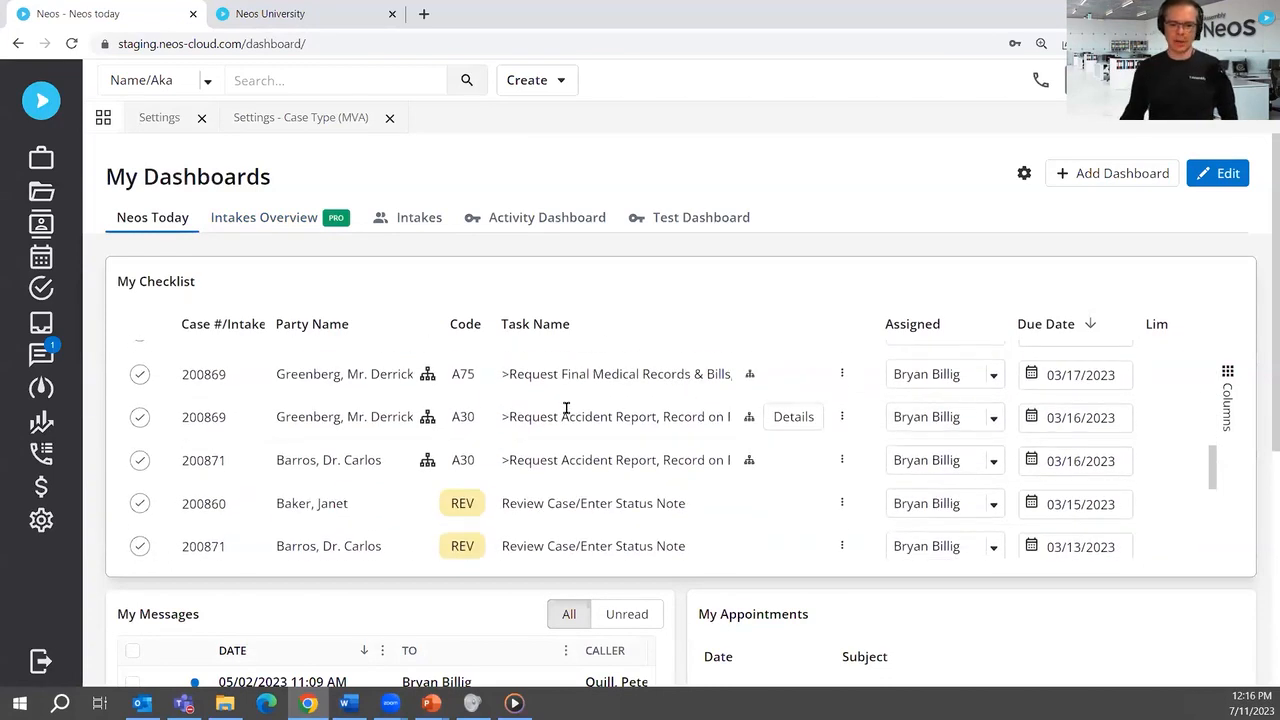
- Return to the MVA primary checklist and preview the color picker for the Request Accident Report task
click(280, 117)
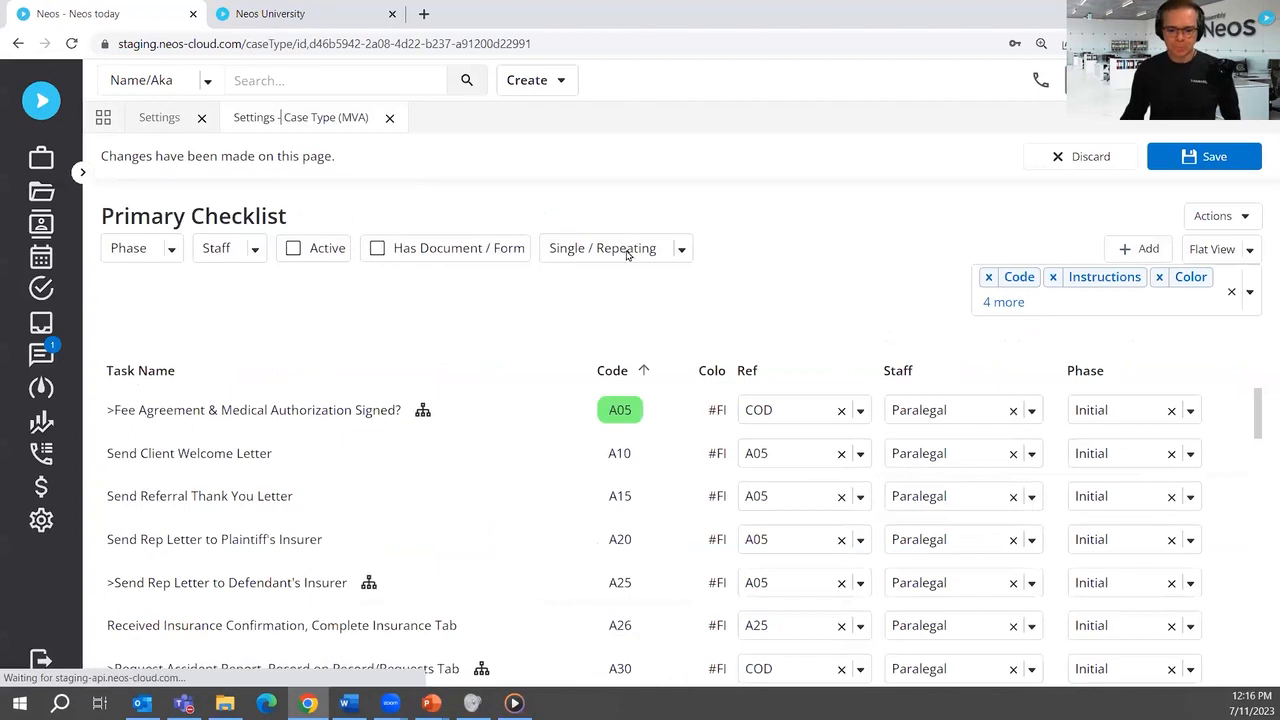
scroll(436, 487, down, 2)
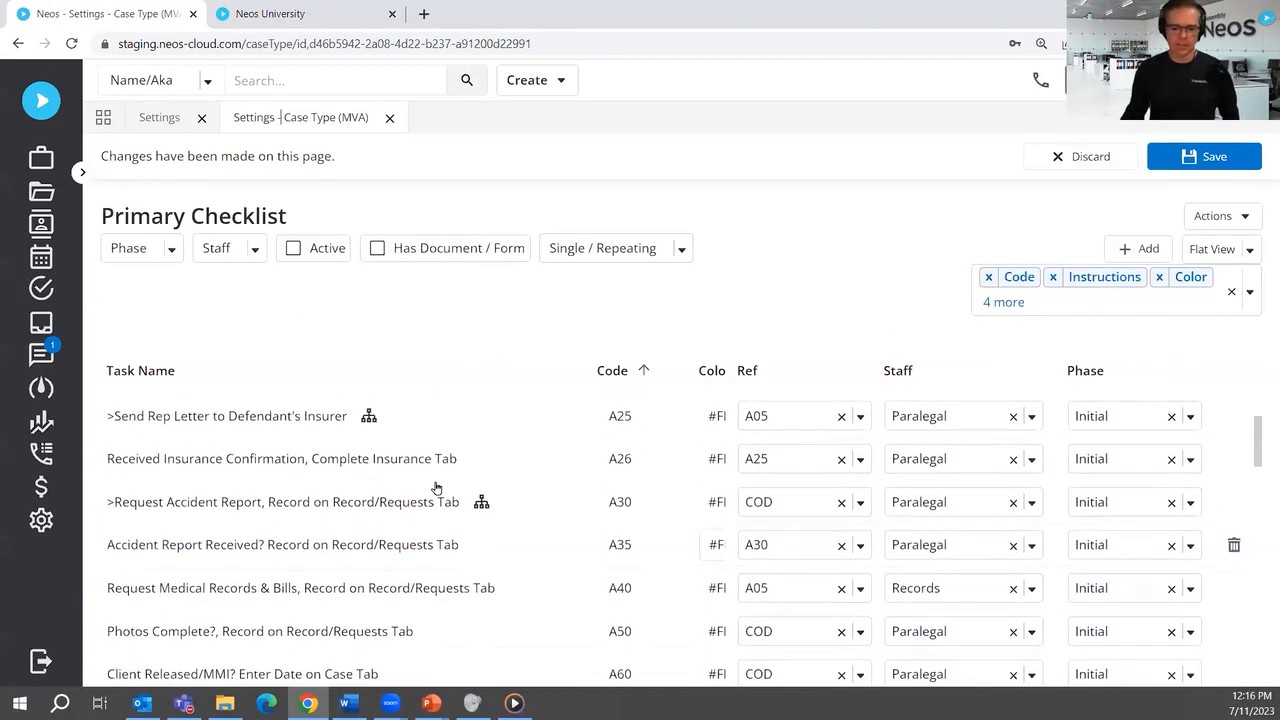
click(716, 502)
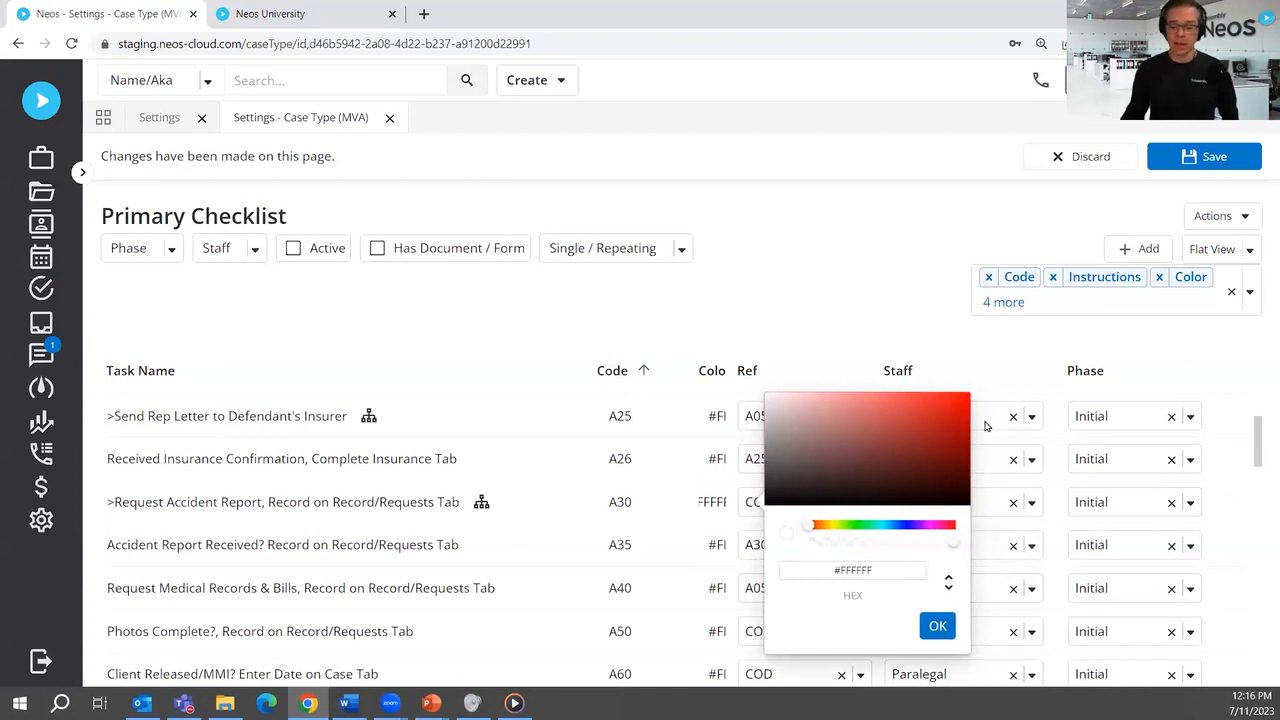
drag(810, 530, 850, 530)
click(766, 283)
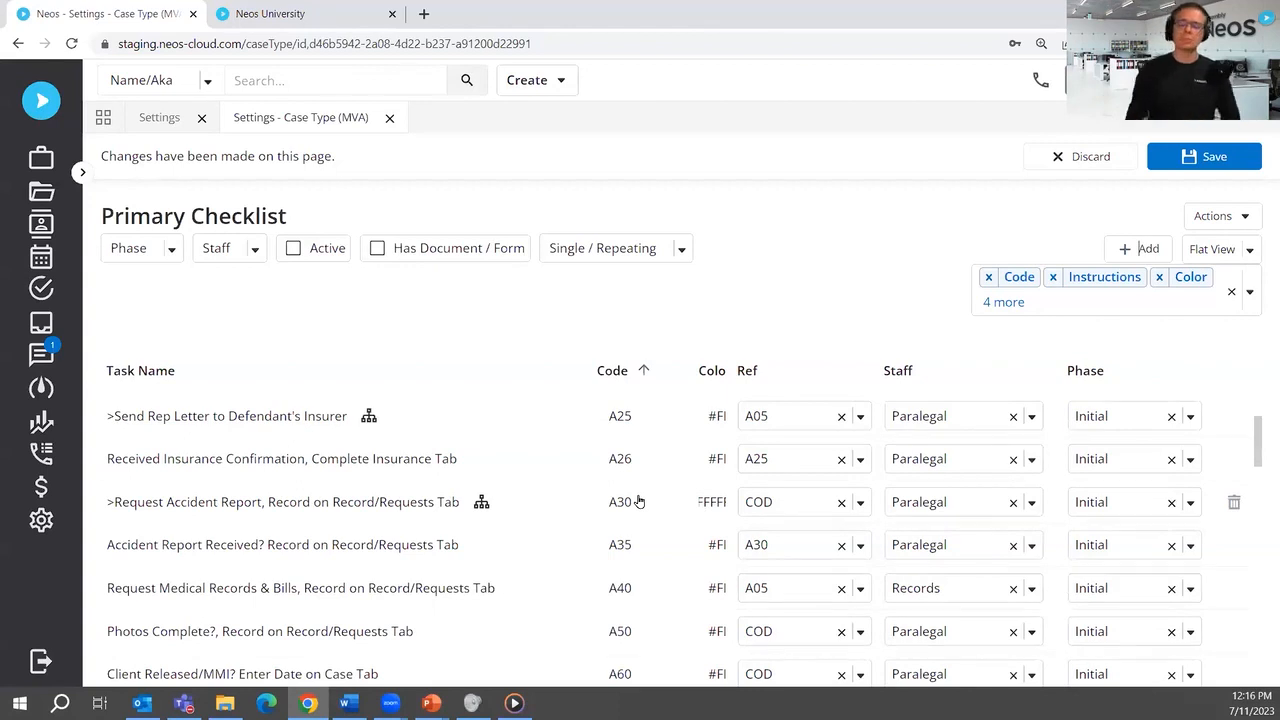
- Review the staff roles assigned to the tasks throughout the MVA primary checklist
scroll(625, 490, up, 2)
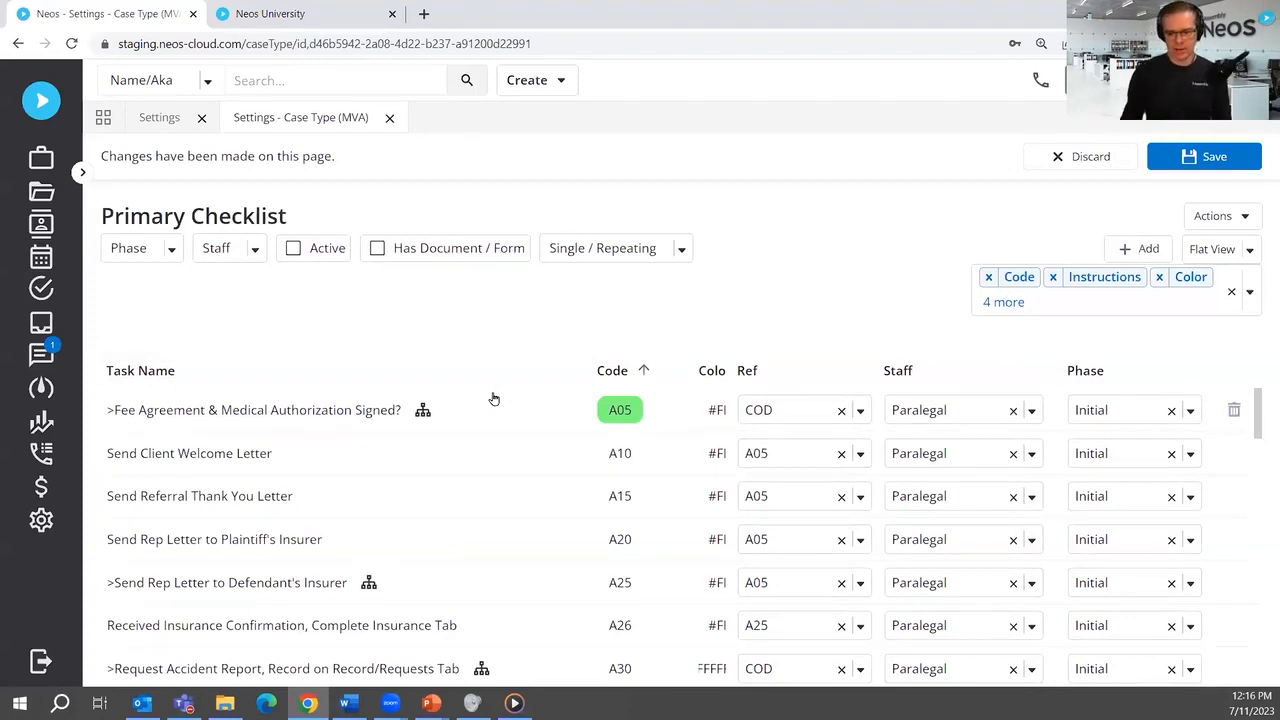
scroll(906, 537, down, 3)
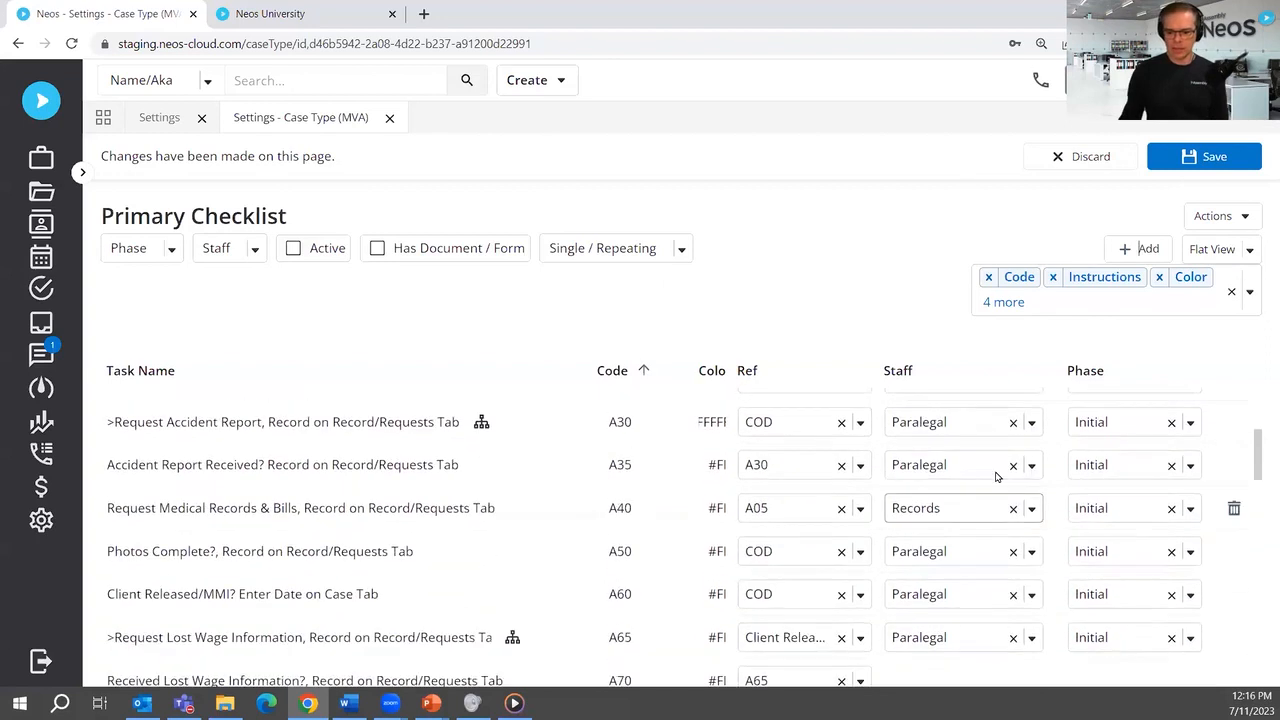
scroll(963, 434, down, 2)
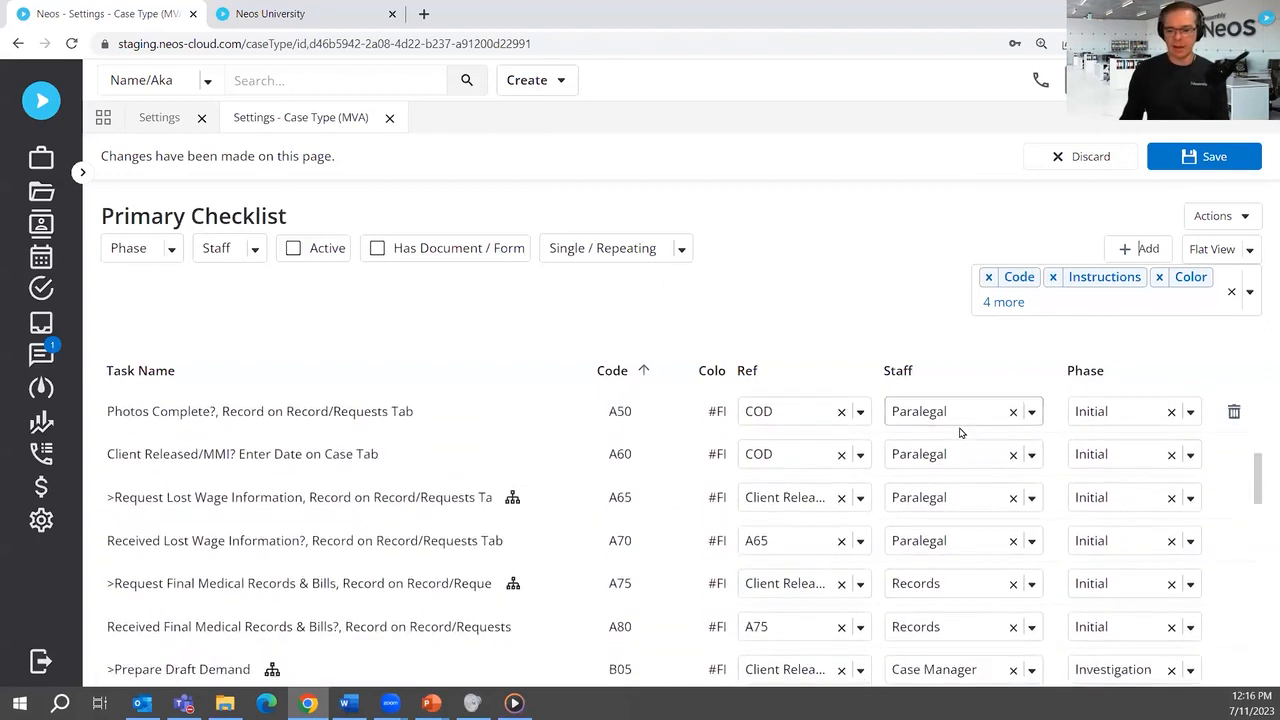
scroll(960, 432, down, 8)
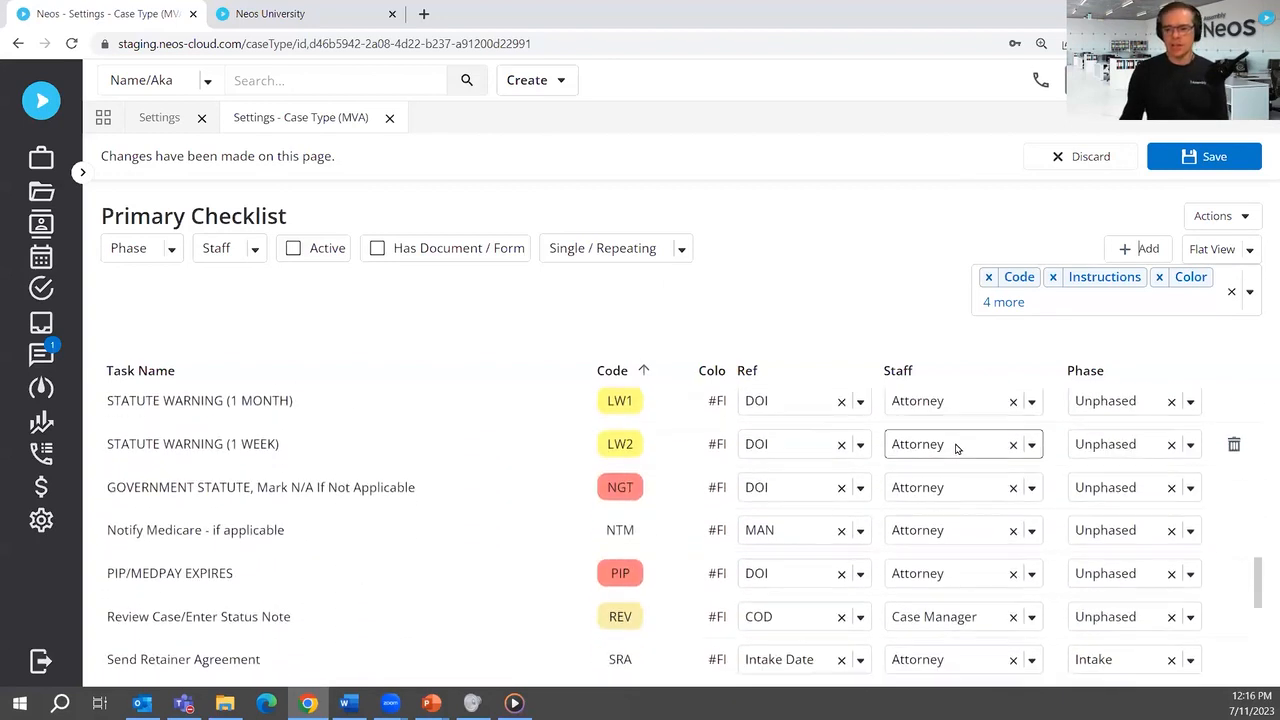
scroll(956, 447, down, 2)
scroll(950, 445, up, 15)
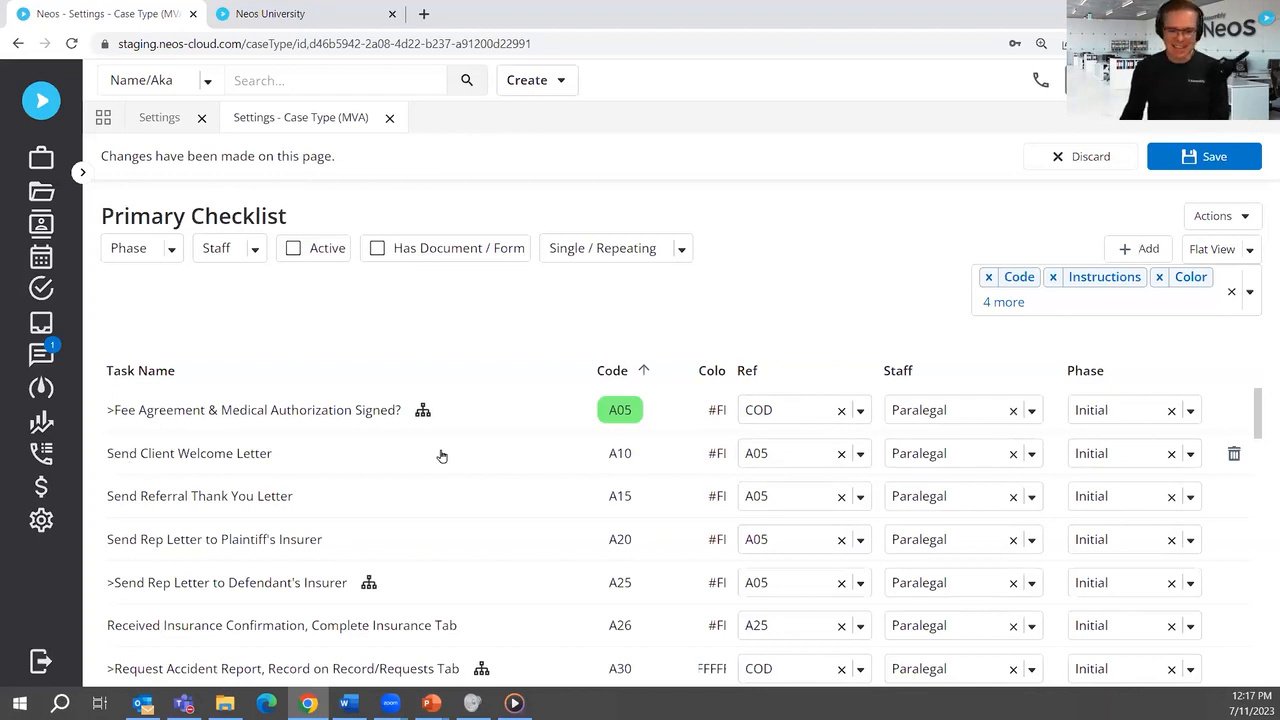
- Open the recently opened motor vehicle accident case and examine its Case Dates and Assigned To sections, including the Paralegal role
click(368, 75)
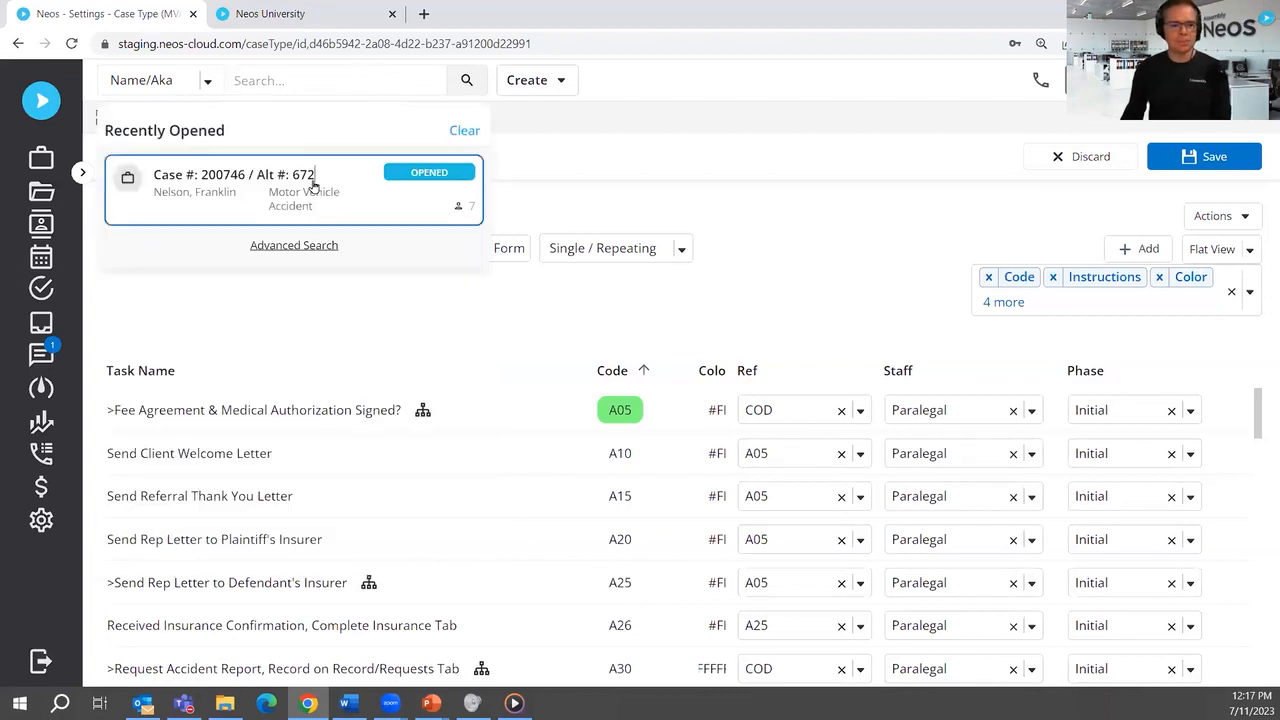
click(313, 185)
click(82, 303)
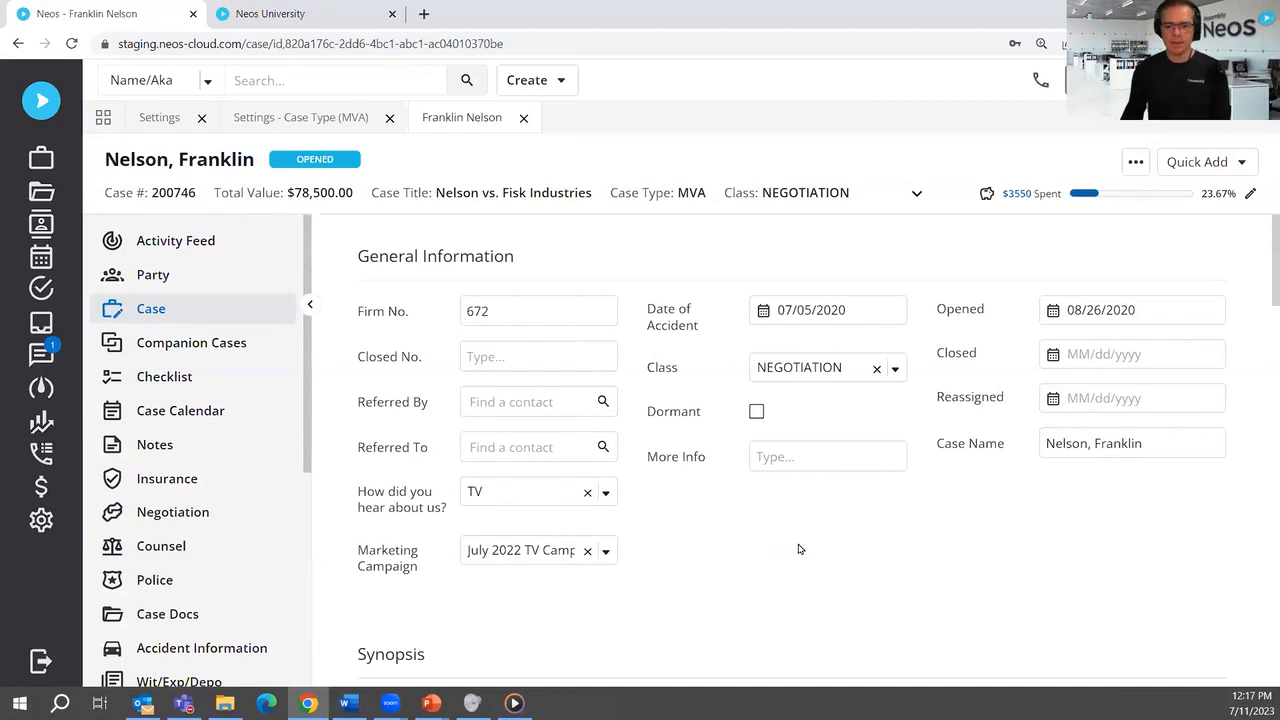
scroll(800, 530, down, 8)
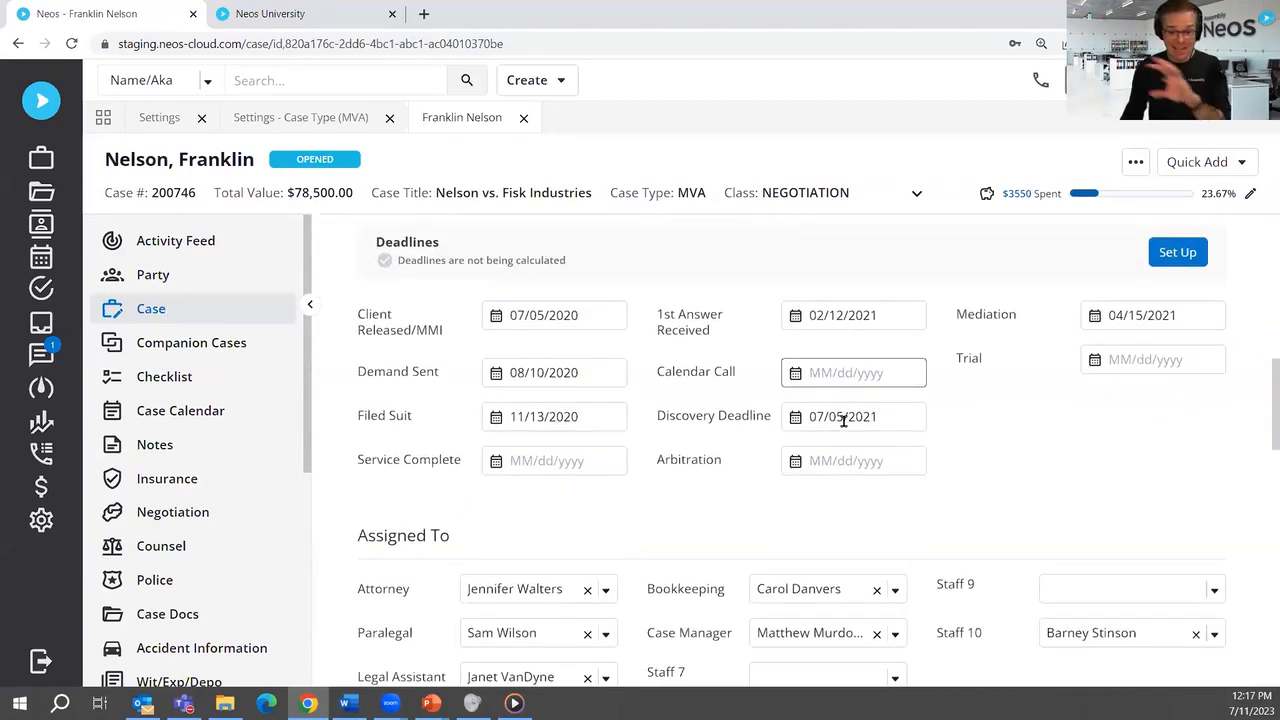
scroll(843, 421, up, 1)
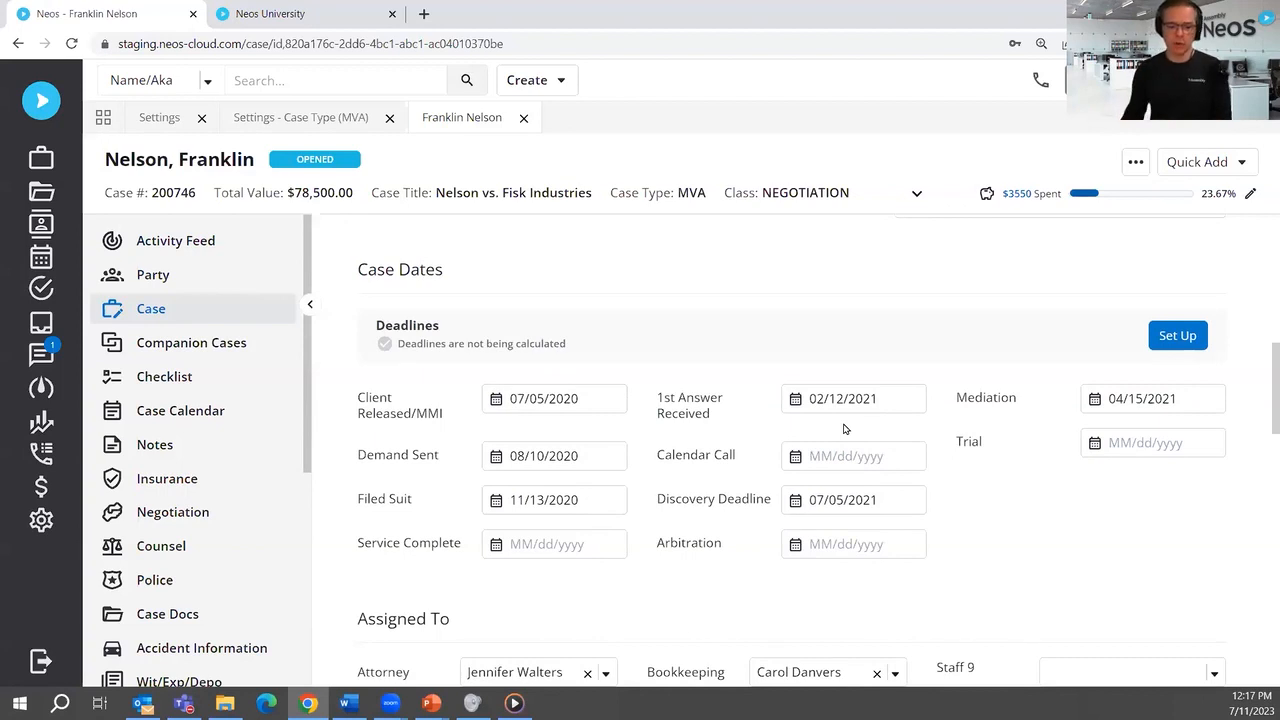
scroll(843, 429, down, 3)
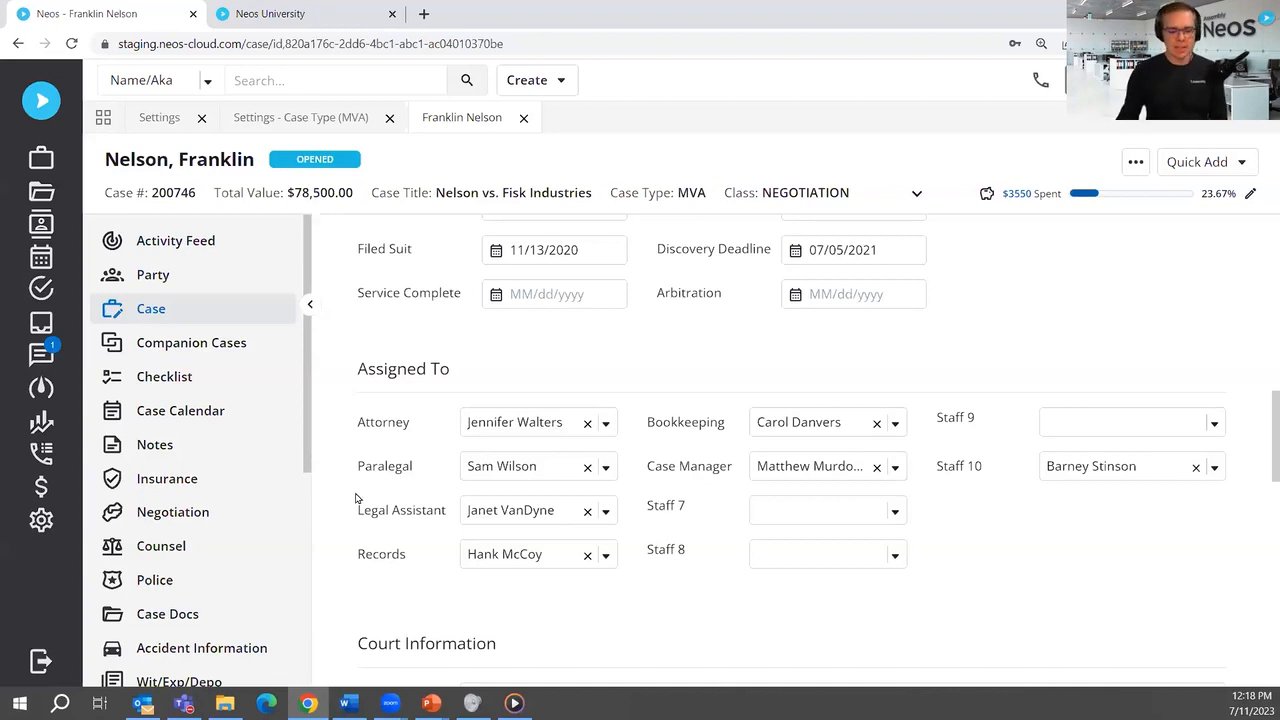
drag(357, 467, 453, 482)
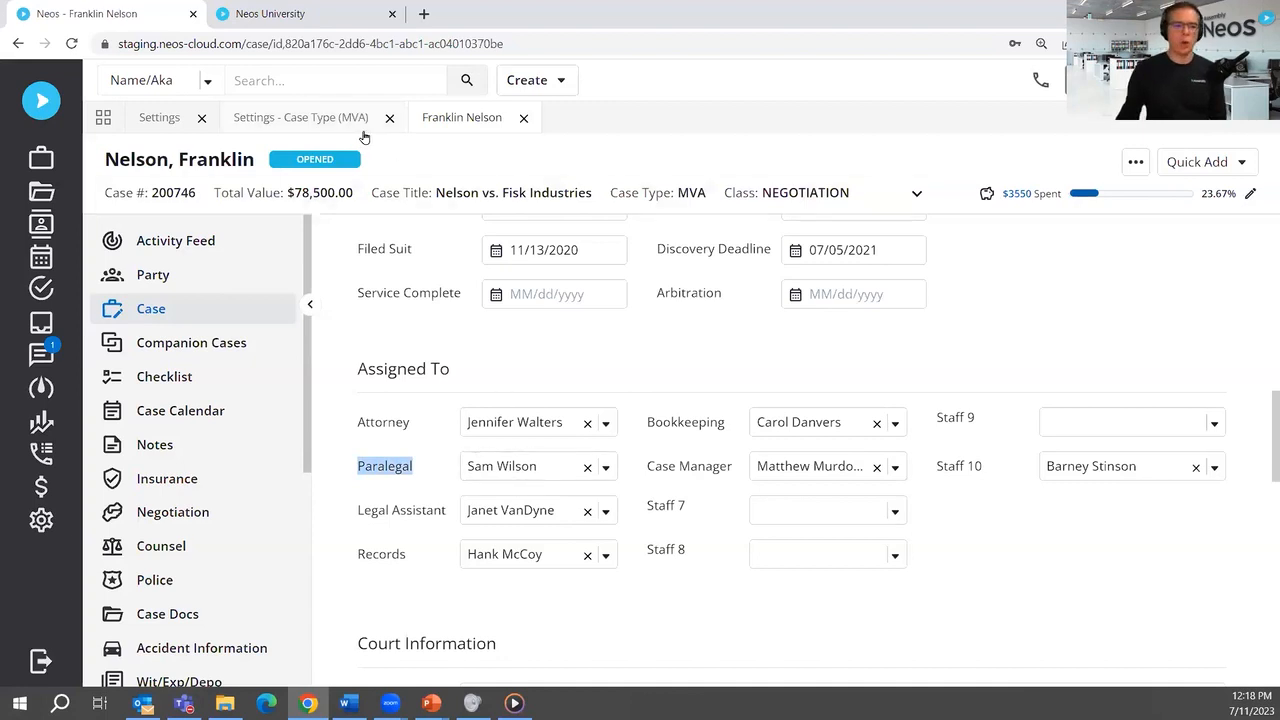
- Compare the staff roles in the MVA primary checklist with the staff assigned in the open case
click(276, 118)
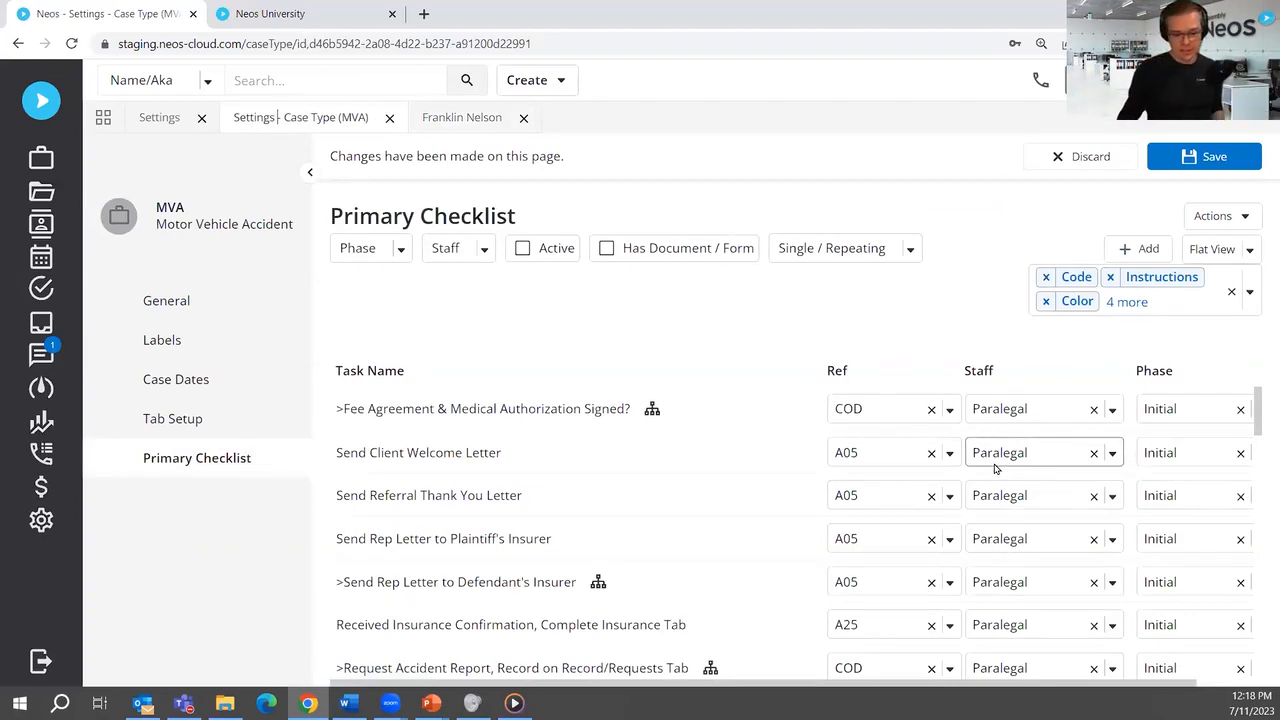
click(453, 119)
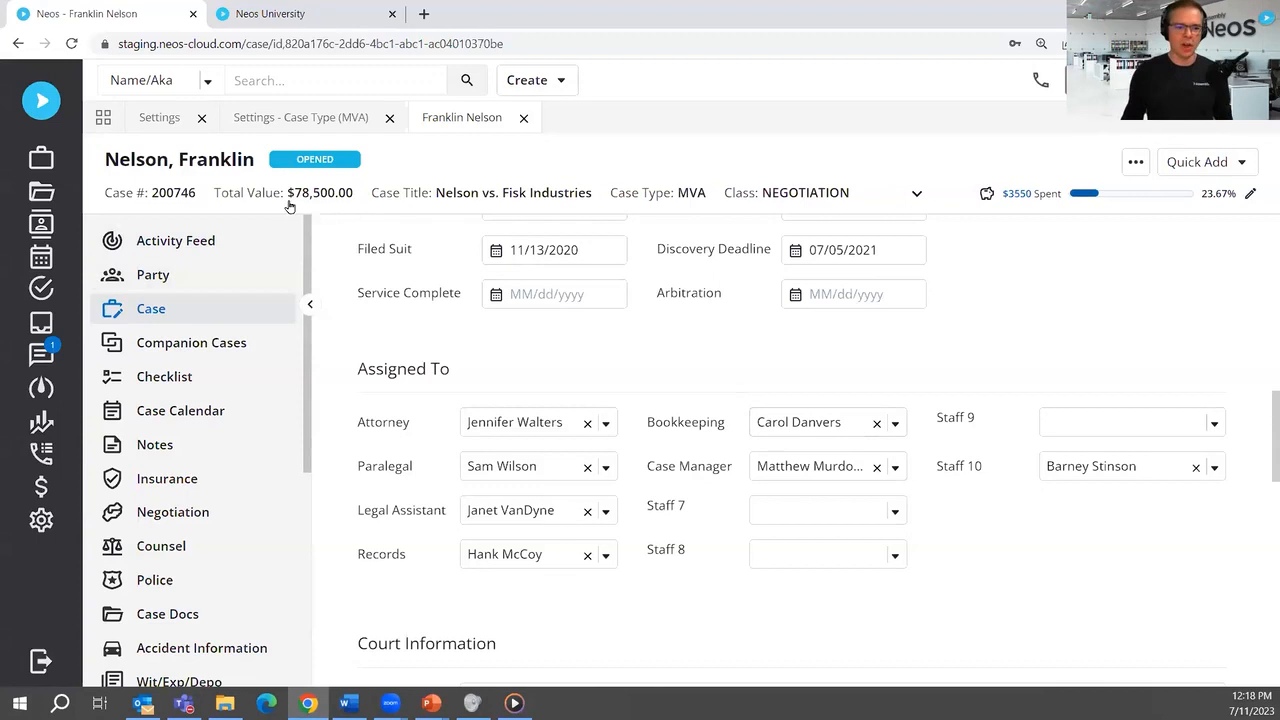
click(287, 118)
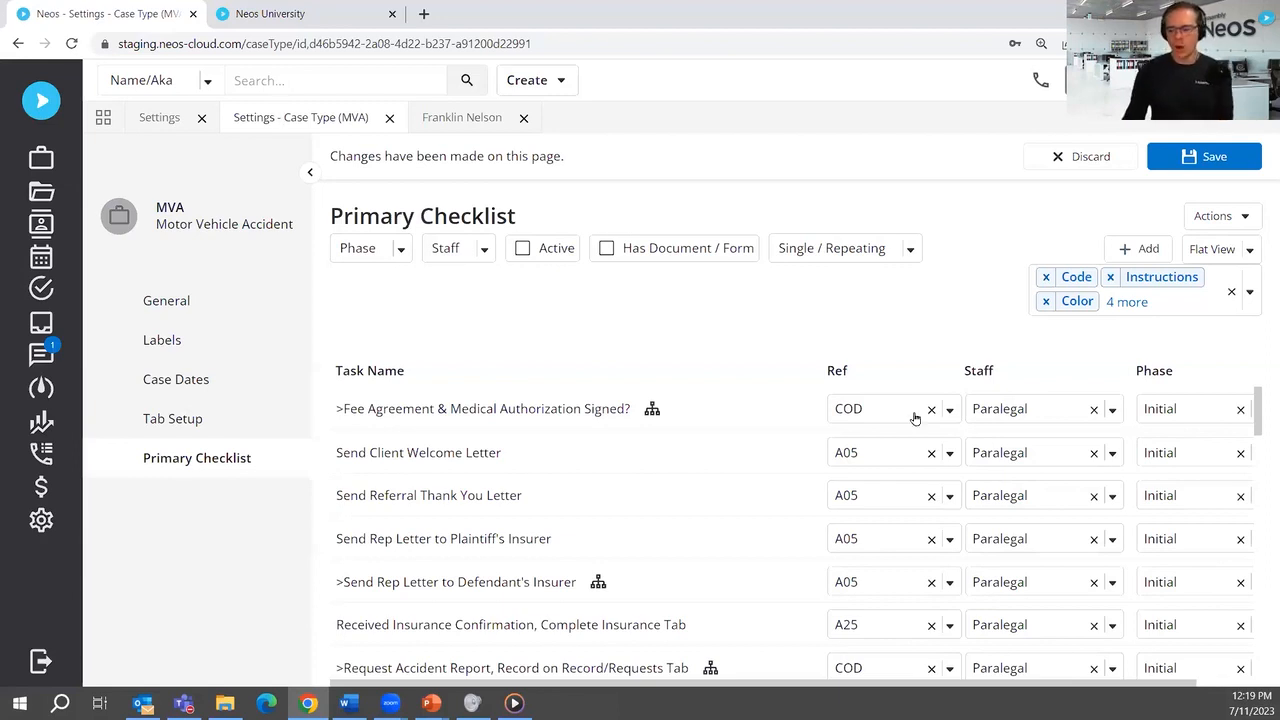
- Examine the Ref, Staff and Phase columns of the MVA primary checklist from the first task to the last
drag(929, 686, 988, 688)
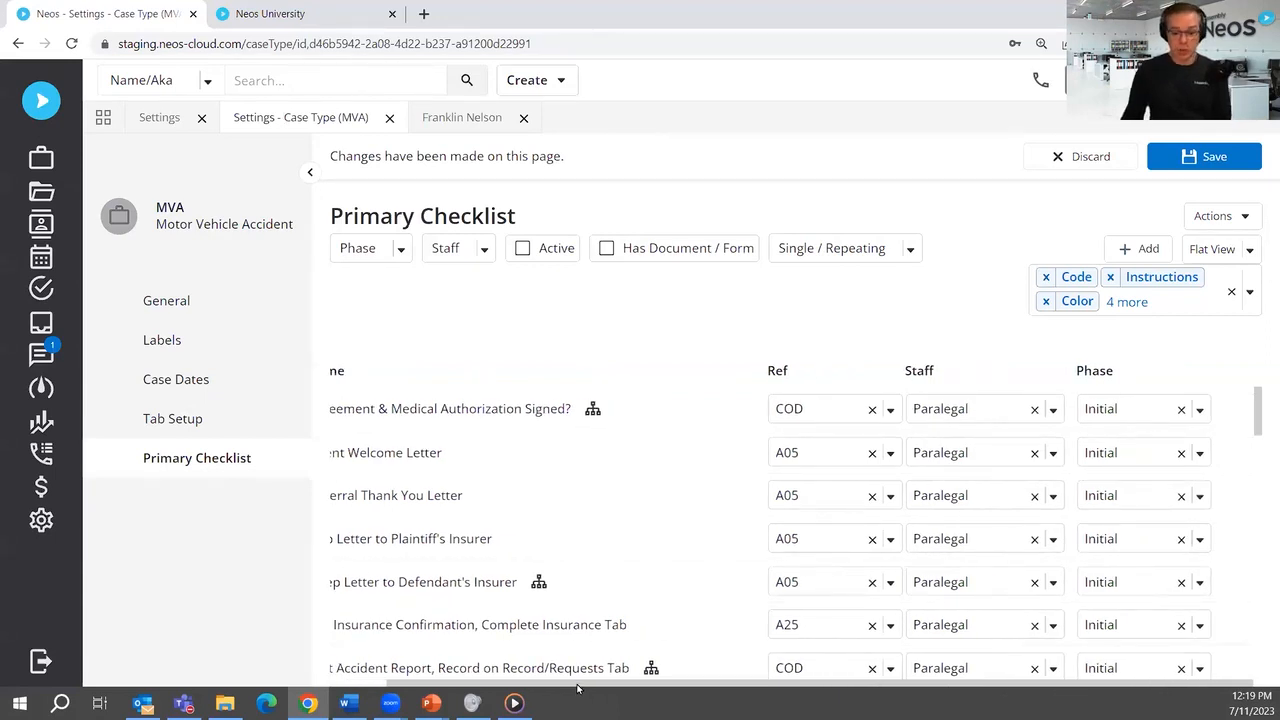
drag(580, 688, 419, 670)
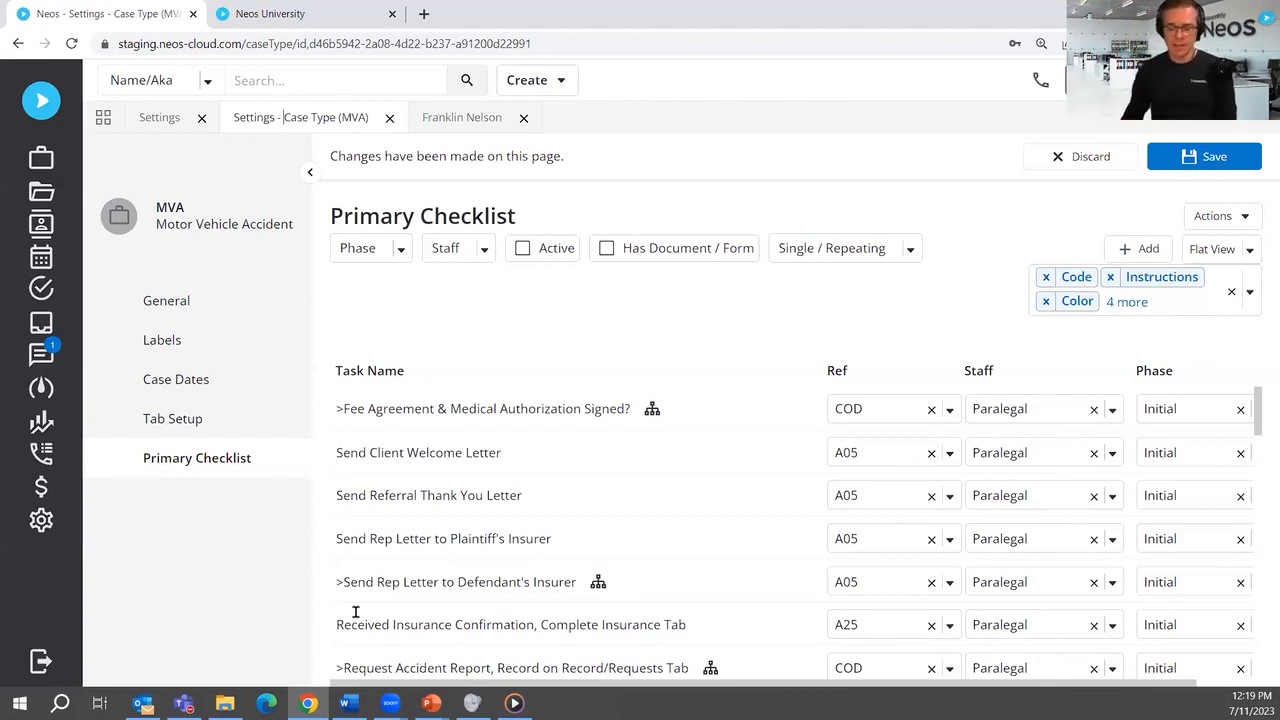
drag(786, 689, 860, 687)
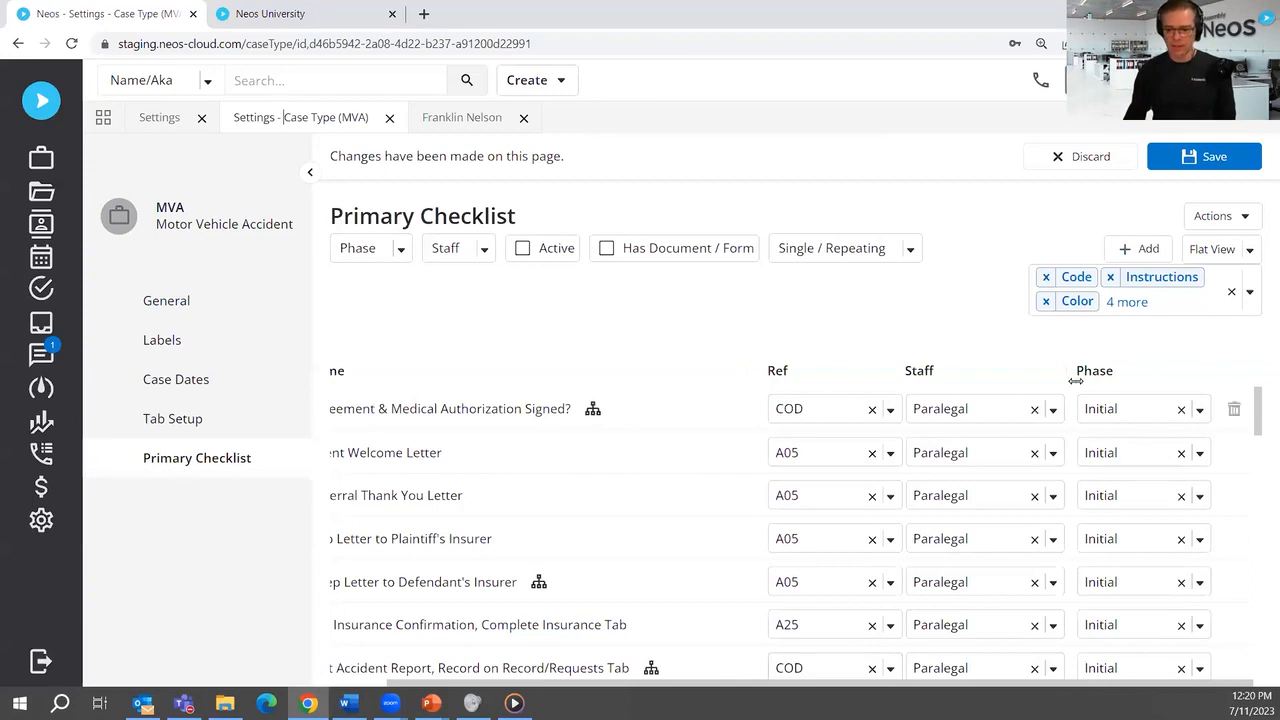
drag(1039, 686, 913, 697)
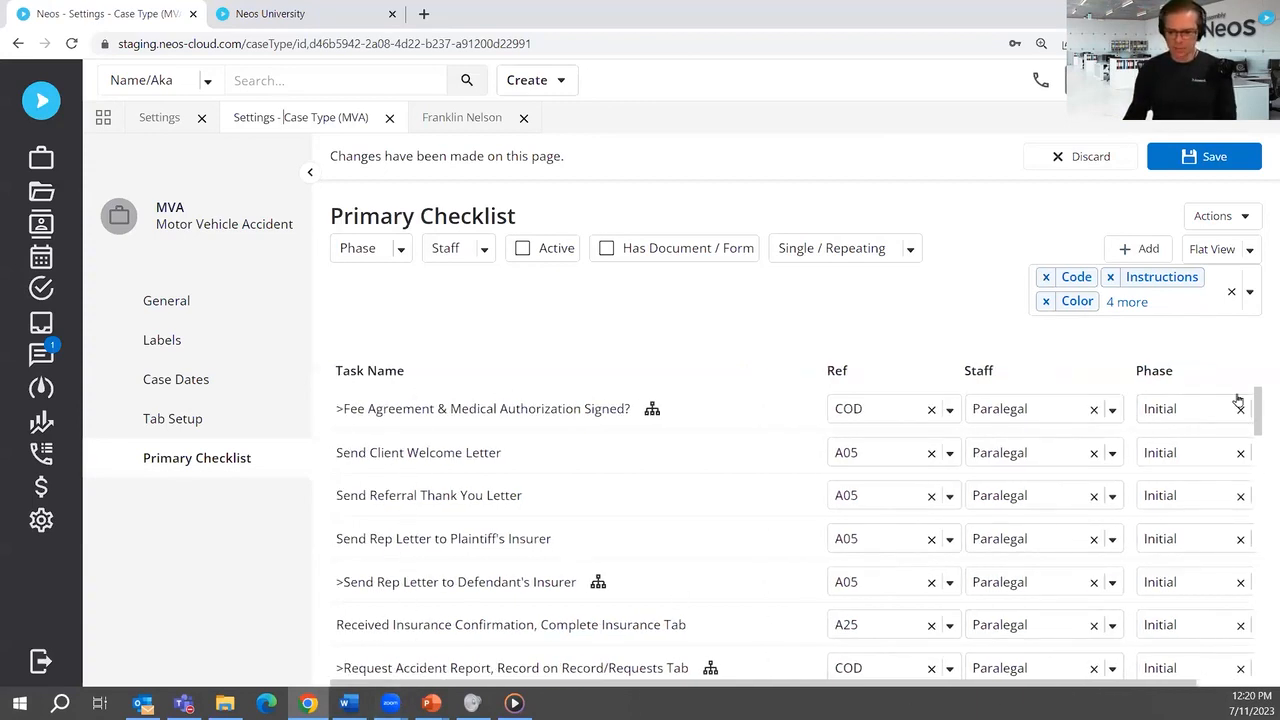
drag(1259, 414, 1261, 569)
right_click(1261, 505)
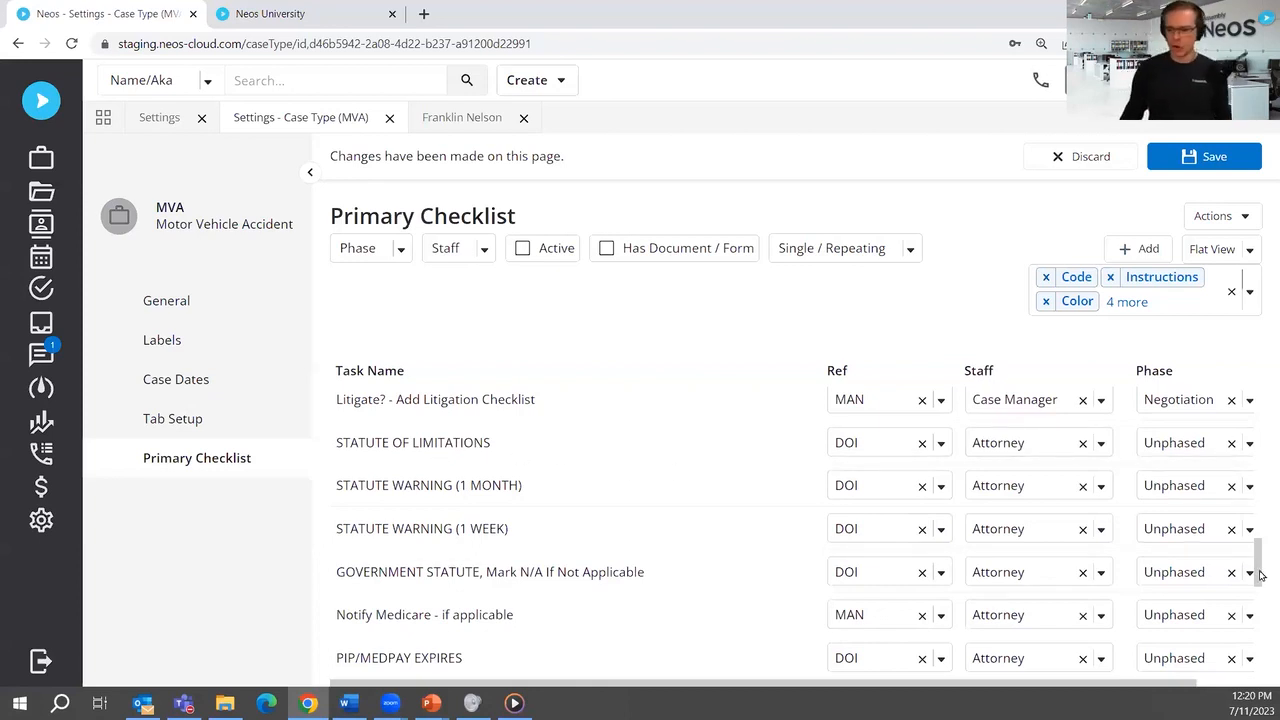
drag(1258, 560, 1261, 658)
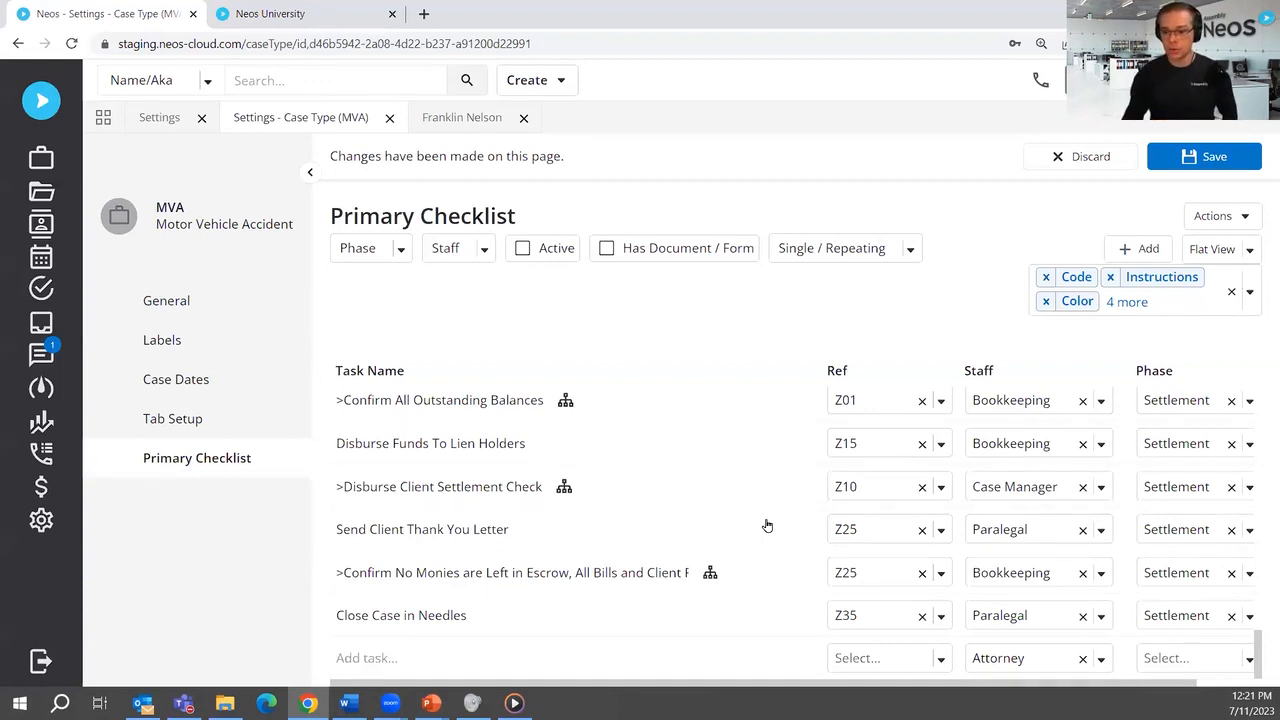
scroll(767, 525, up, 15)
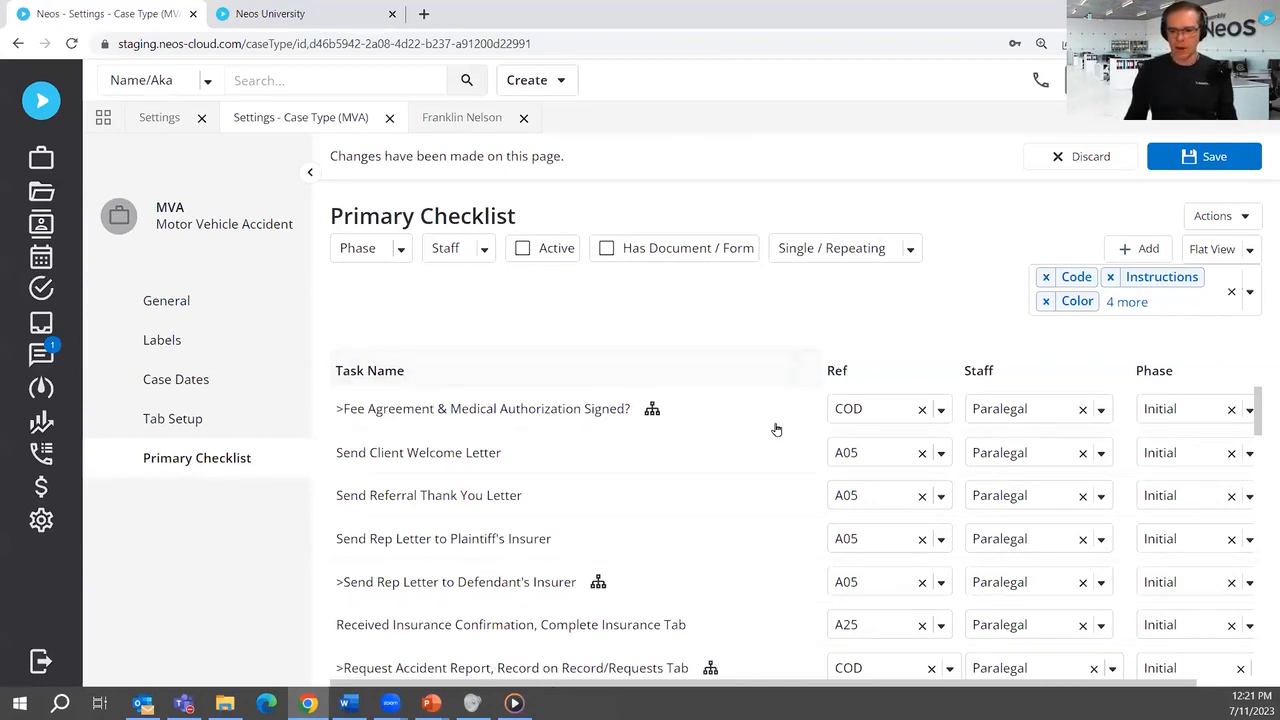
- Collapse the case type settings navigation and review the codes and phases of the primary checklist tasks
click(310, 174)
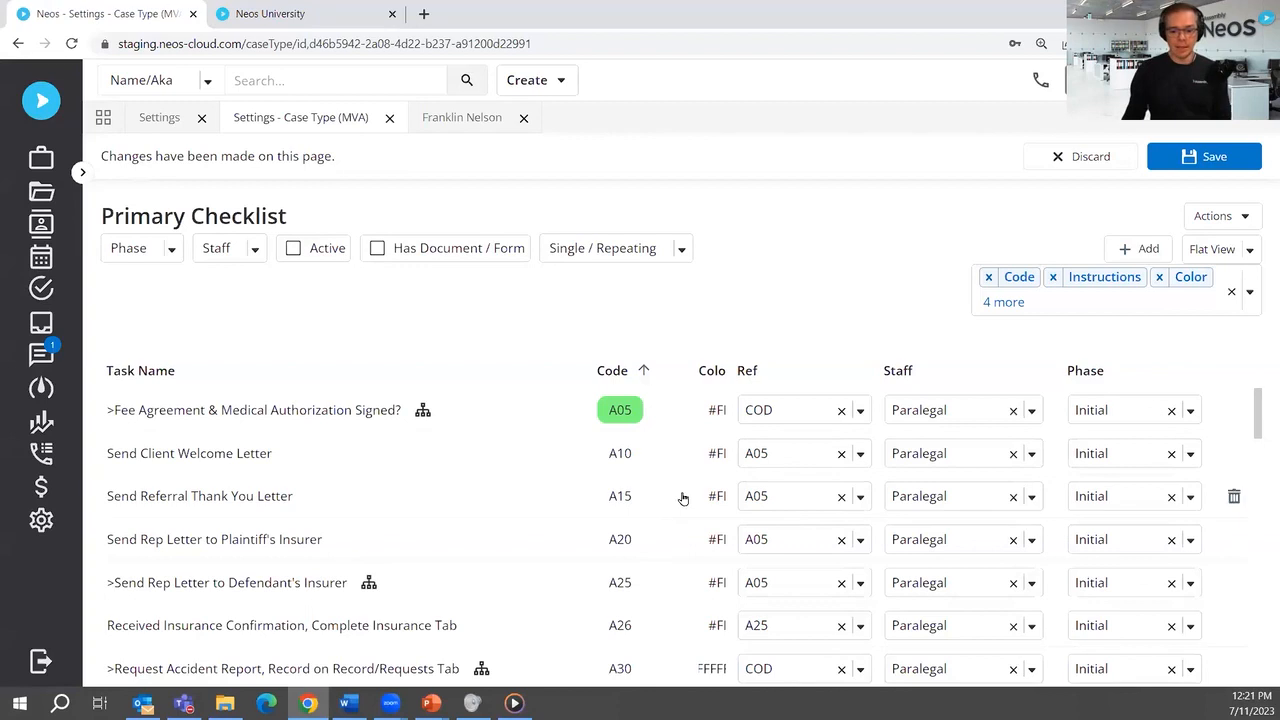
scroll(683, 498, down, 1)
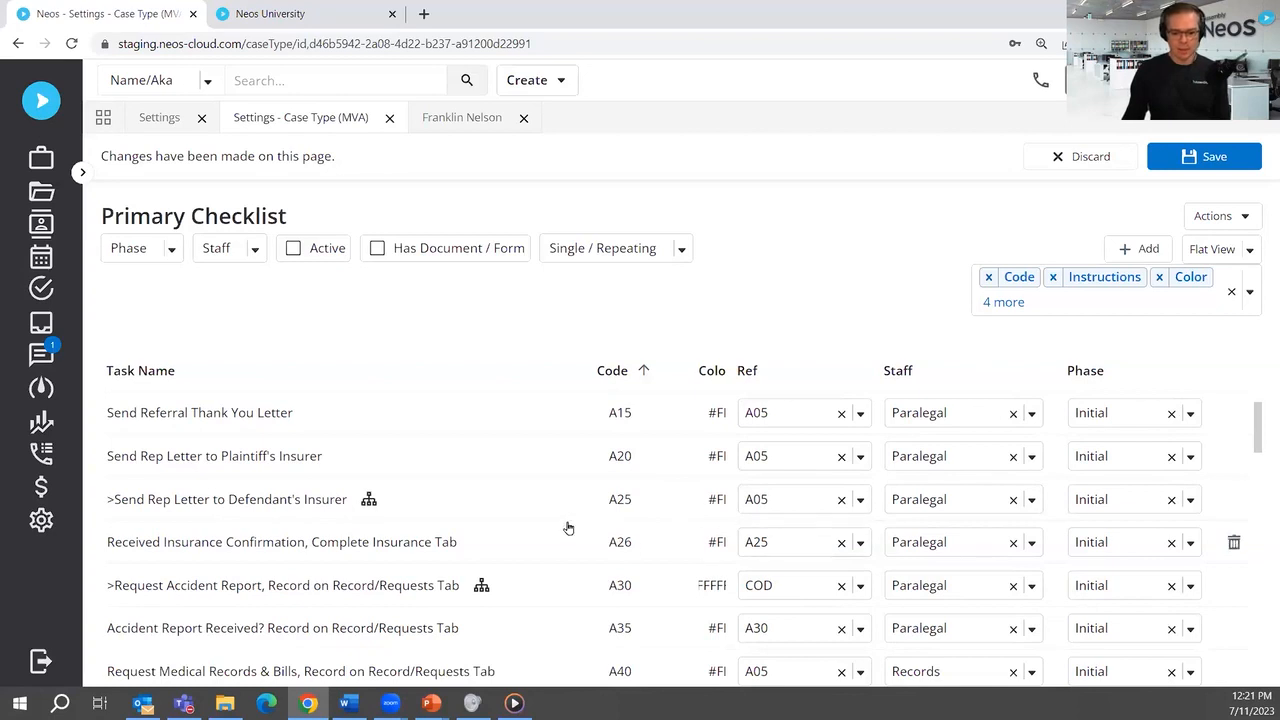
scroll(587, 538, down, 2)
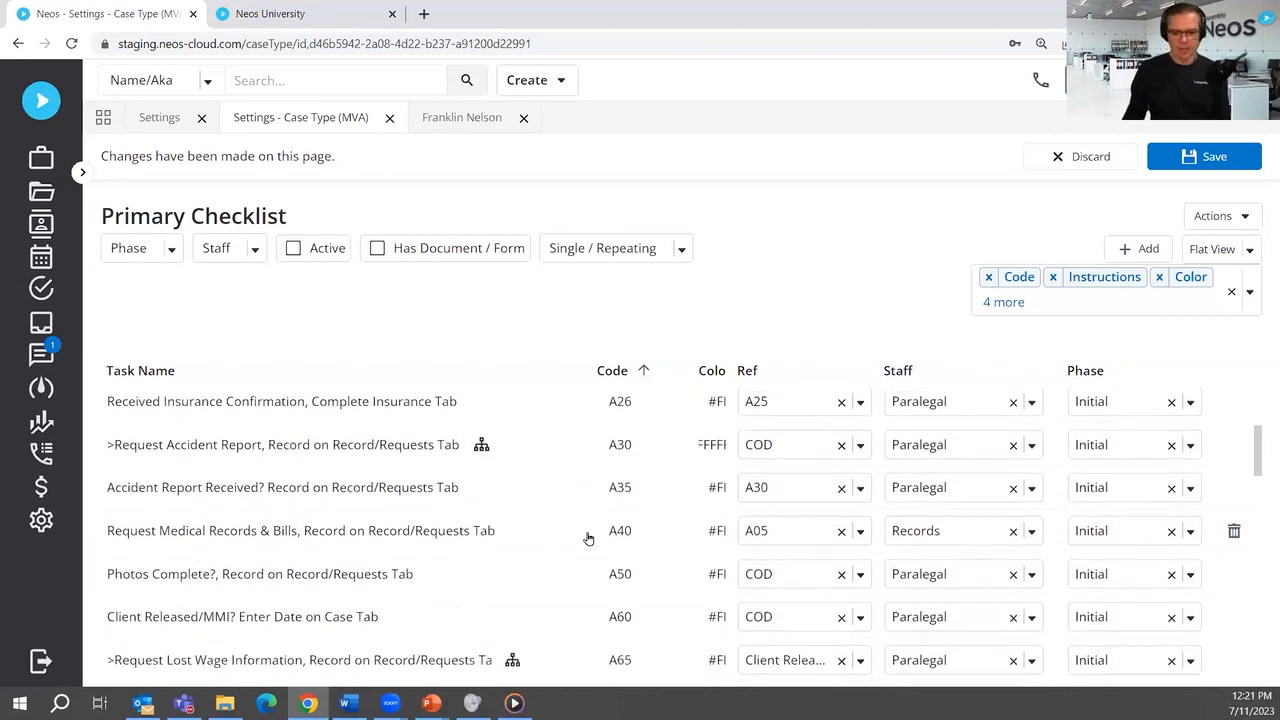
scroll(587, 538, down, 10)
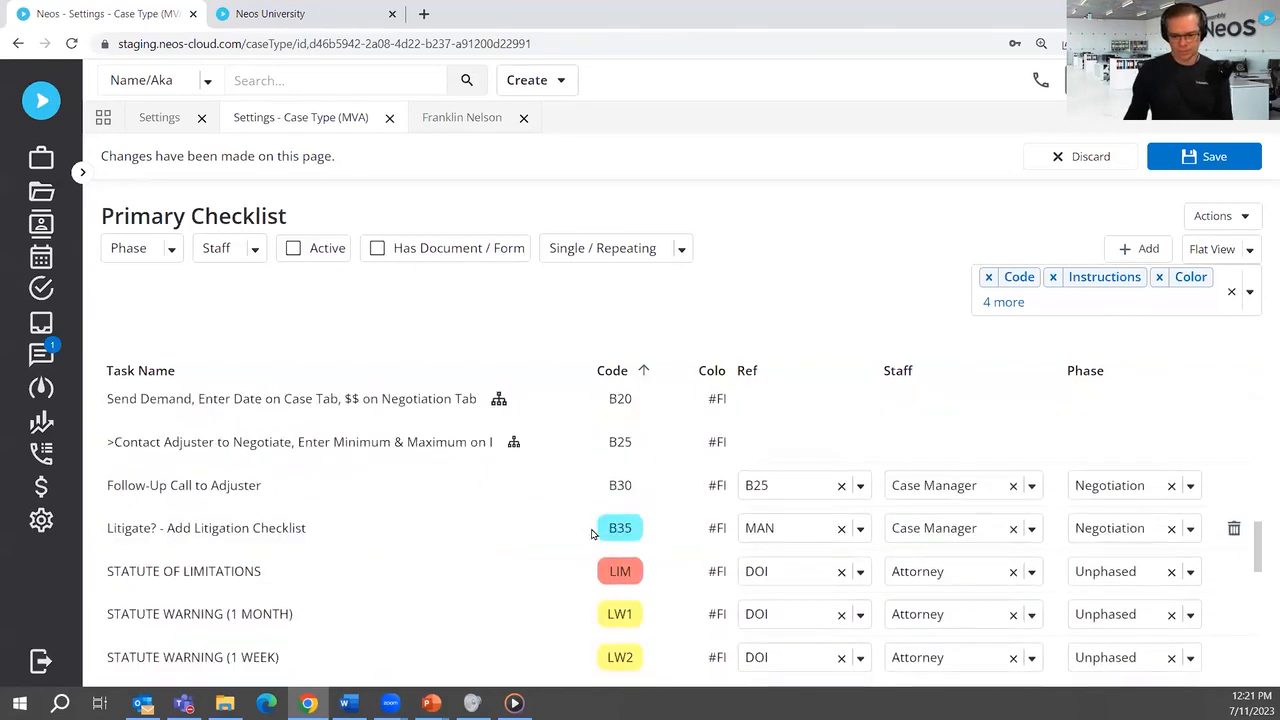
scroll(591, 534, up, 15)
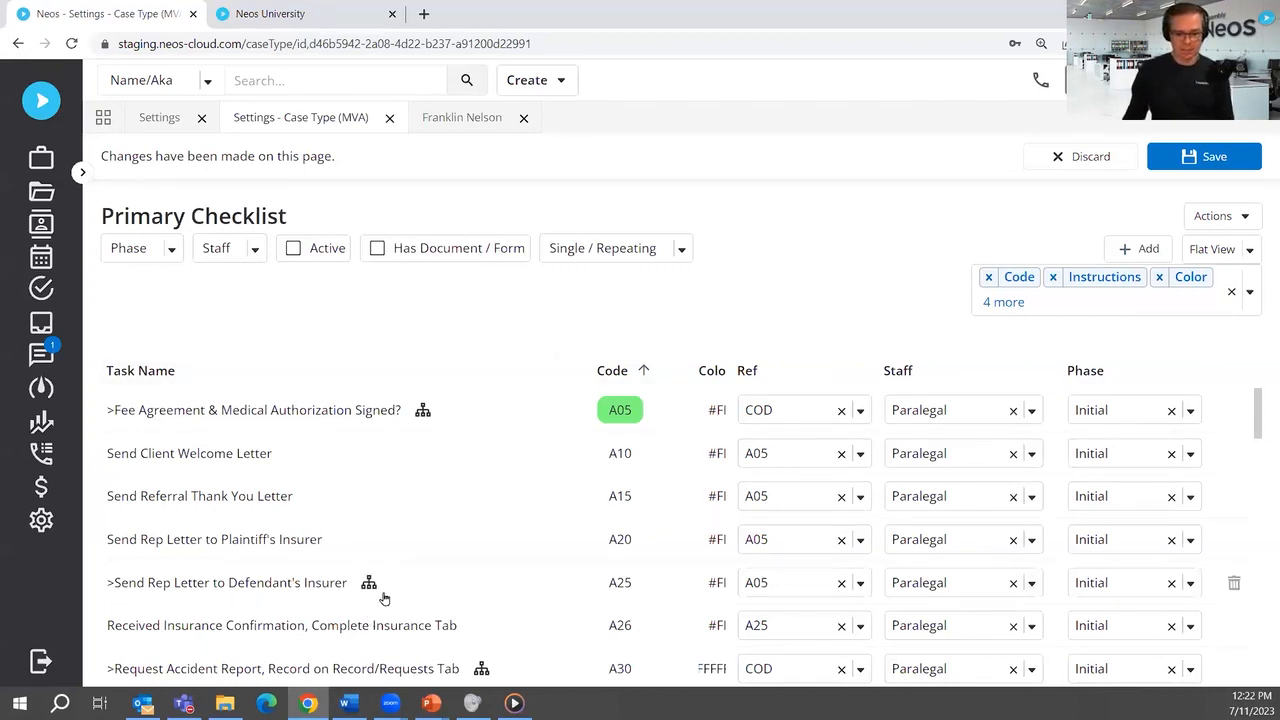
- Go back to the open motor vehicle accident case and review the tasks in its checklist
click(440, 118)
scroll(305, 340, up, 10)
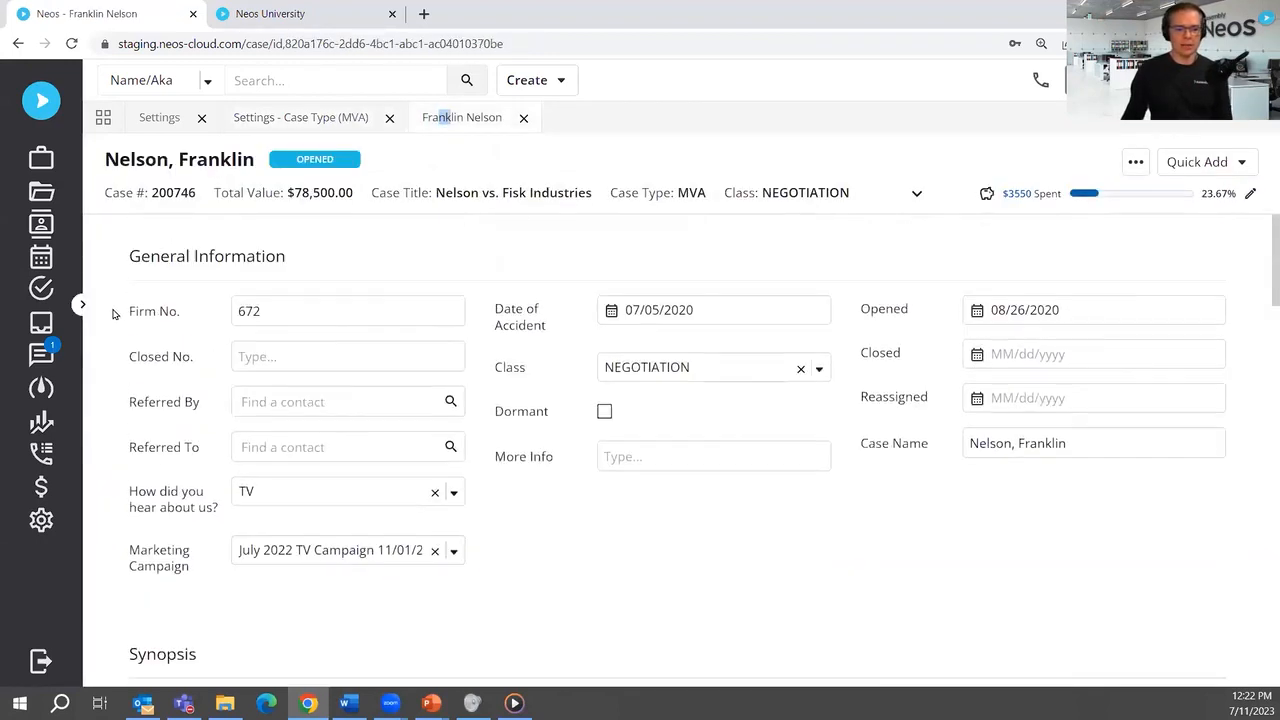
click(83, 304)
click(193, 377)
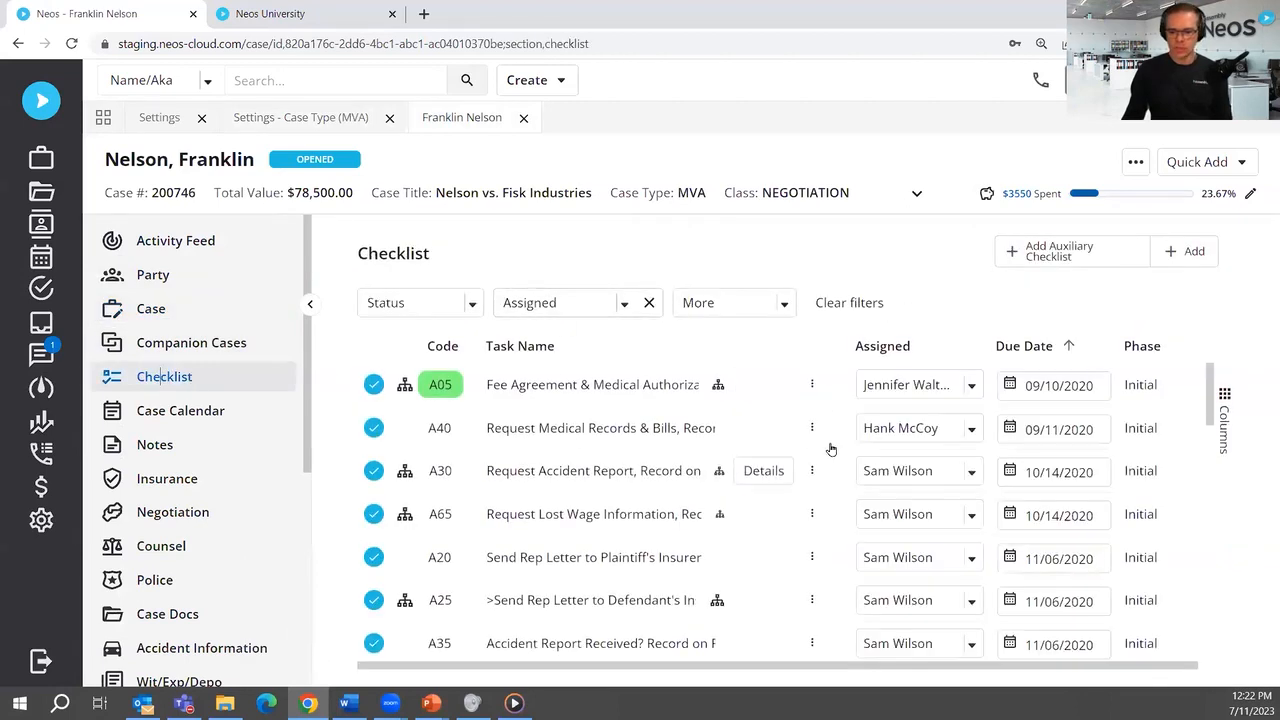
scroll(834, 457, down, 5)
scroll(836, 460, down, 10)
scroll(840, 457, up, 15)
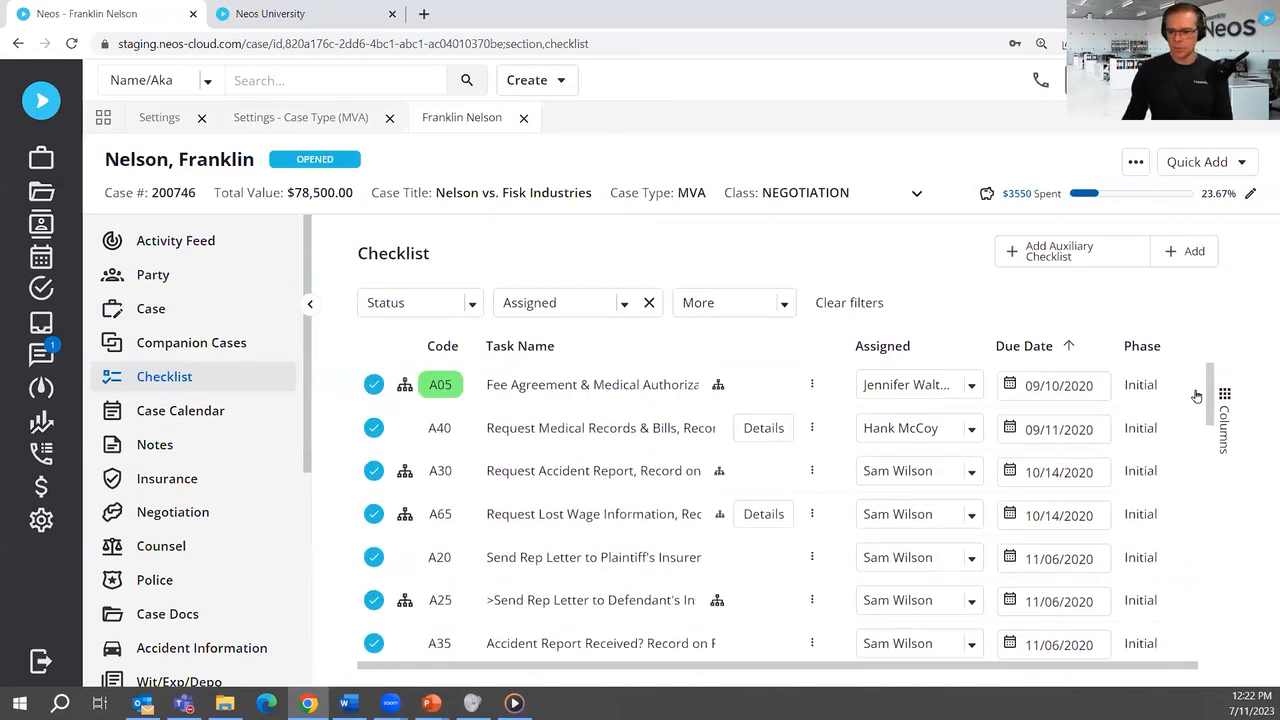
- Add the Doc # column to the case's checklist
click(1224, 410)
scroll(1060, 437, down, 1)
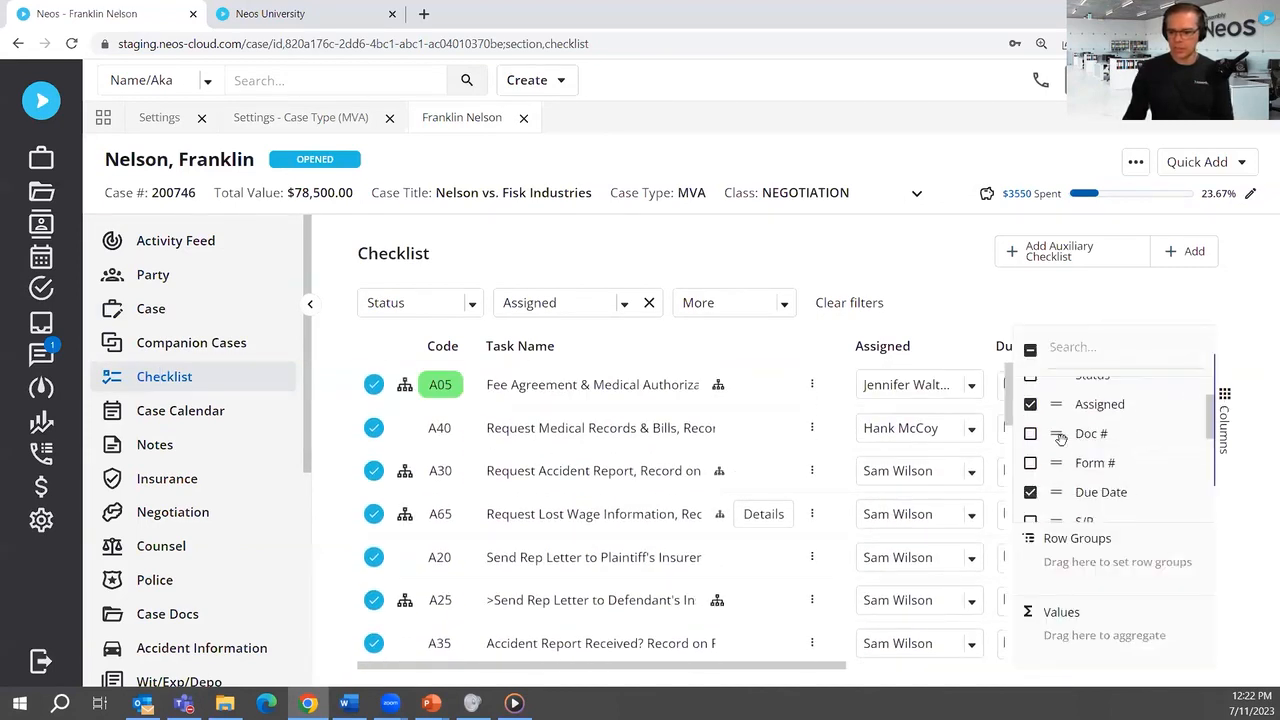
click(1030, 433)
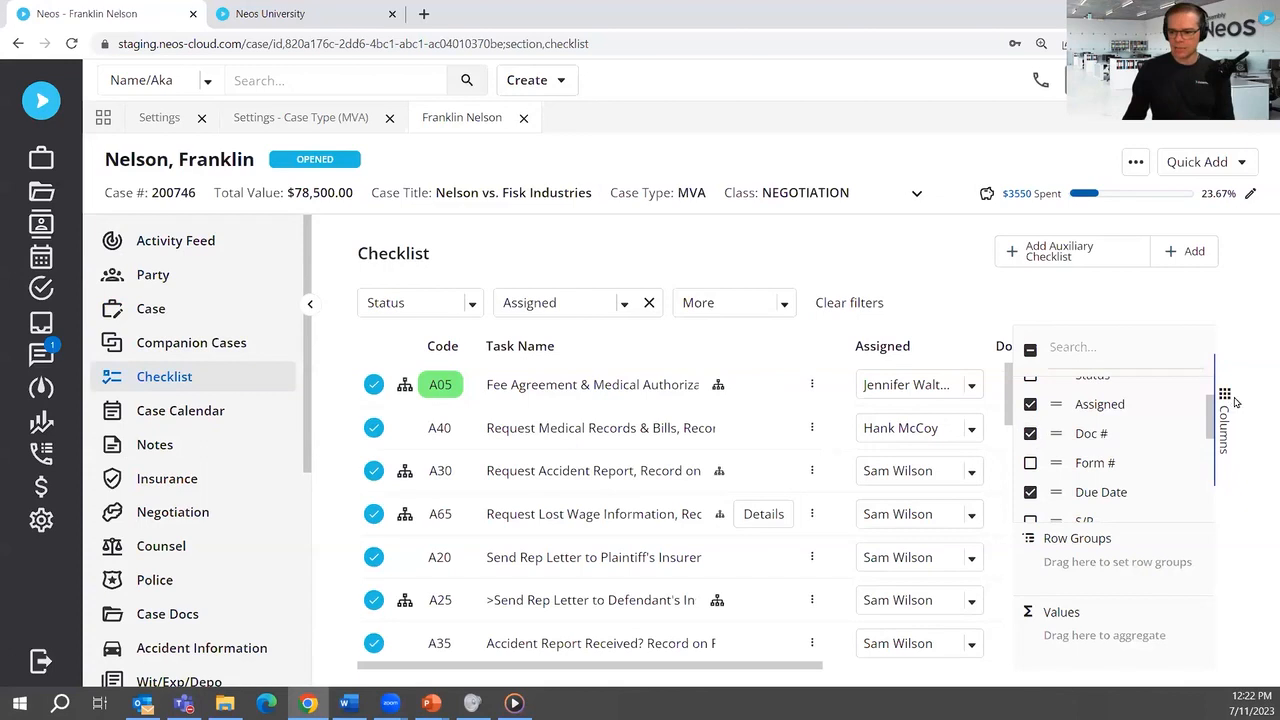
- Close the column chooser and collapse the case navigation to widen the checklist
click(1236, 401)
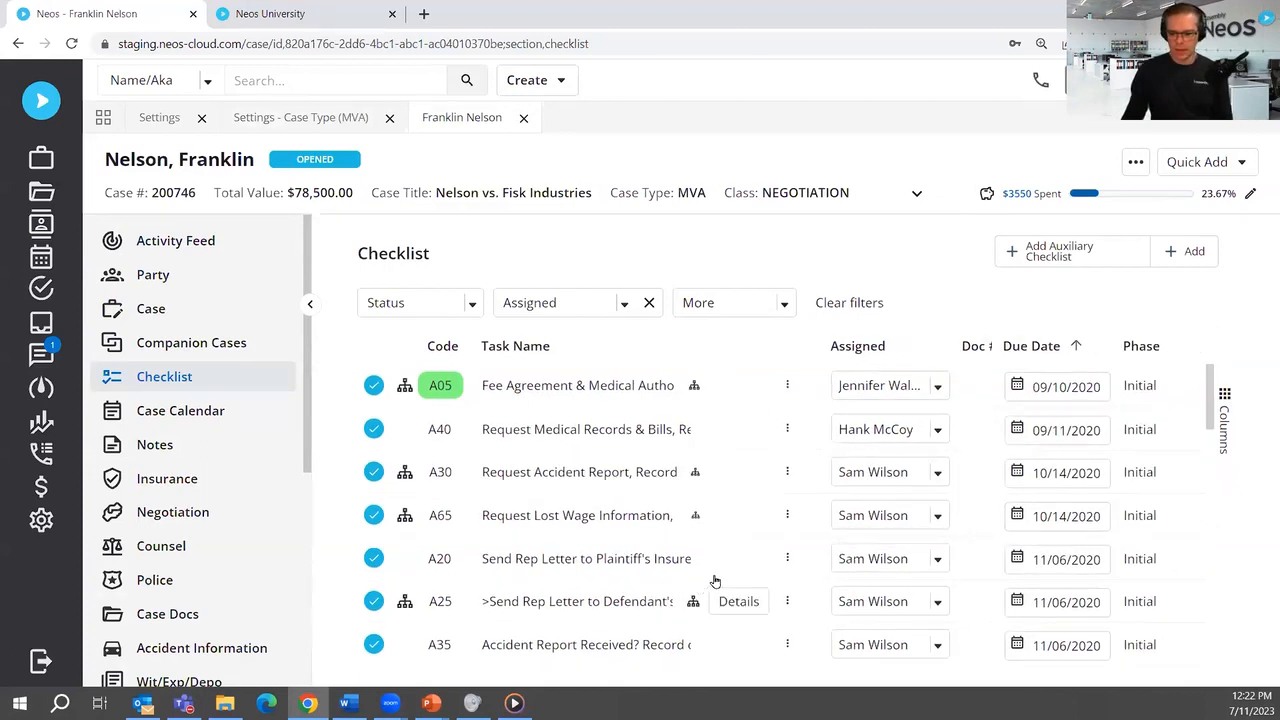
scroll(792, 505, down, 3)
scroll(795, 500, up, 3)
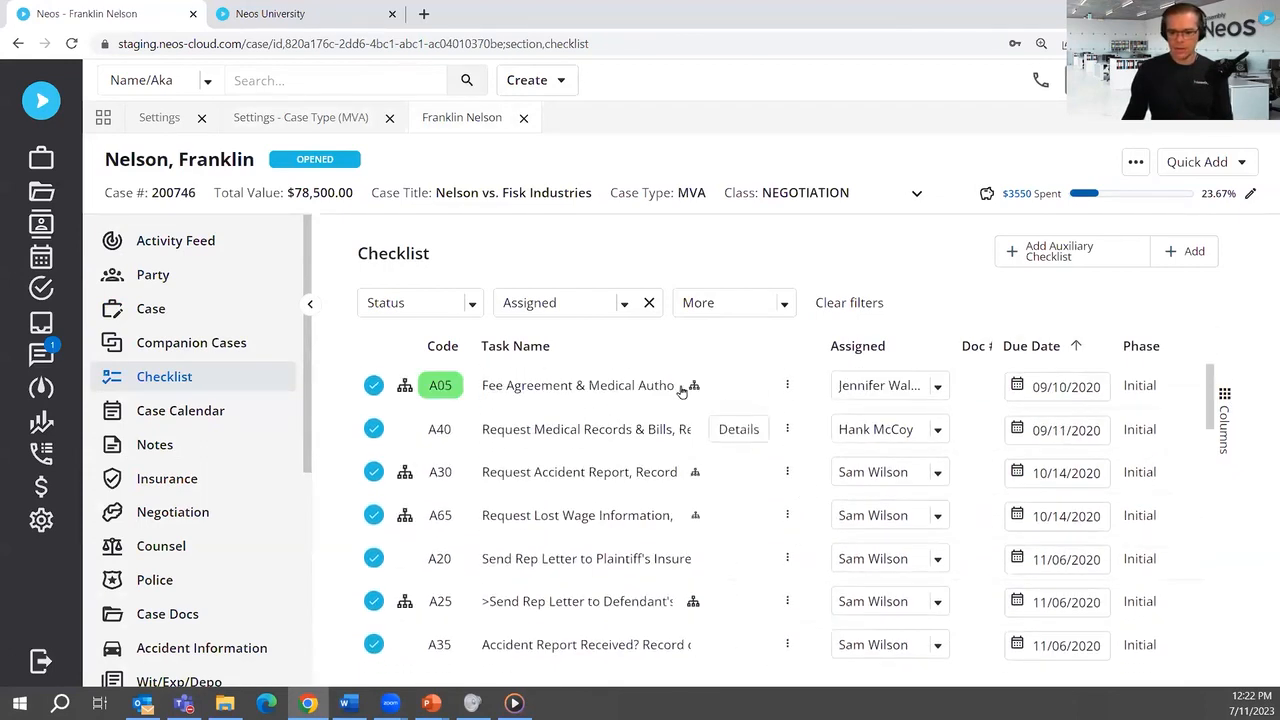
click(310, 304)
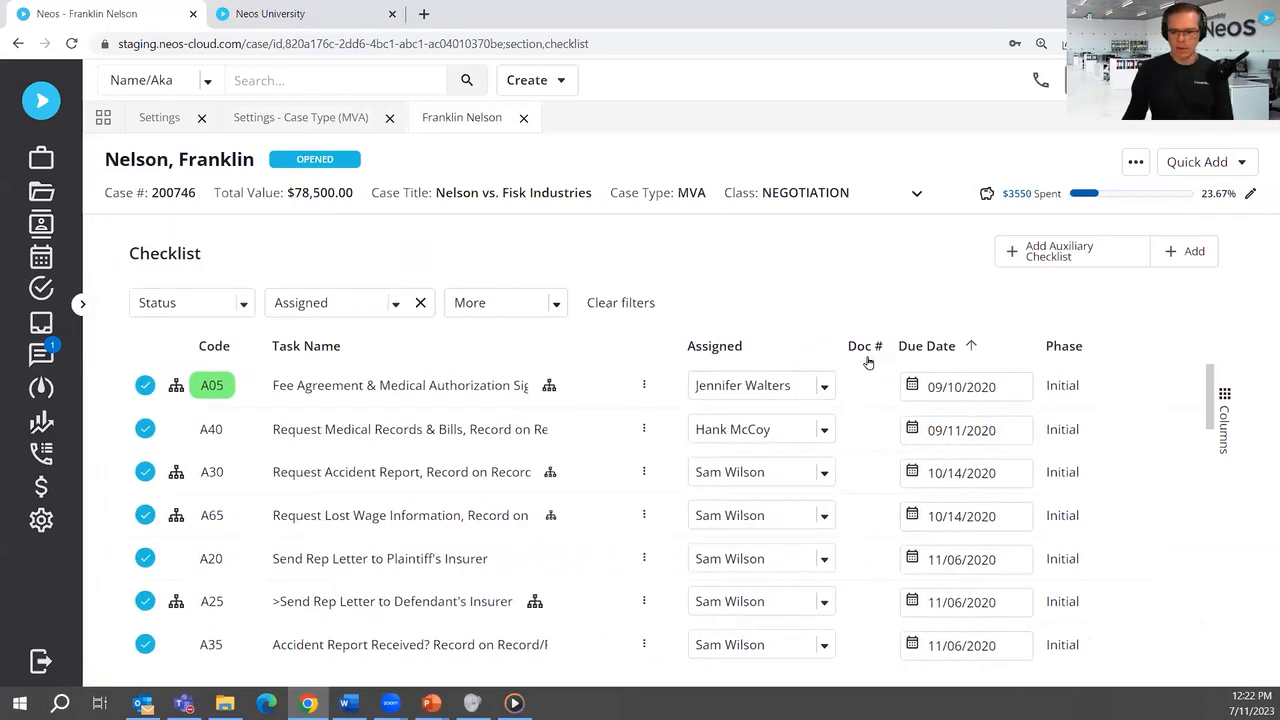
- Locate the A10 Send Client Welcome Letter task in the checklist and use the document action in its Doc # column
scroll(860, 410, down, 15)
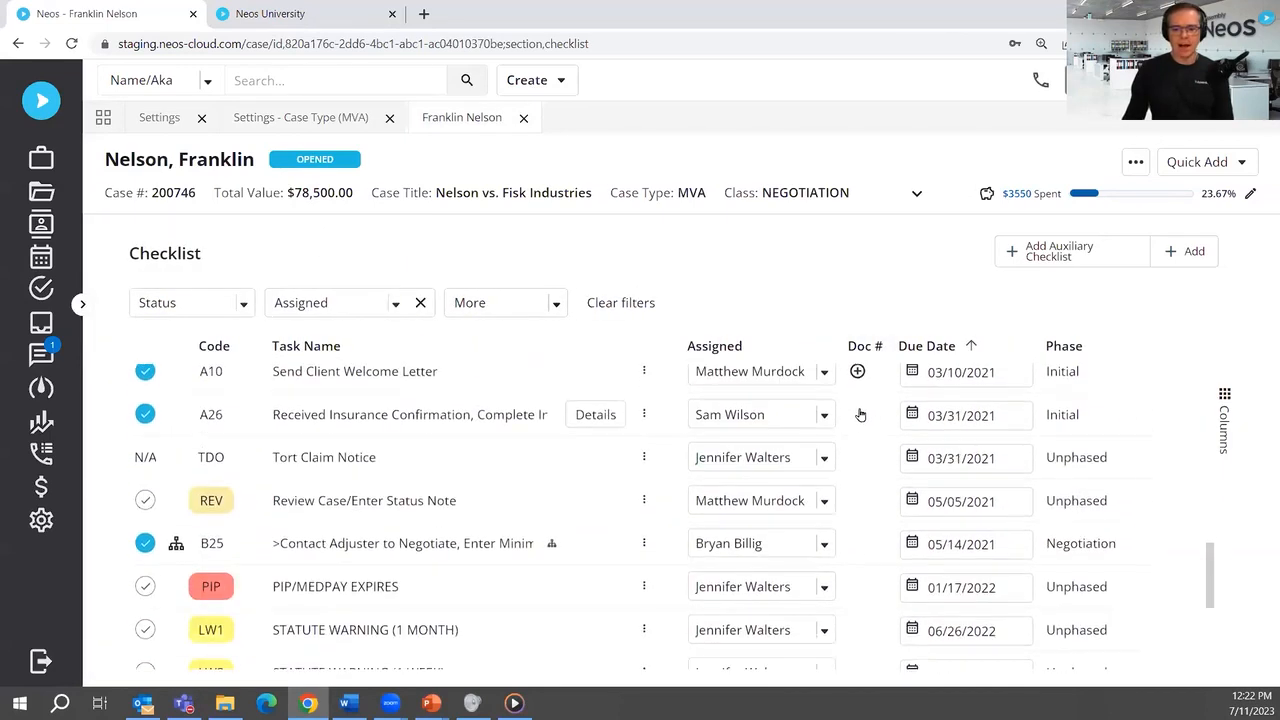
scroll(860, 414, up, 2)
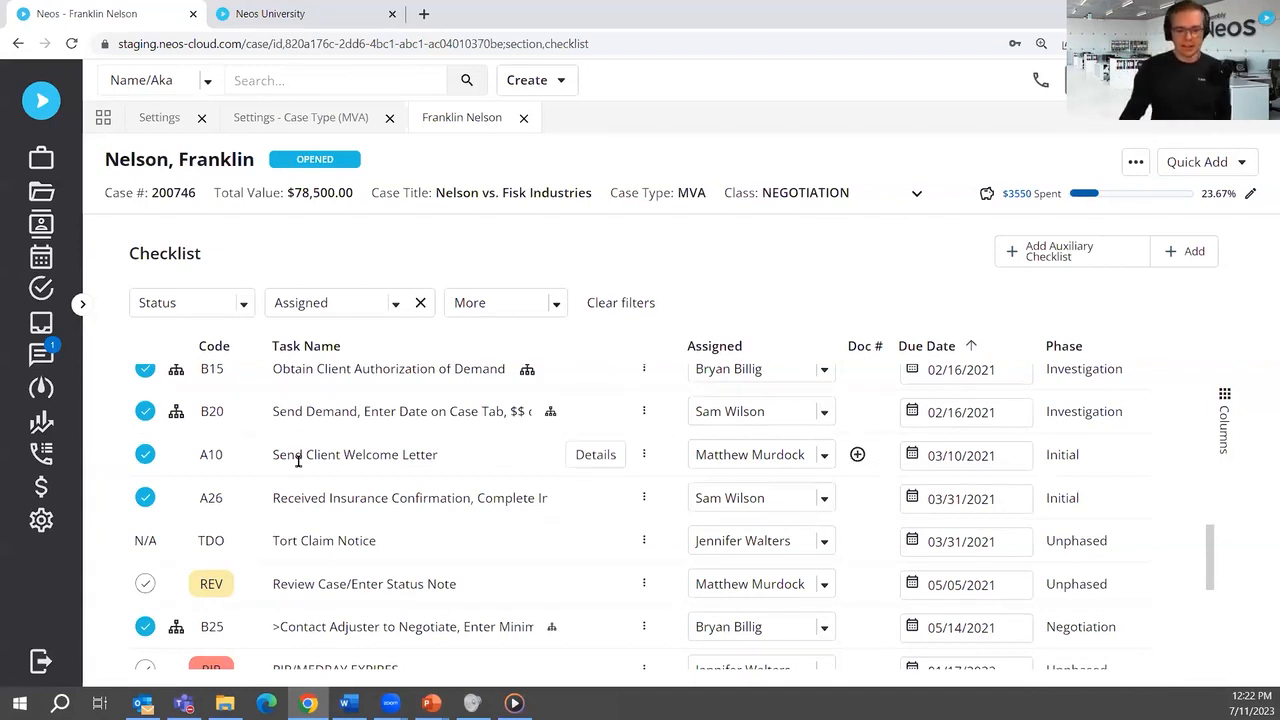
click(858, 455)
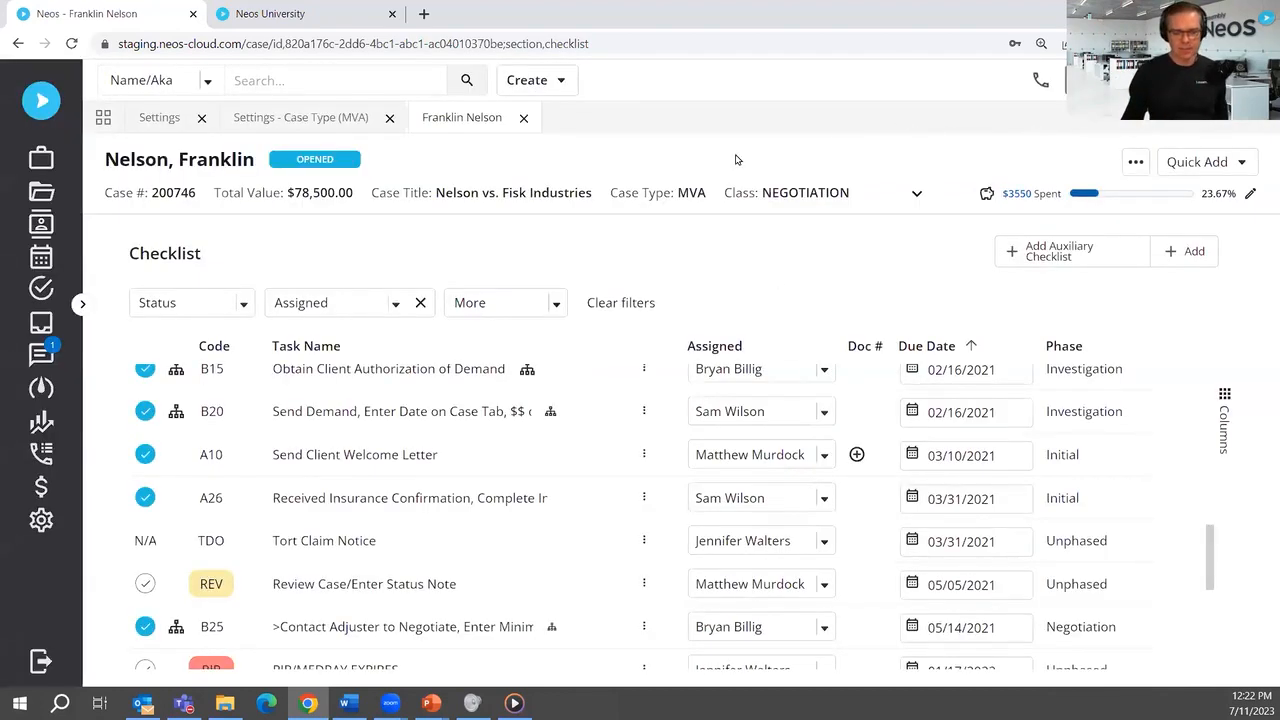
- Return to the MVA case type settings and review the primary checklist tasks with their references, staff and phases
click(300, 118)
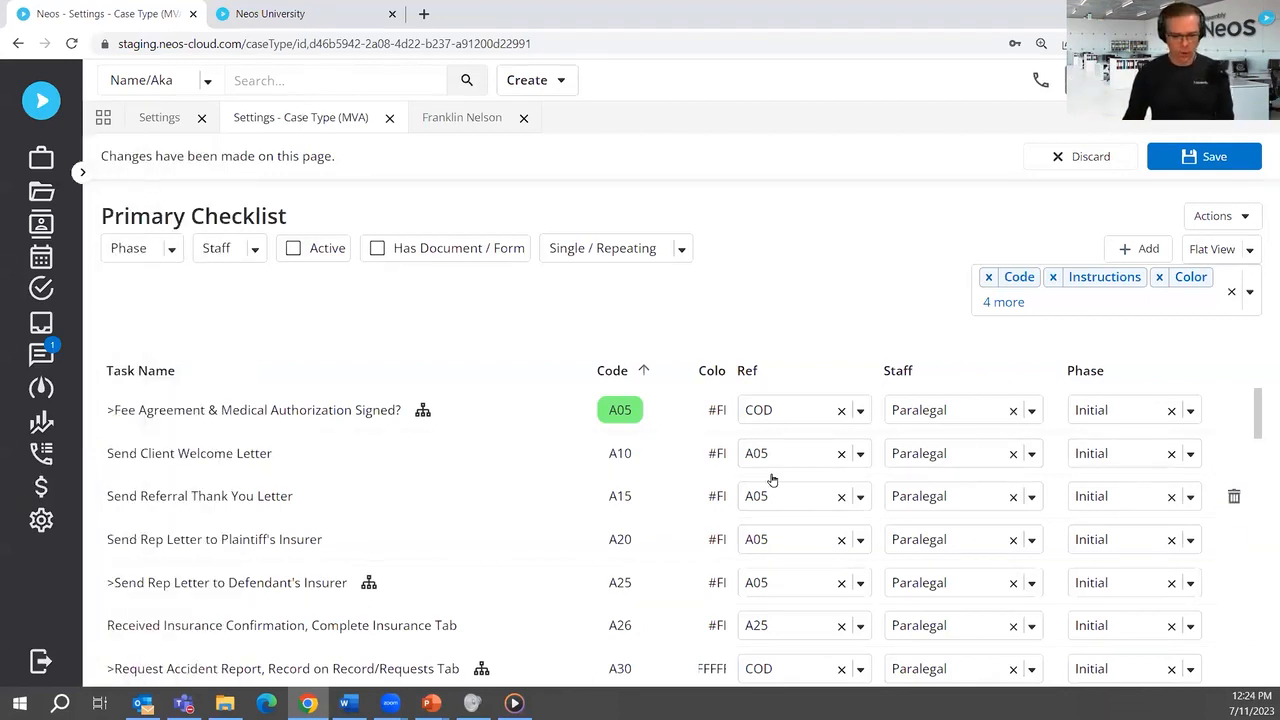
scroll(775, 460, down, 3)
scroll(770, 437, down, 15)
scroll(760, 445, up, 10)
scroll(751, 448, up, 10)
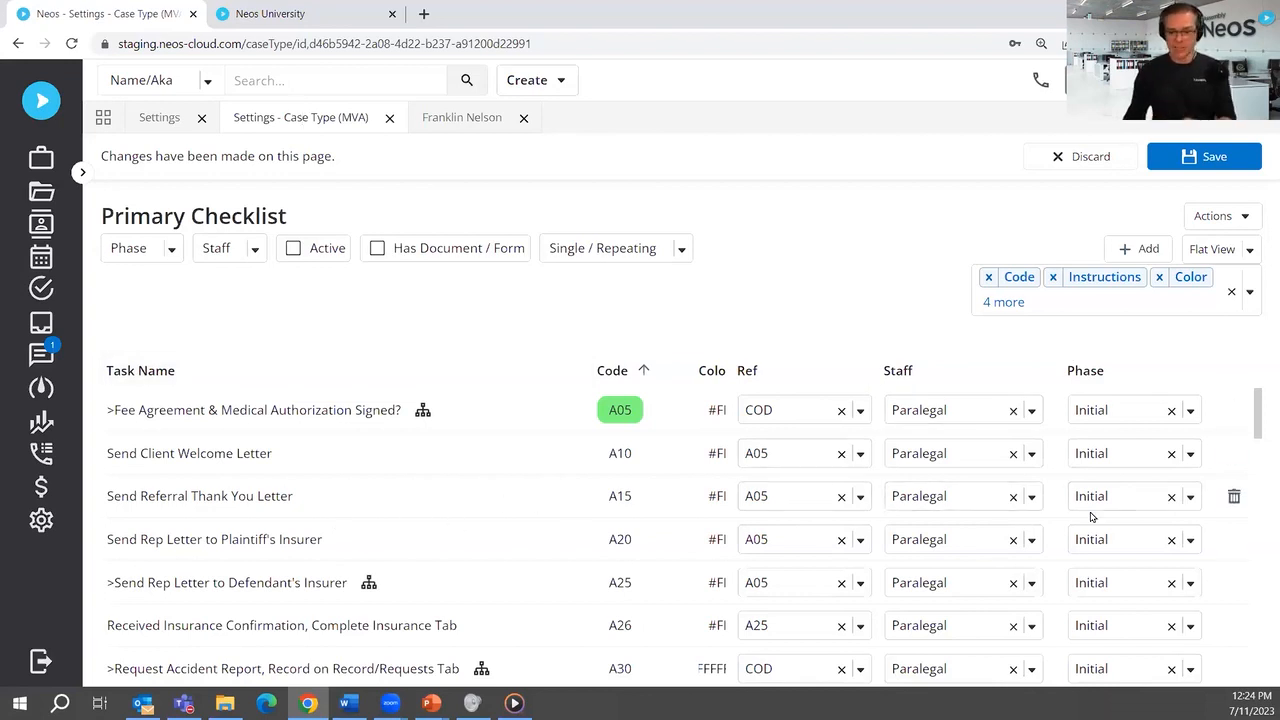
- Close the MVA case type settings without saving and start a new case type from the Case Types list
click(390, 118)
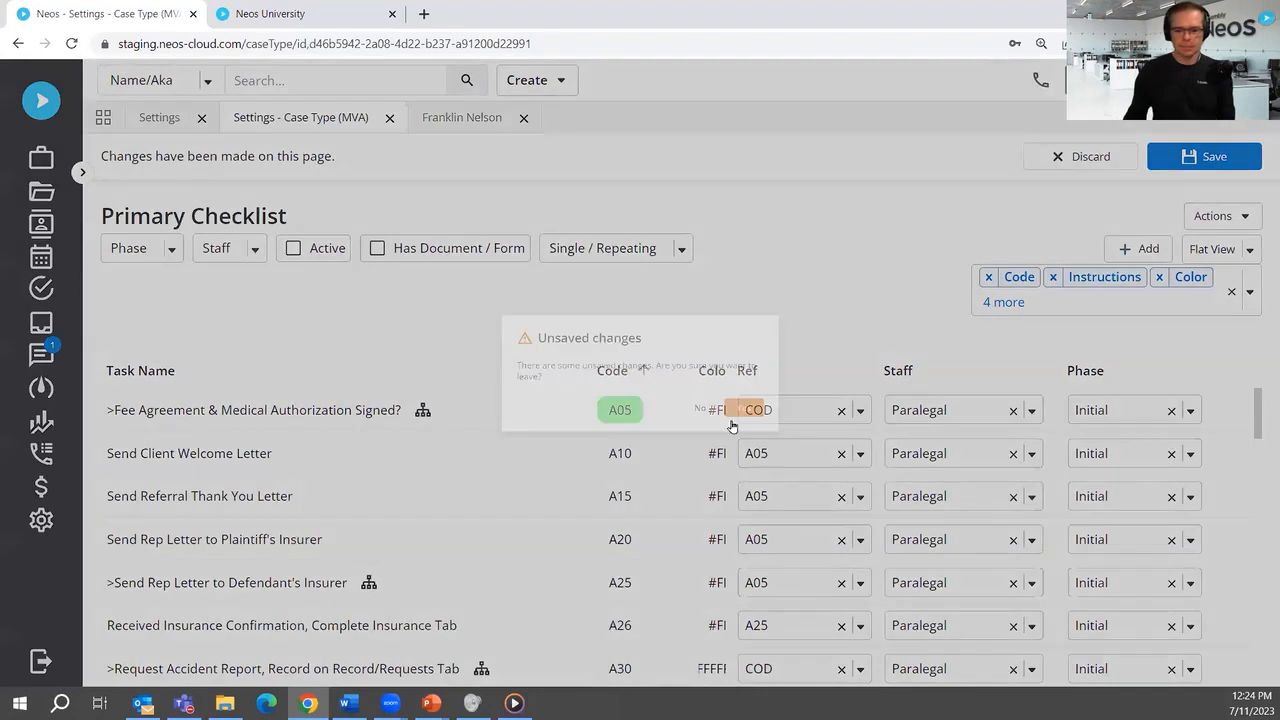
click(789, 427)
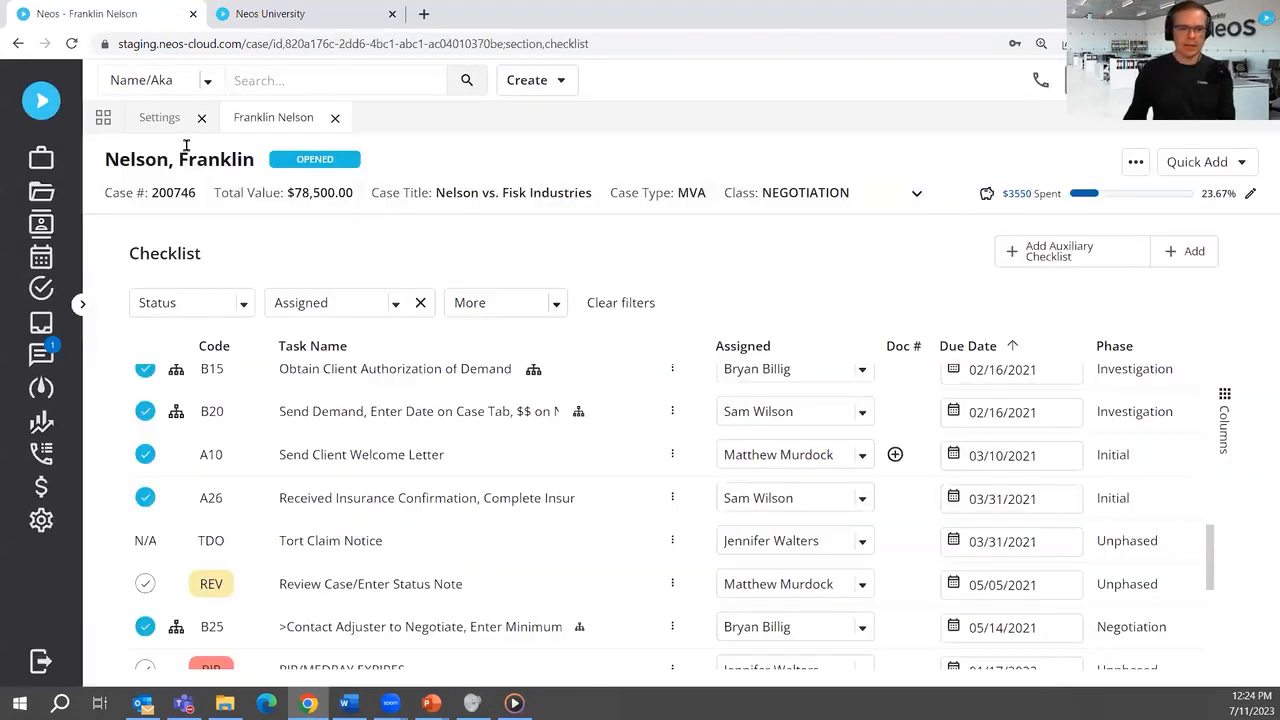
click(163, 120)
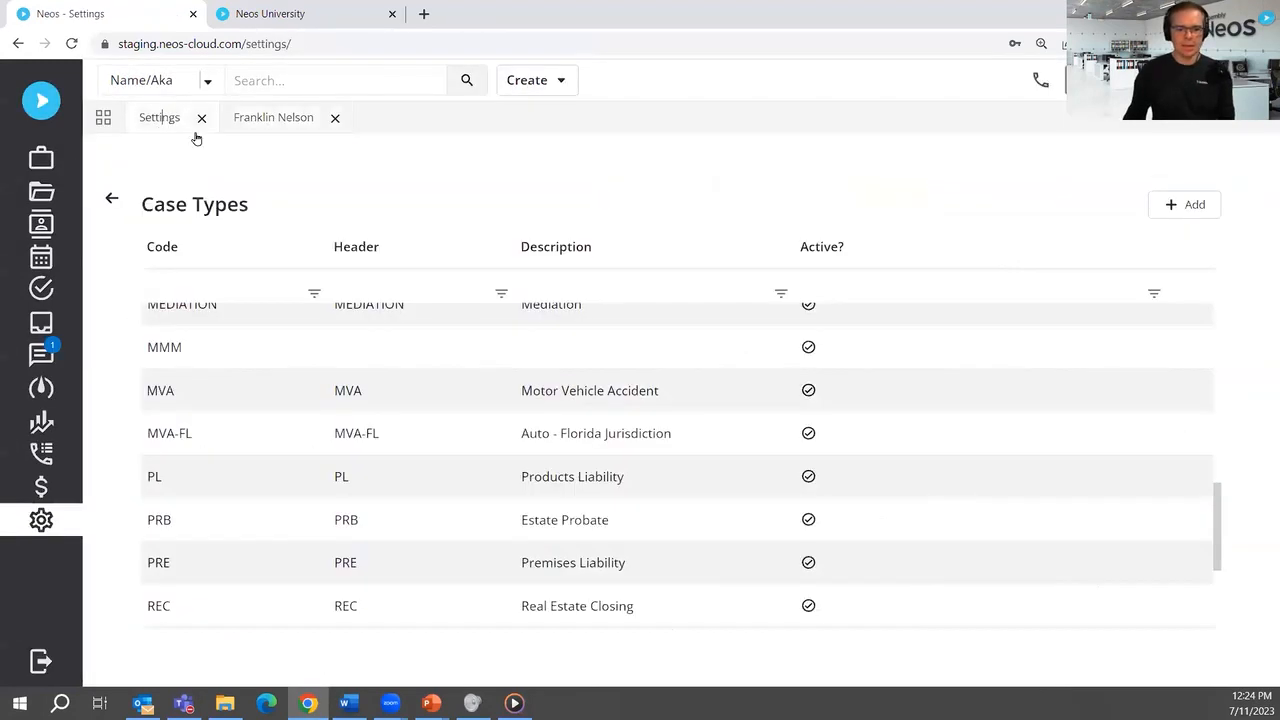
click(1193, 203)
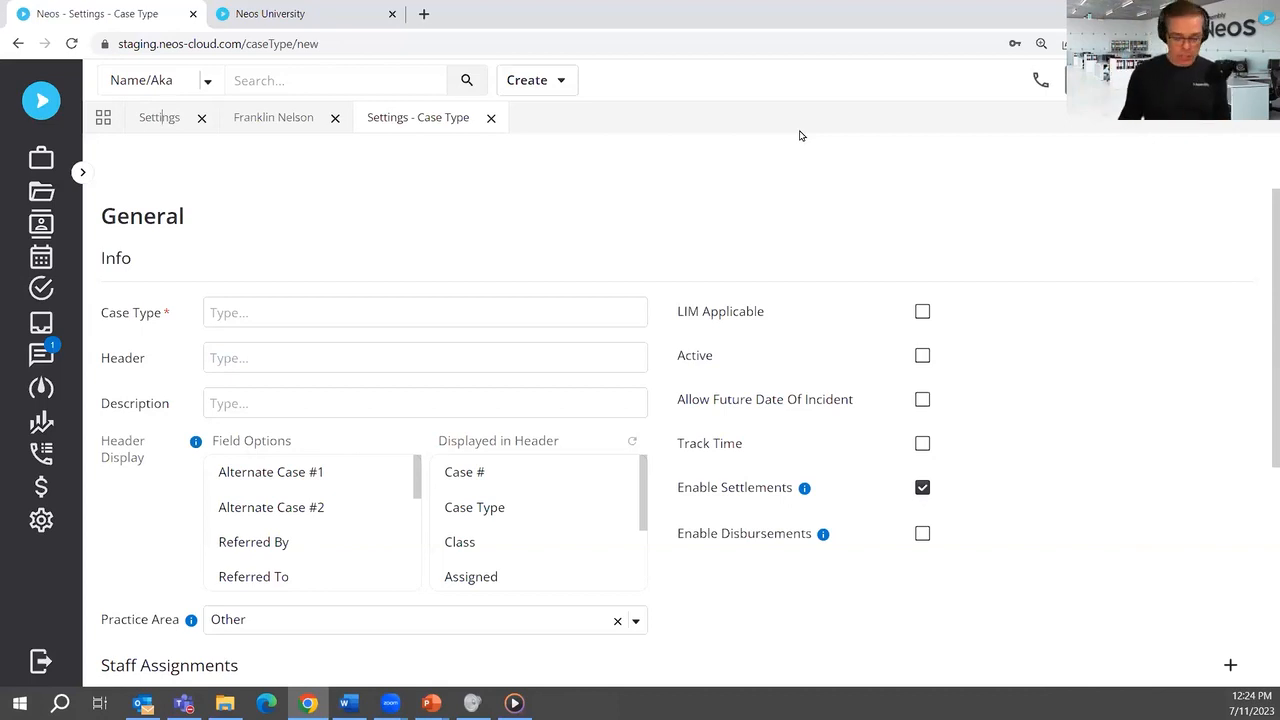
- Name the new case type "Paper Cut Injuries"
click(266, 313)
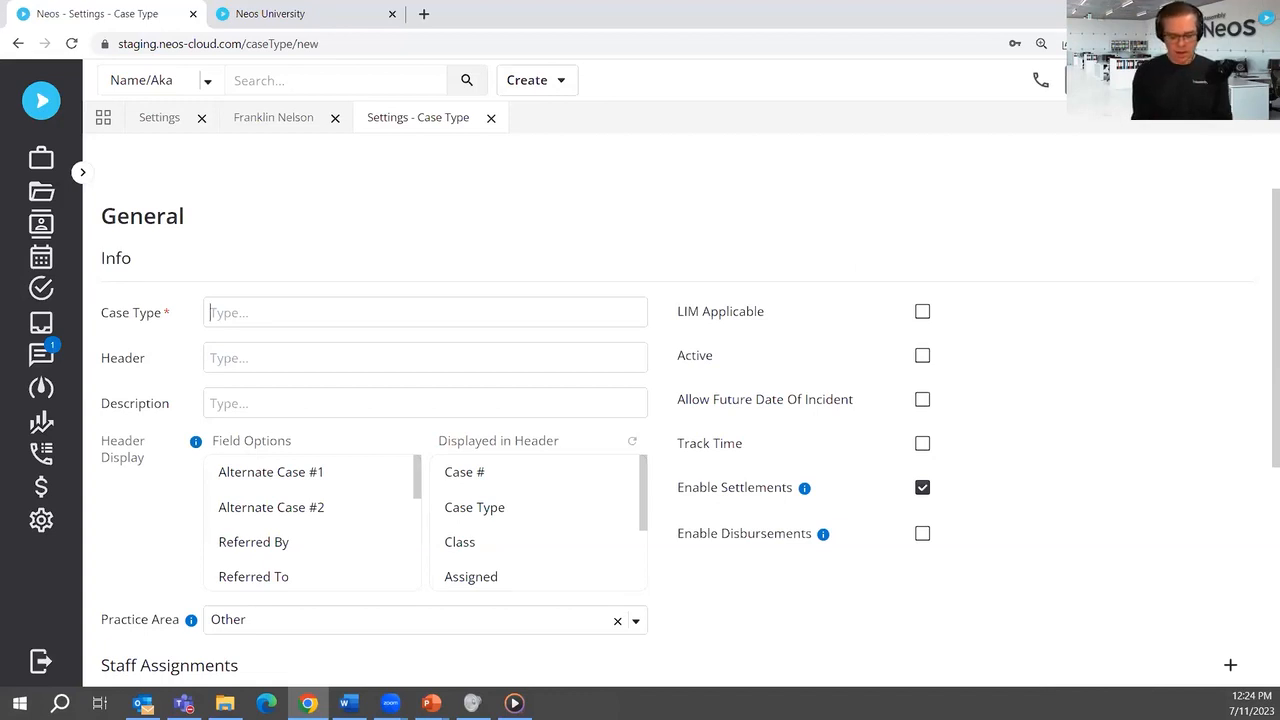
text(Paper)
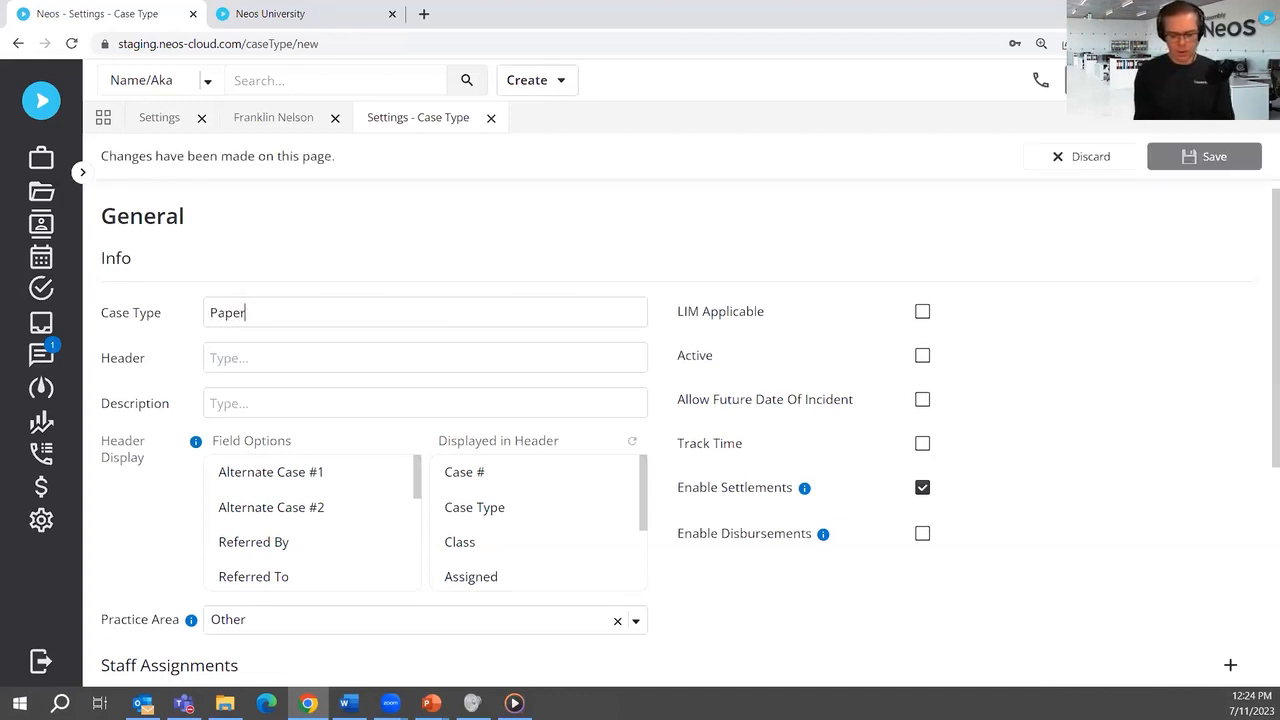
text( Cut Injurys)
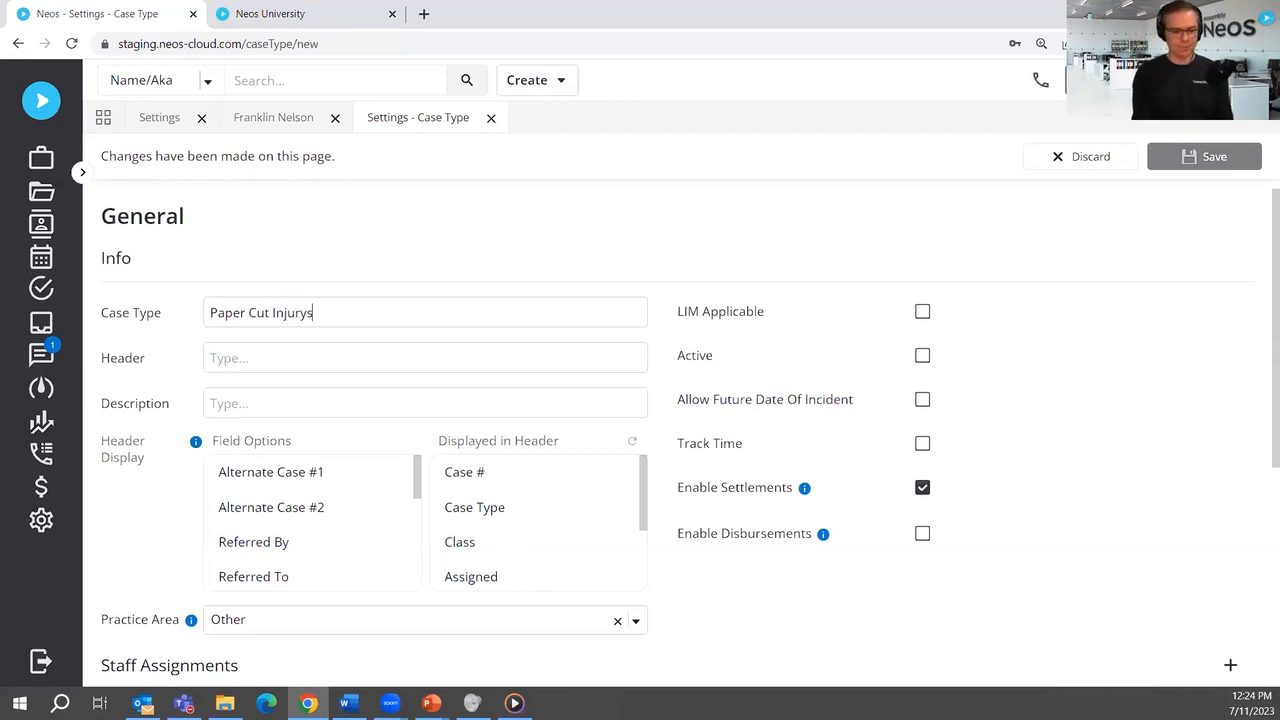
key(BackSpace)
key(BackSpace)
text(ies)
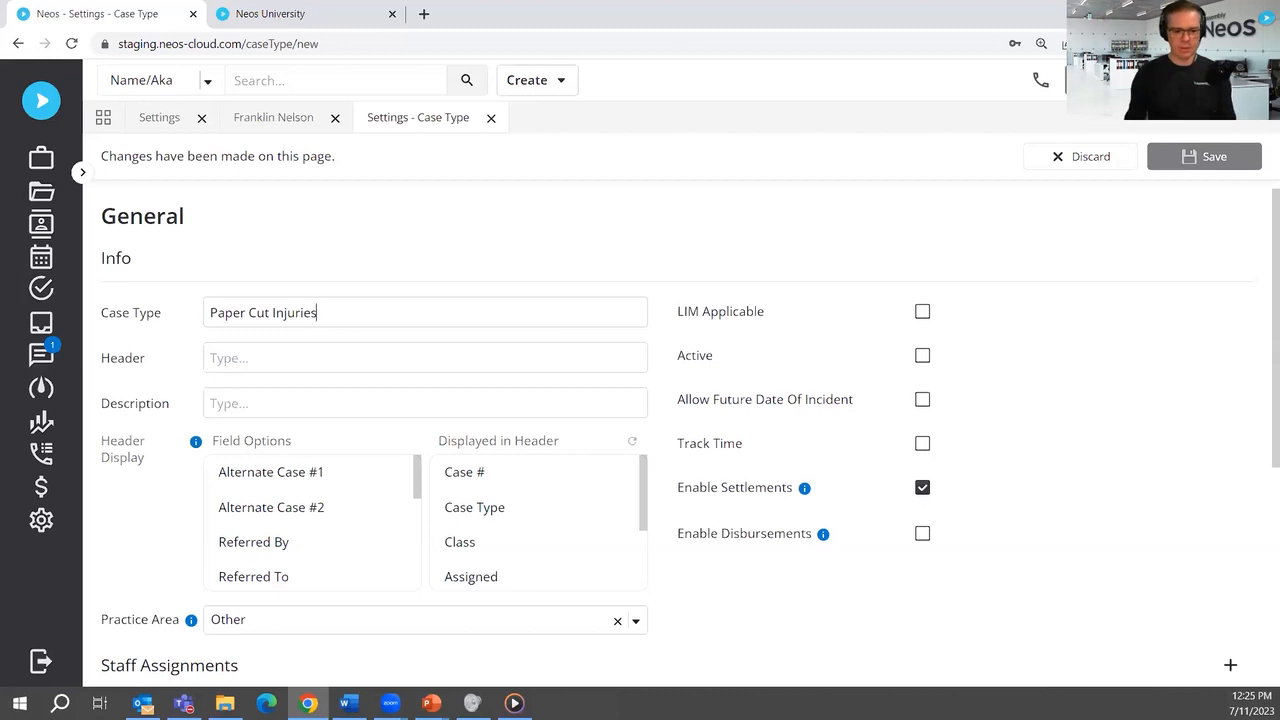
click(727, 229)
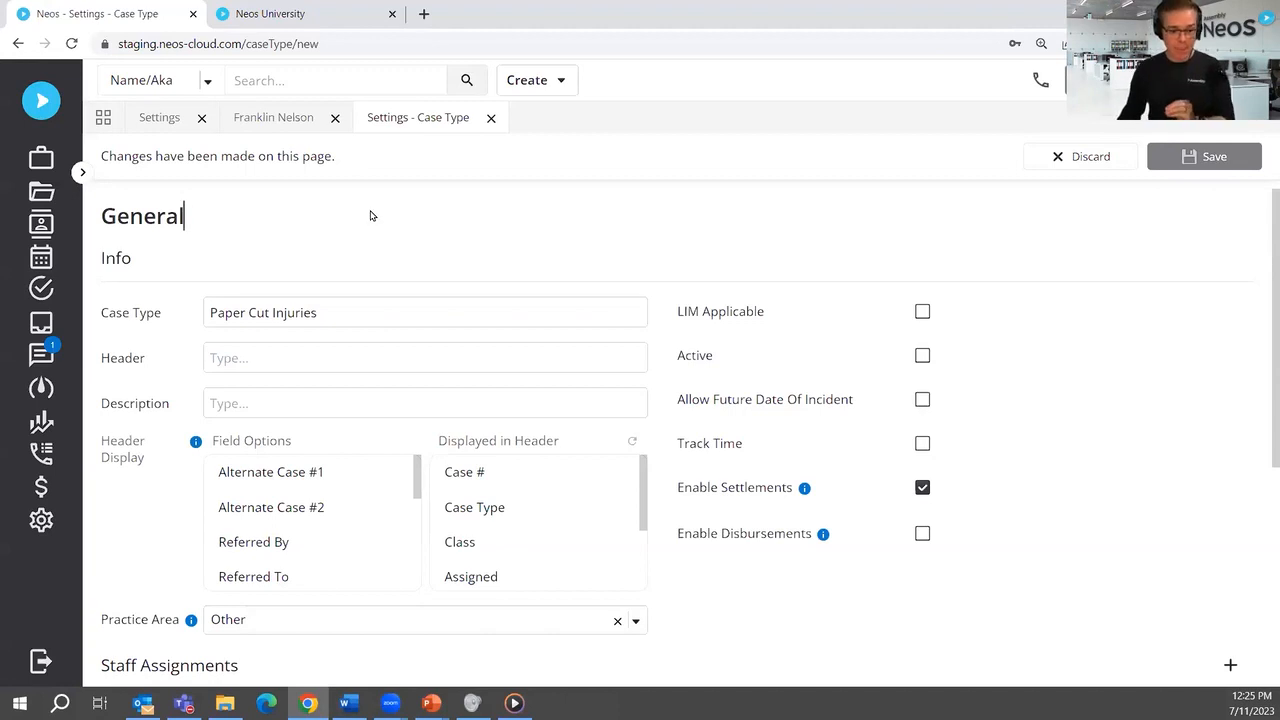
- Assign Attorney as the primary staff role and save the new case type
scroll(720, 320, down, 4)
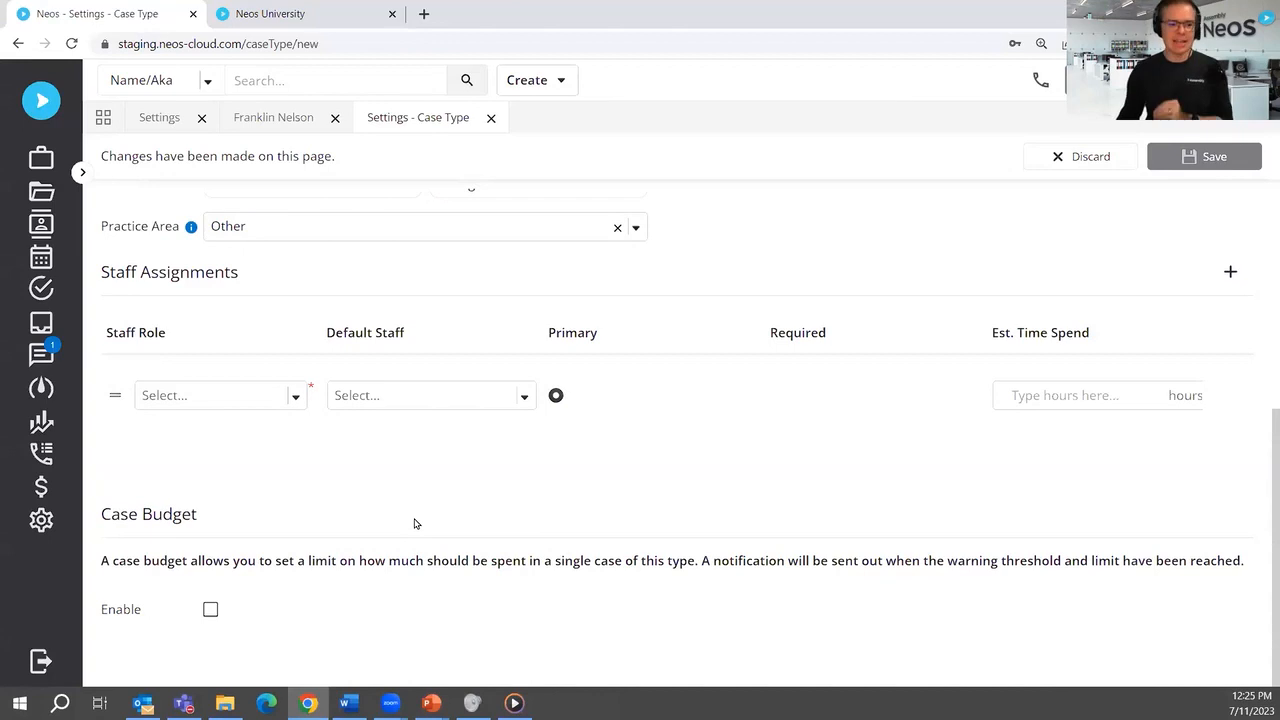
click(293, 398)
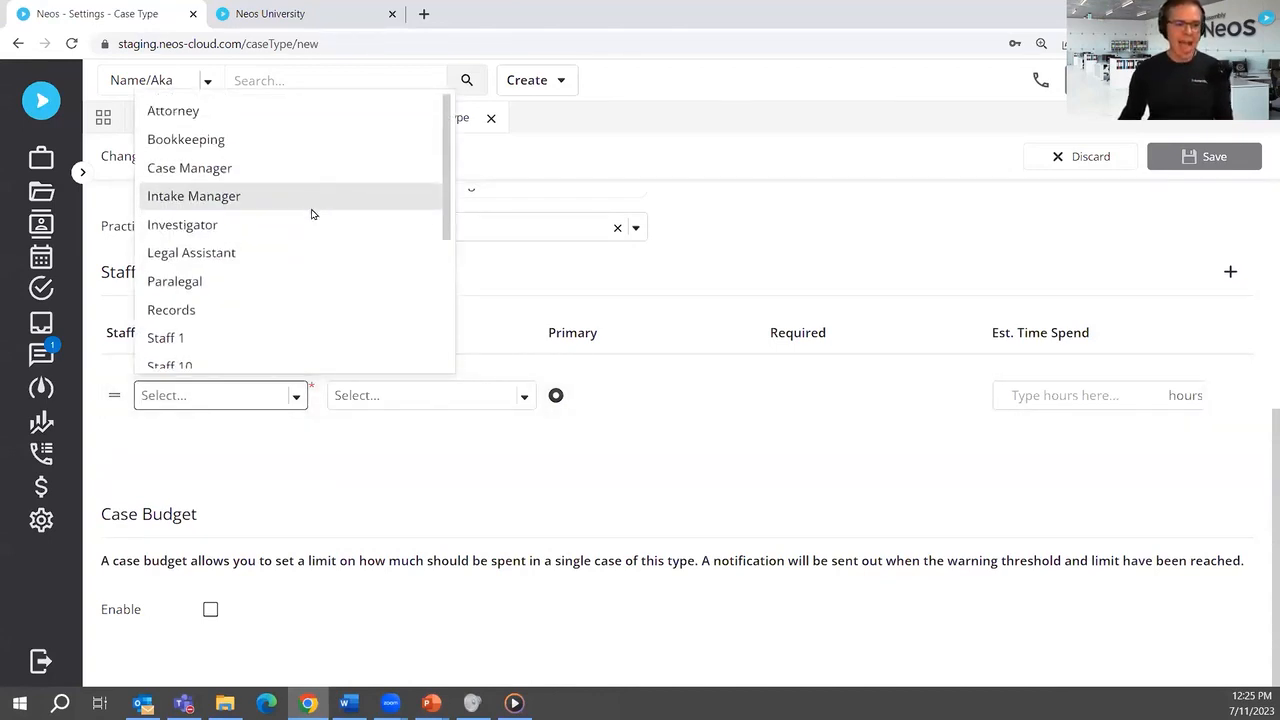
click(286, 118)
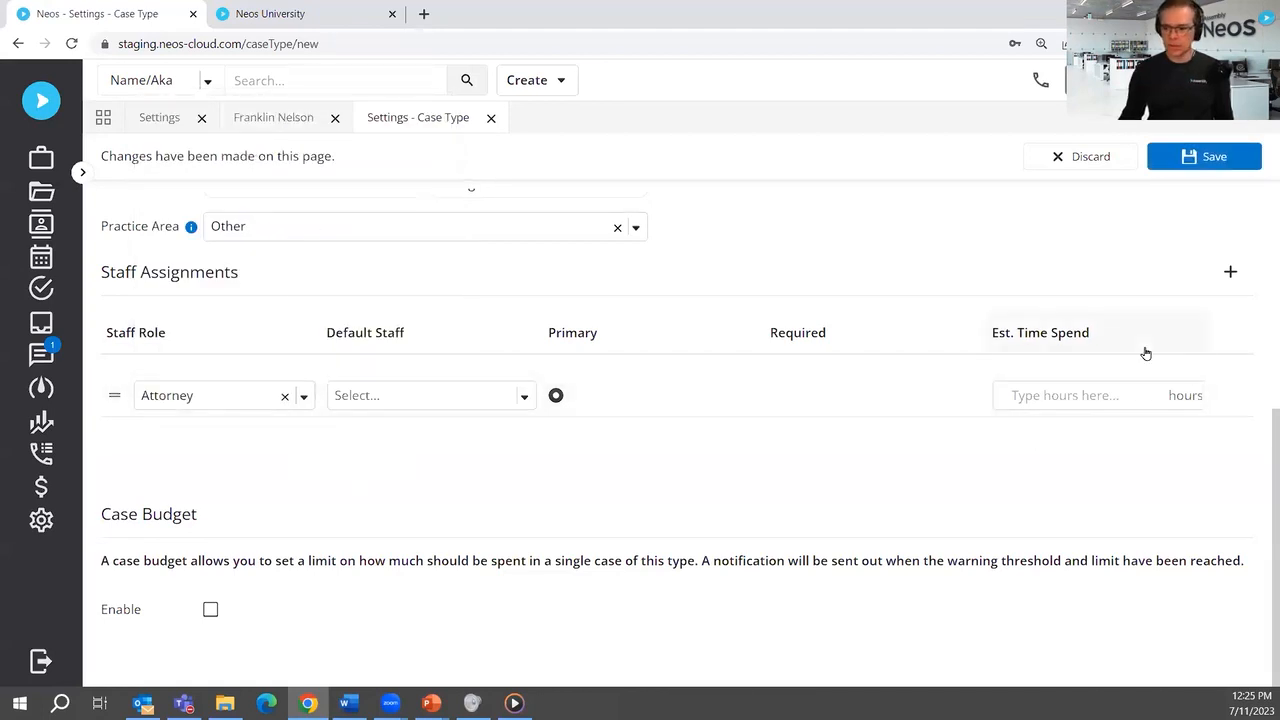
click(1212, 170)
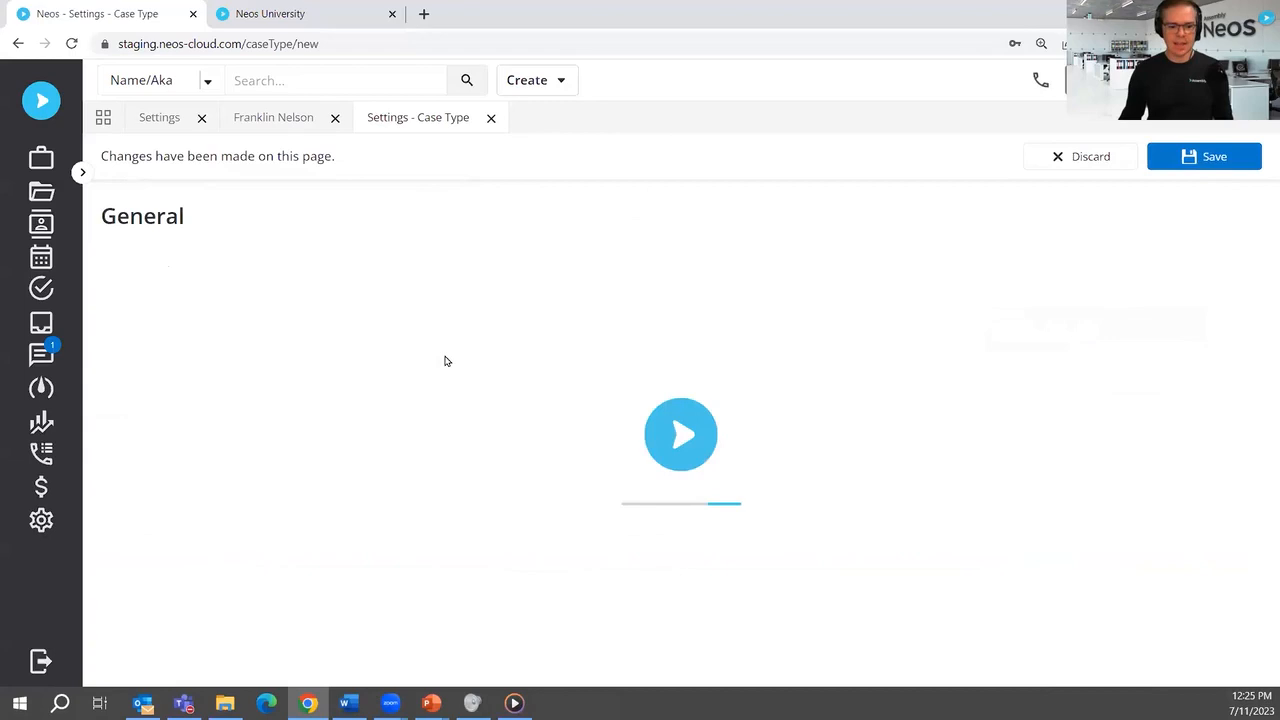
- Add Case Manager and Paralegal roles to the staff assignments of the Paper Cut Injuries case type
scroll(849, 546, down, 4)
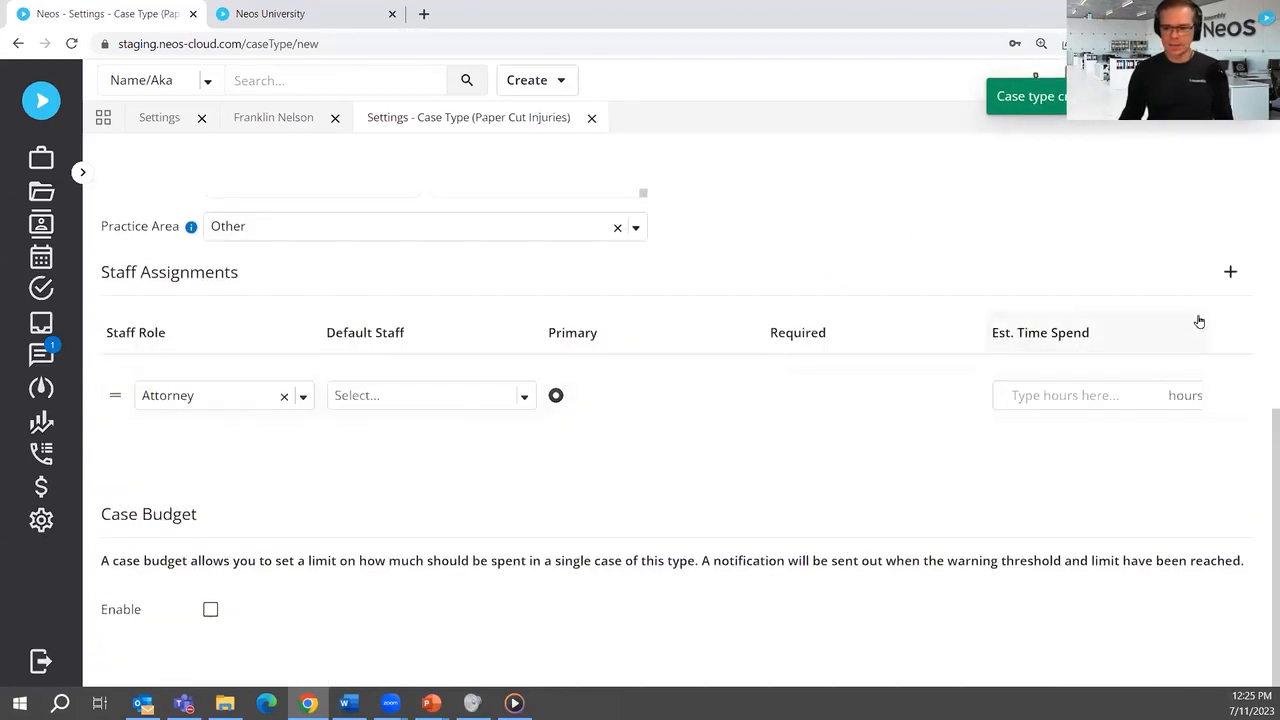
click(1230, 271)
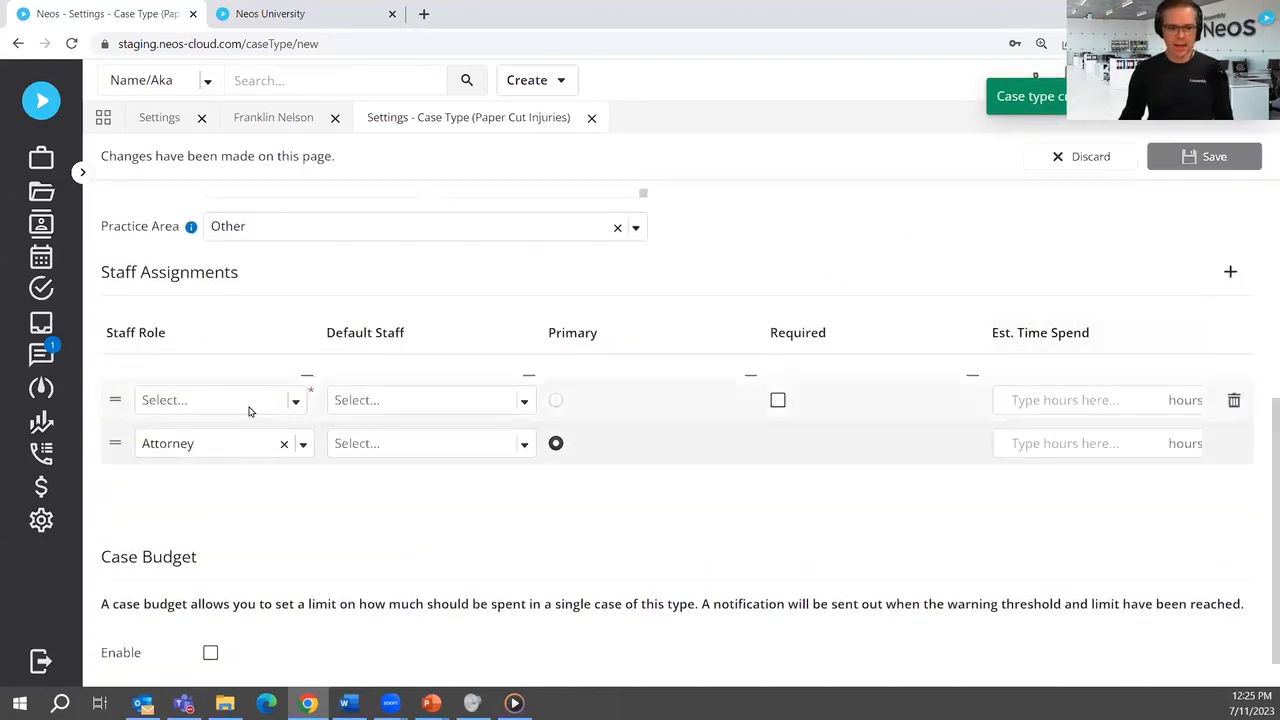
click(1225, 271)
click(294, 446)
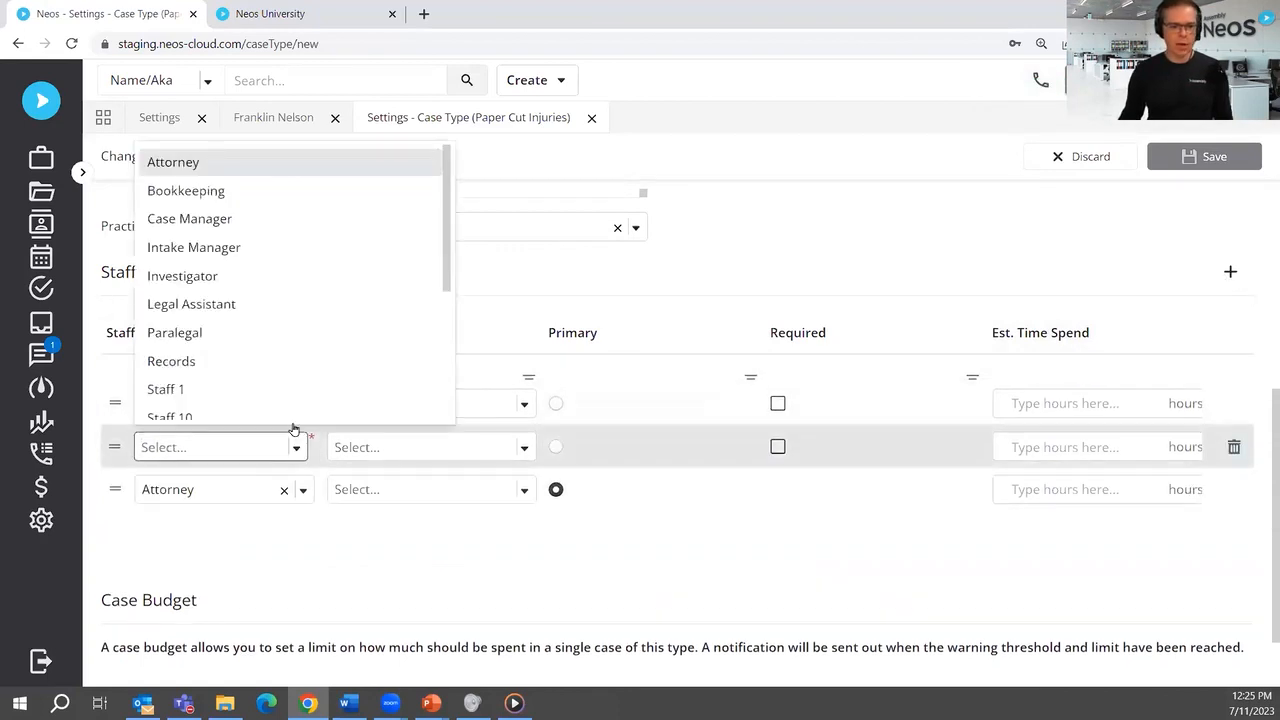
scroll(270, 255, down, 1)
click(258, 200)
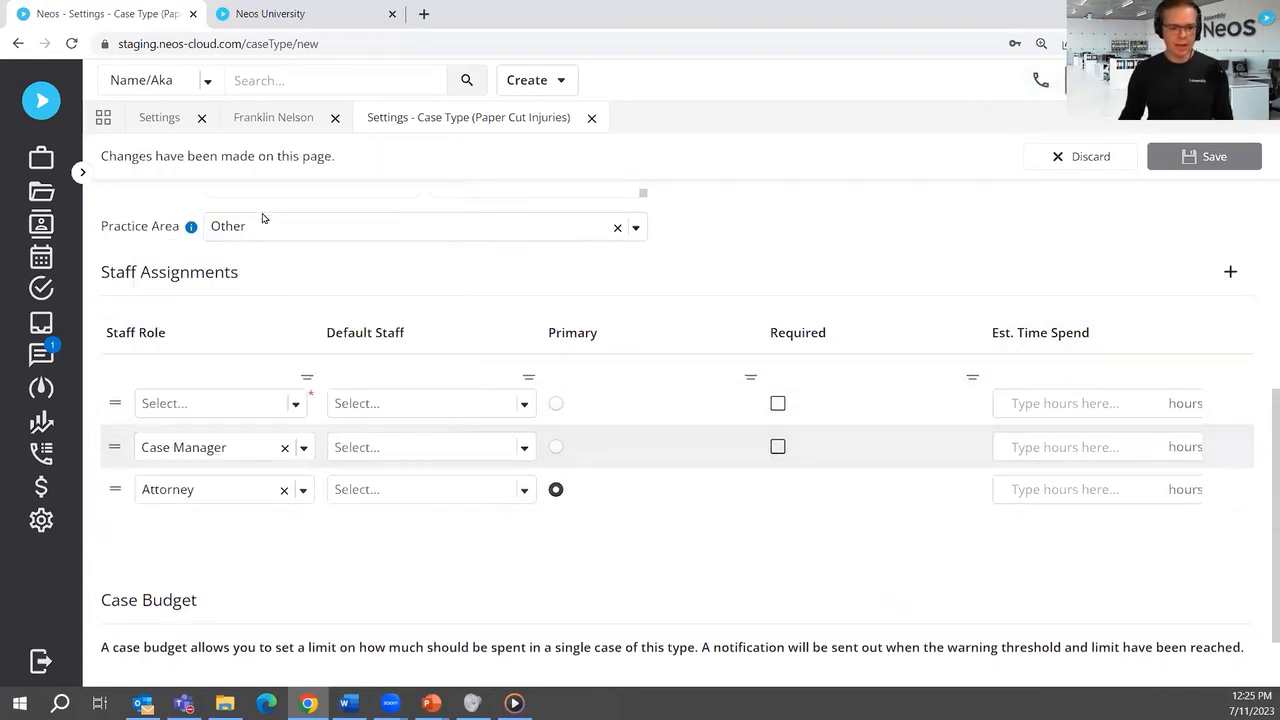
click(295, 405)
scroll(297, 311, down, 1)
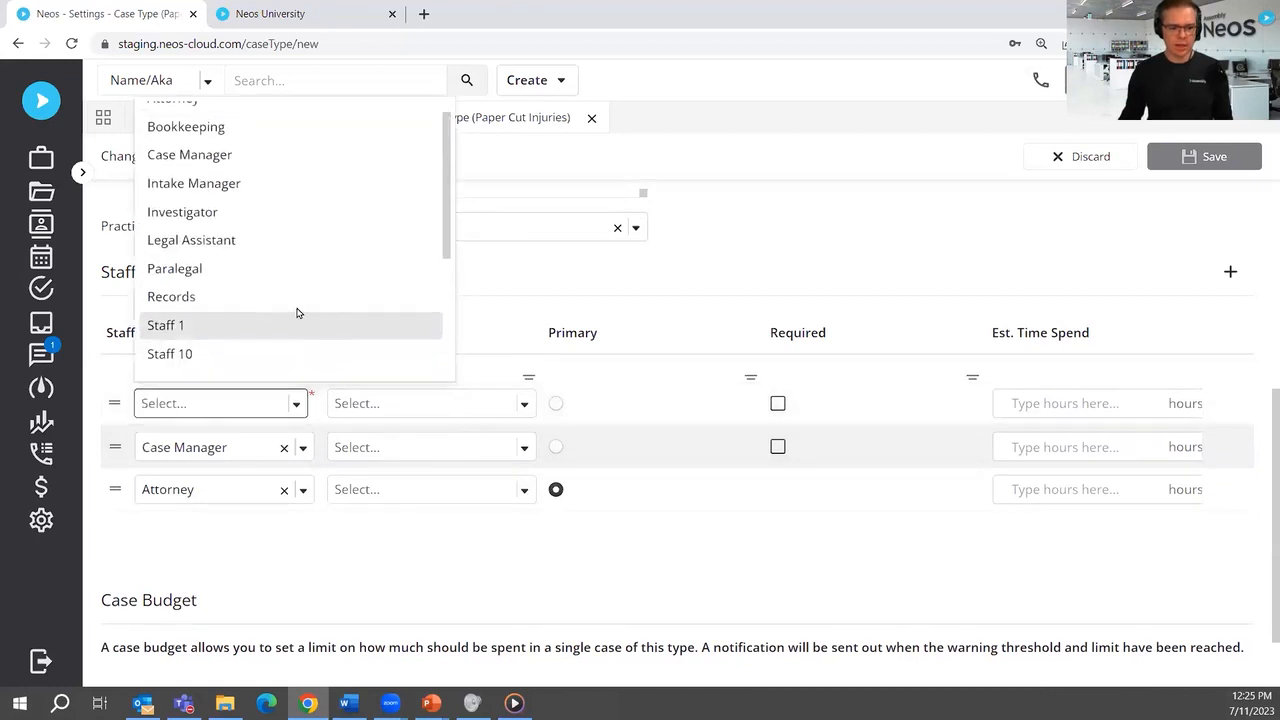
click(286, 269)
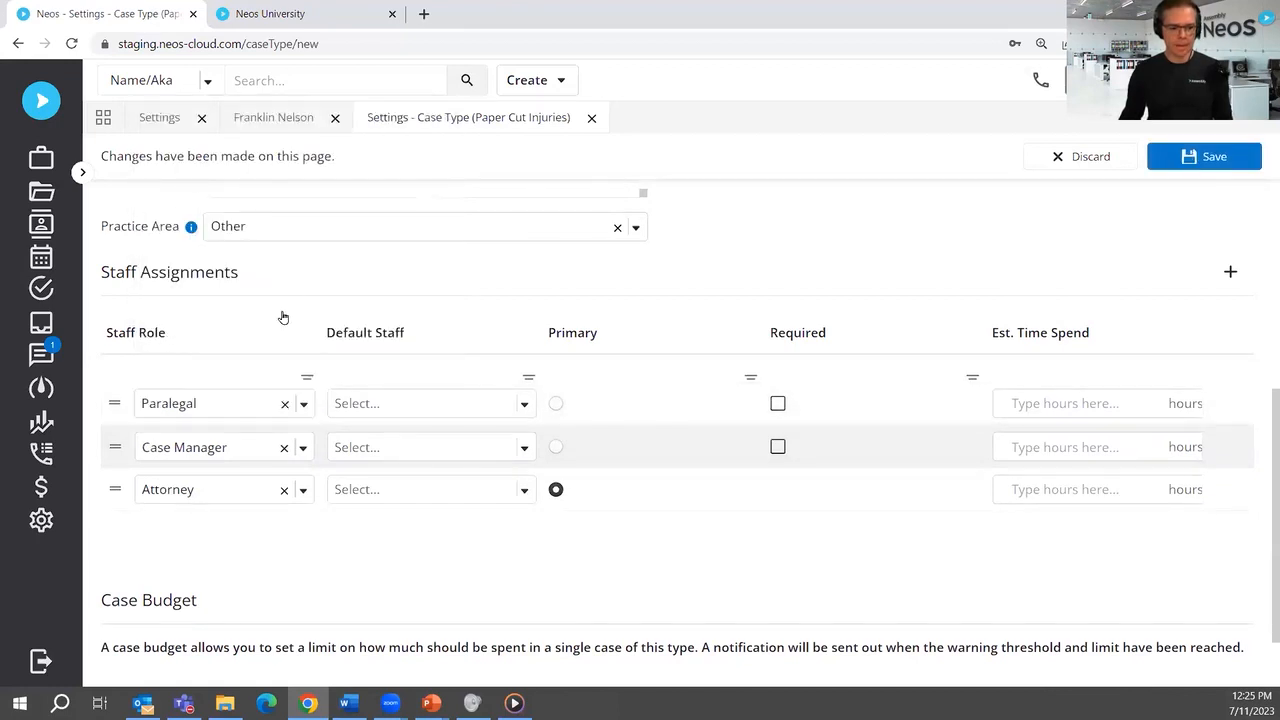
- Move the Attorney role to the top of the staff assignments and try to save the case type
drag(118, 491, 115, 403)
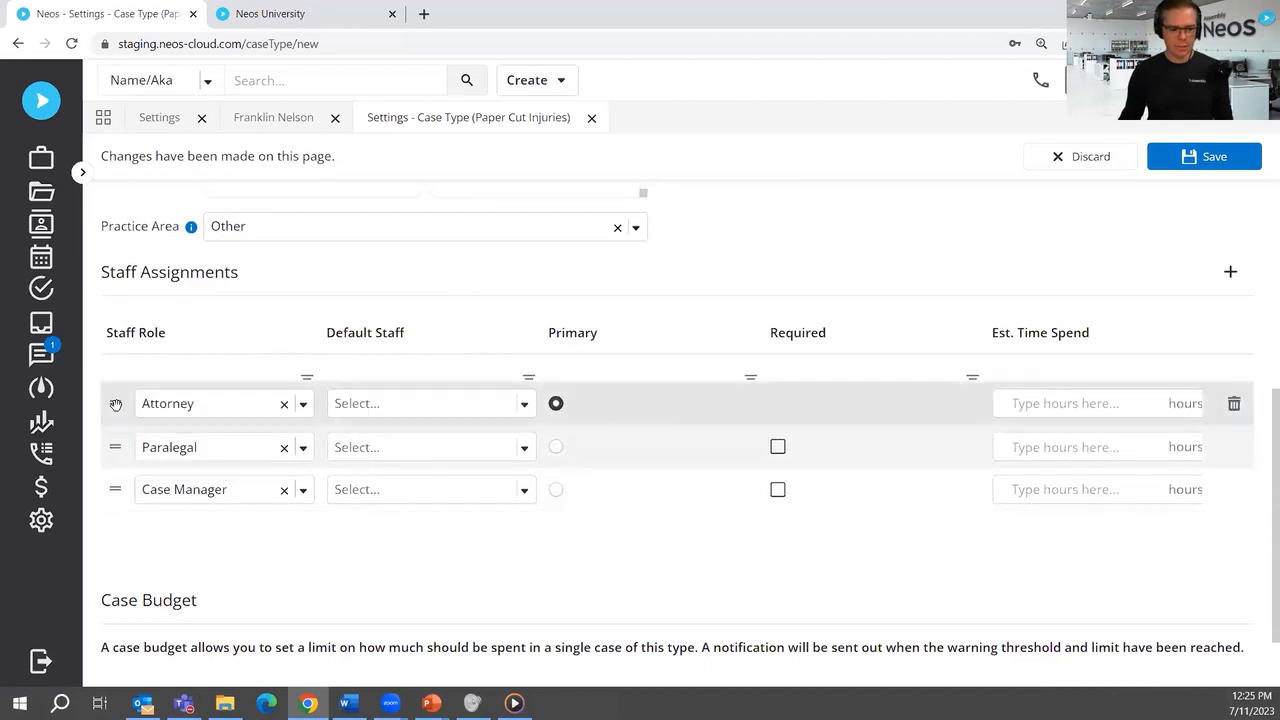
click(1205, 157)
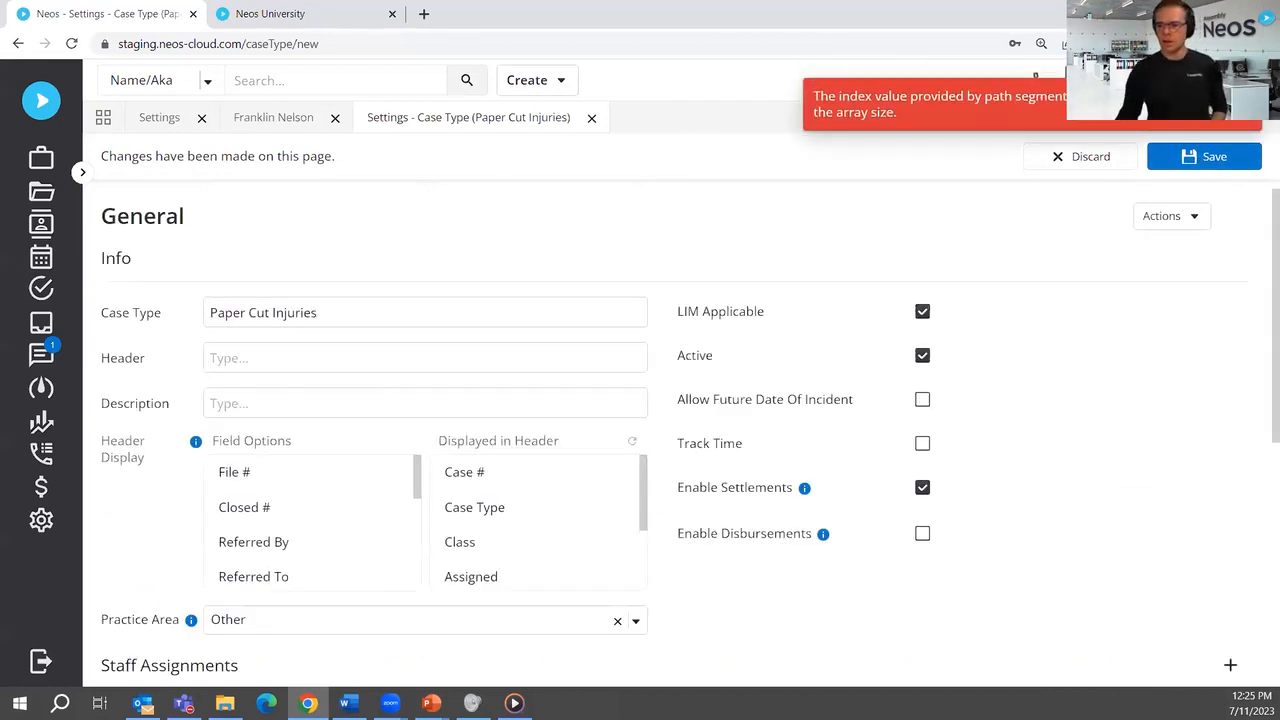
scroll(896, 400, down, 3)
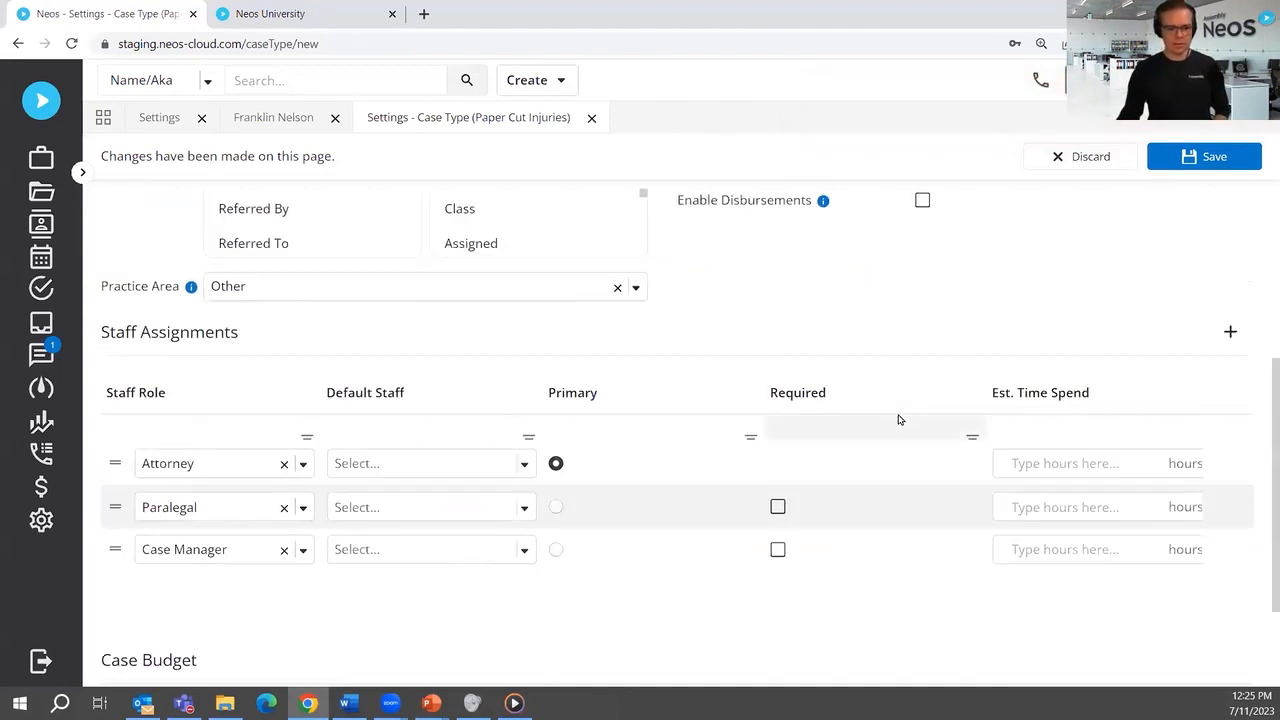
scroll(898, 420, down, 1)
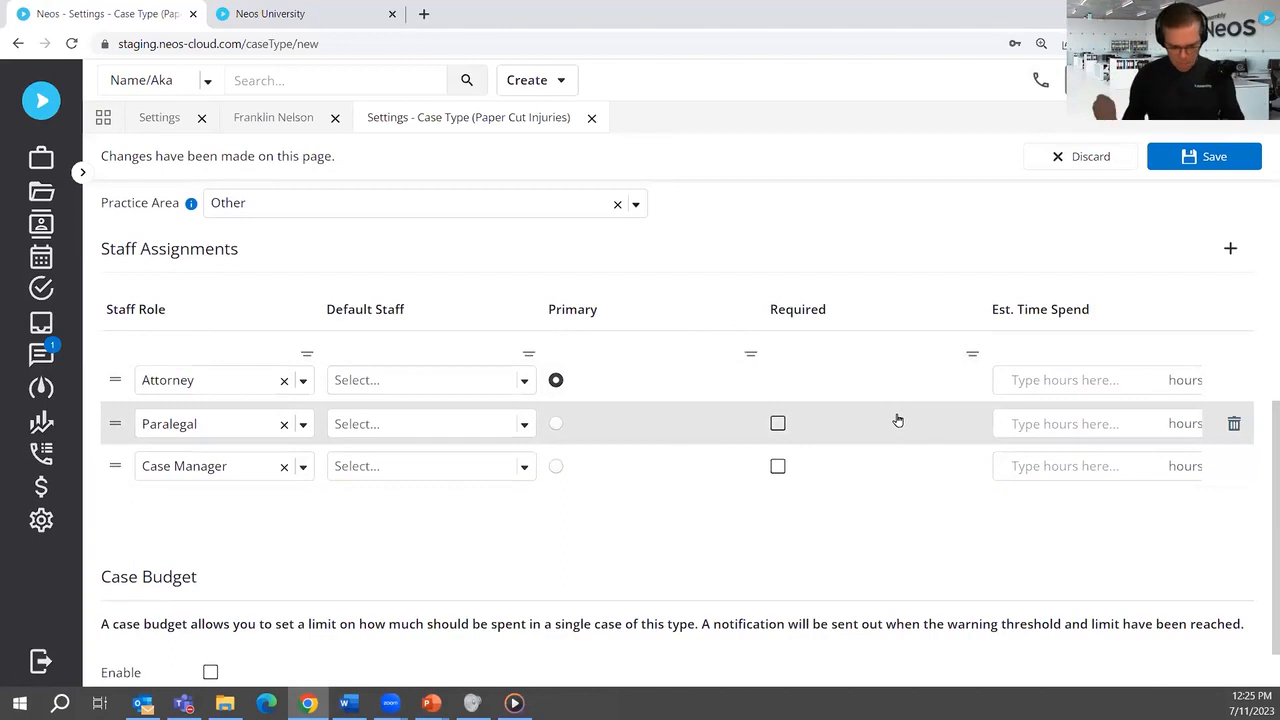
scroll(434, 390, up, 5)
scroll(434, 390, down, 3)
scroll(434, 390, down, 3)
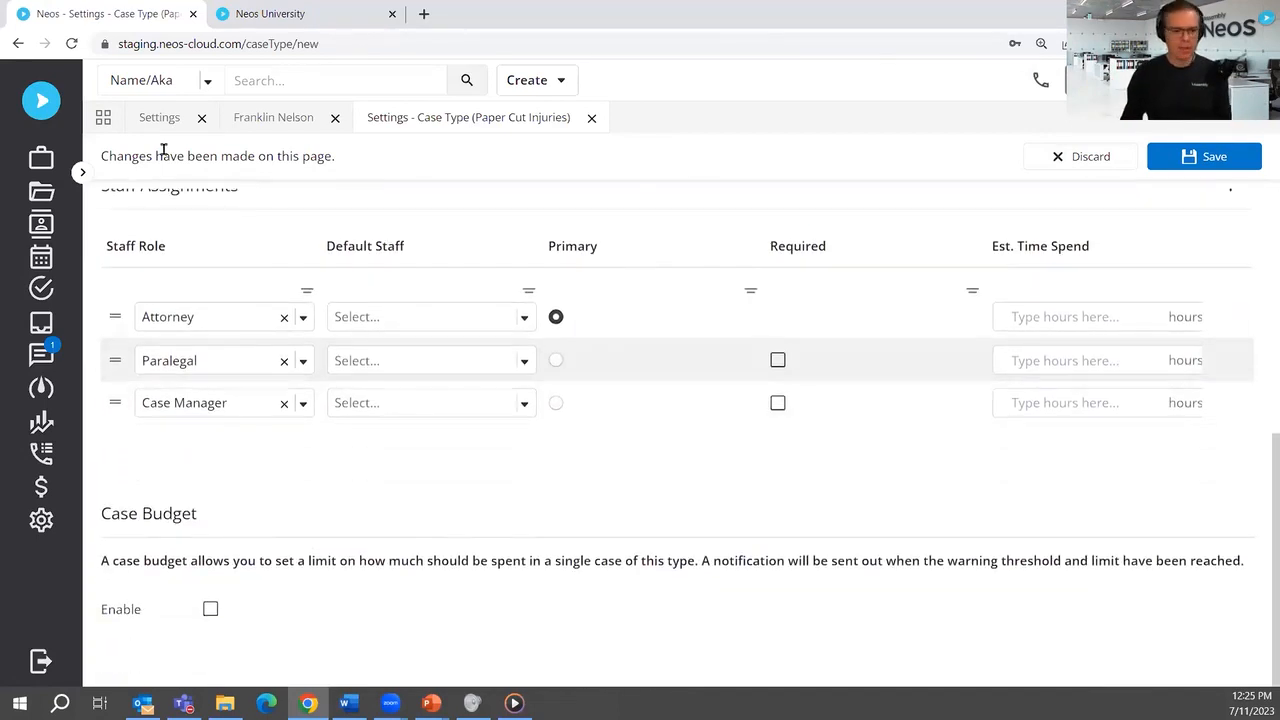
- Try to open the new case type's Primary Checklist, then stay on the General page and try saving again
click(85, 172)
click(87, 172)
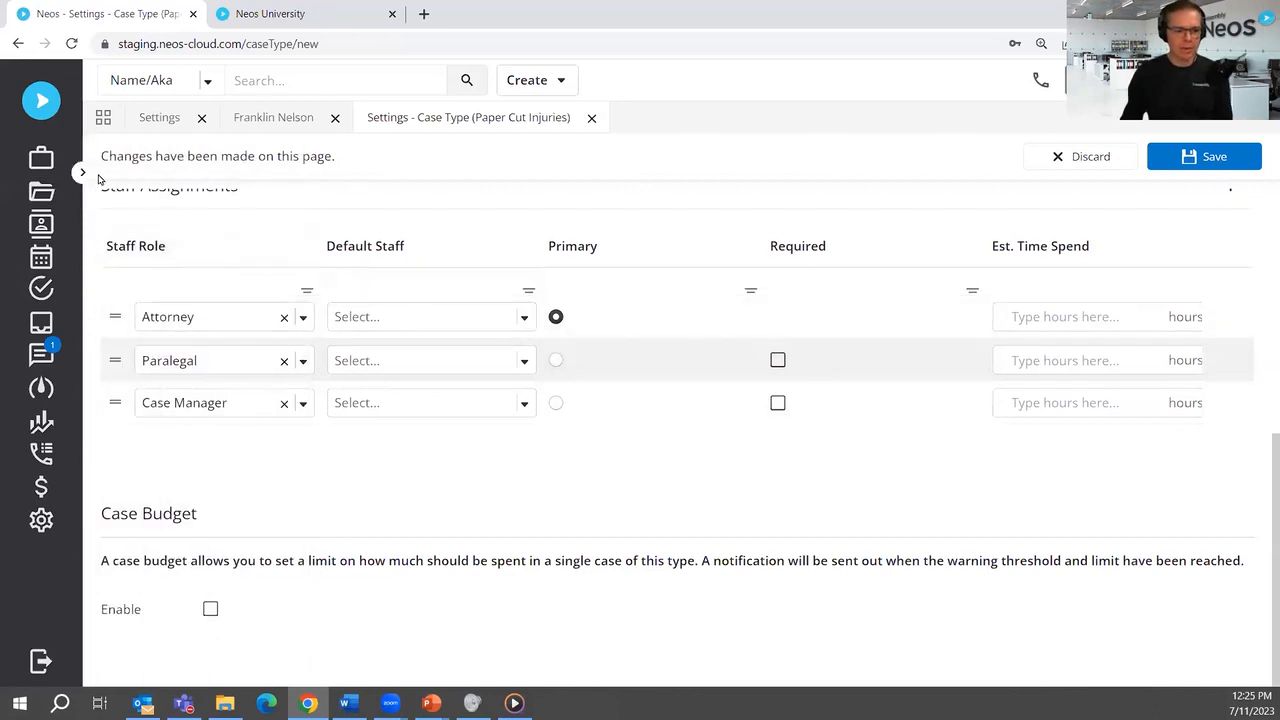
click(86, 173)
click(190, 465)
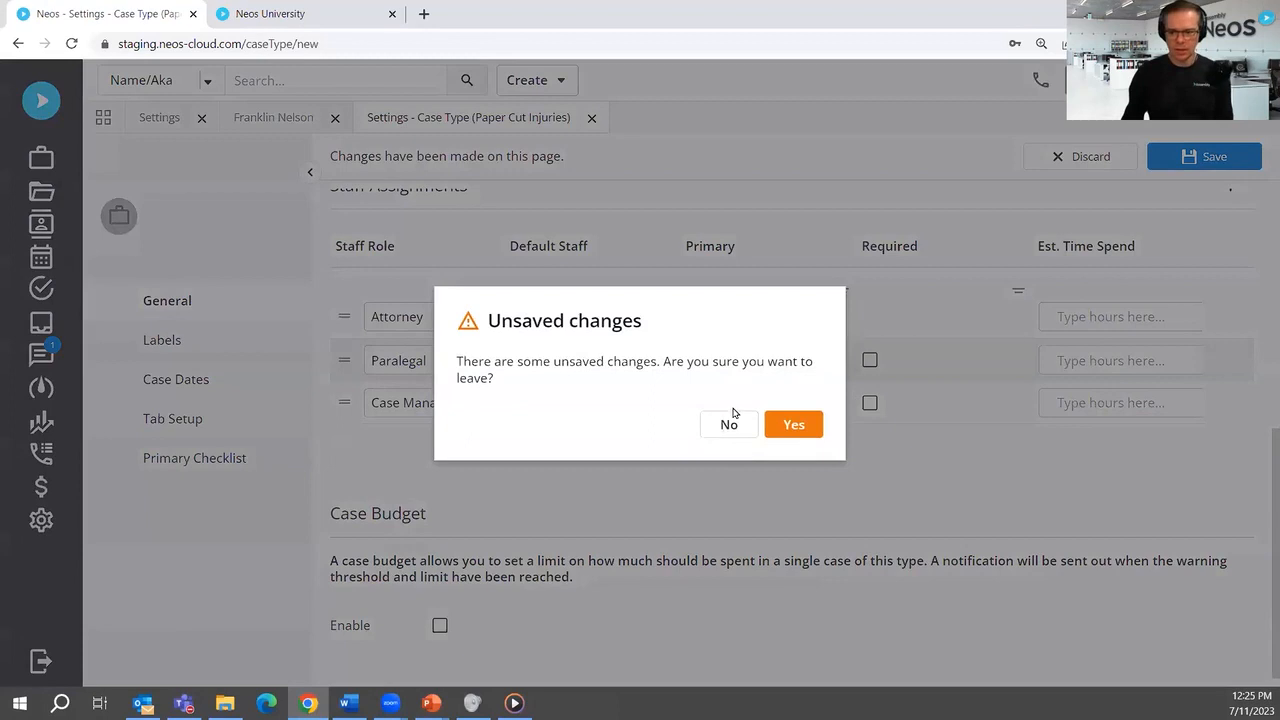
click(729, 422)
click(1190, 157)
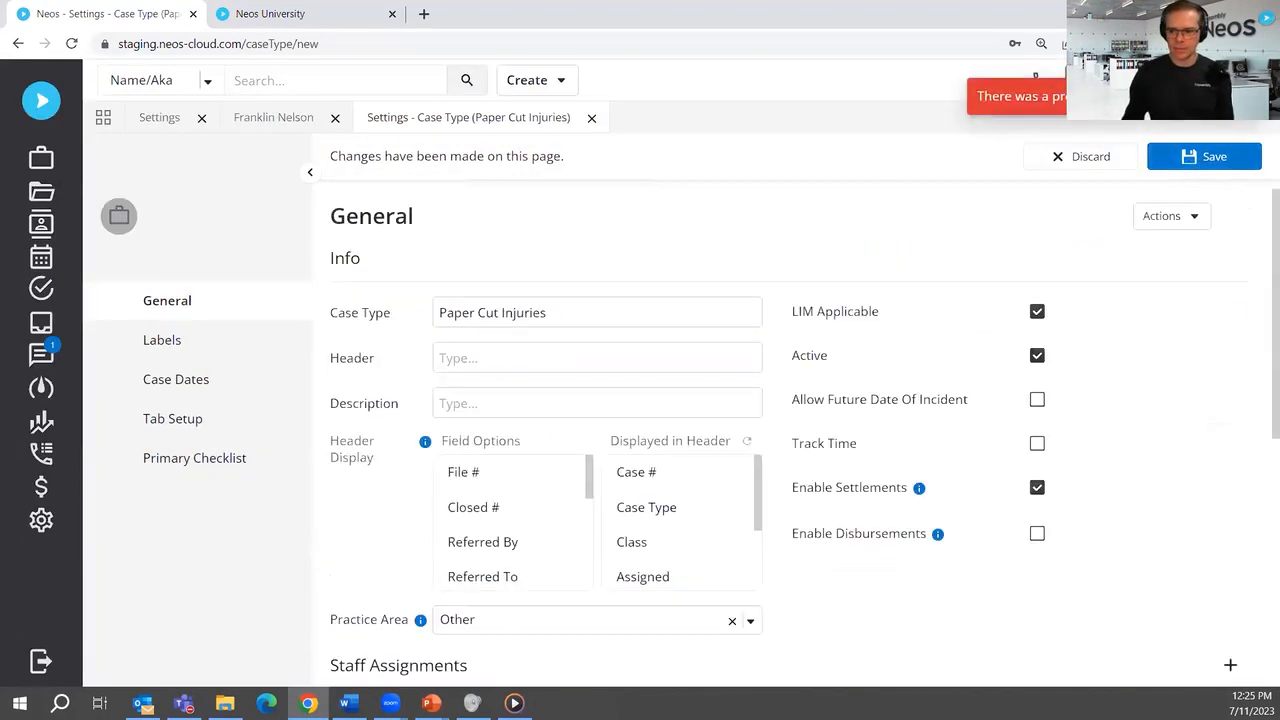
- Discard the unsaved Paper Cut Injuries changes and name a fresh case type Paper Cut Injury
click(1062, 163)
click(731, 404)
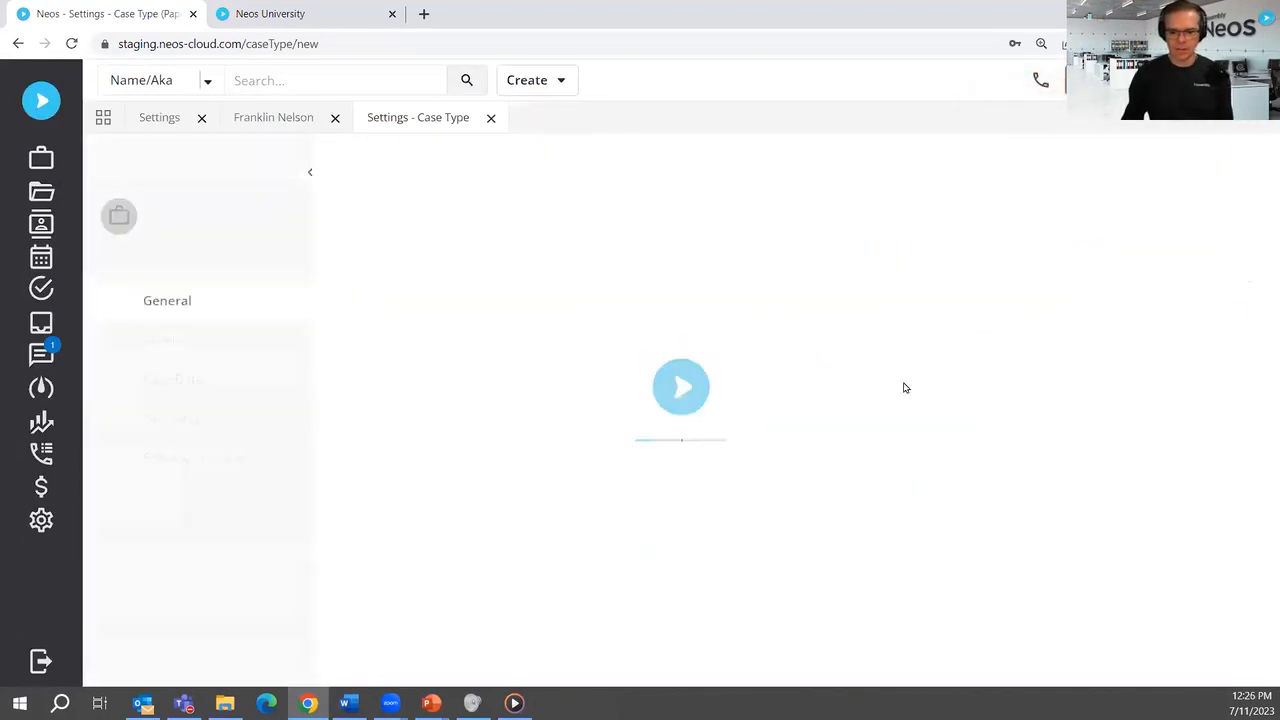
scroll(386, 322, down, 1)
click(534, 236)
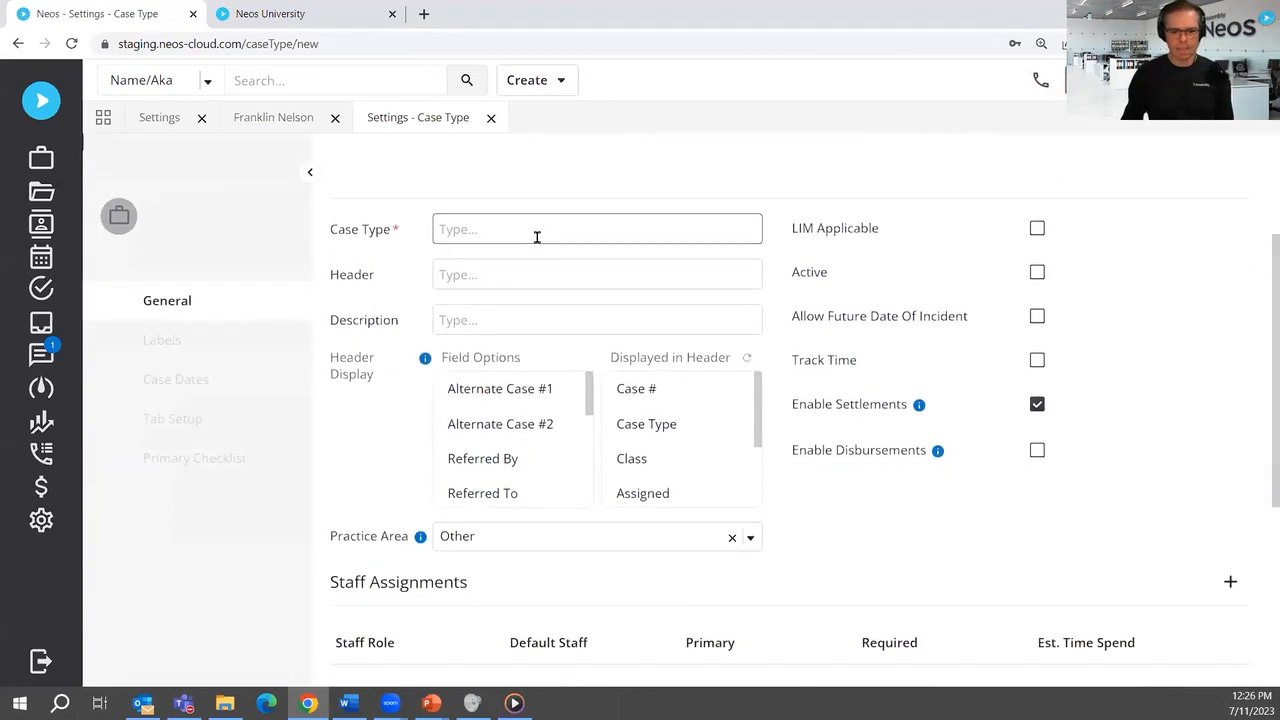
text(Paper Cut )
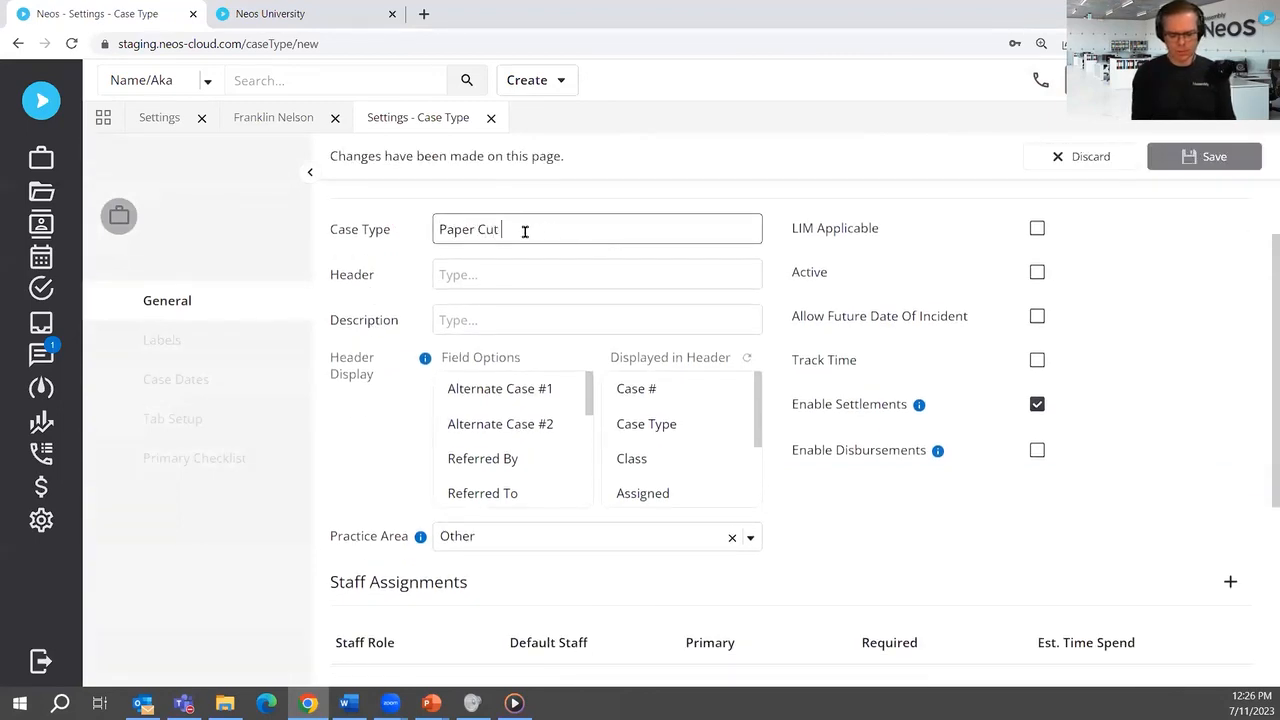
text(Injury)
- Add Attorney as the primary role in the staff assignments and save the new case type
scroll(686, 409, down, 3)
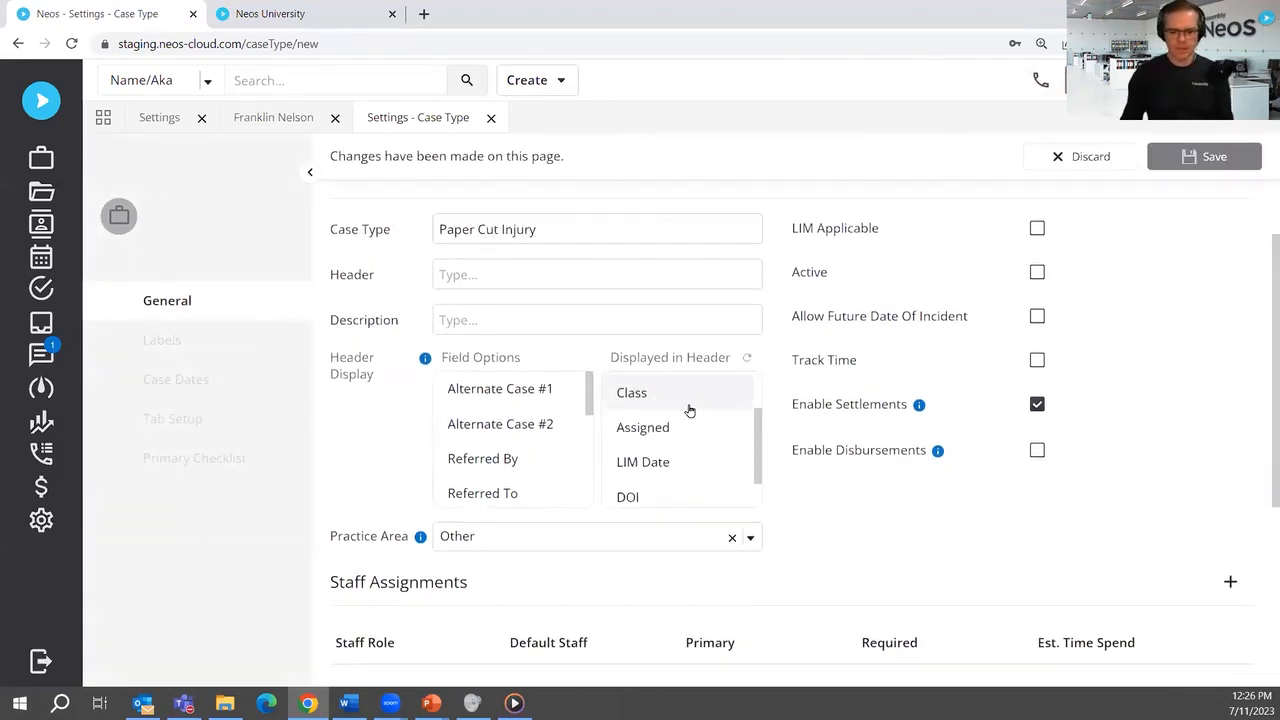
scroll(1214, 323, down, 3)
click(1230, 331)
click(478, 464)
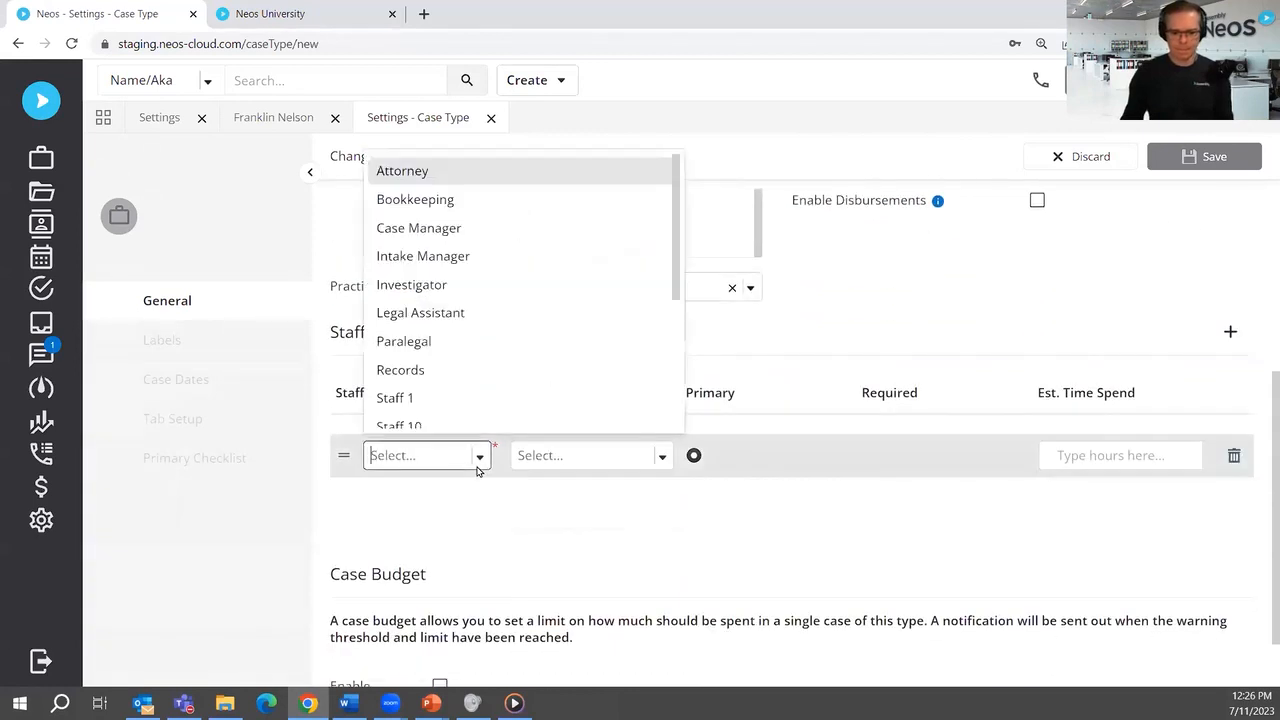
scroll(455, 285, up, 1)
click(478, 170)
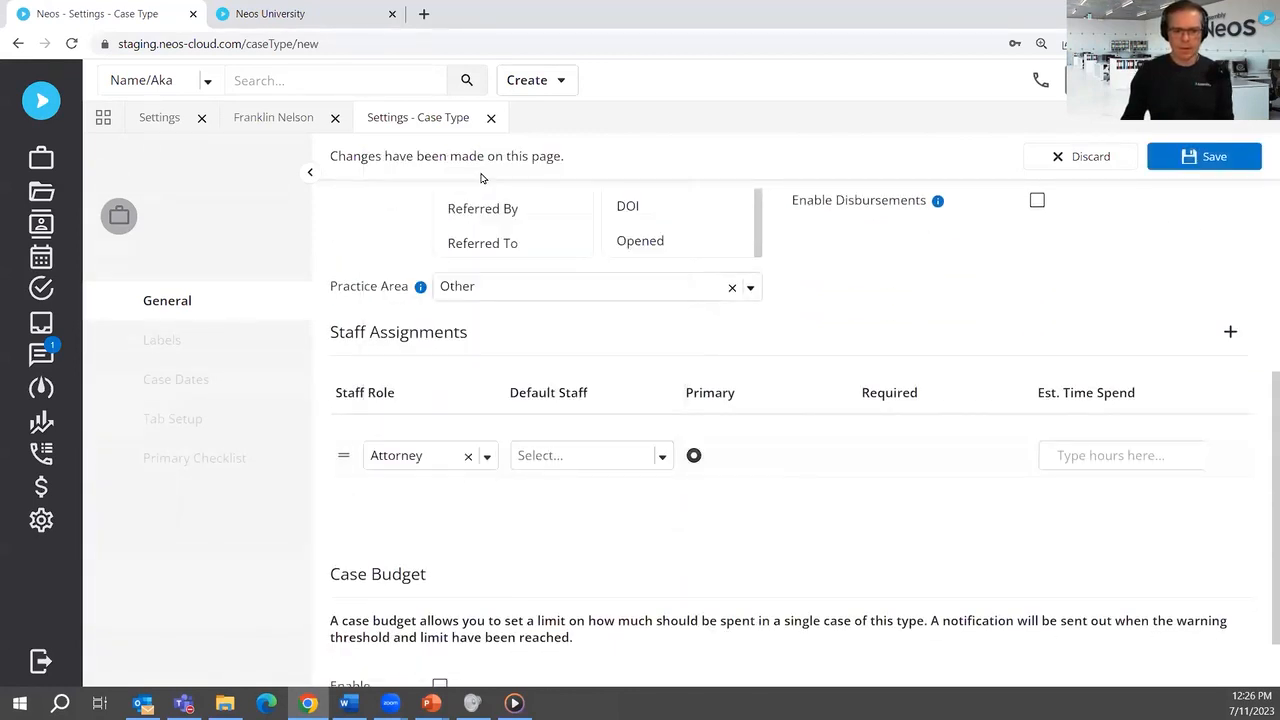
click(1196, 162)
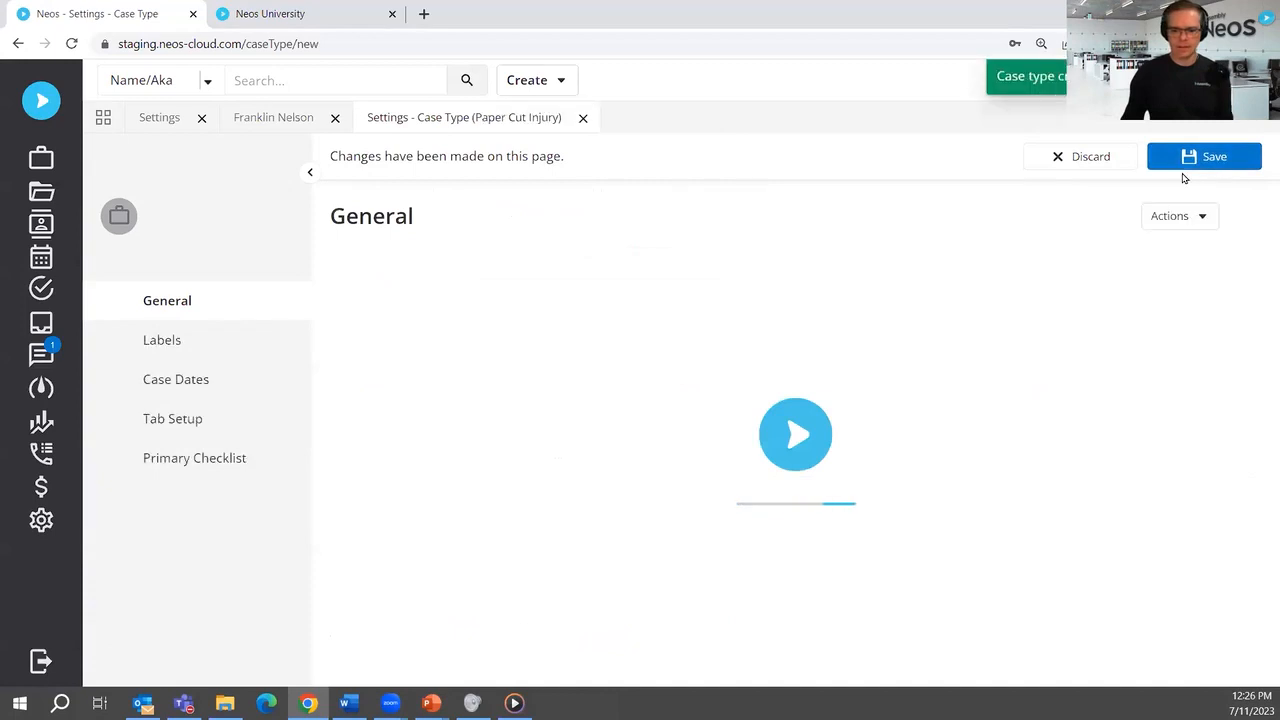
- Open the case type's Primary Checklist and add a task named Initial Call w/ Client
scroll(940, 480, down, 3)
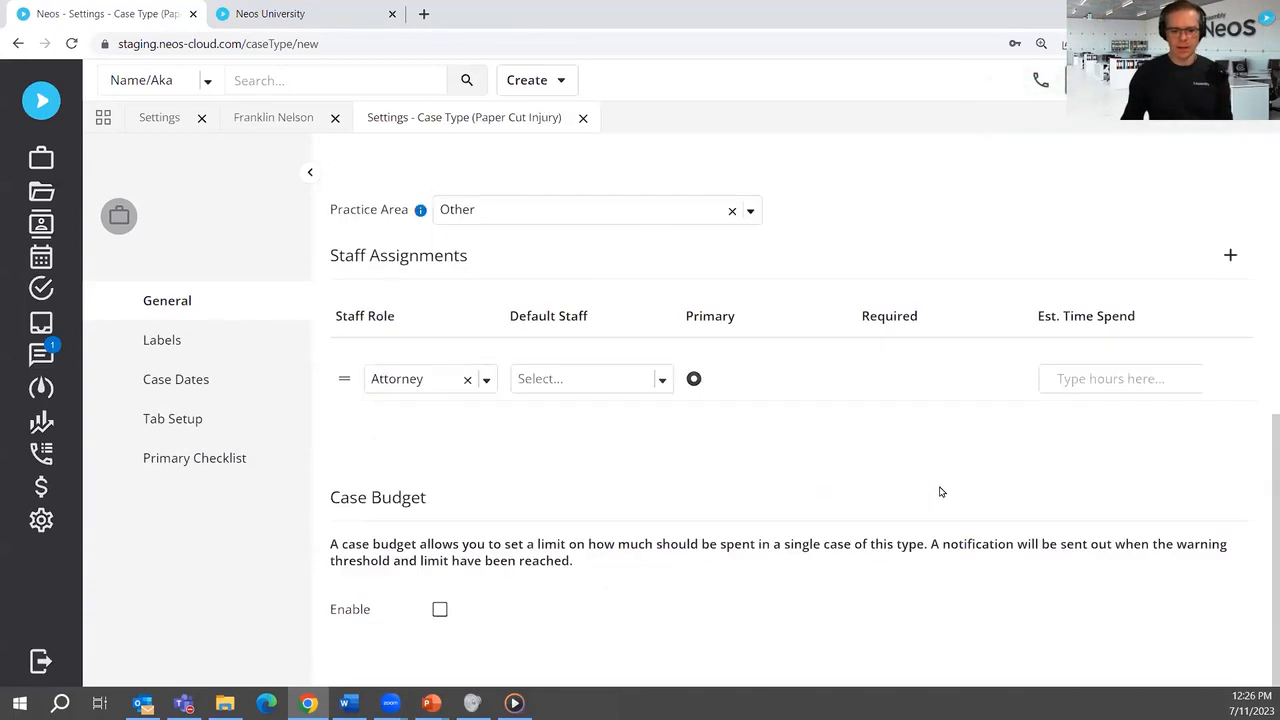
scroll(331, 269, up, 3)
click(206, 458)
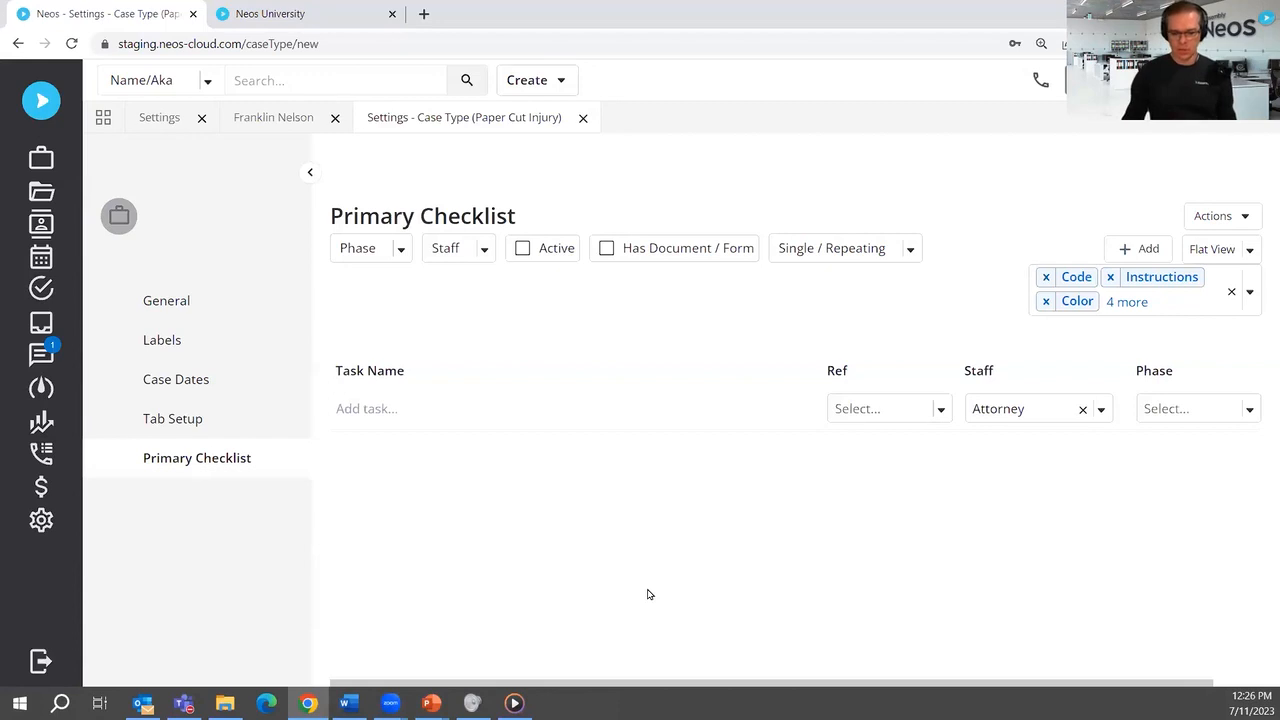
click(1133, 250)
click(880, 258)
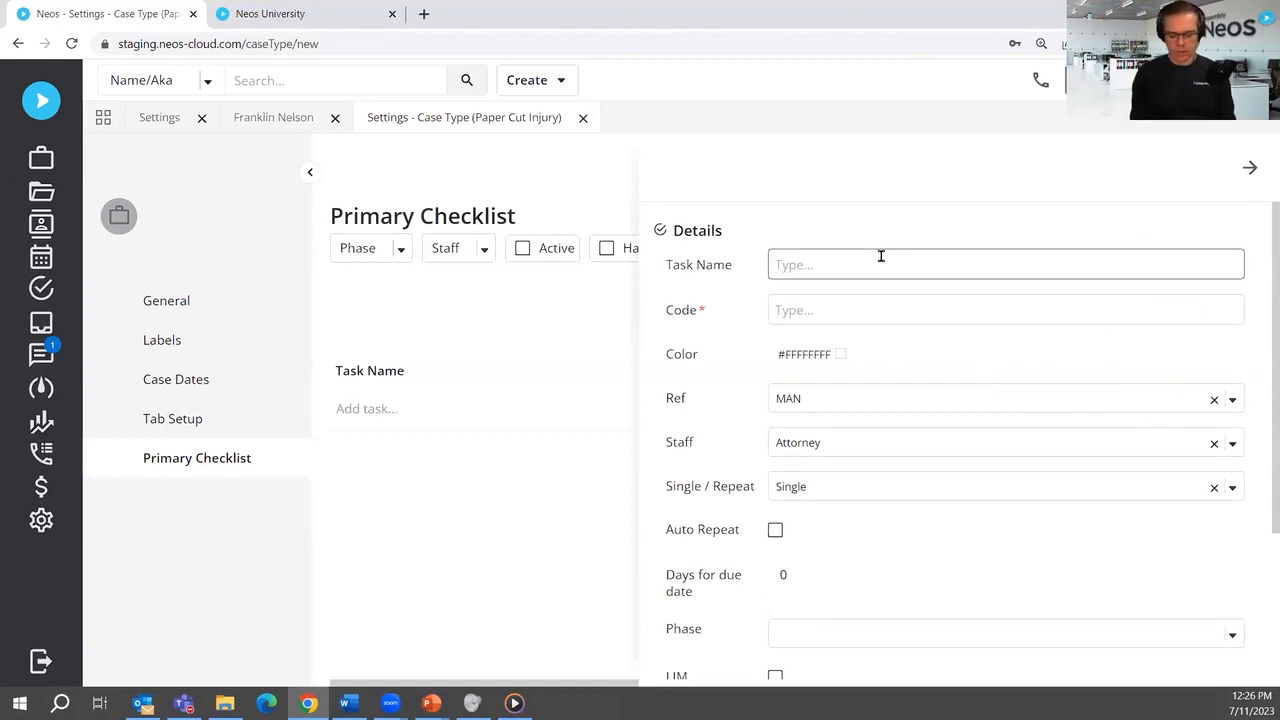
text(Ini)
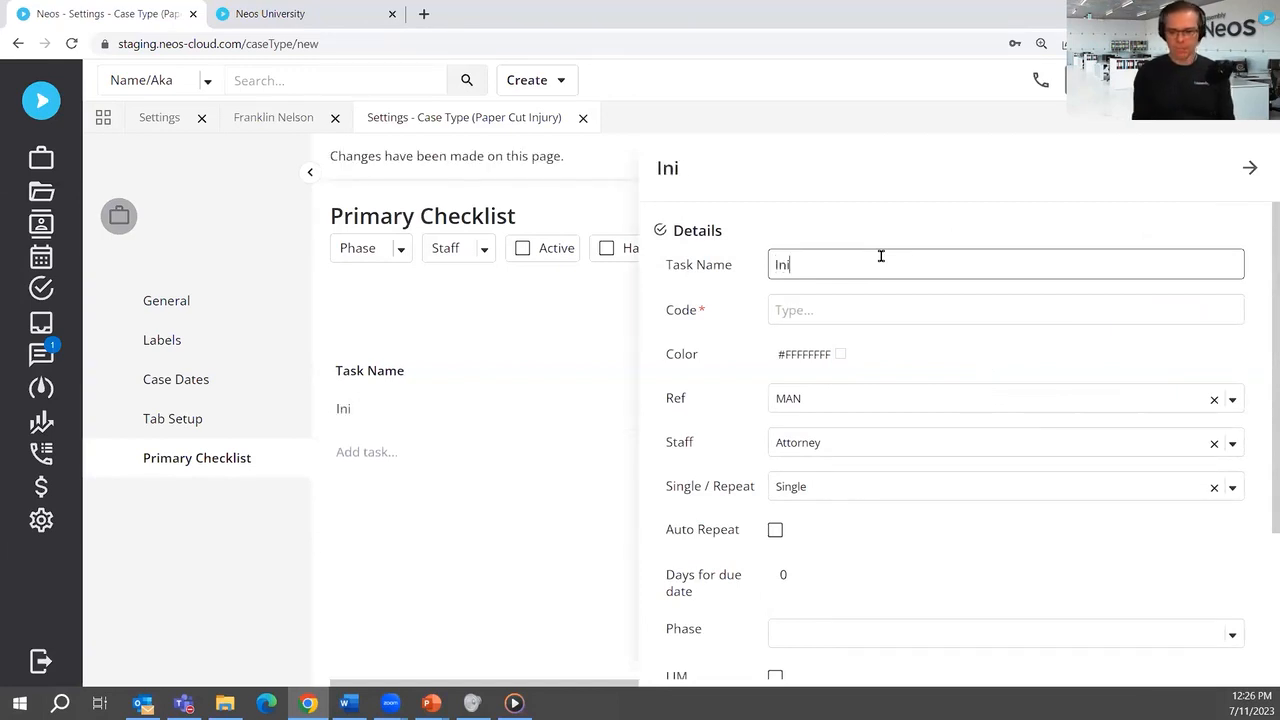
text(tial Call w/ Client)
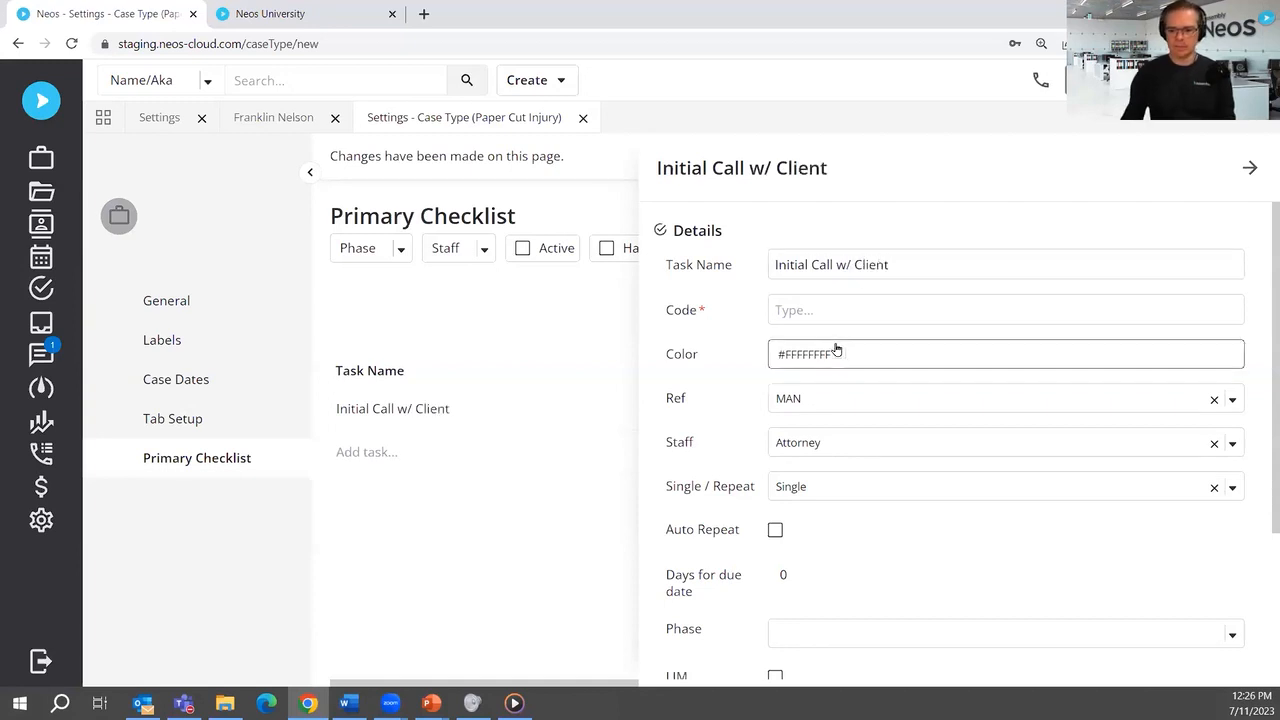
- Enter A0001 as the code of the Initial Call w/ Client task
click(836, 306)
text(A)
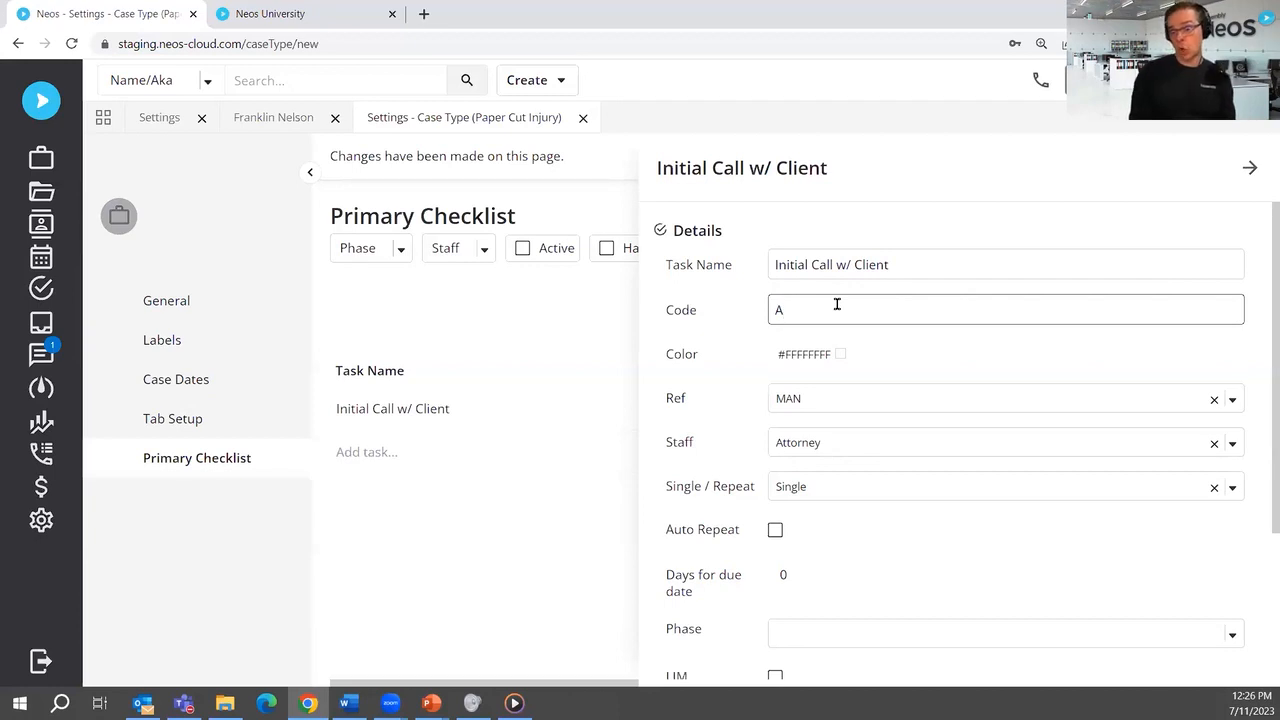
text(00)
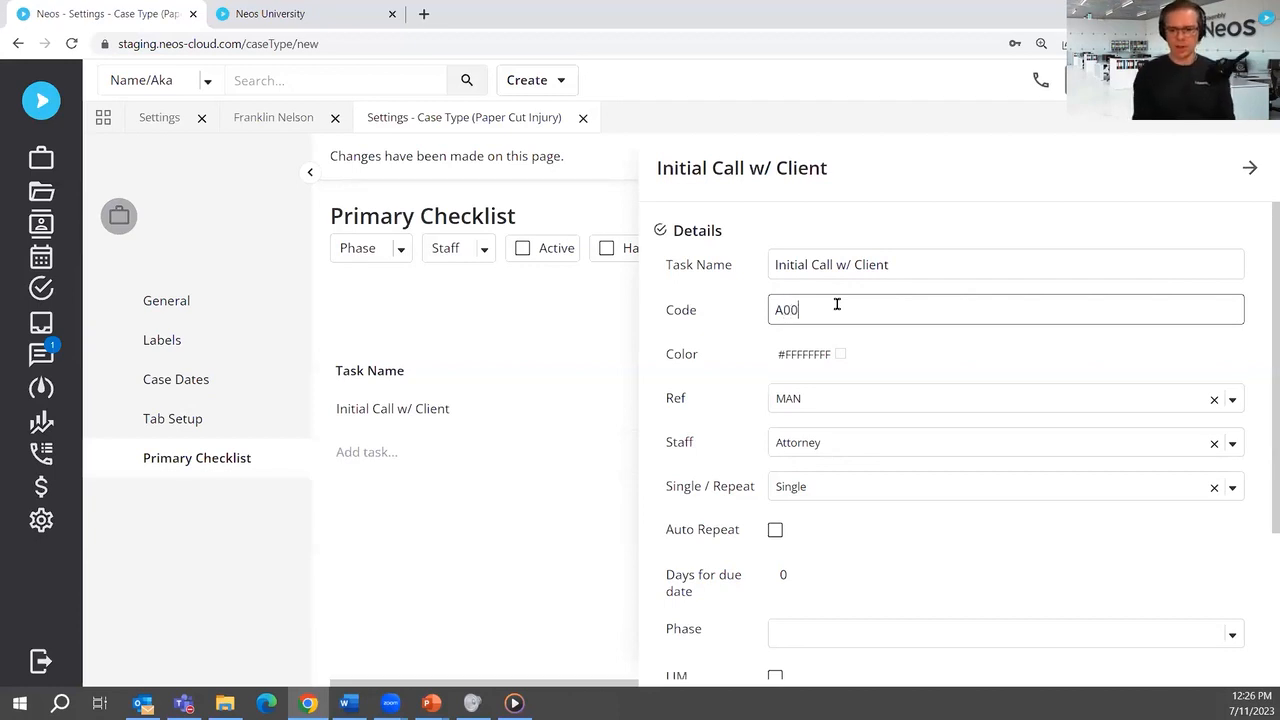
text(01)
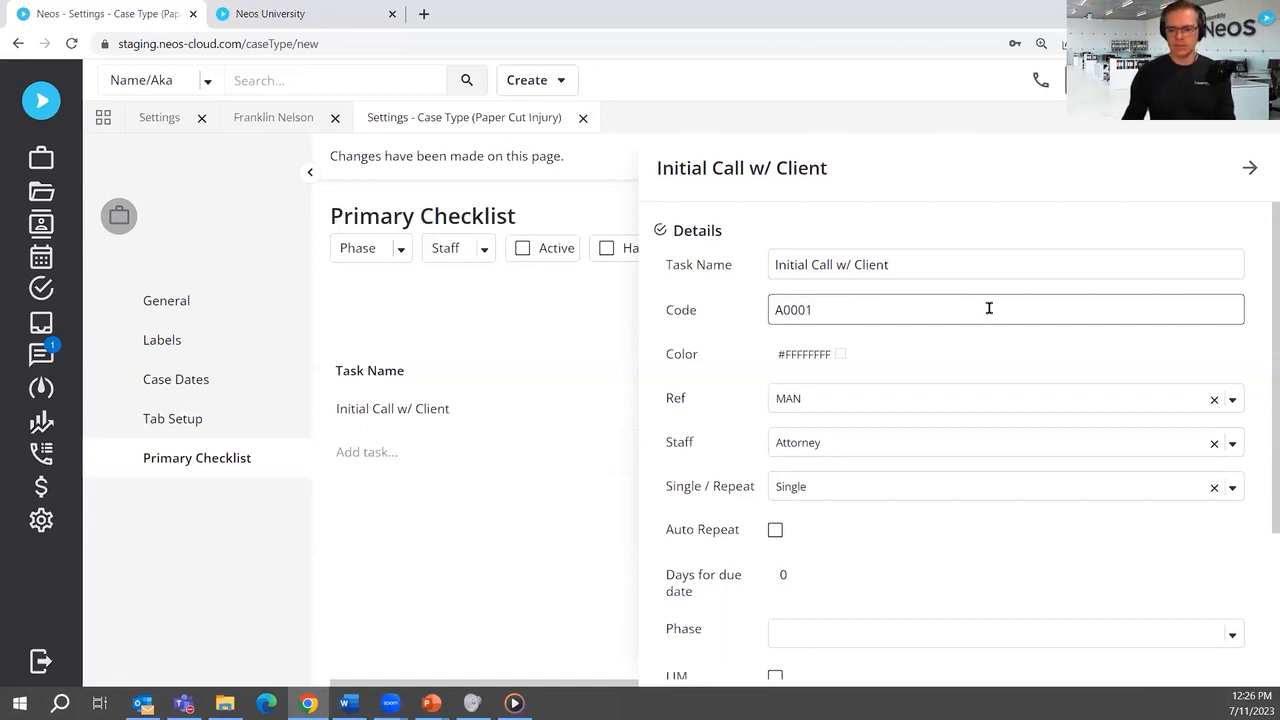
- Set the task's color to red, #FFEF0808
click(839, 360)
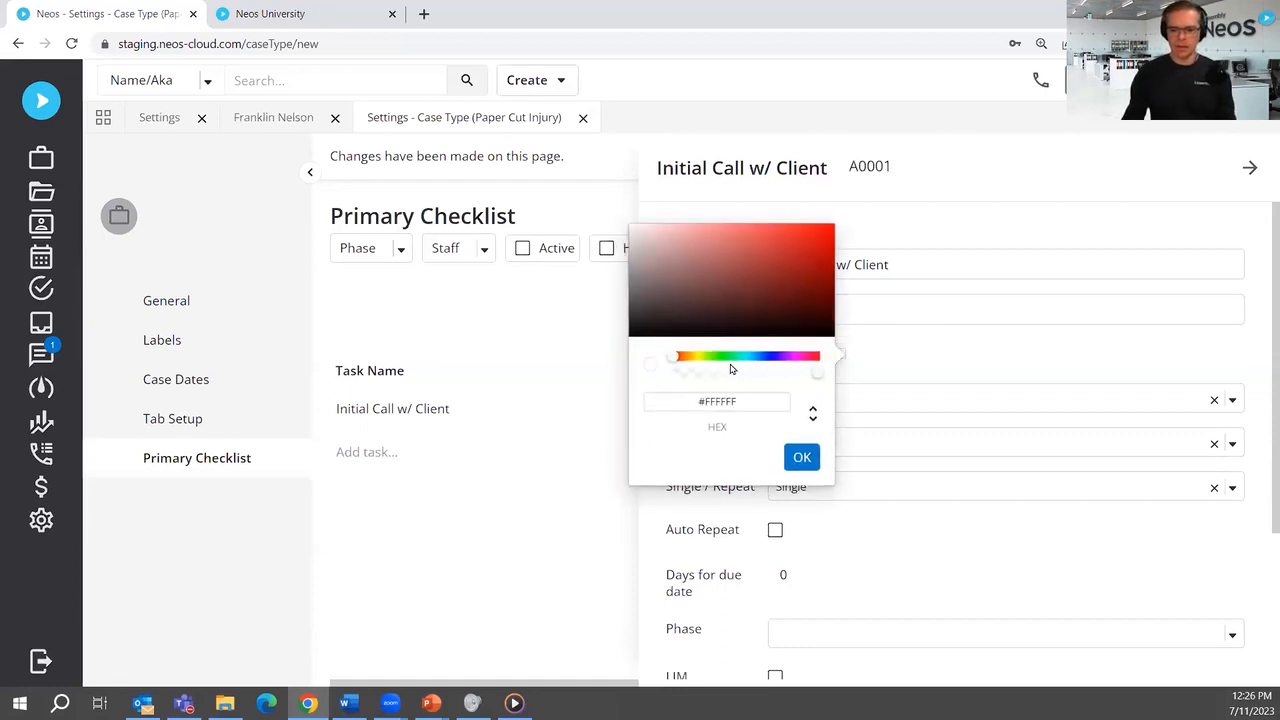
click(802, 457)
click(811, 356)
click(827, 231)
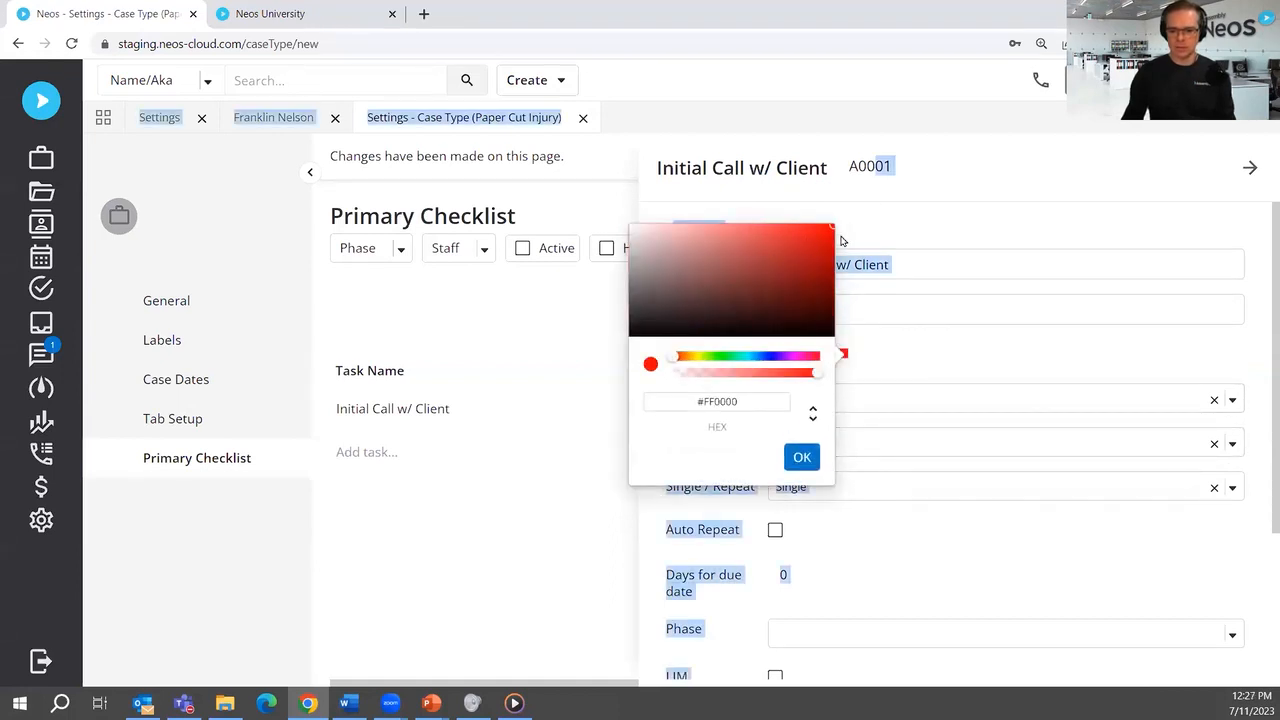
click(802, 457)
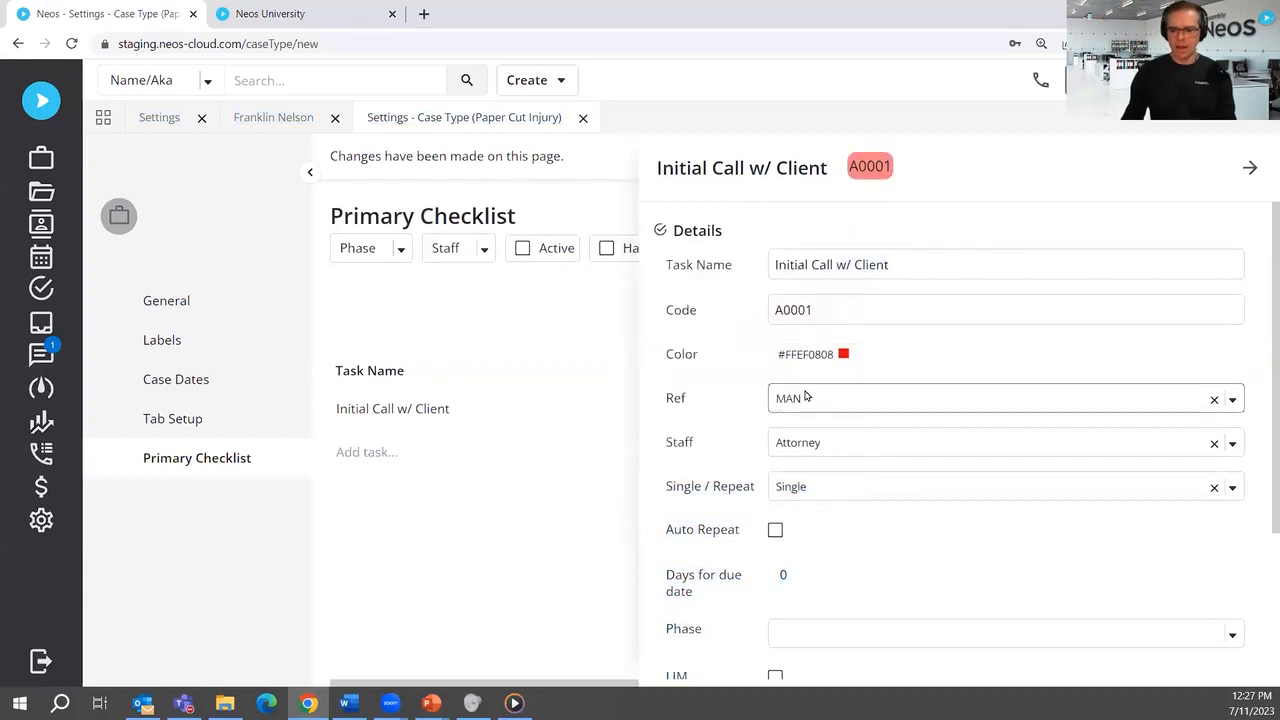
- Set the task's reference to Intake Date, look over its remaining fields and close the details
click(914, 405)
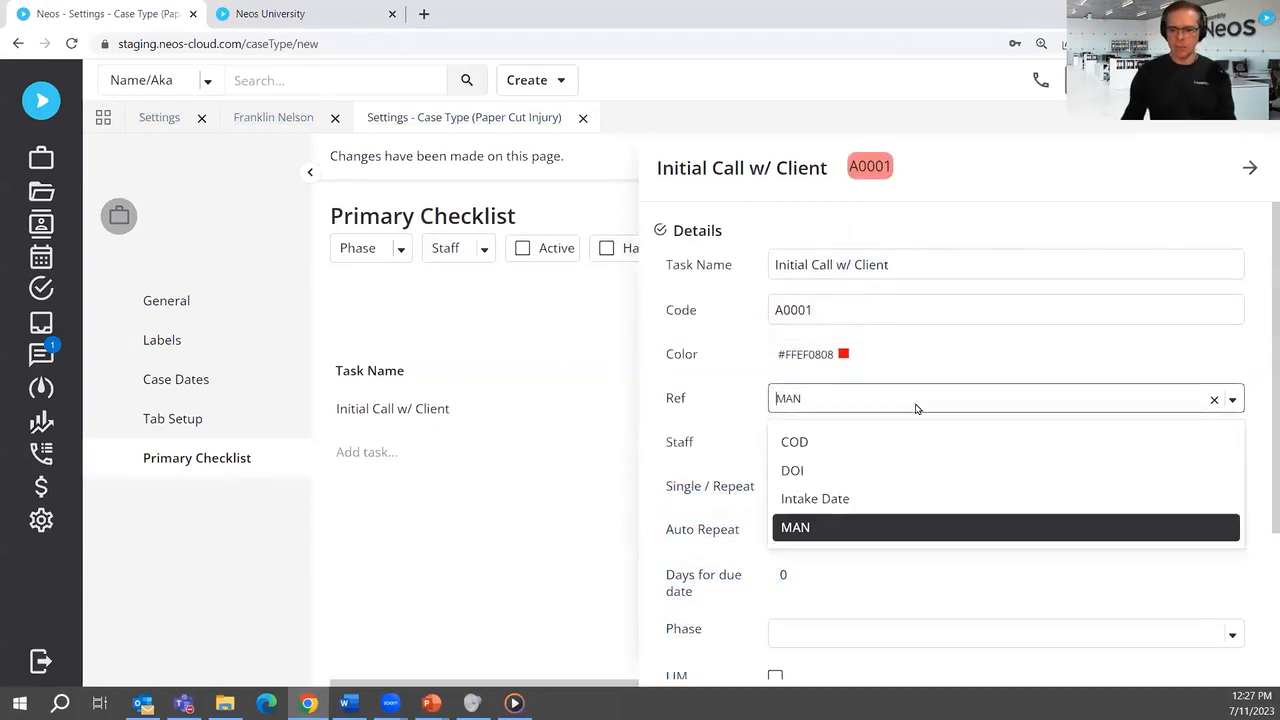
click(851, 498)
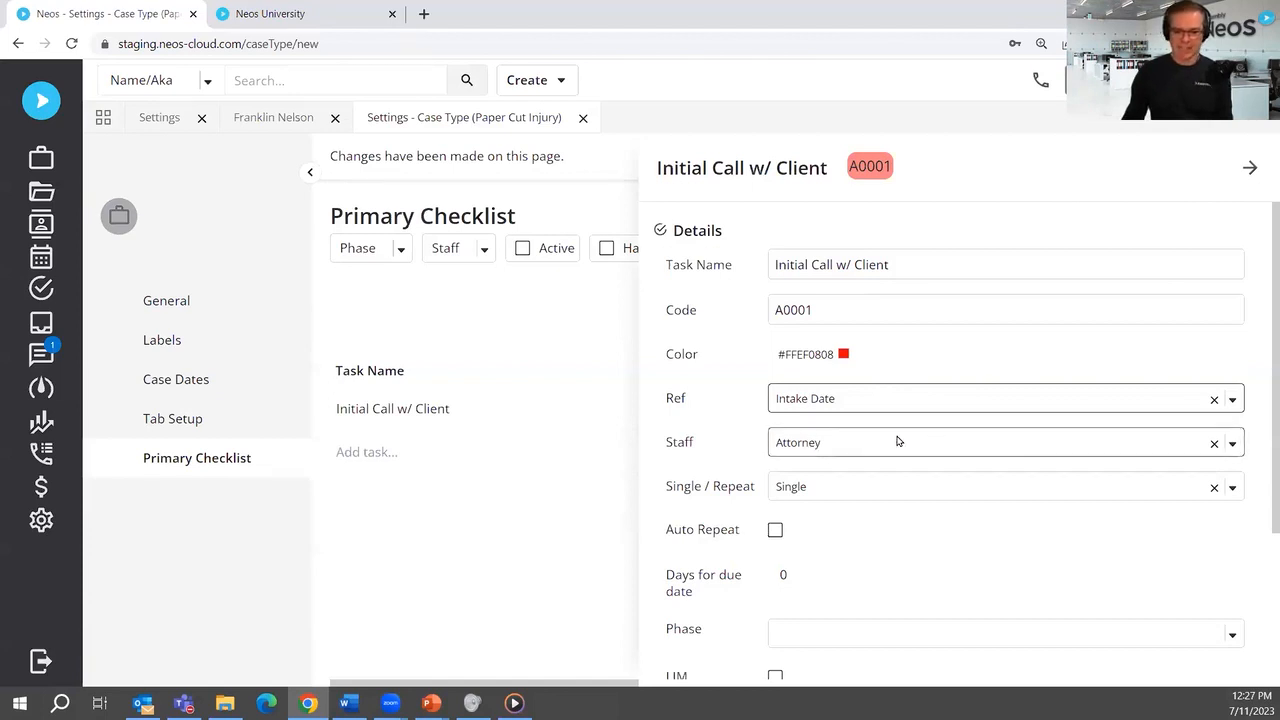
scroll(963, 540, down, 2)
scroll(759, 474, down, 1)
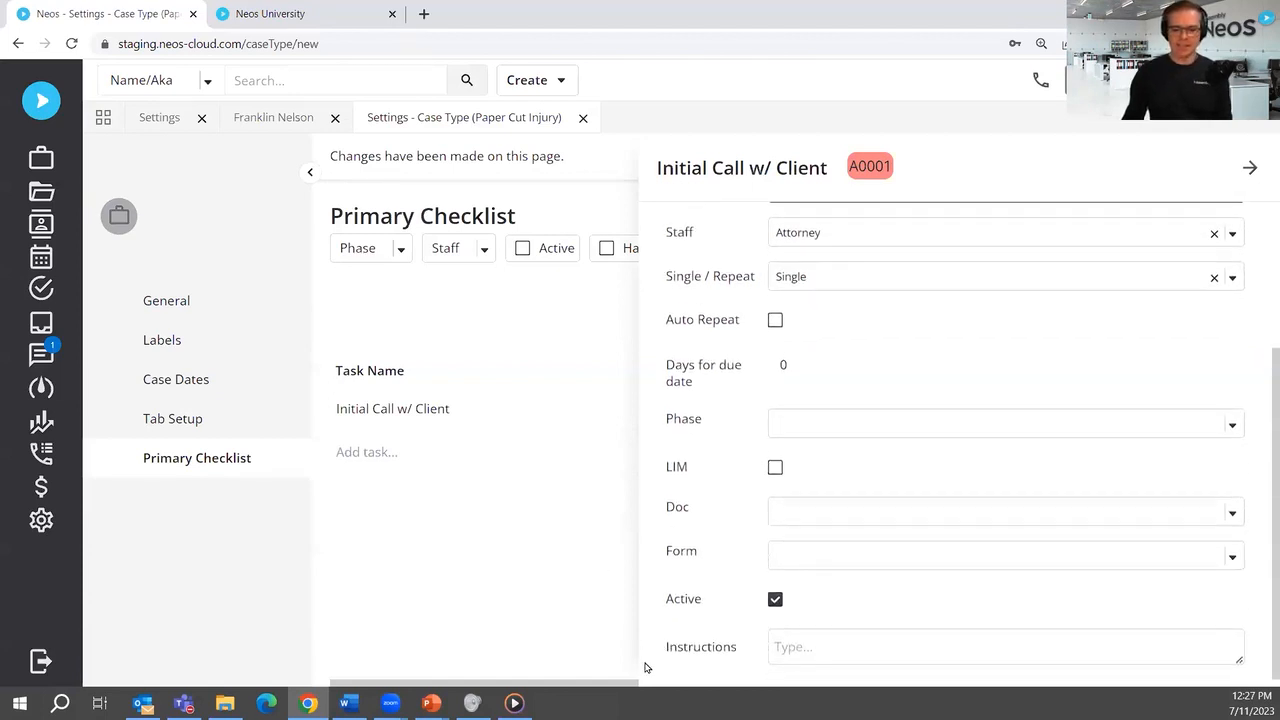
scroll(880, 590, up, 3)
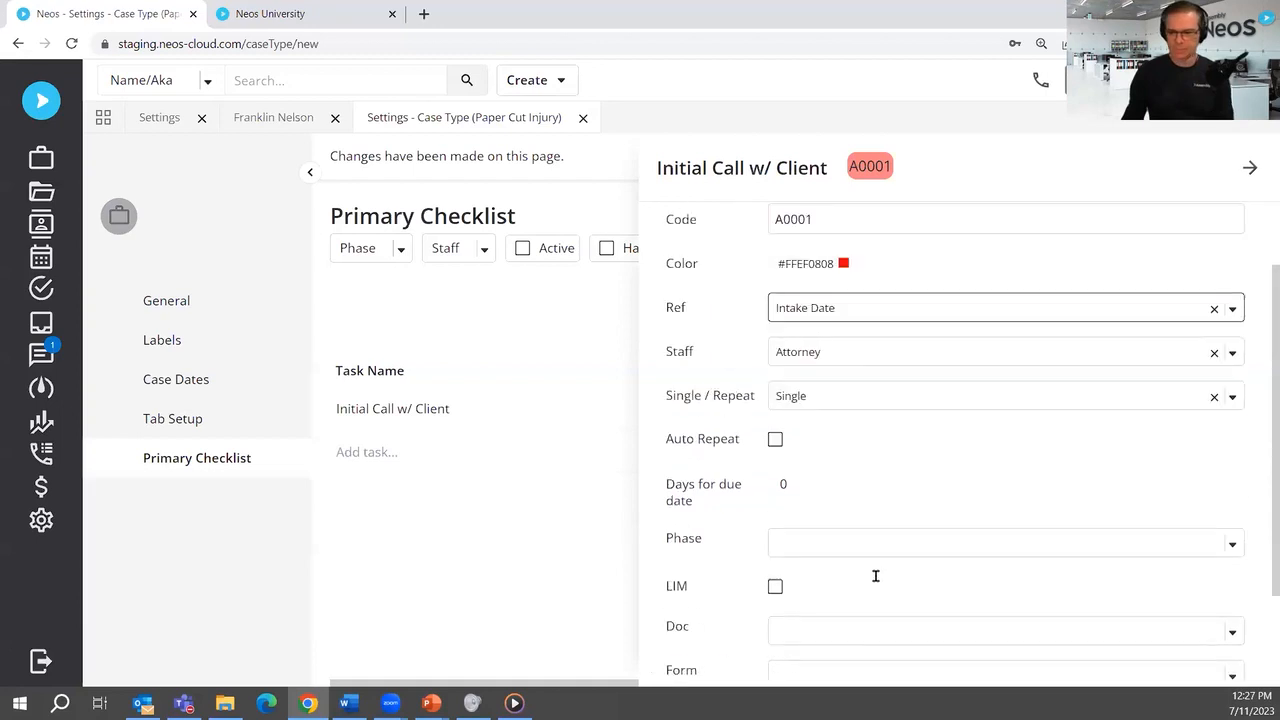
click(1250, 167)
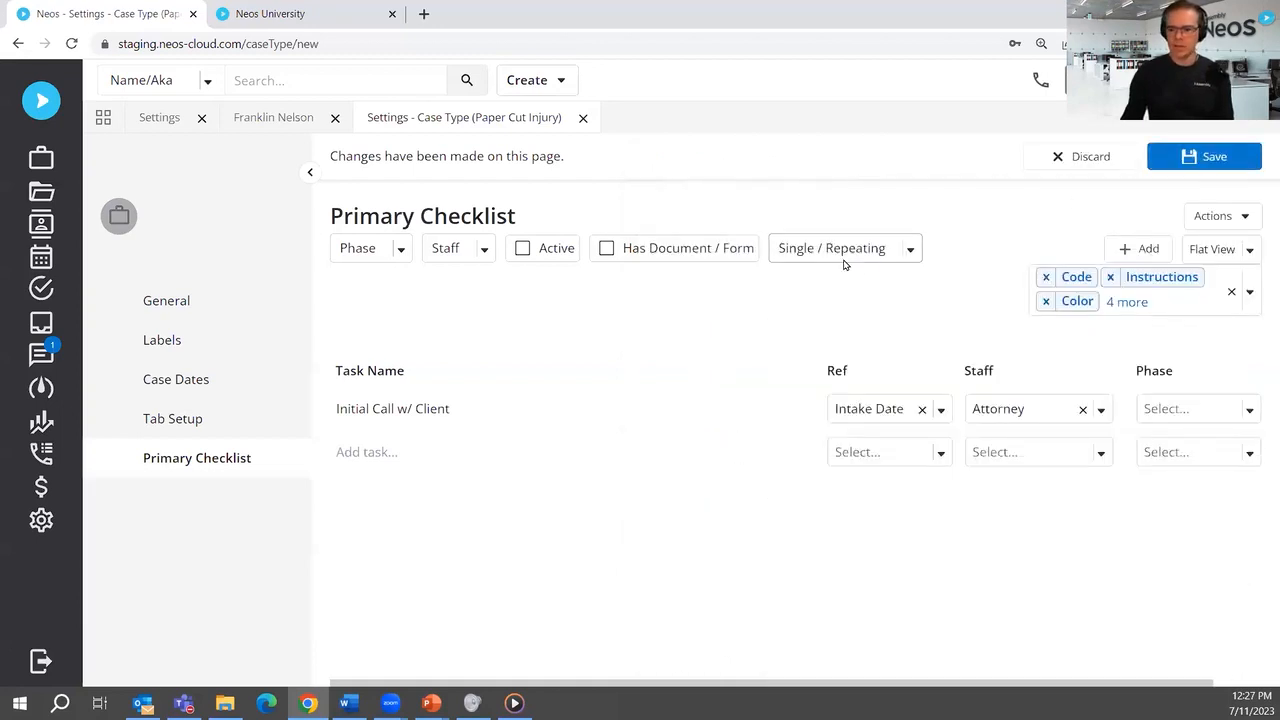
- Save the checklist without adding the task to existing open cases and intakes, and view the full-width task list
click(1200, 156)
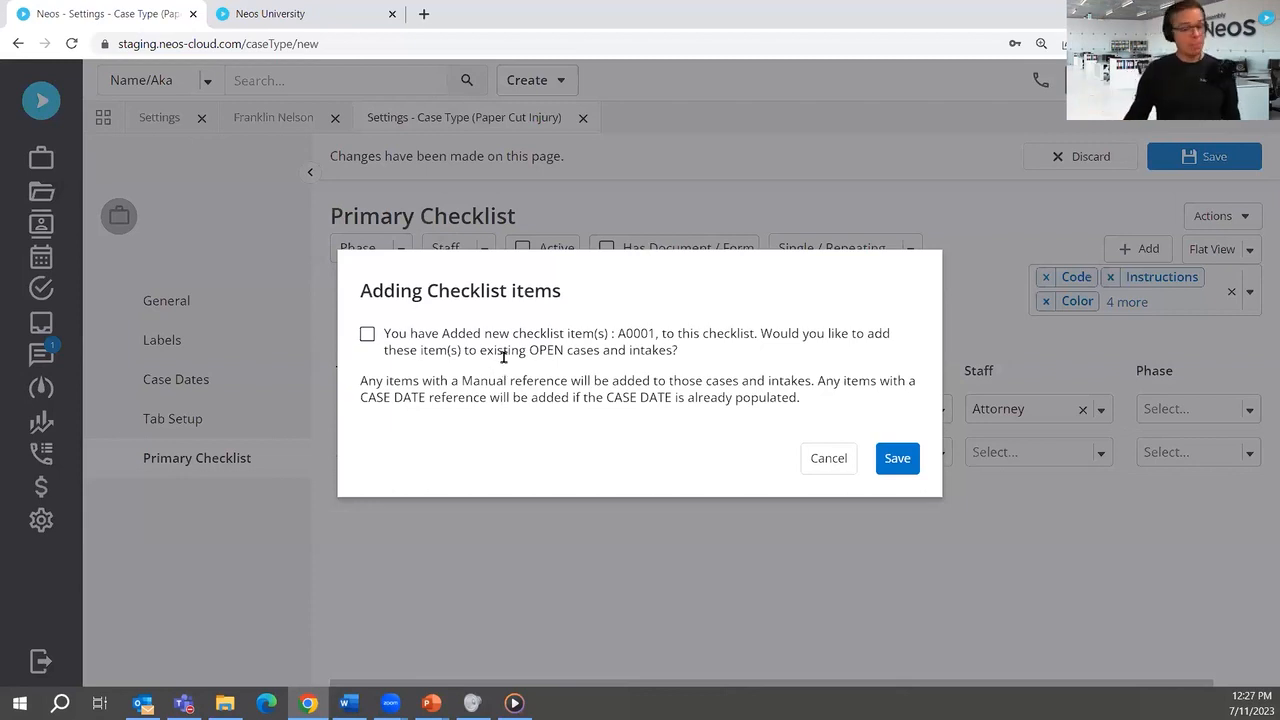
click(894, 462)
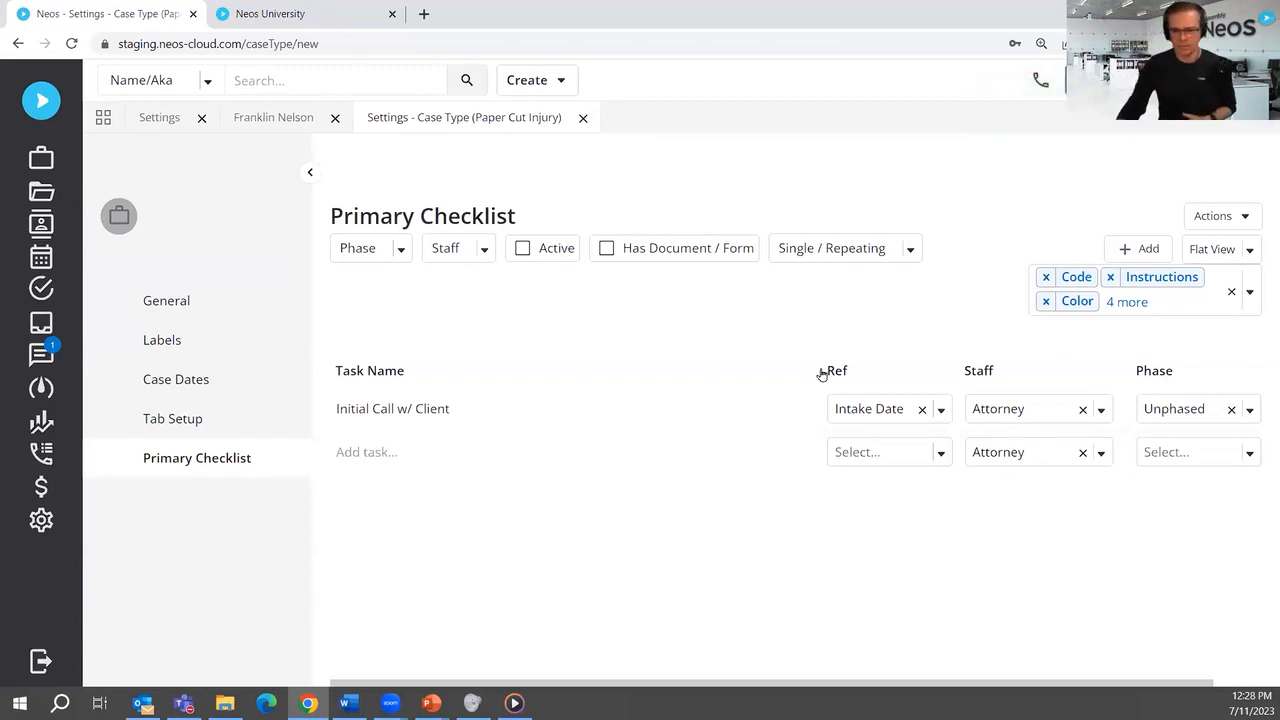
click(310, 172)
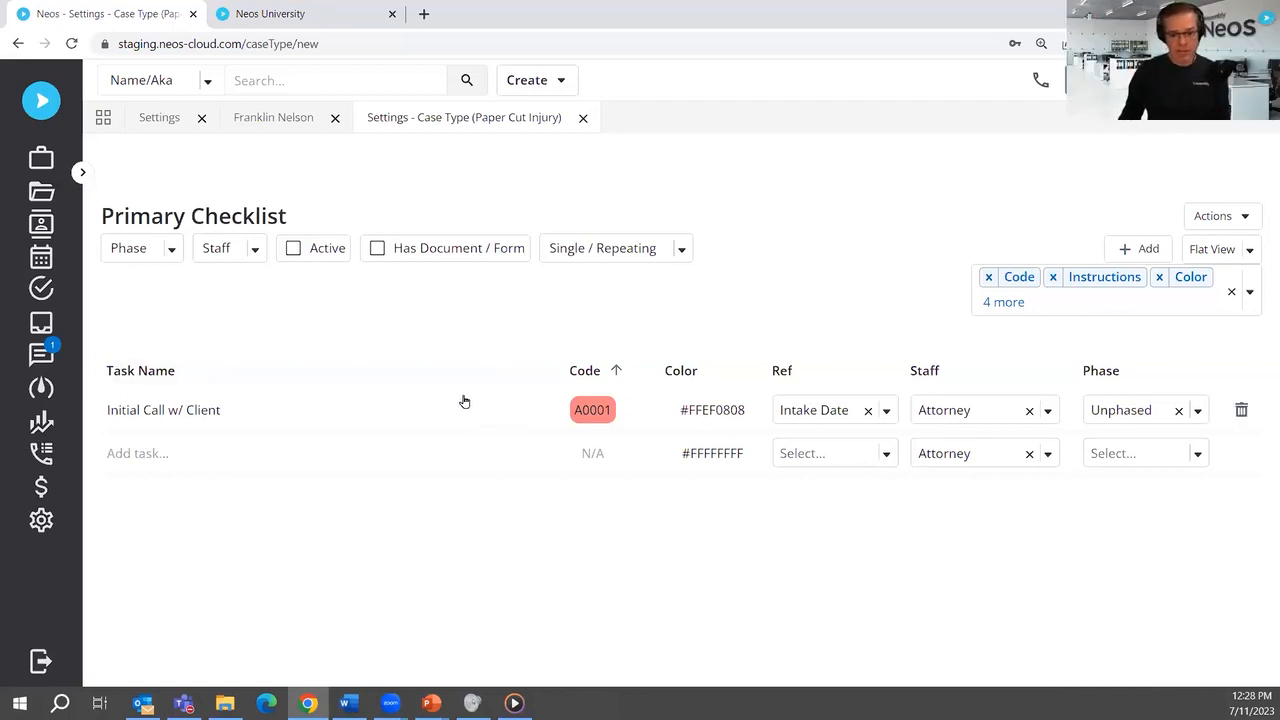
click(86, 174)
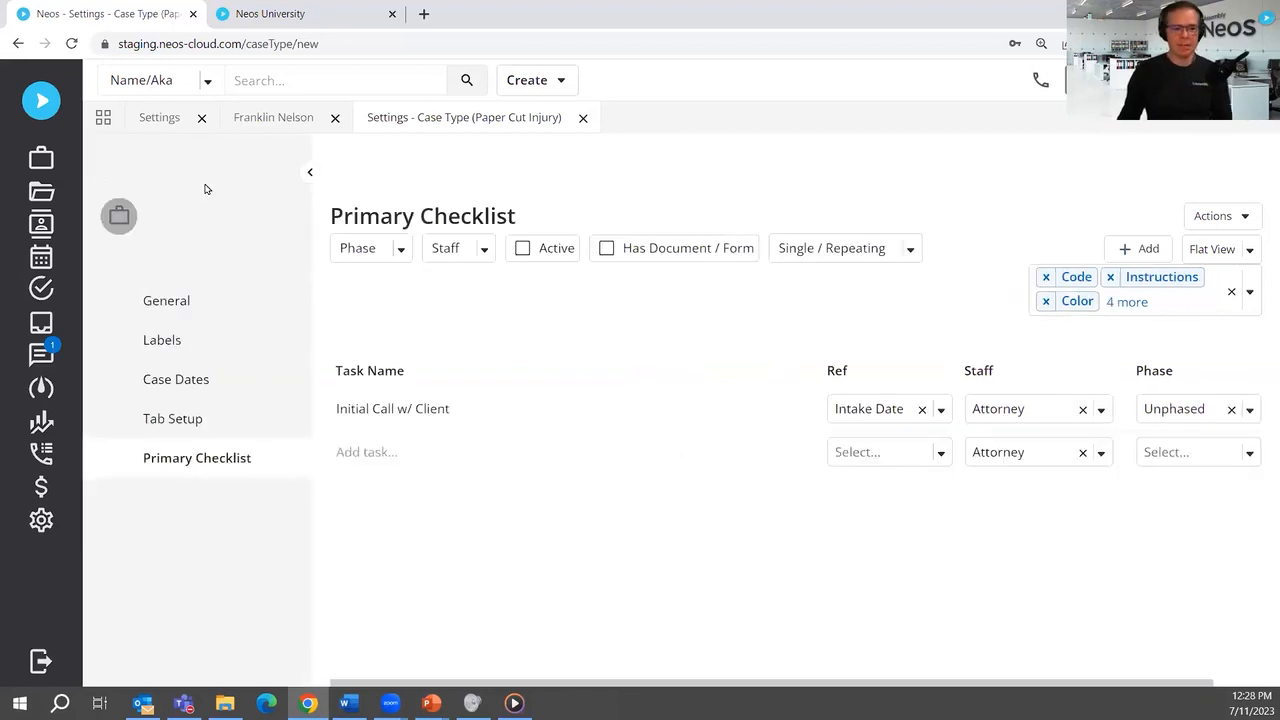
- Add a Case Manager role to the case type's staff assignments and save without updating open cases
click(180, 297)
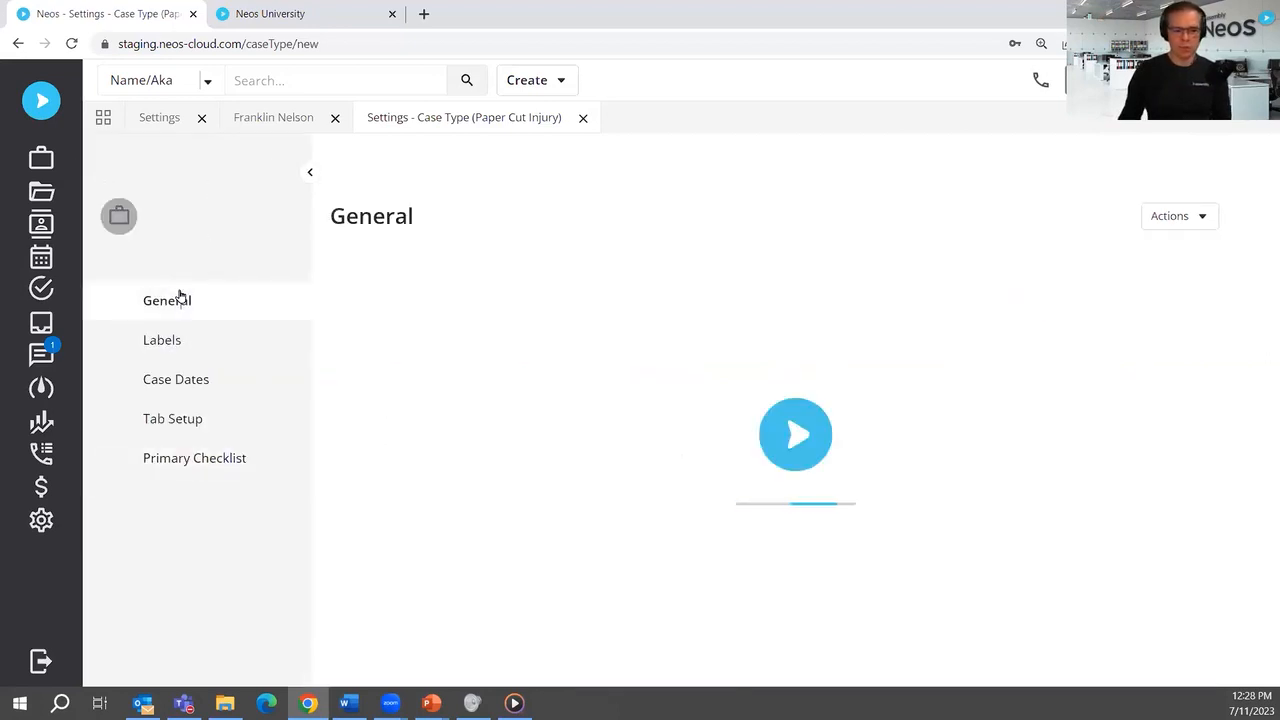
scroll(1000, 420, down, 4)
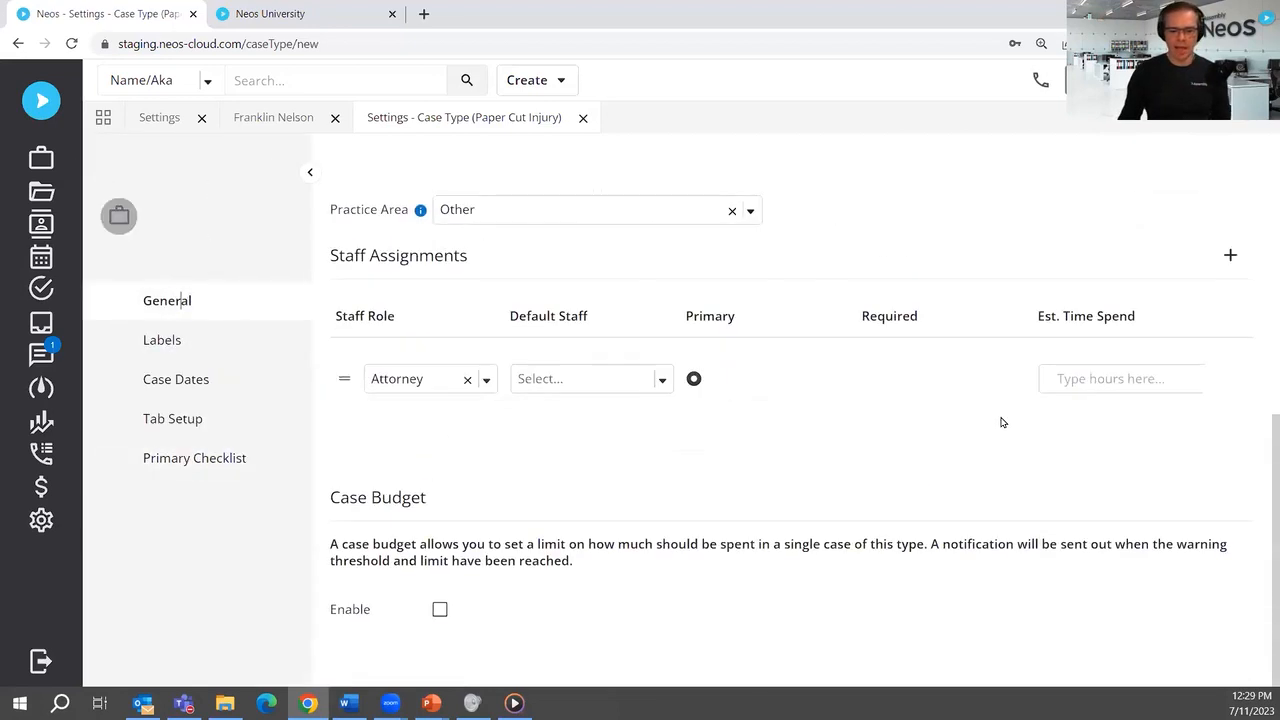
click(1230, 256)
click(486, 386)
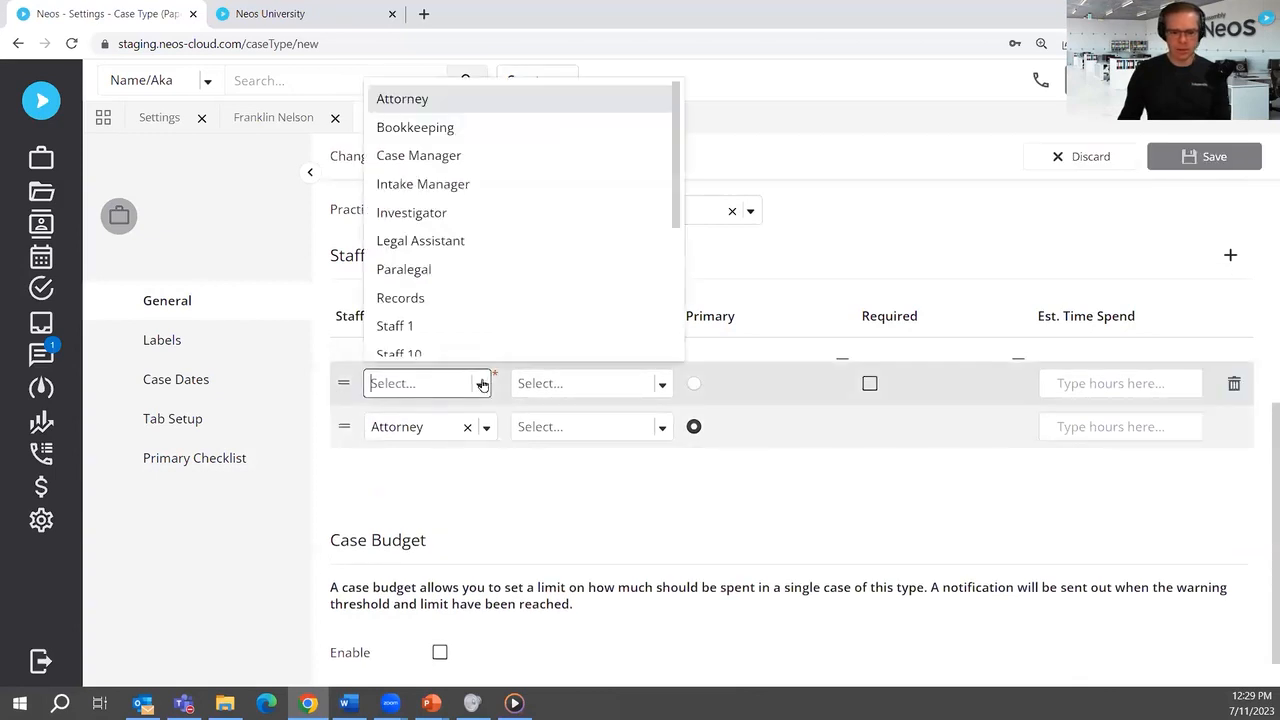
scroll(443, 243, down, 1)
click(452, 143)
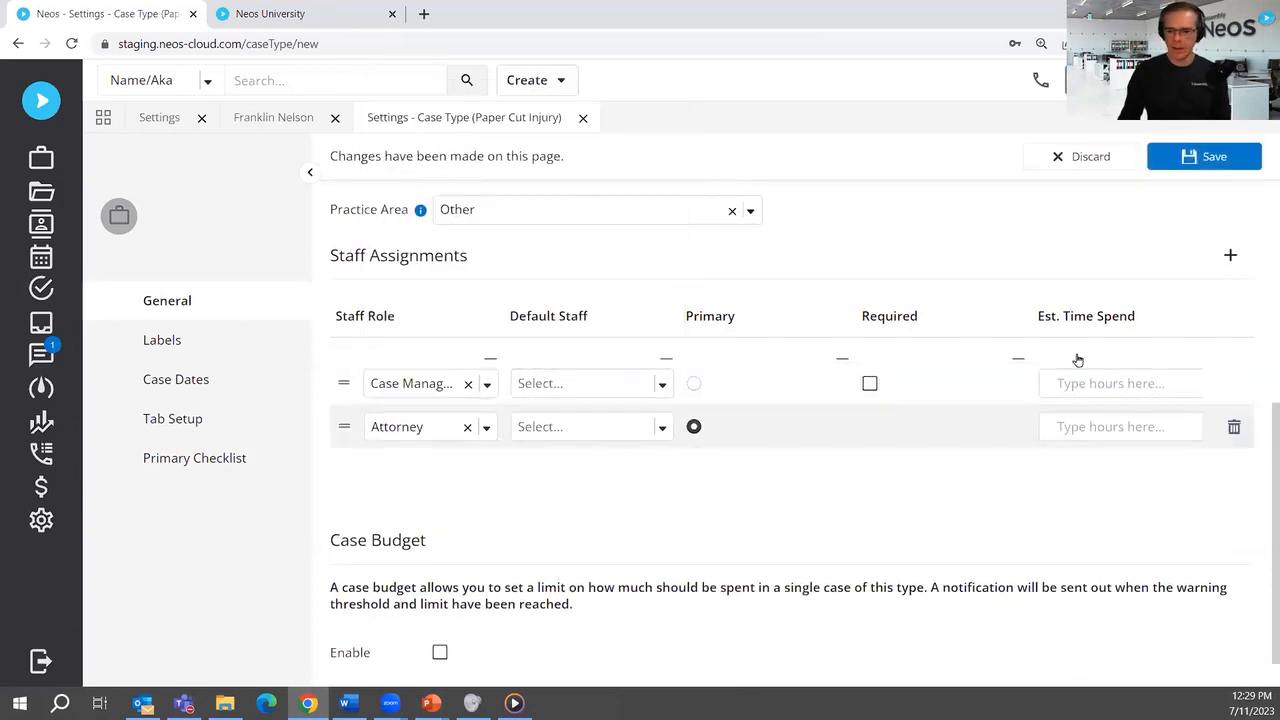
click(1202, 157)
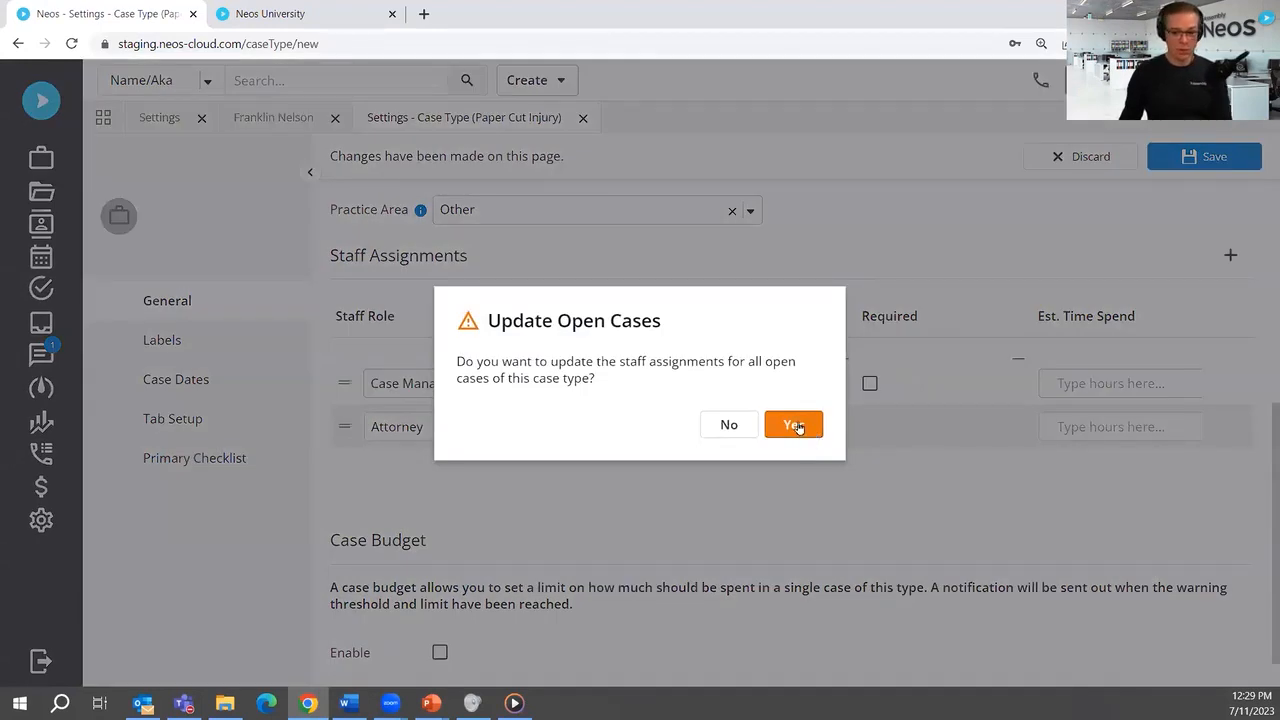
click(731, 425)
click(1210, 160)
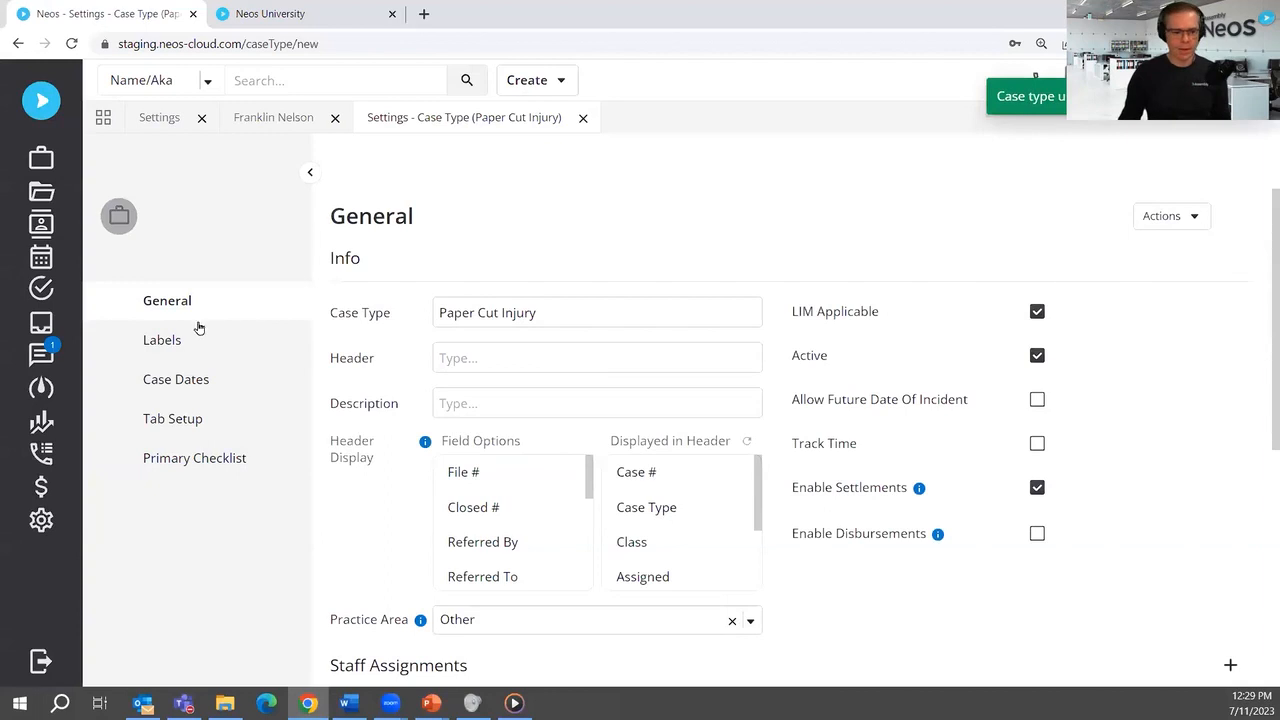
- Add a task named Collect all records with code A0005 to the case type's primary checklist
click(186, 458)
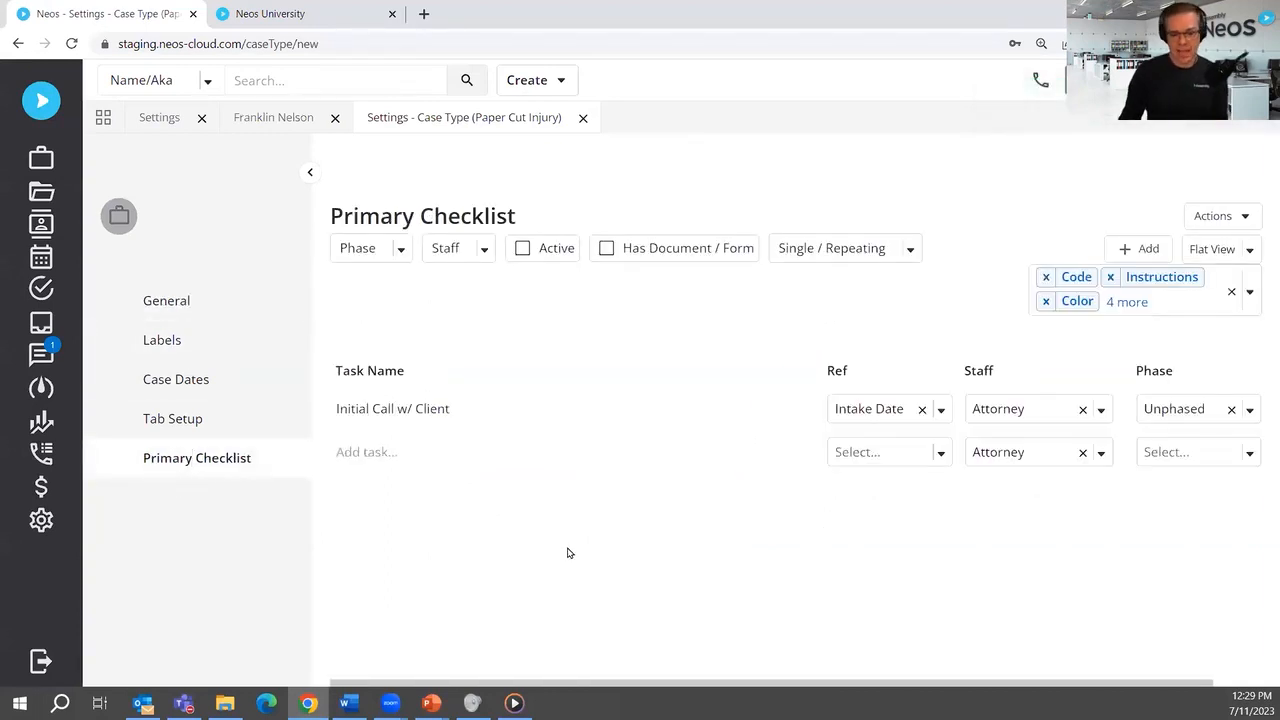
click(1143, 249)
click(820, 264)
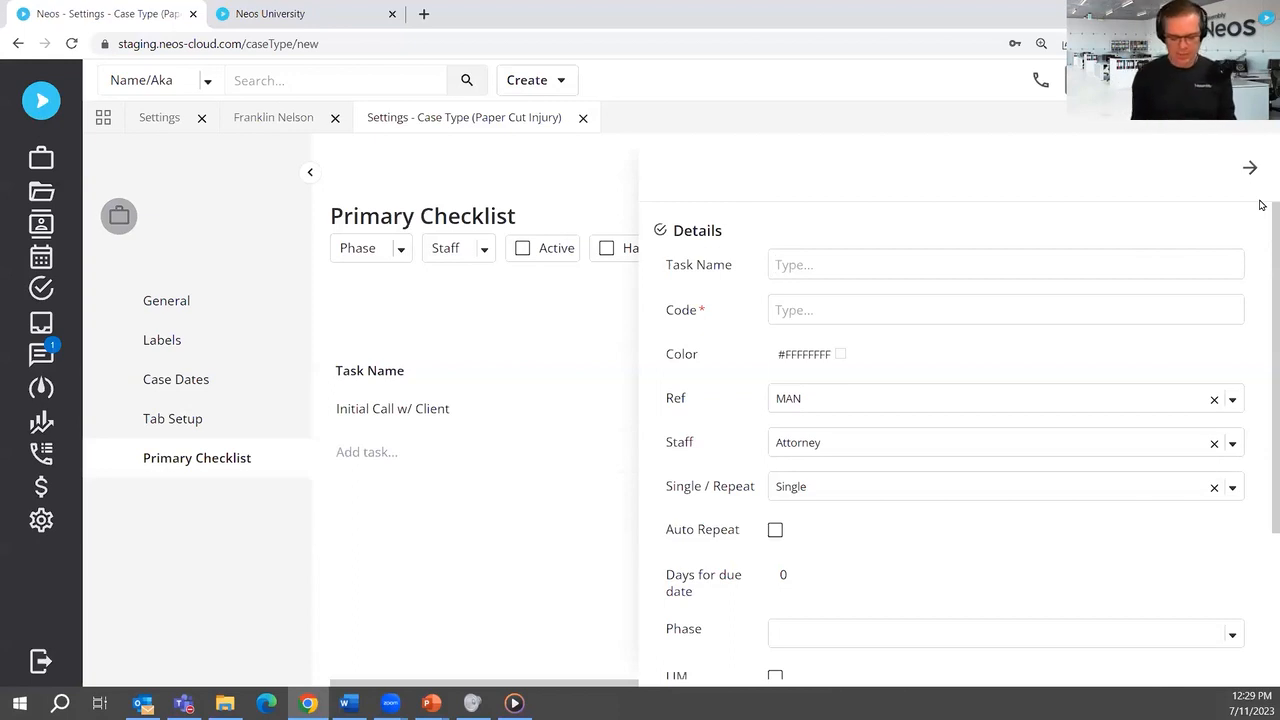
text(Colle)
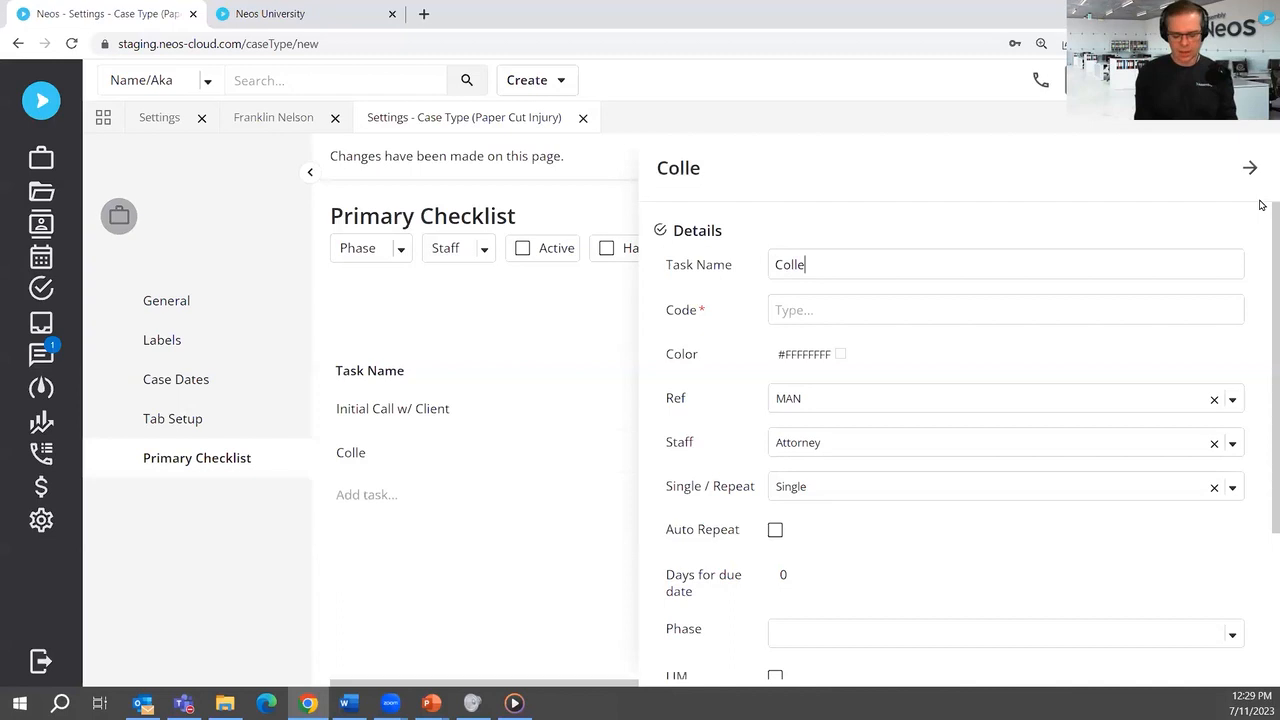
text(ct all records)
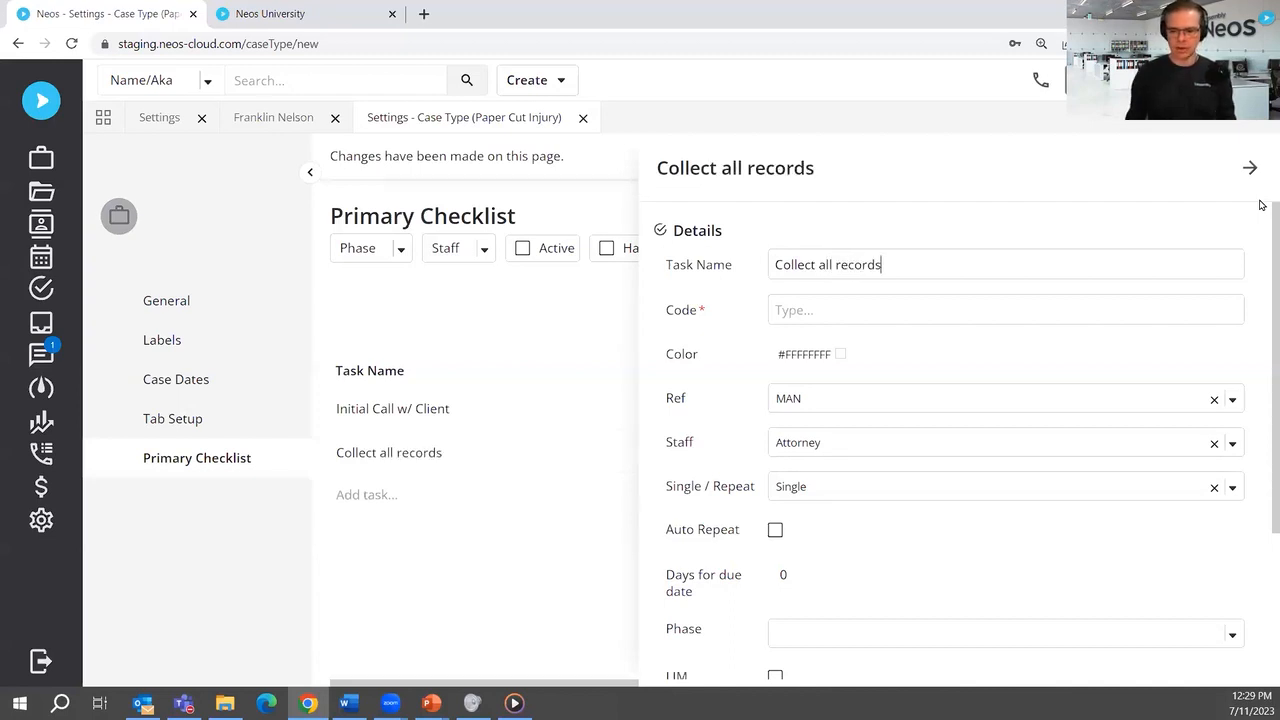
click(803, 318)
text(A000)
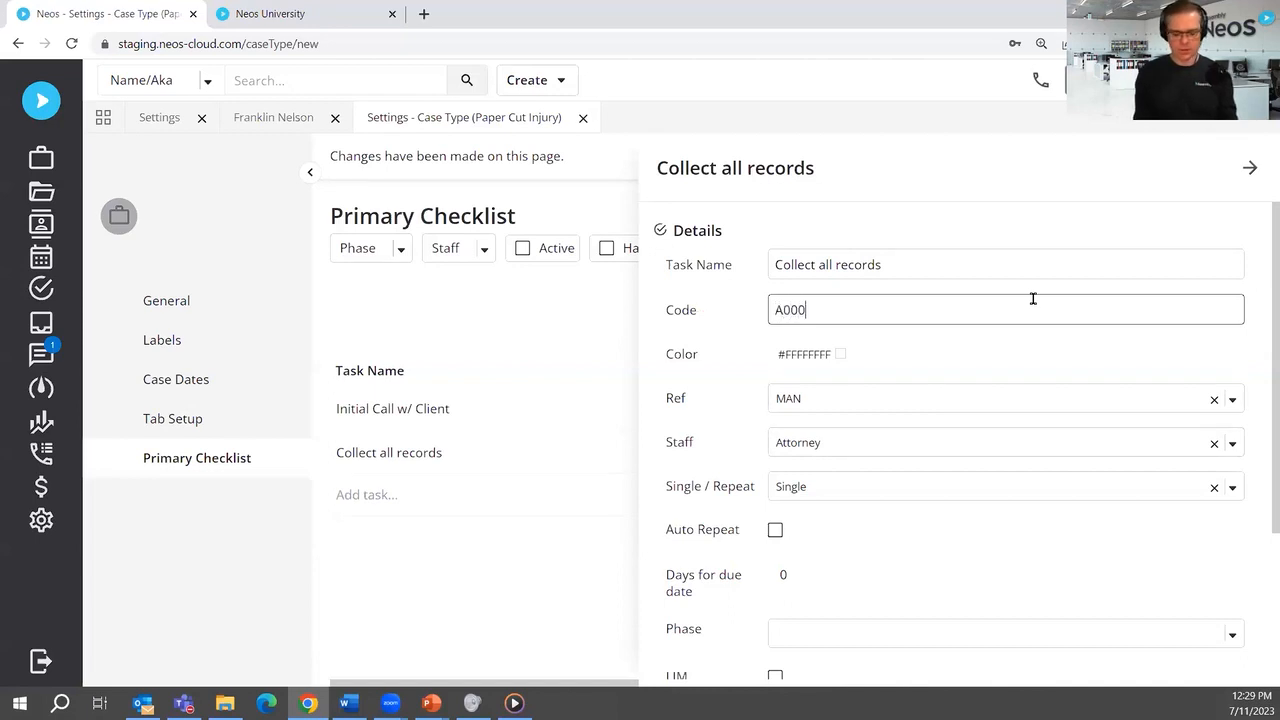
- Set the Collect all records task's color to amber, #FFEAB909
click(893, 356)
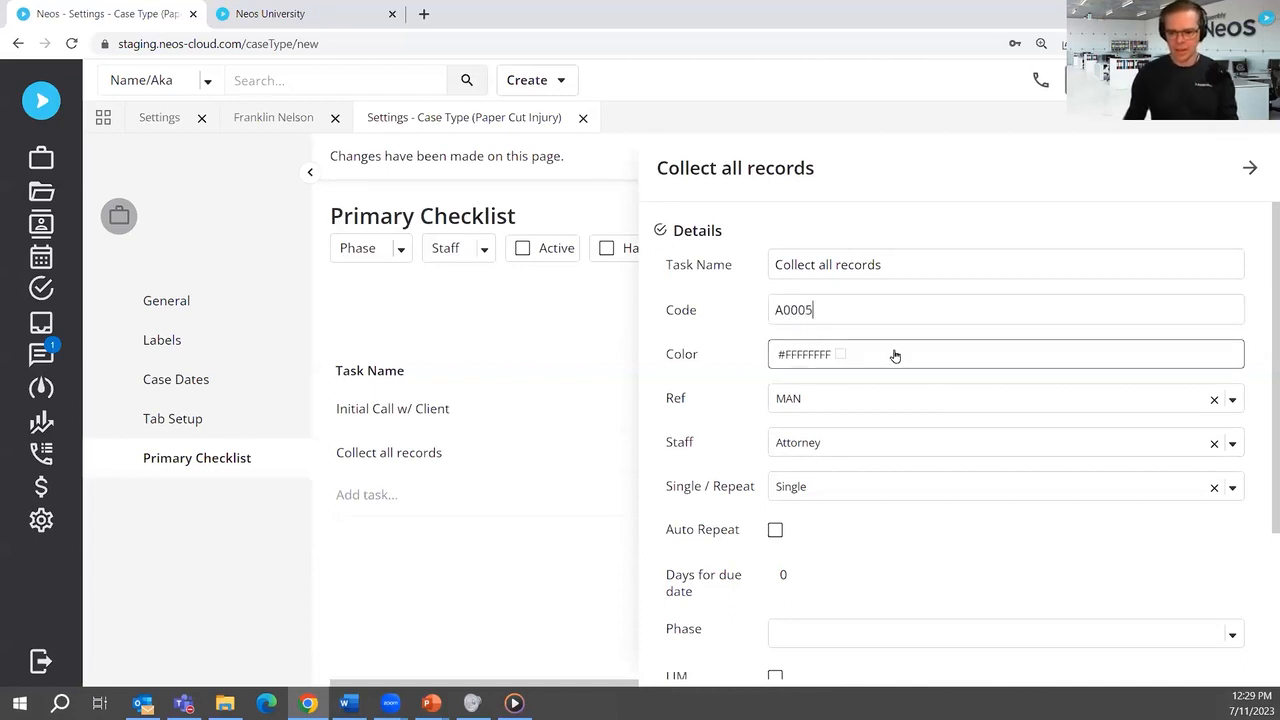
click(839, 359)
click(693, 358)
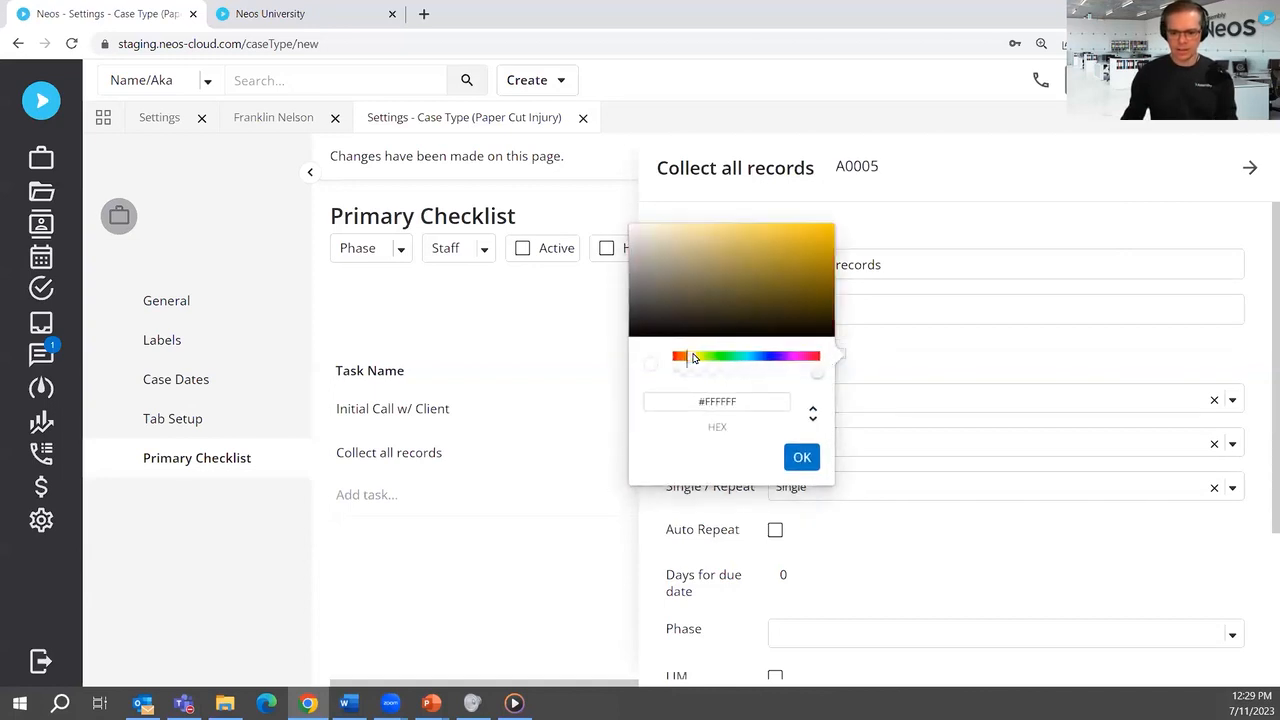
click(829, 236)
click(802, 457)
- Assign the Collect all records task to the Case Manager and save the checklist without adding it to existing open cases and intakes
click(912, 450)
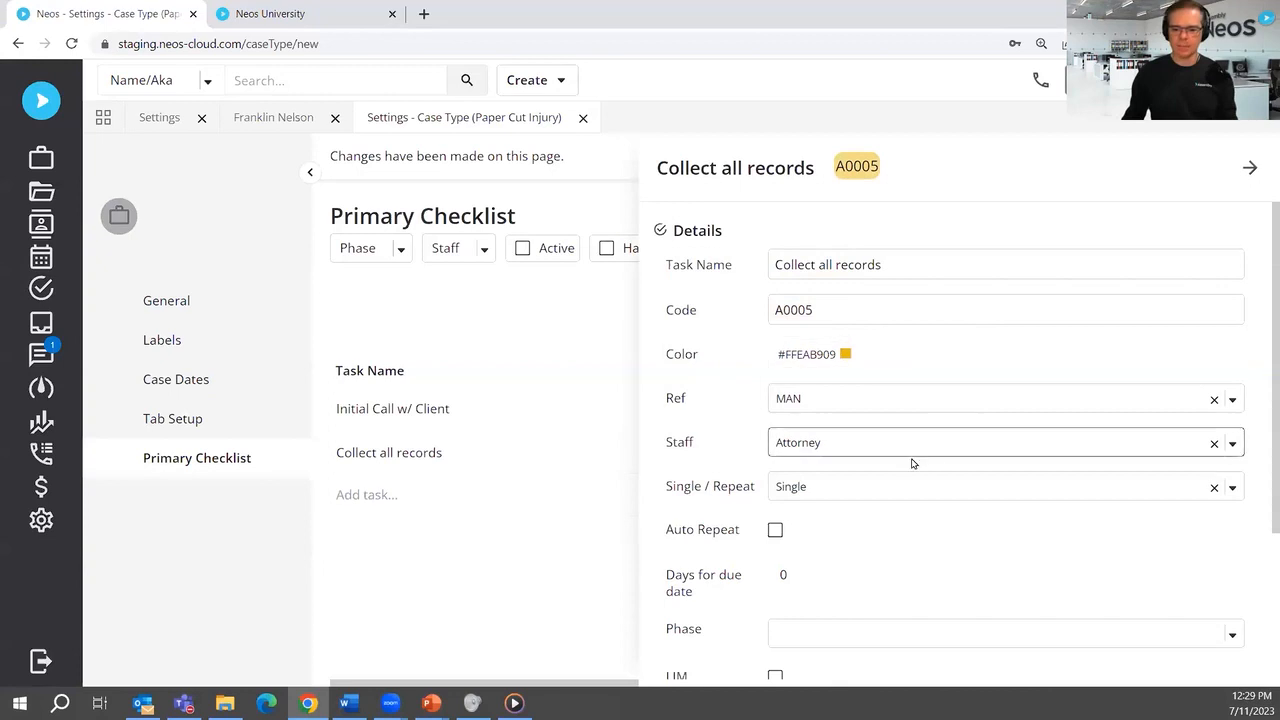
click(852, 449)
click(852, 517)
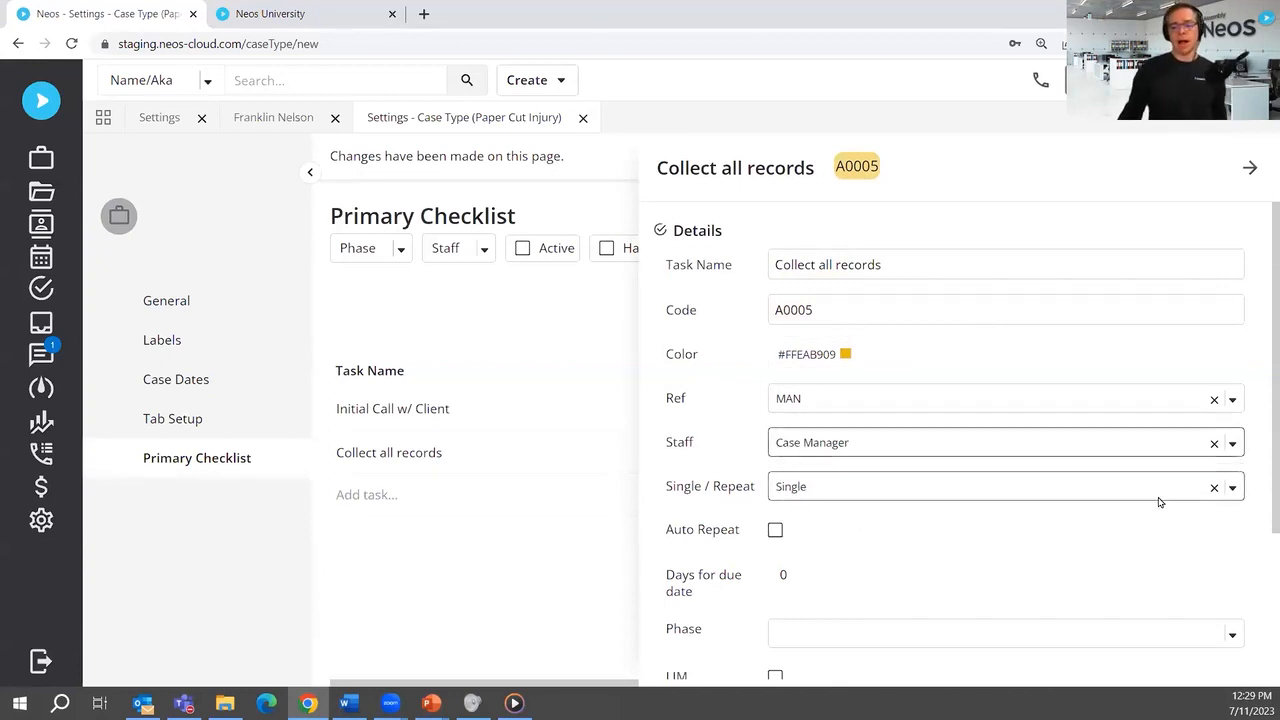
scroll(1119, 400, down, 2)
scroll(1094, 408, up, 2)
click(1238, 174)
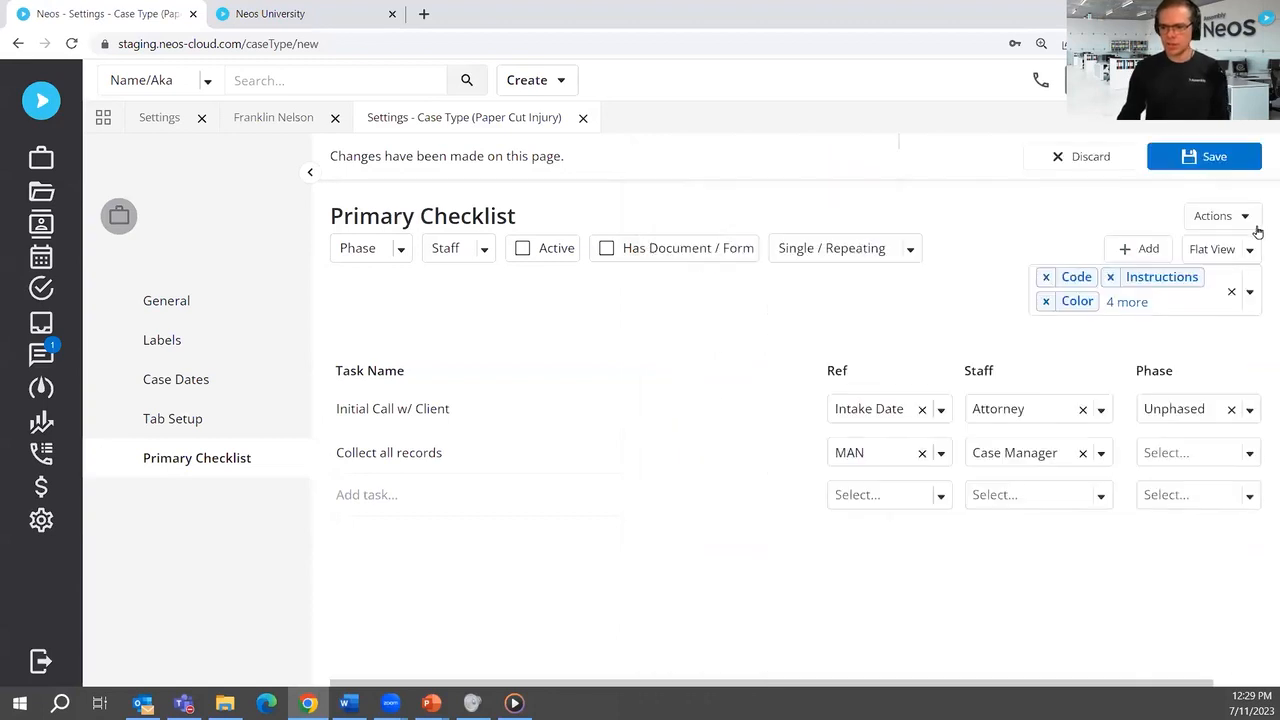
click(1203, 156)
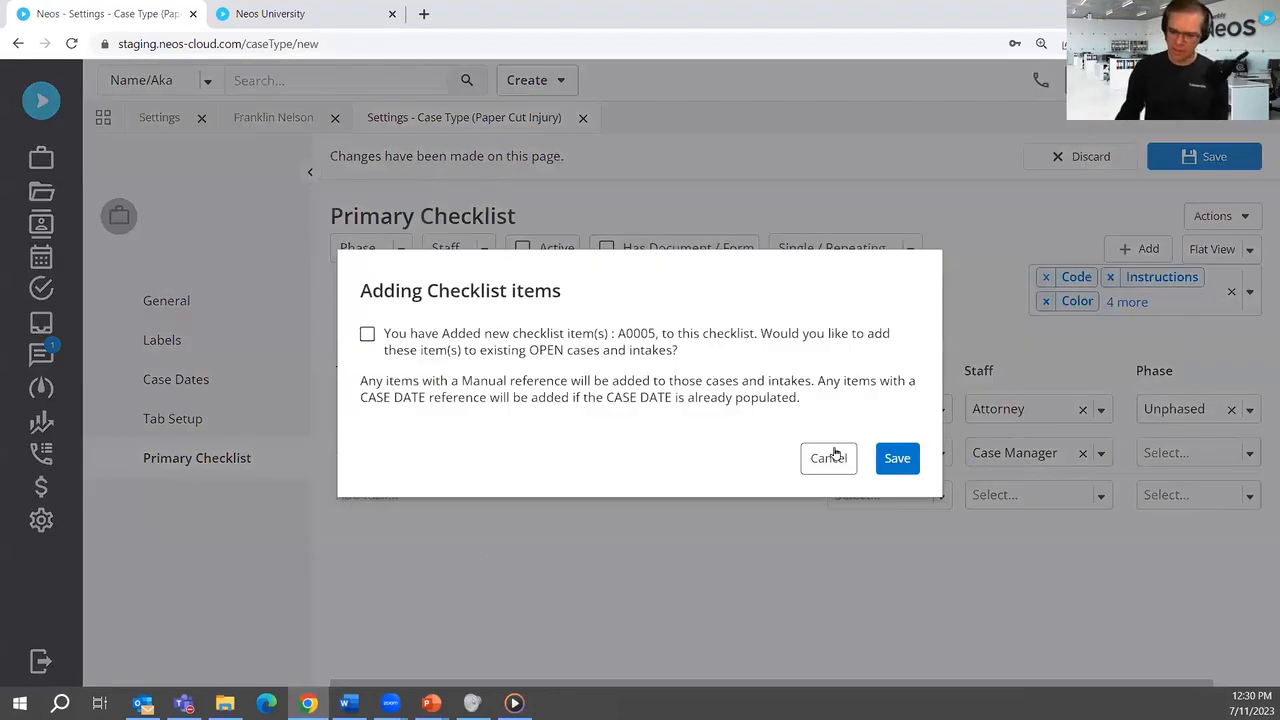
click(896, 458)
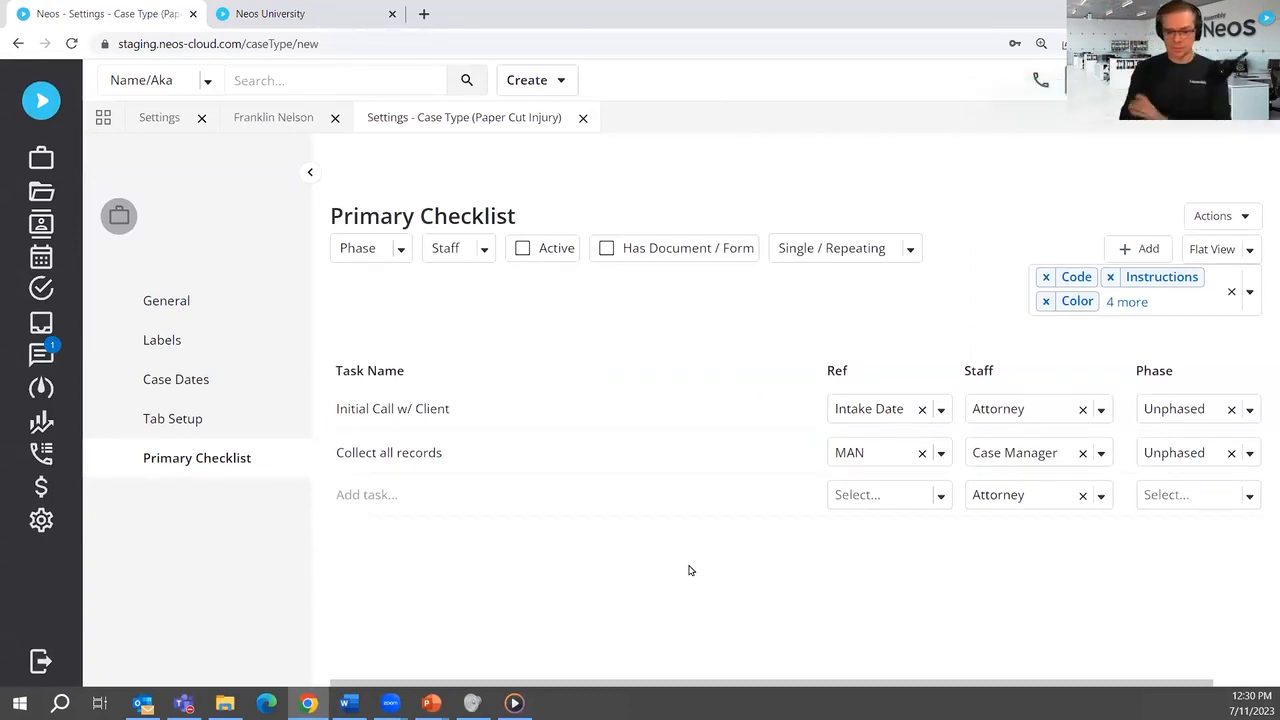
- Add a Paralegal role to the case type's staff assignments and save, updating the assignments for all open cases
click(244, 302)
scroll(900, 465, down, 5)
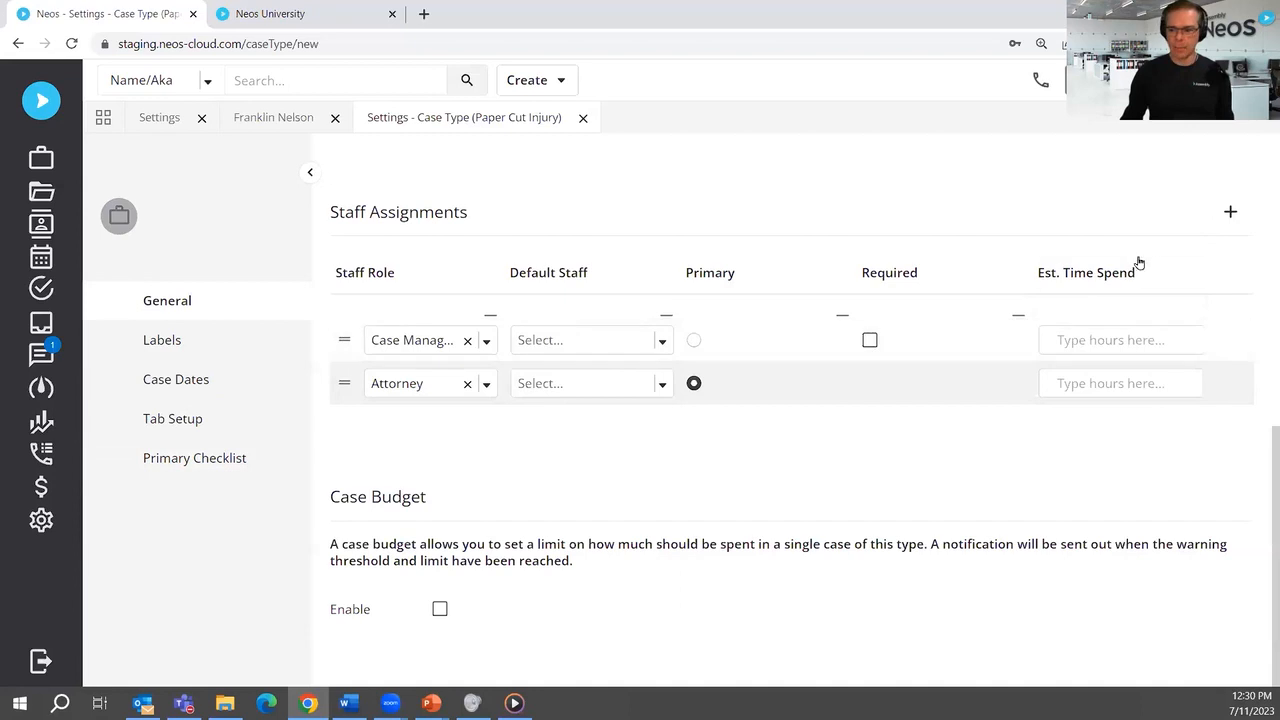
click(1229, 213)
click(479, 343)
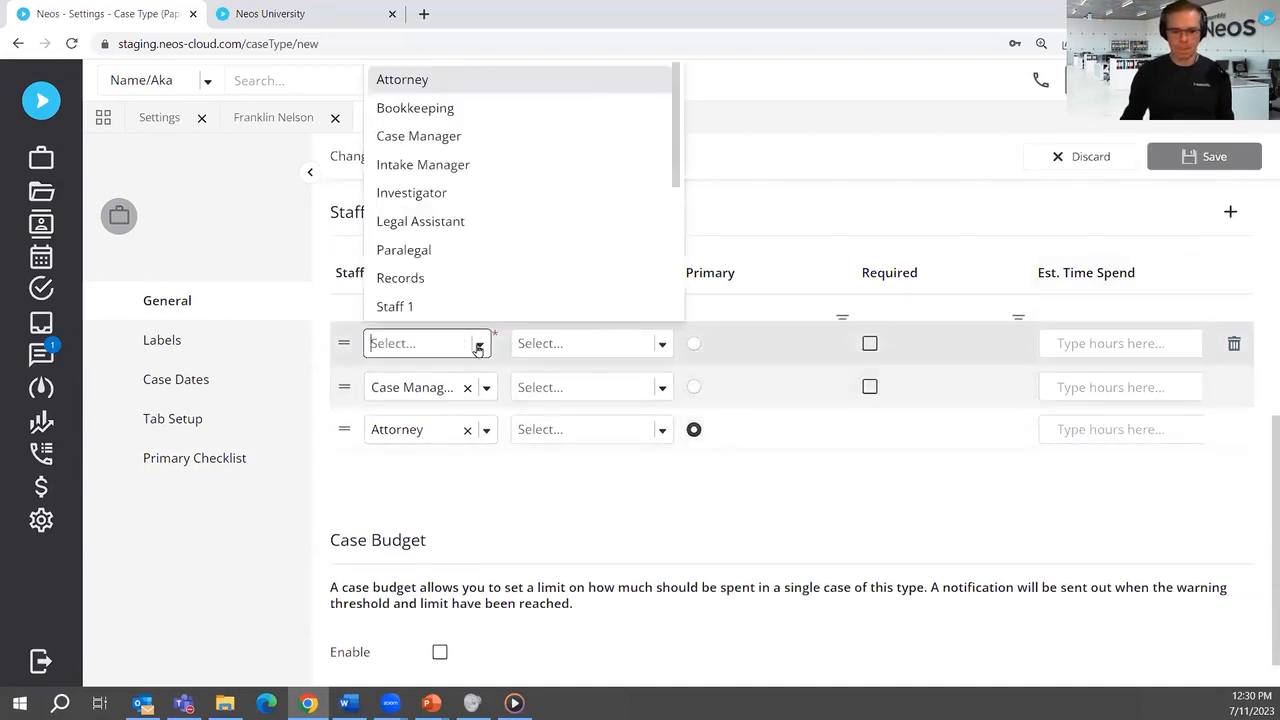
click(443, 240)
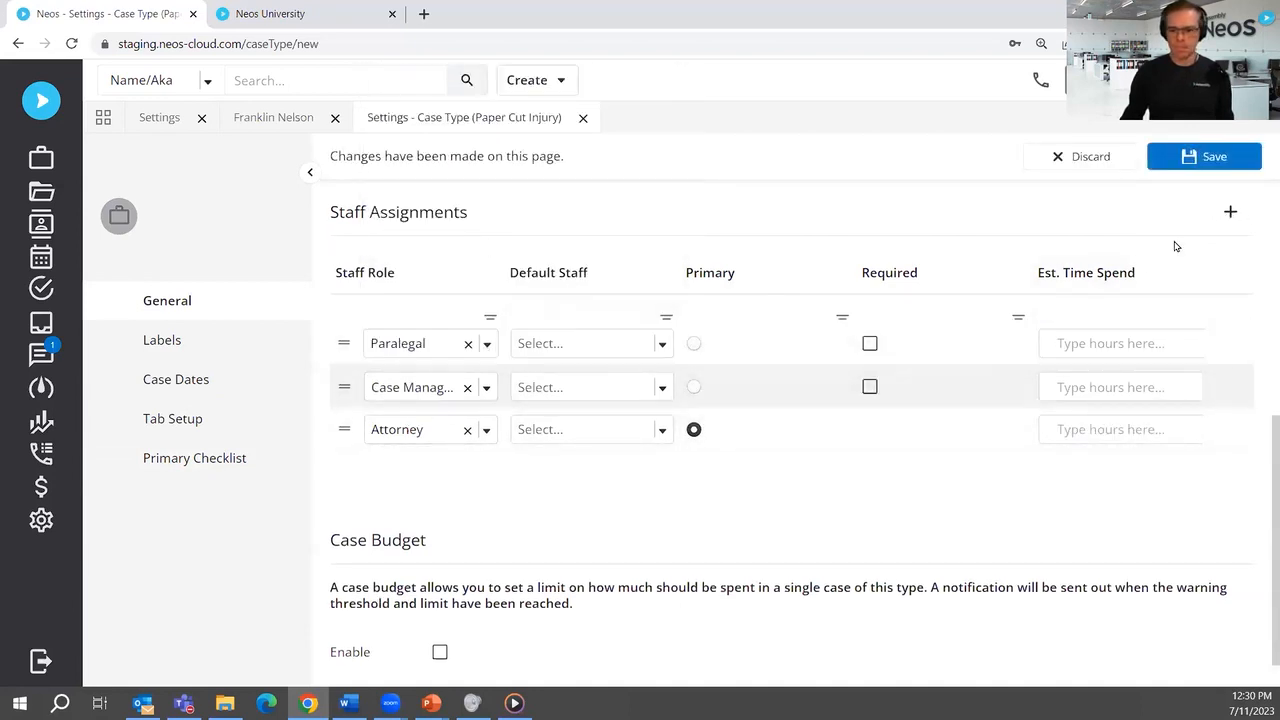
click(1208, 160)
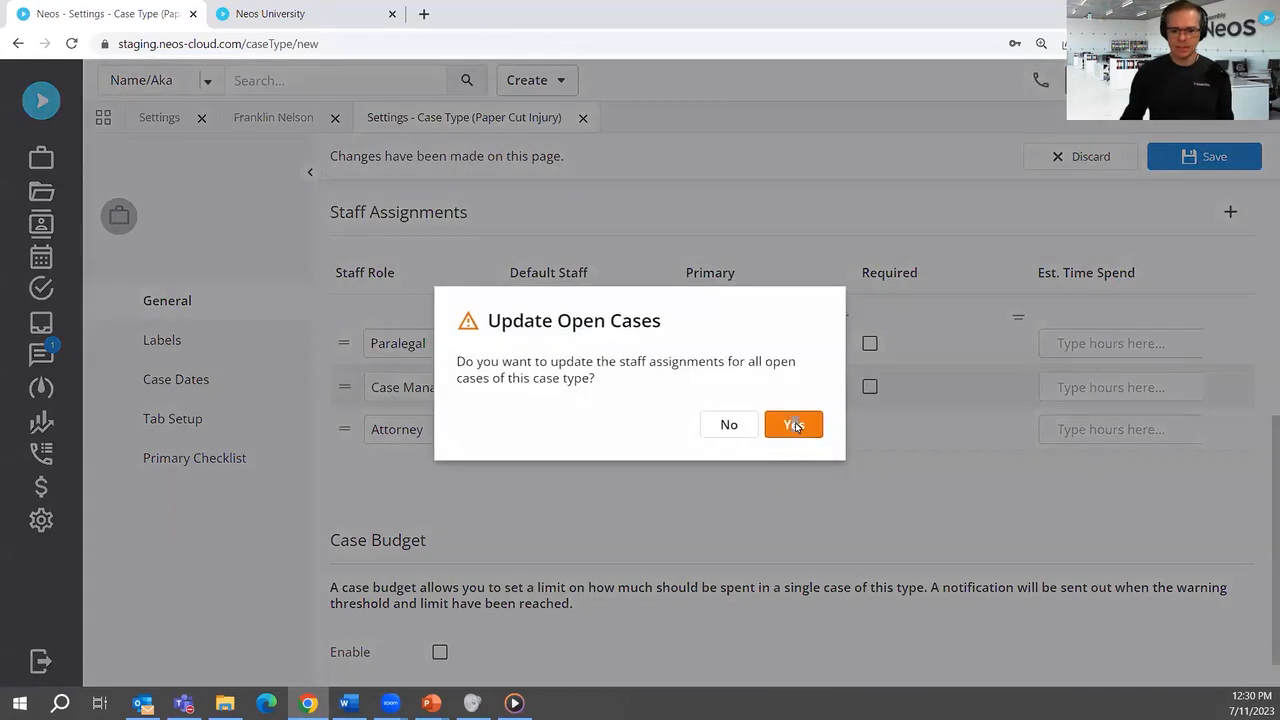
click(794, 426)
- Add a task named Submit Demand with code A010 to the primary checklist
click(209, 457)
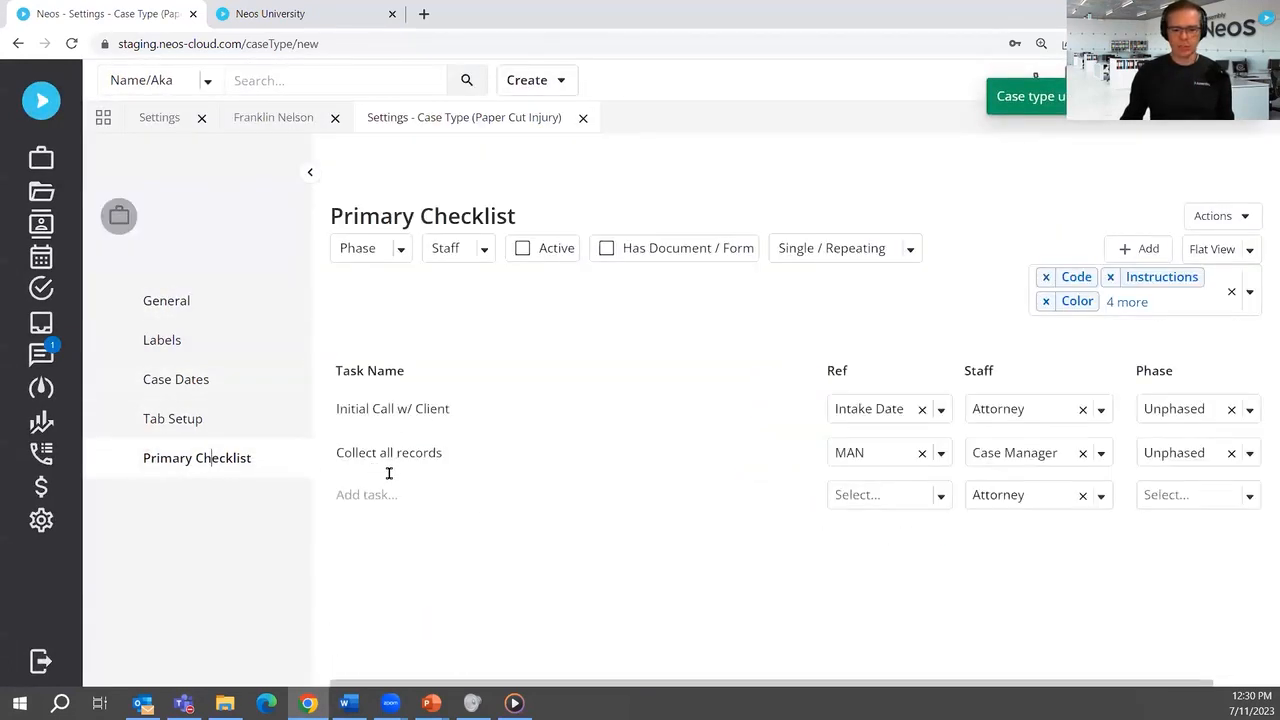
click(1140, 249)
click(834, 254)
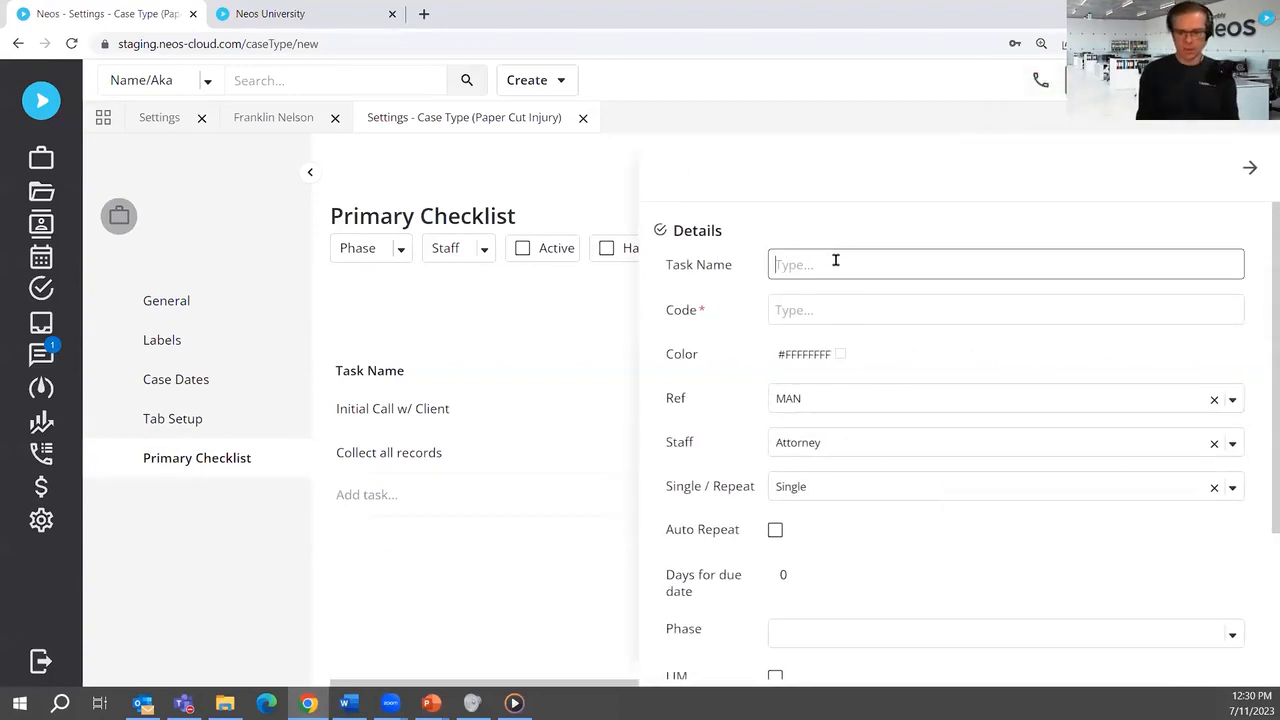
text(Submit Demand)
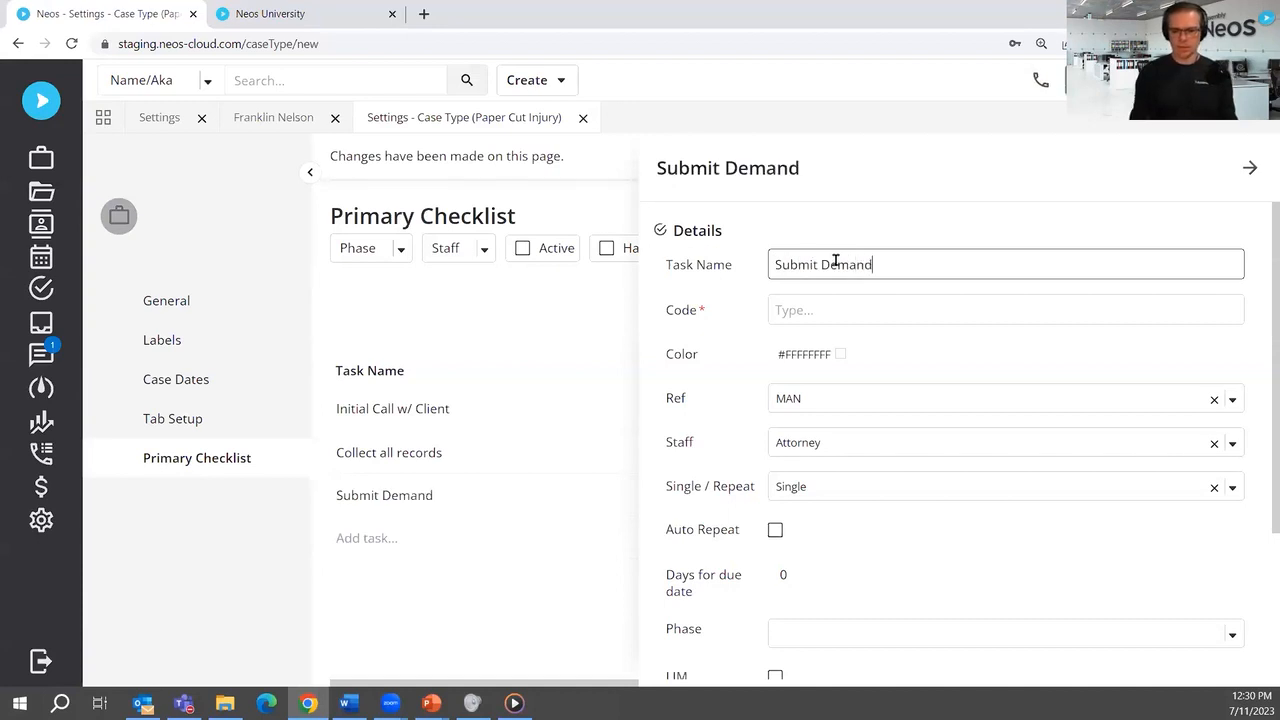
click(802, 318)
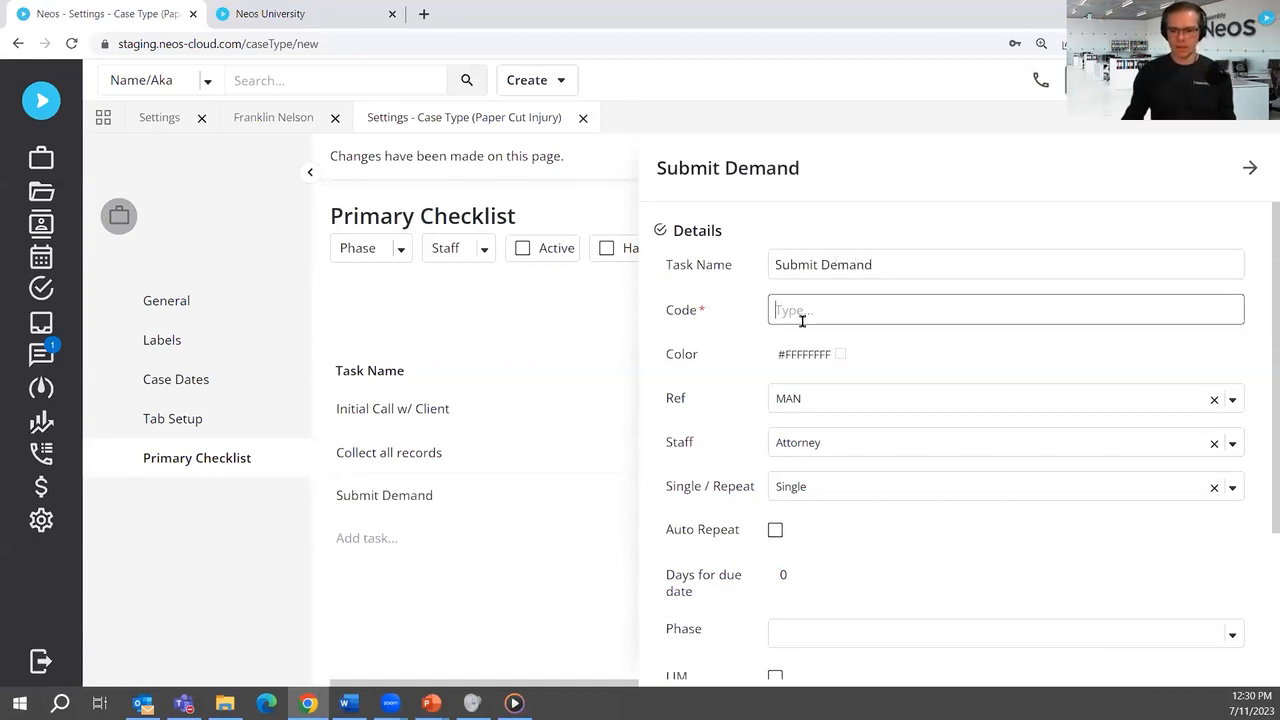
text(A010)
- Set the Submit Demand task's color to yellow, #FFFDFF07
click(1153, 343)
click(848, 357)
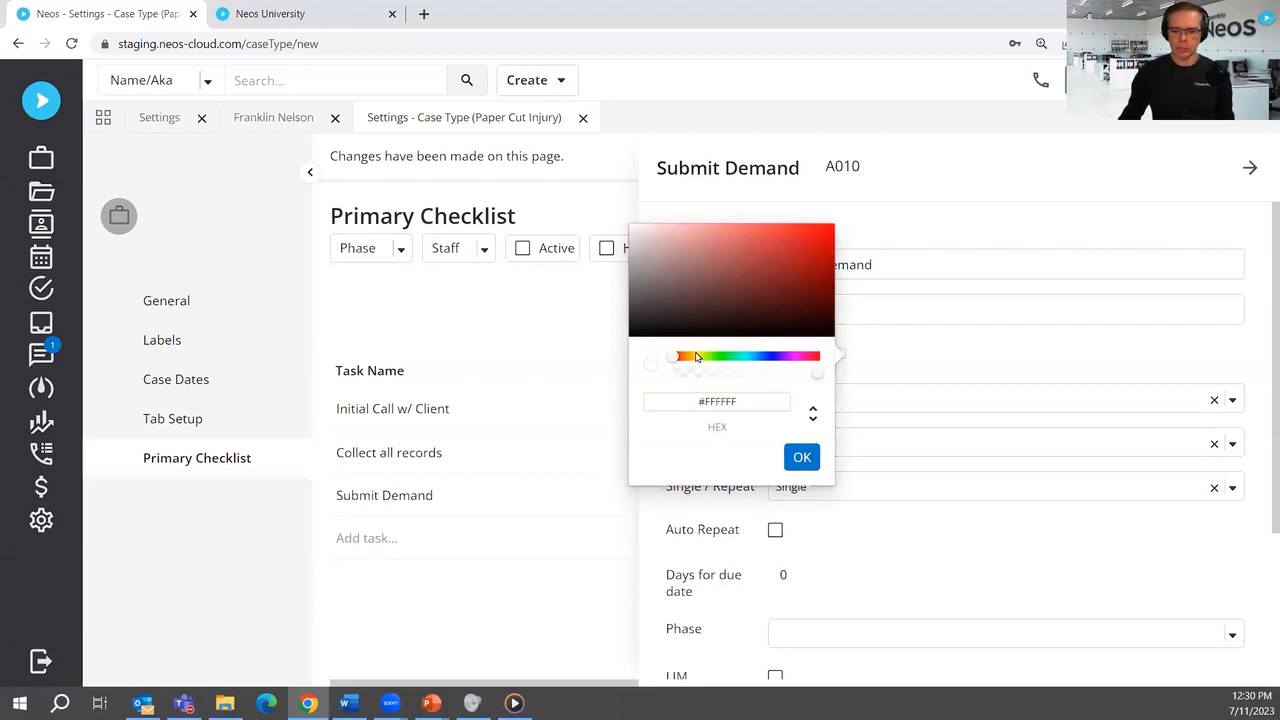
click(697, 357)
click(827, 236)
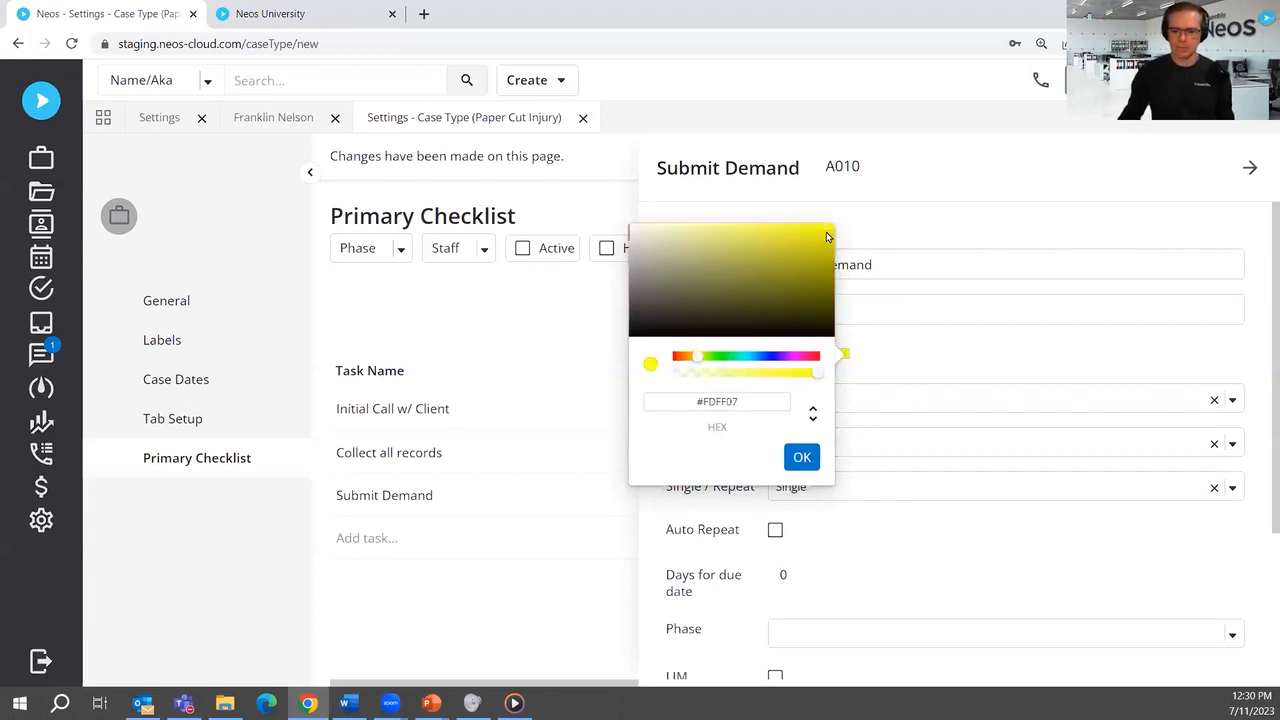
click(802, 457)
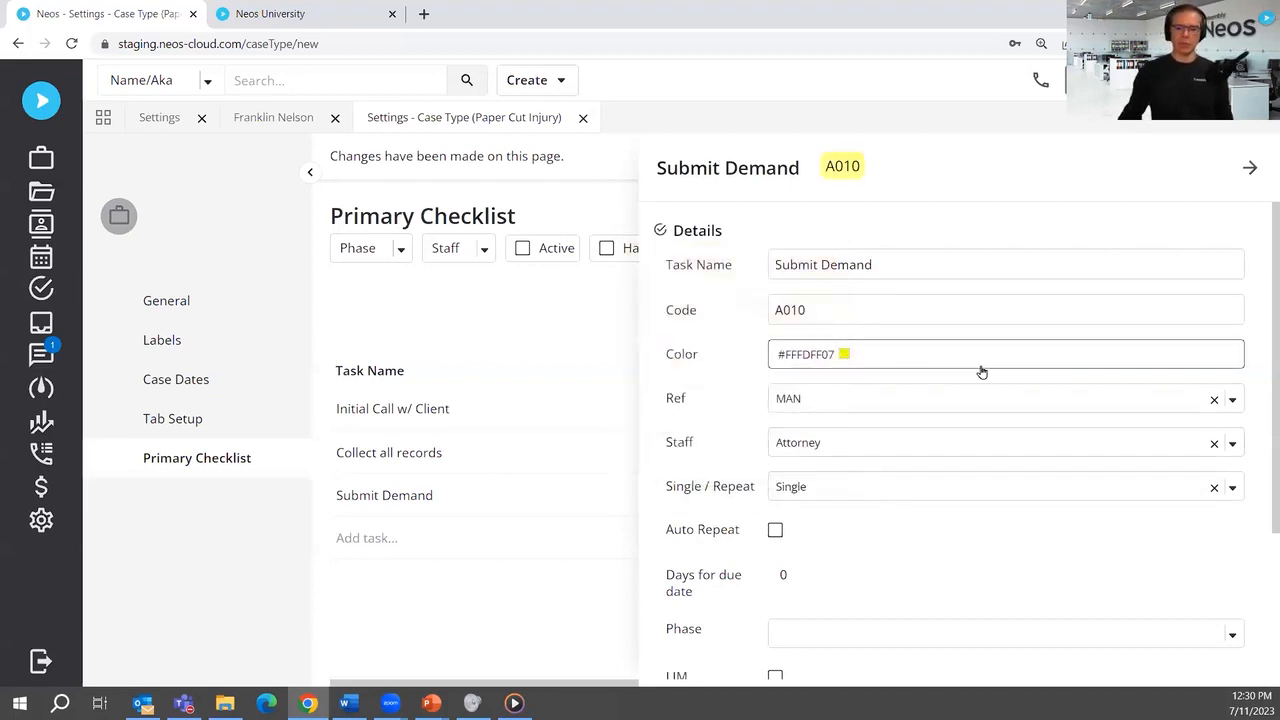
- Set the Submit Demand task's reference to A0005 and its staff to Paralegal, and close the details
click(906, 398)
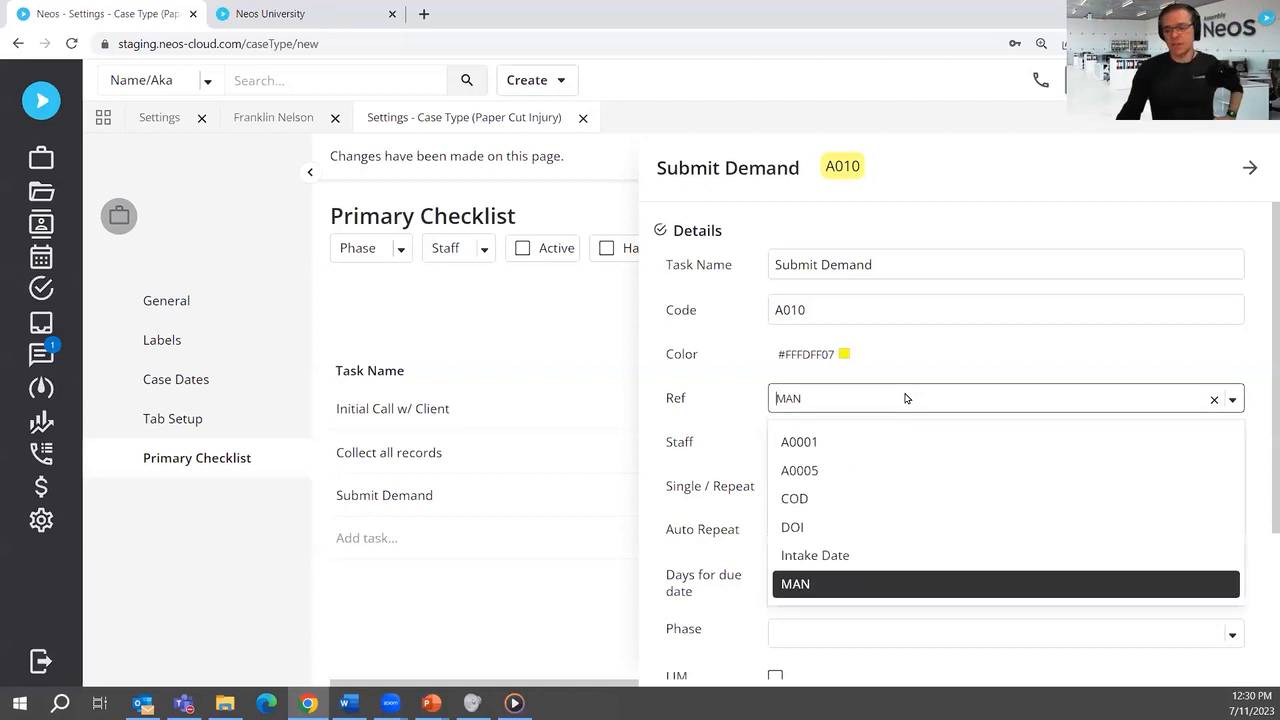
click(858, 470)
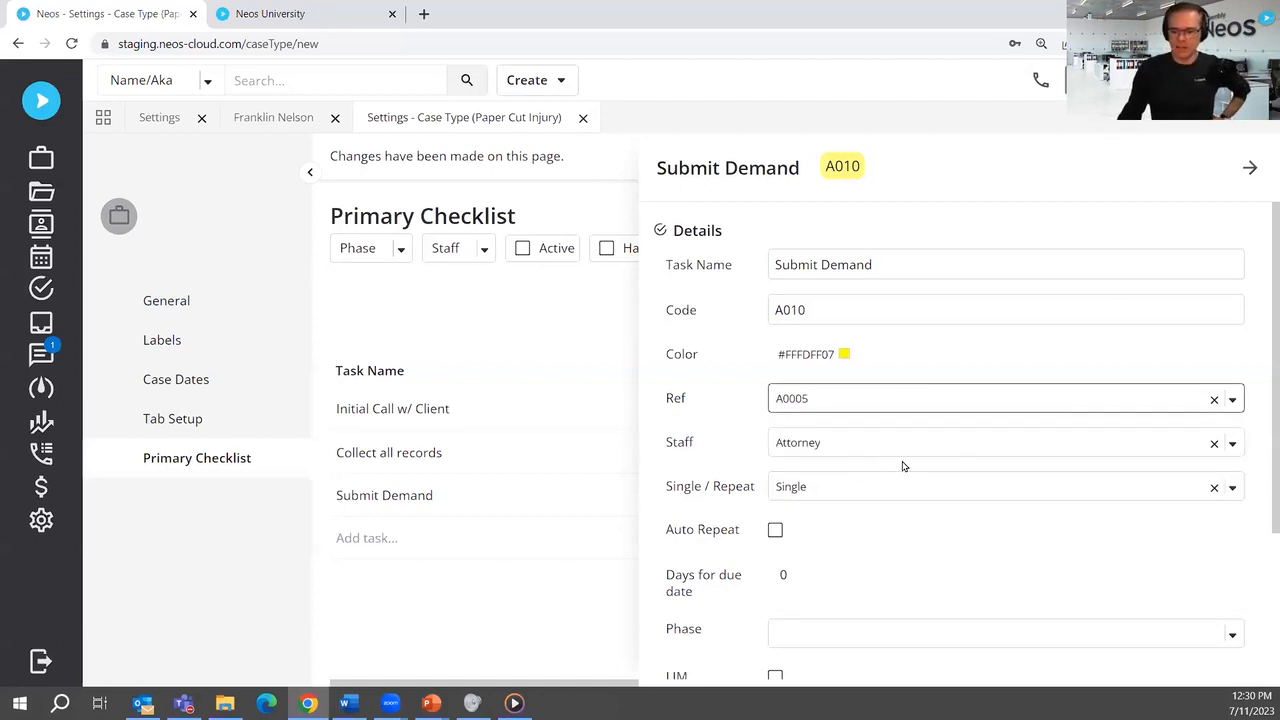
click(879, 448)
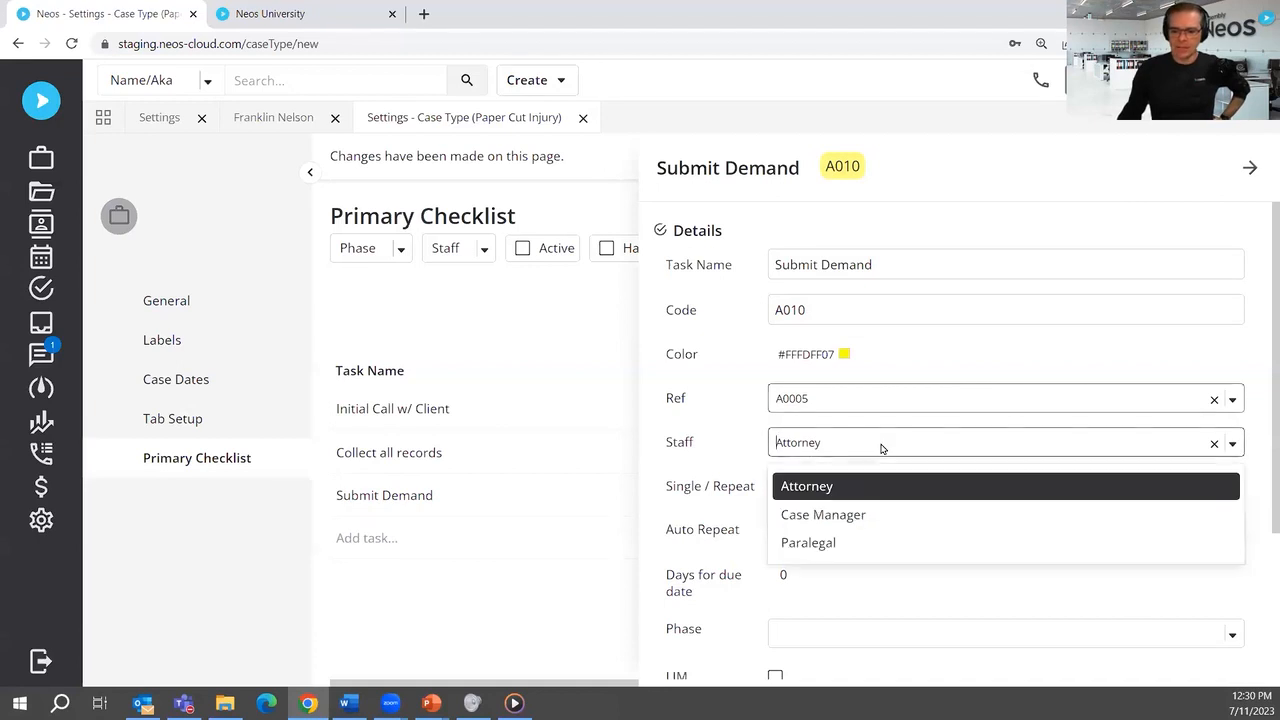
click(858, 541)
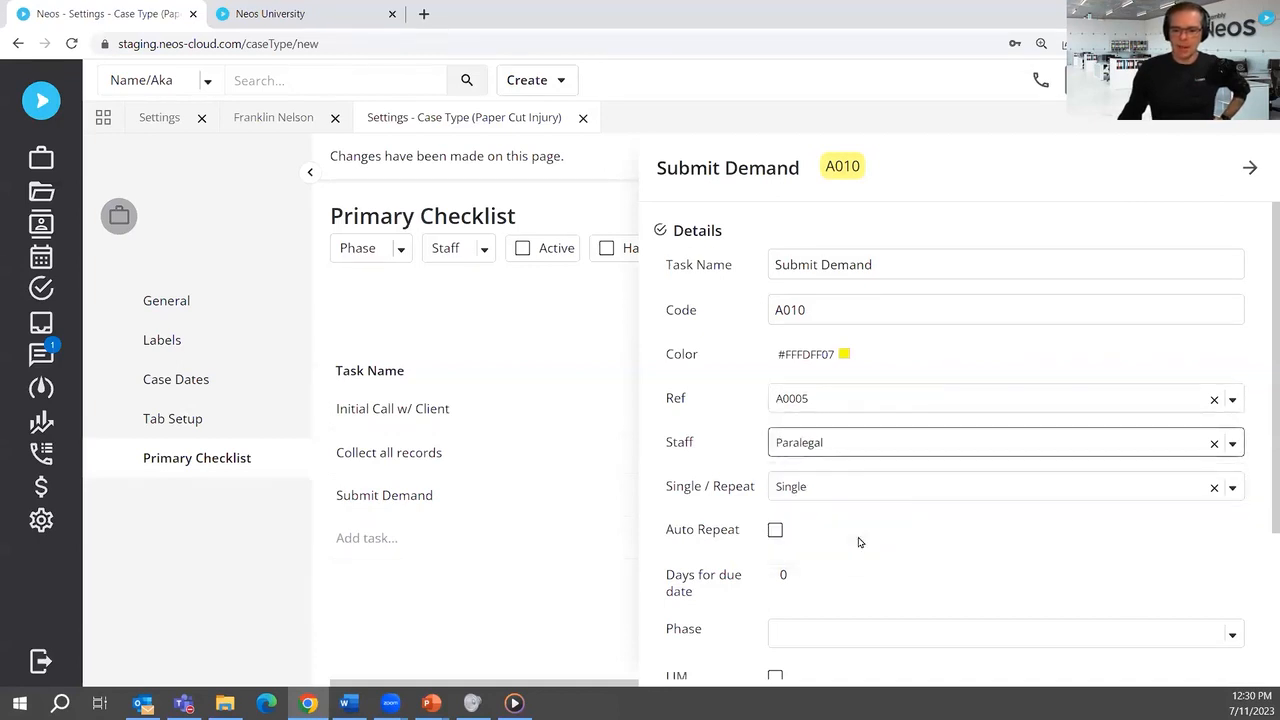
click(1249, 168)
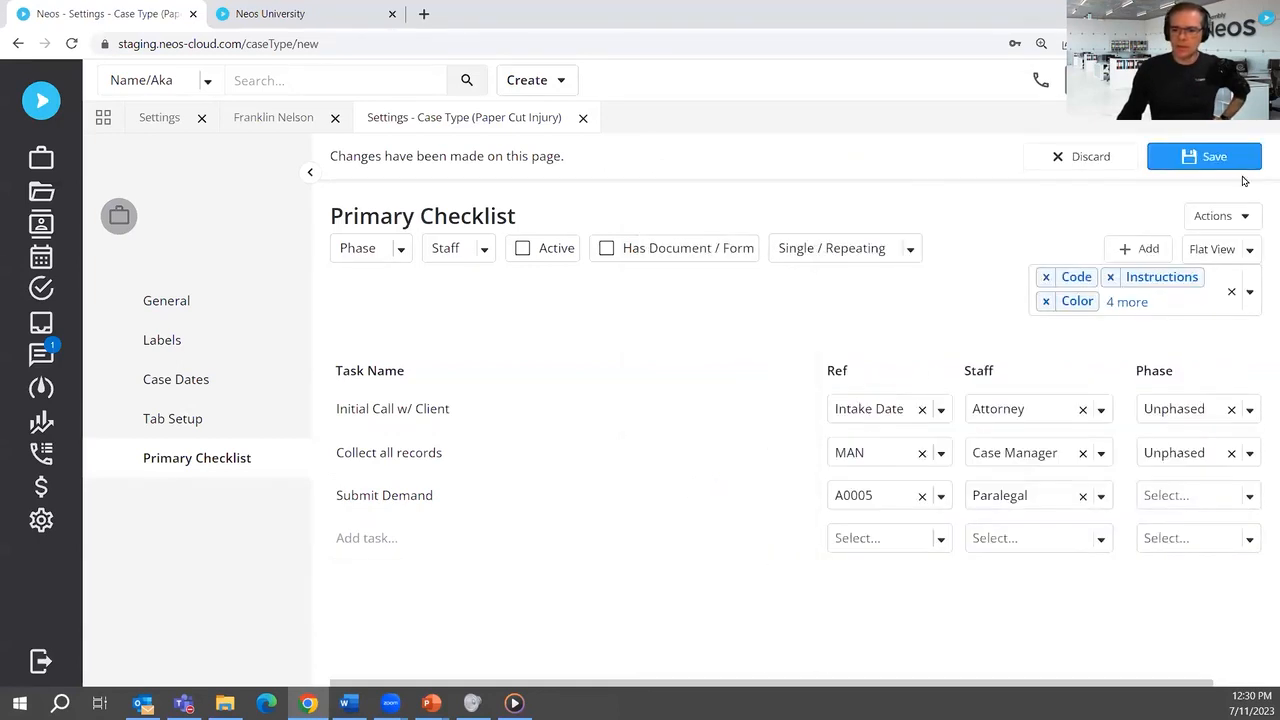
- Change the Collect all records task's reference to A0001 and save the checklist without applying the changes to existing open cases and intakes
click(941, 453)
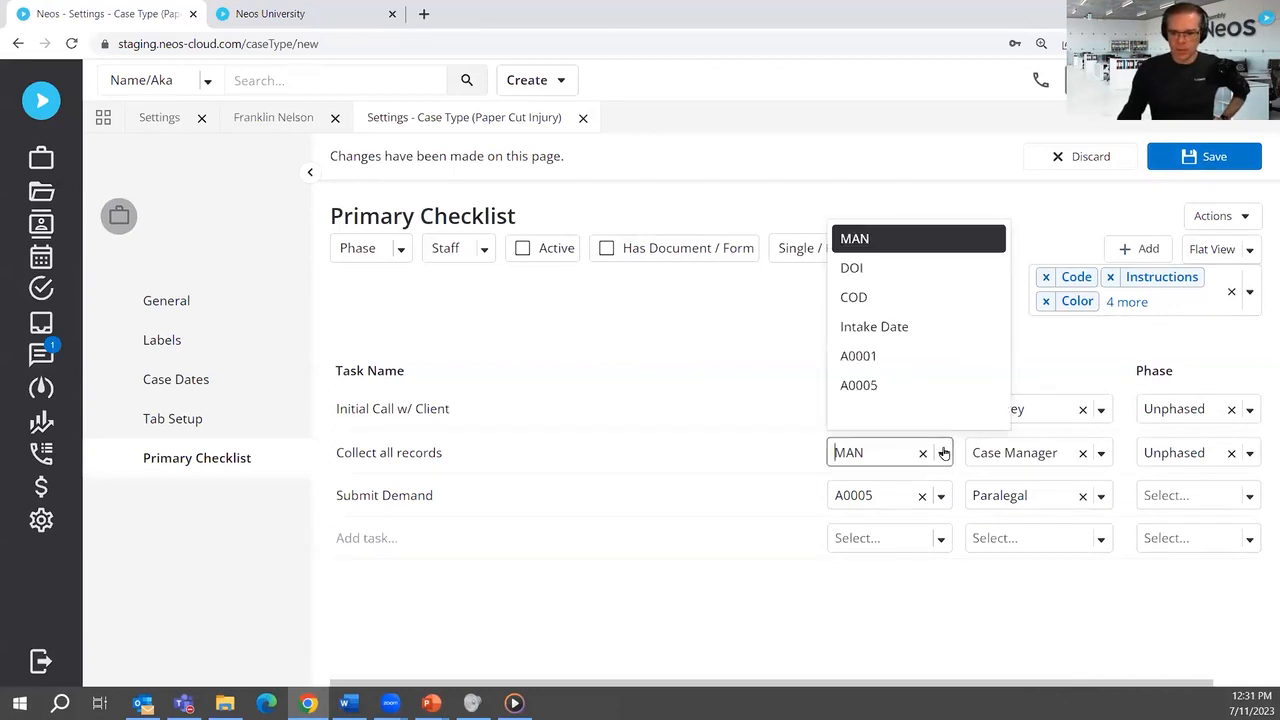
click(920, 364)
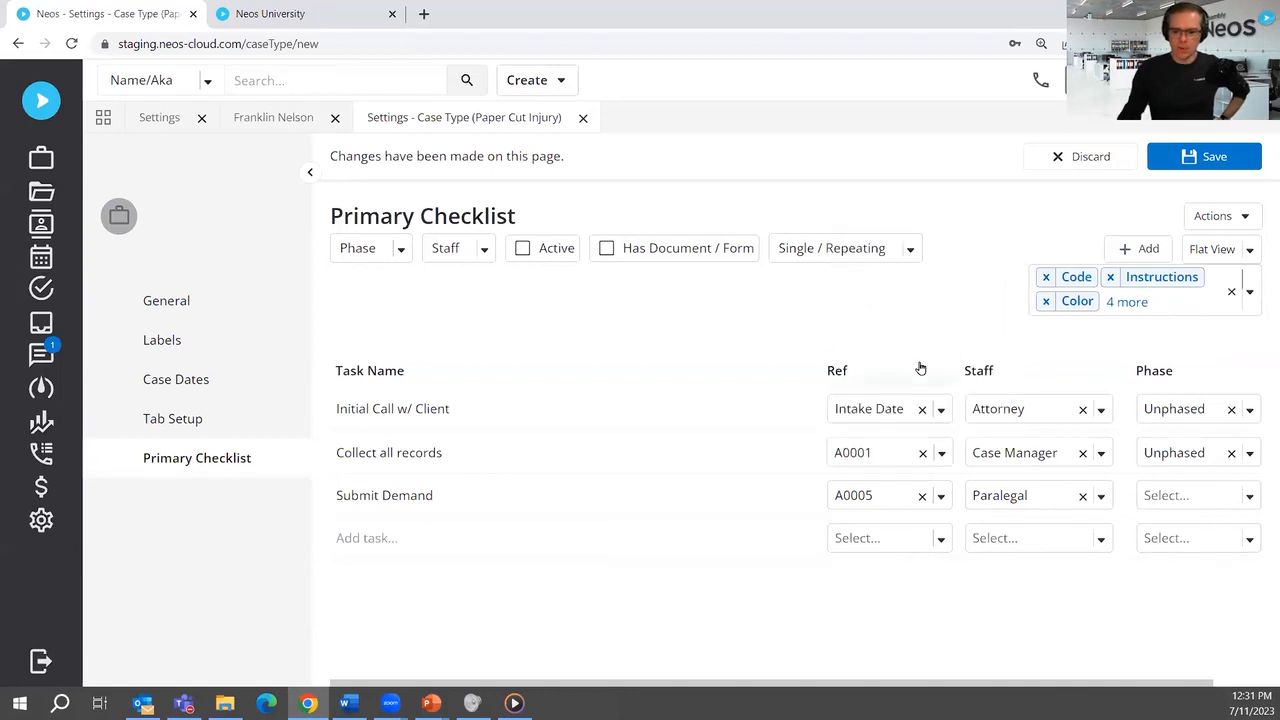
click(1211, 163)
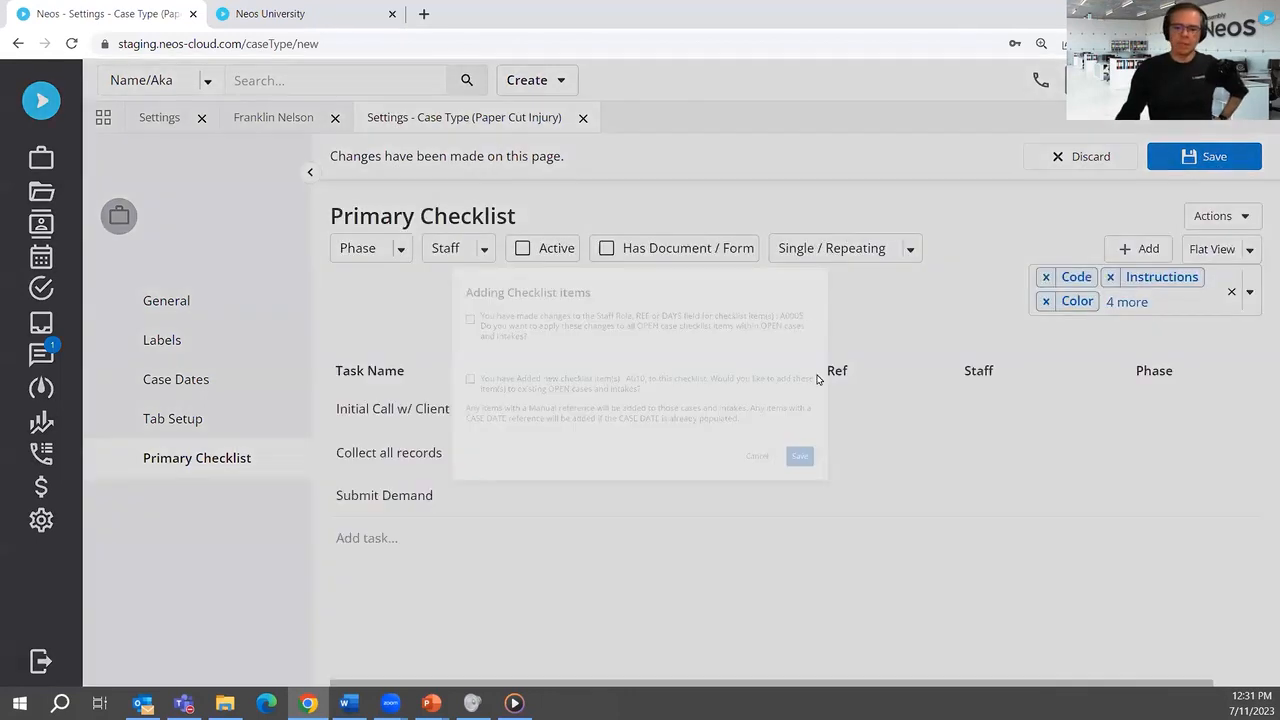
click(897, 507)
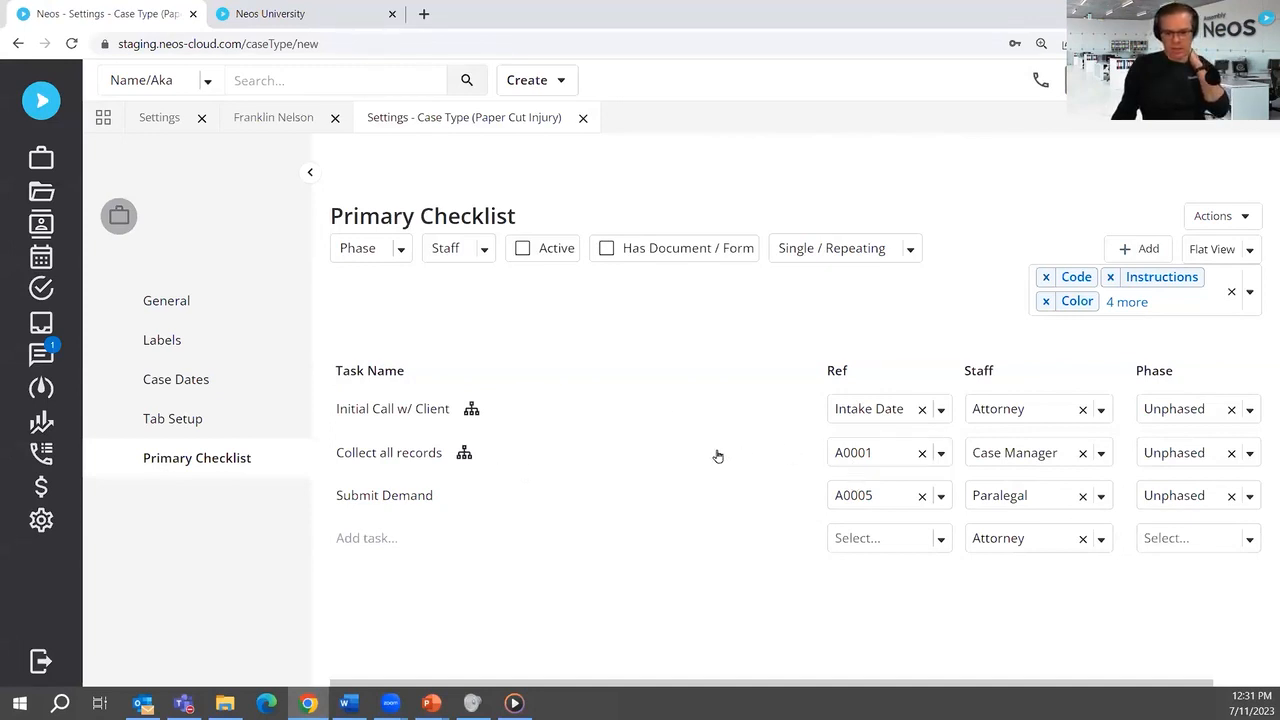
- View the full-width task list with its codes and colors, and return to the Case Types list in the settings
click(310, 172)
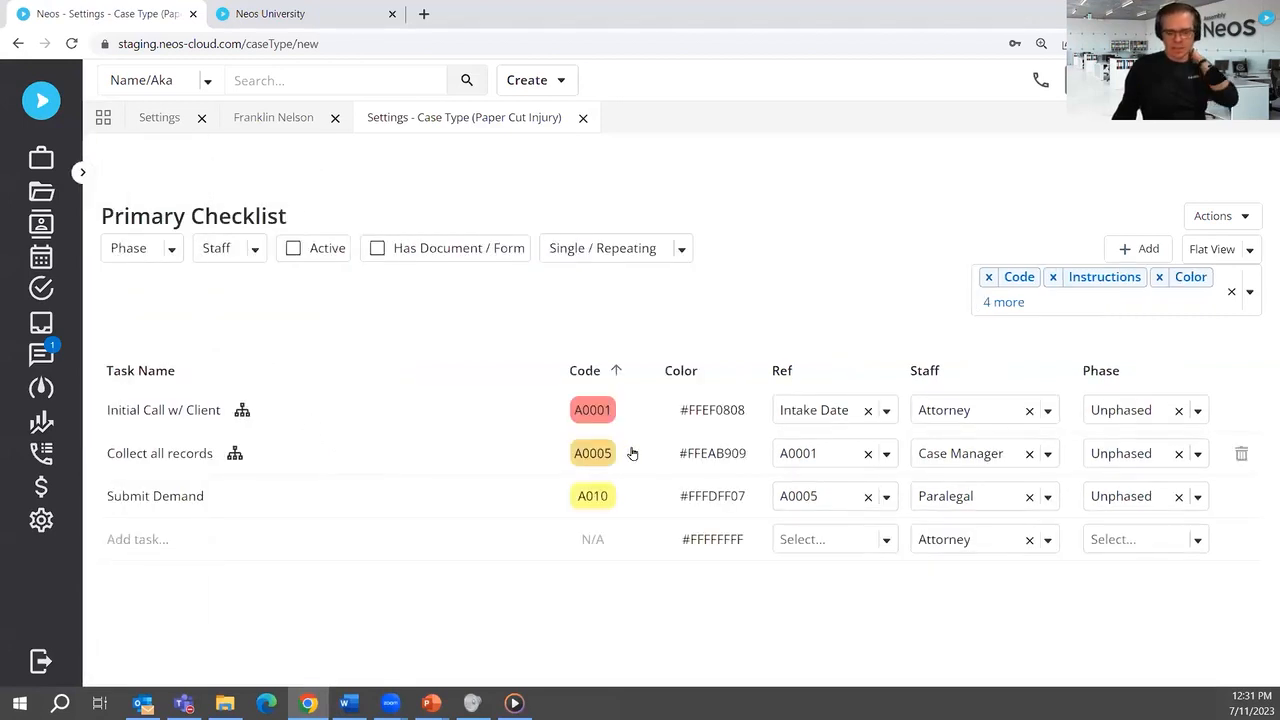
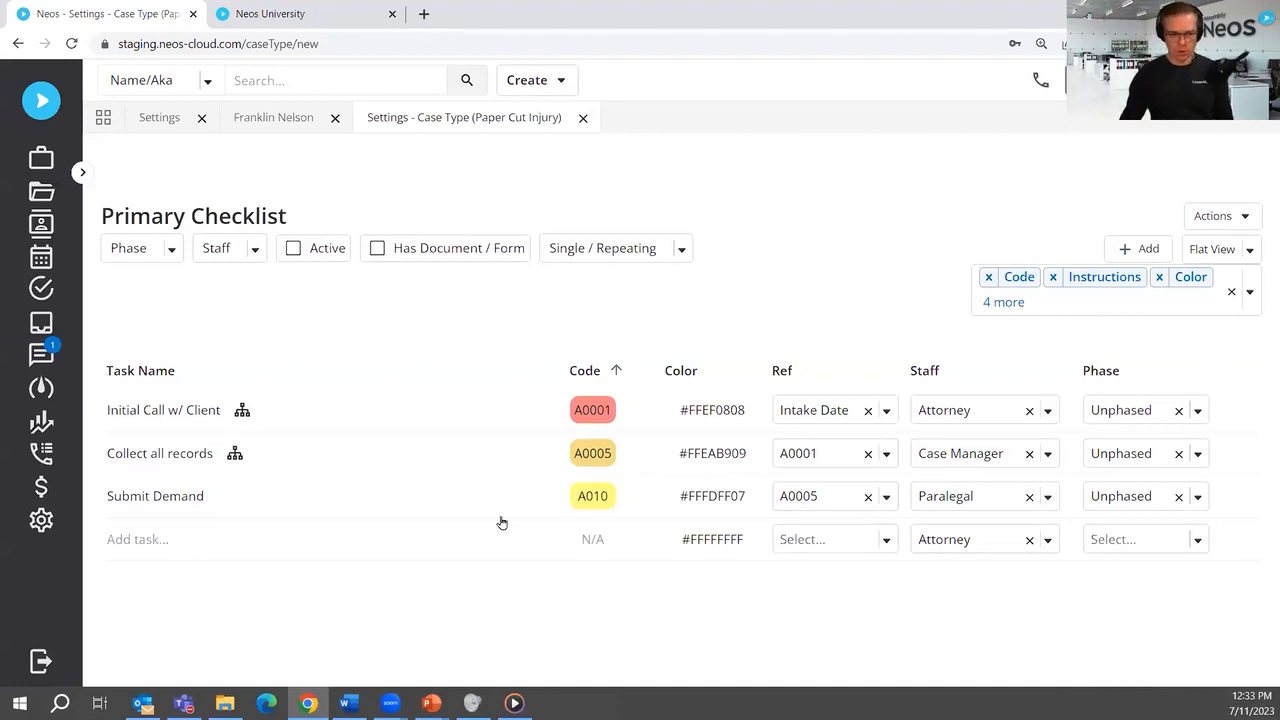
click(159, 119)
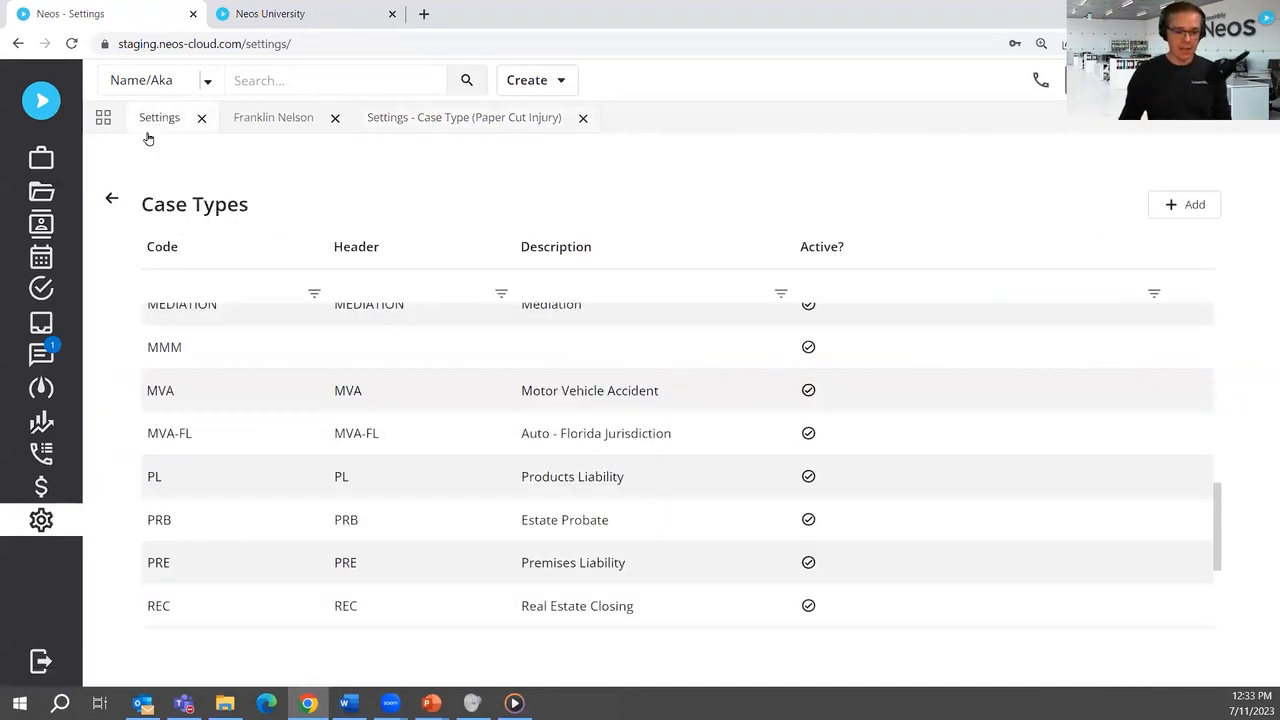
- Open the Permission Groups settings and select the Administrator Role group
click(104, 203)
scroll(297, 333, down, 10)
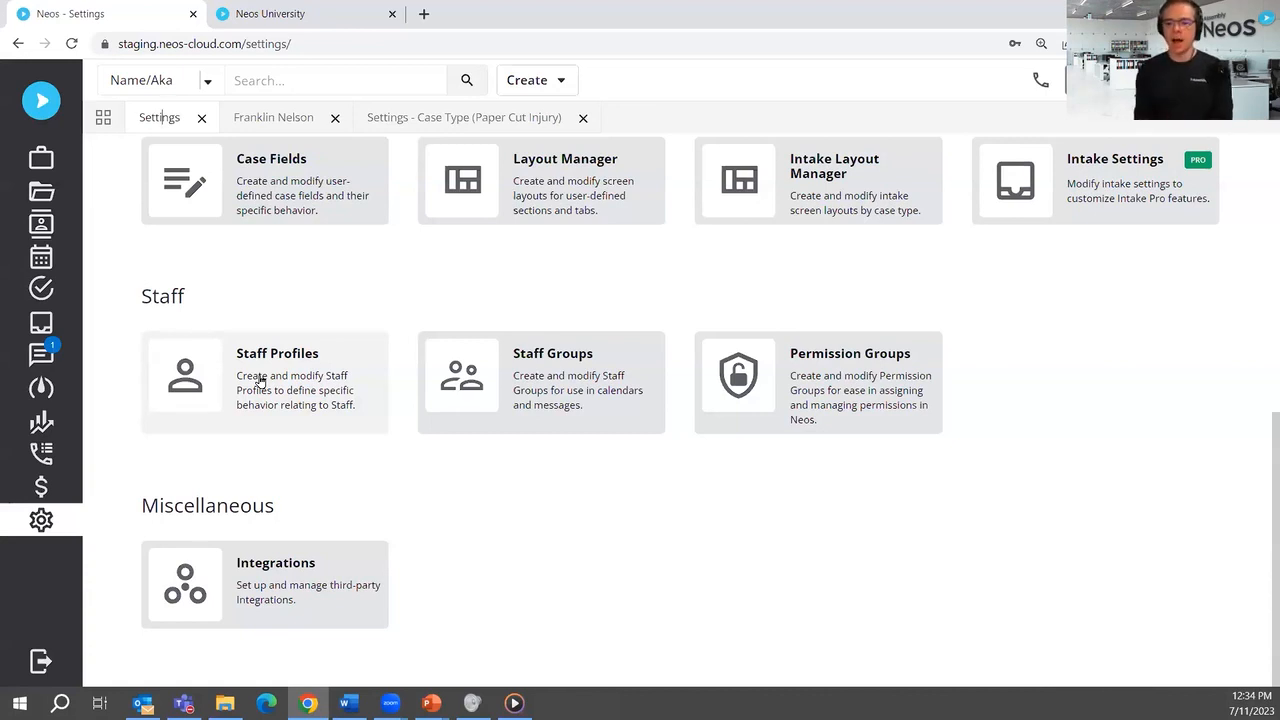
click(803, 374)
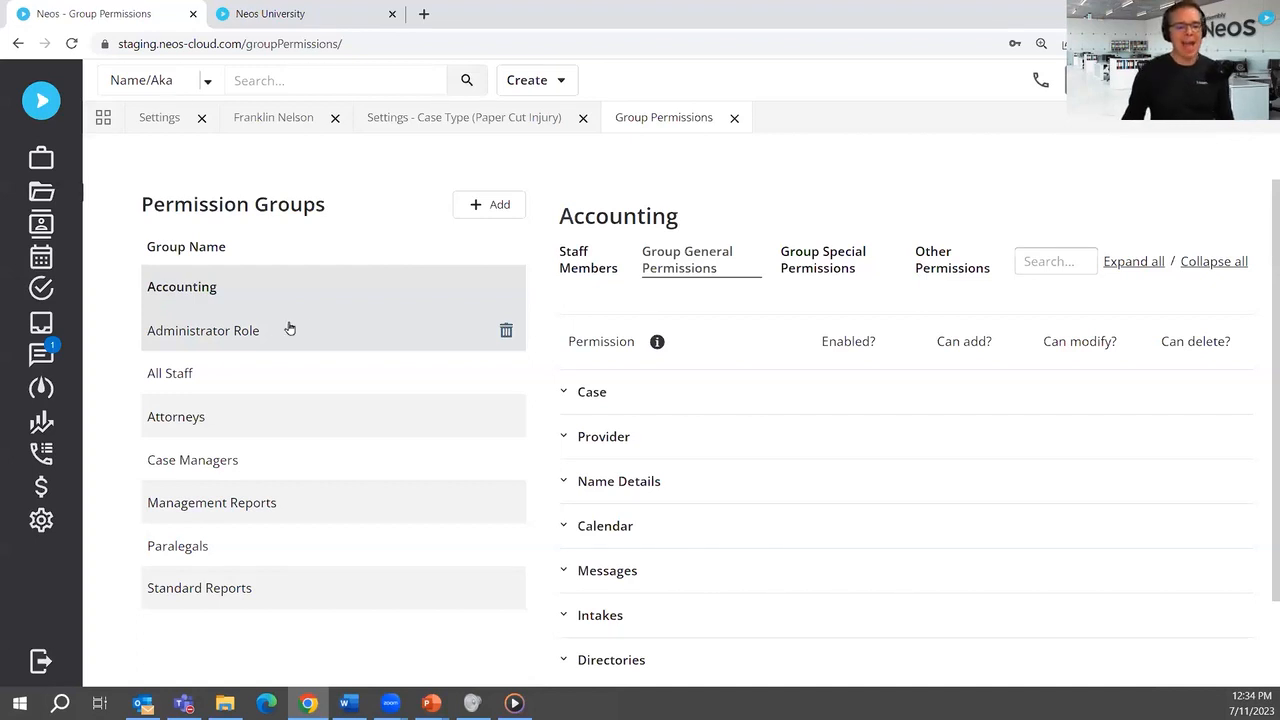
click(224, 338)
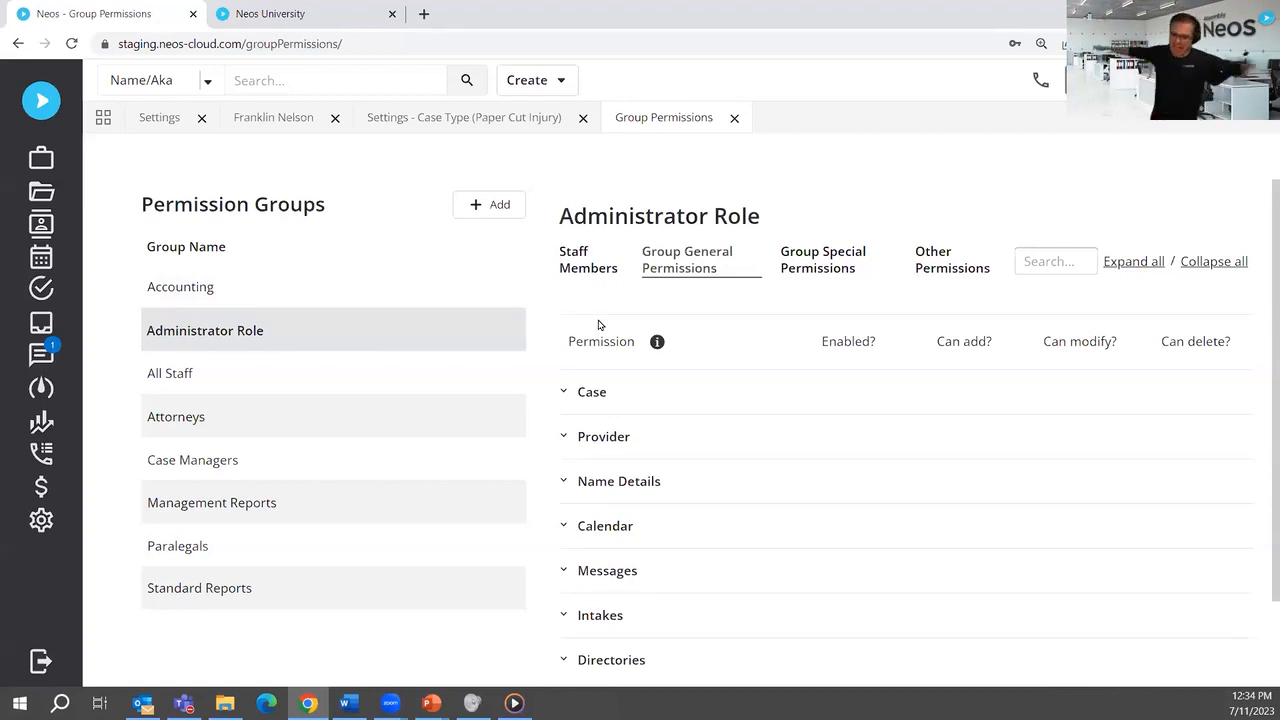
- Expand all general permissions of the Administrator Role group and review the enabled, add, modify and delete rights in each category
click(1117, 263)
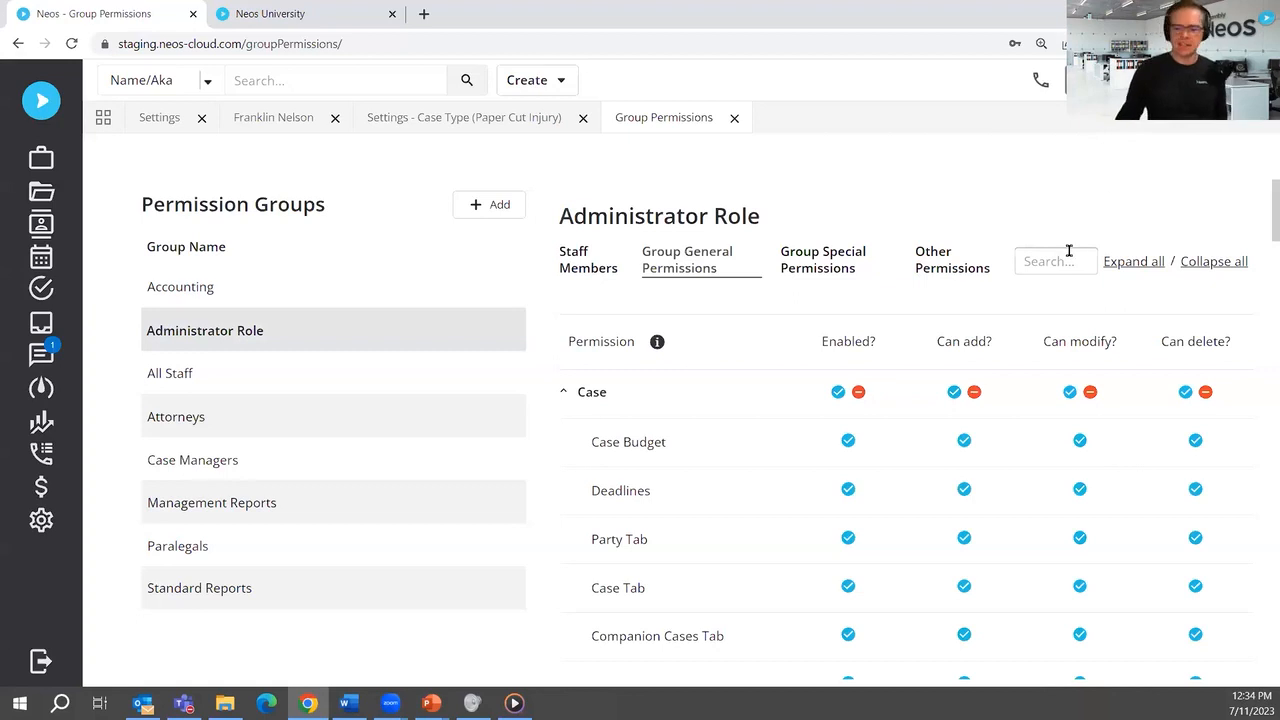
scroll(1032, 419, down, 10)
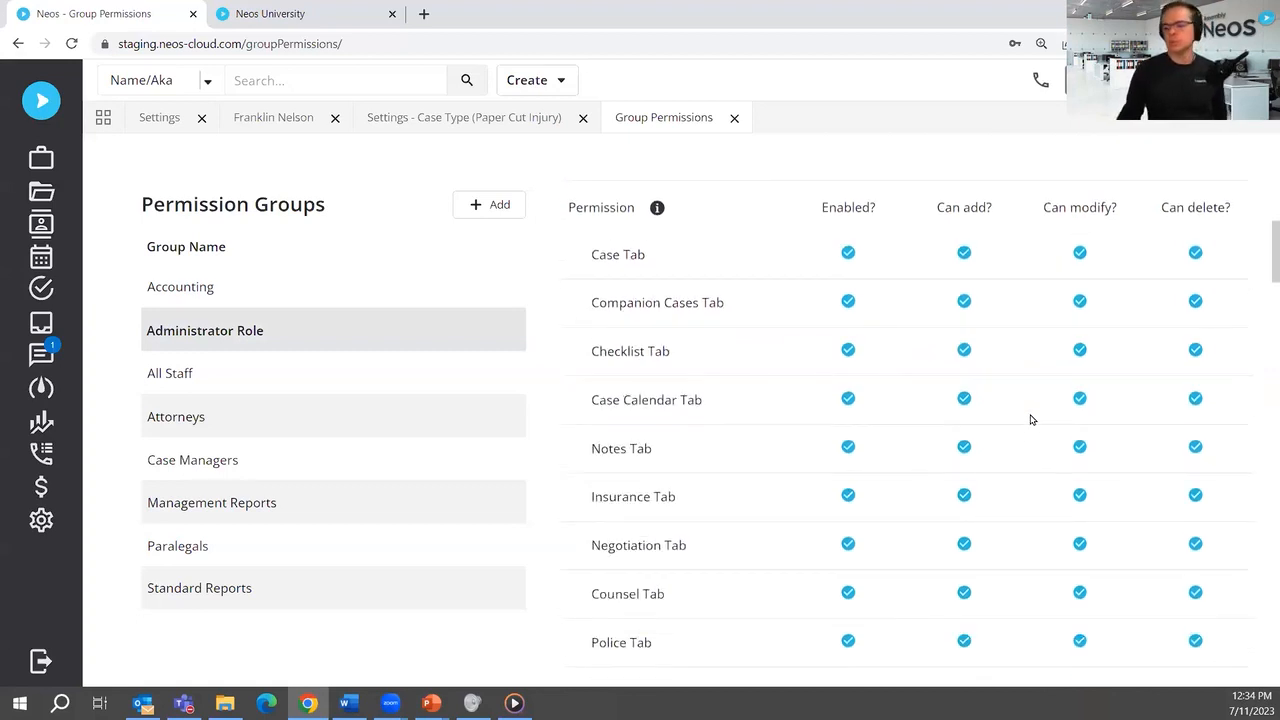
scroll(1032, 419, down, 5)
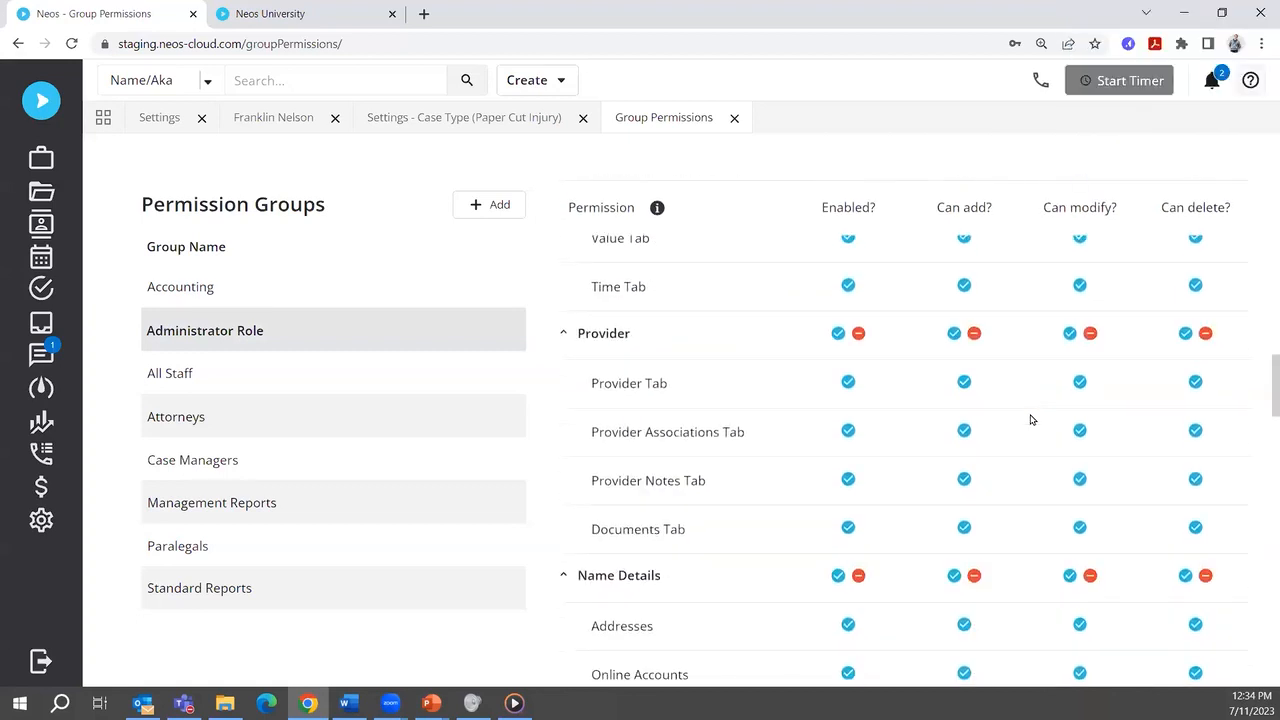
scroll(1032, 419, down, 3)
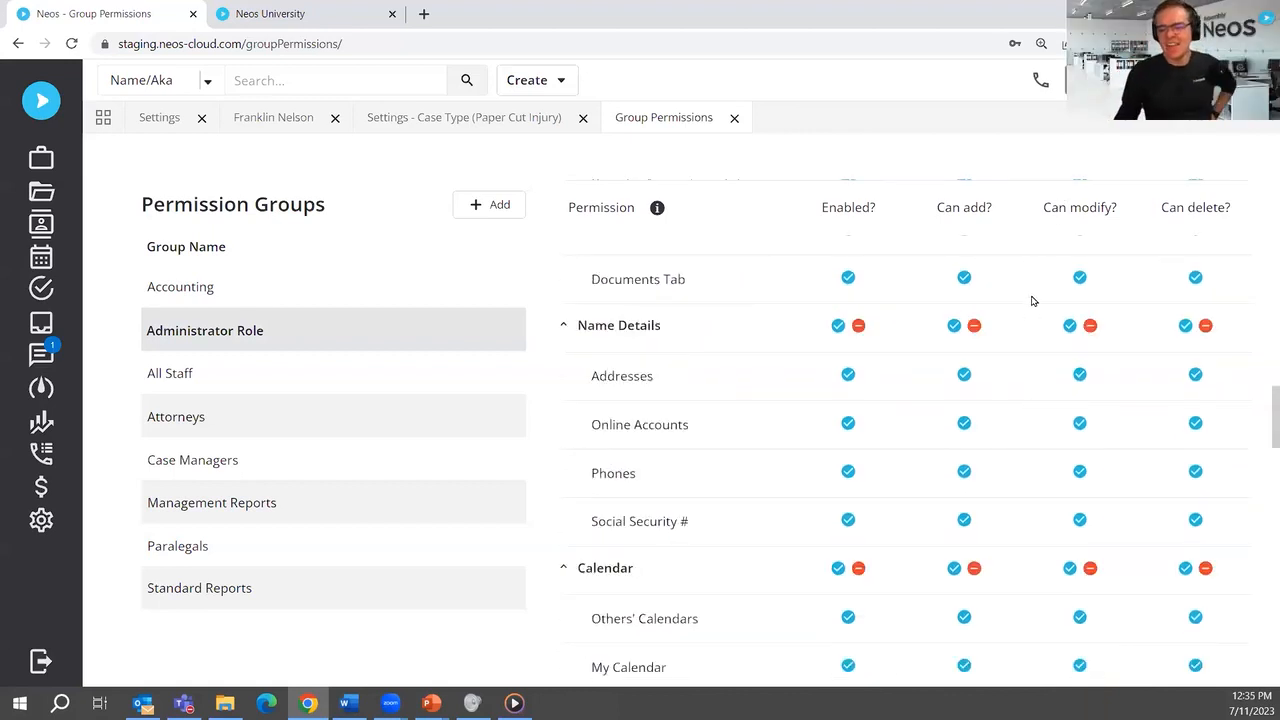
scroll(1034, 311, down, 3)
scroll(1068, 374, down, 15)
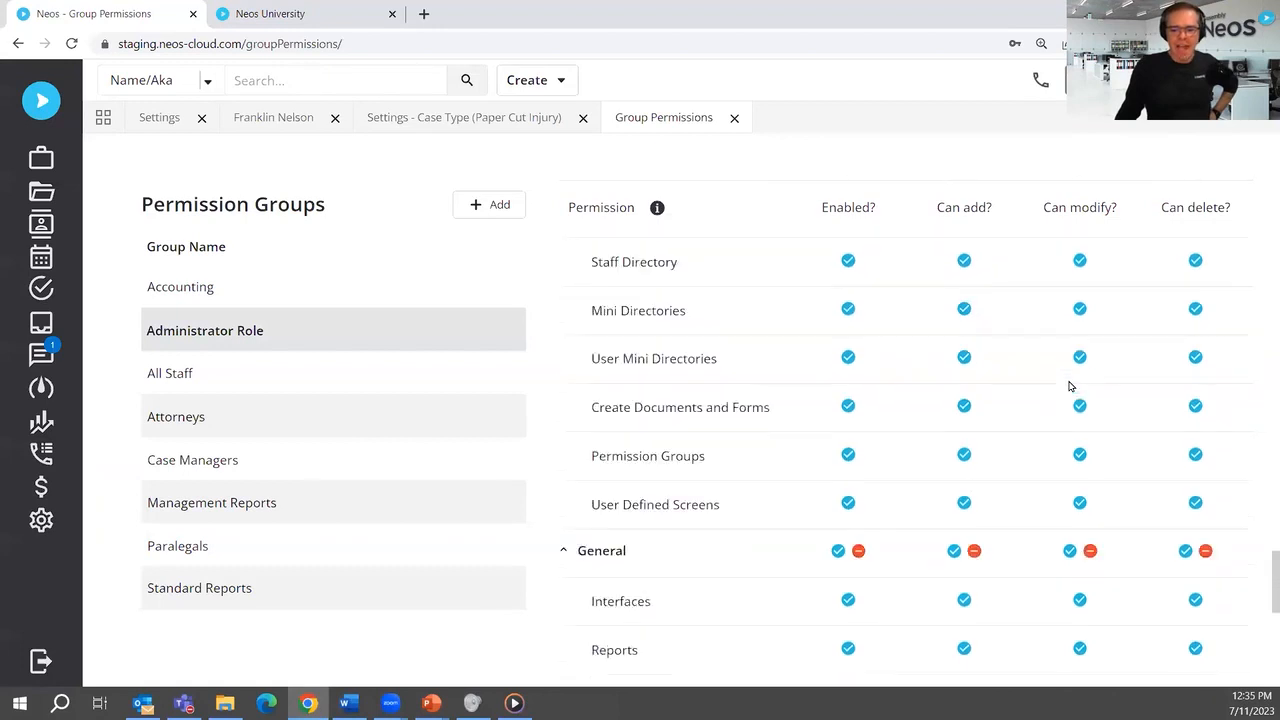
scroll(1061, 400, up, 20)
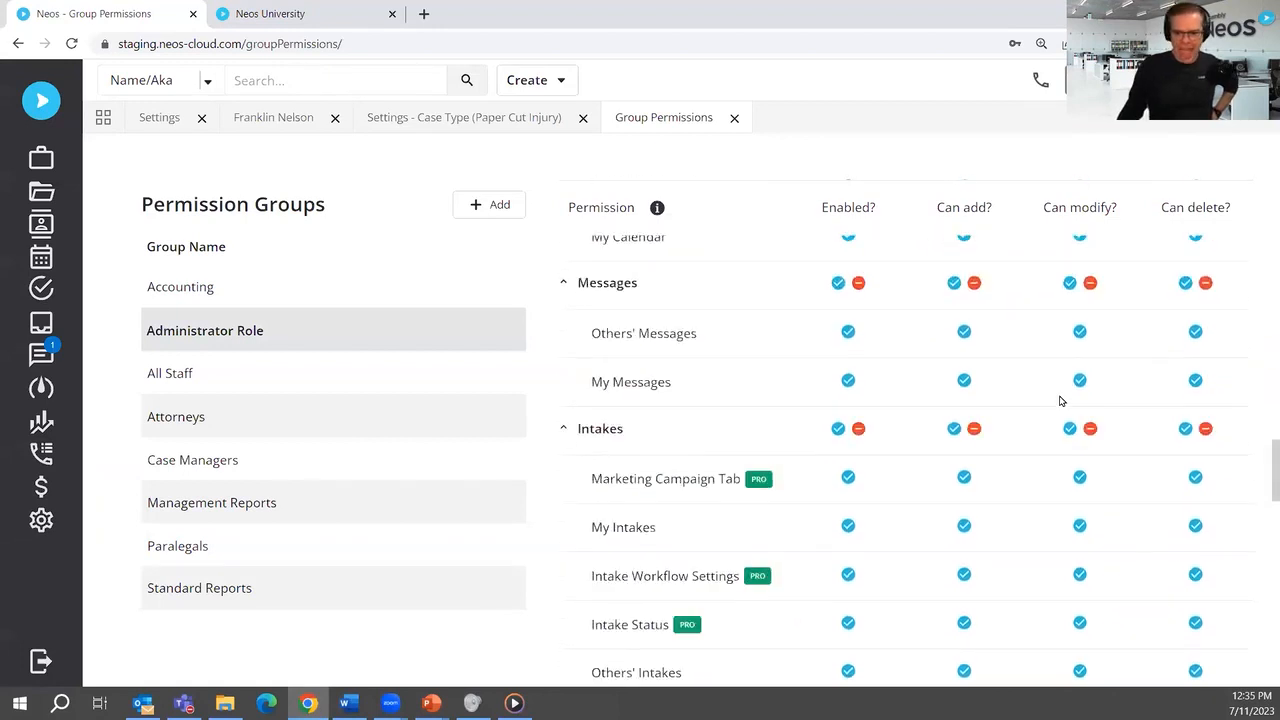
scroll(1052, 396, up, 2)
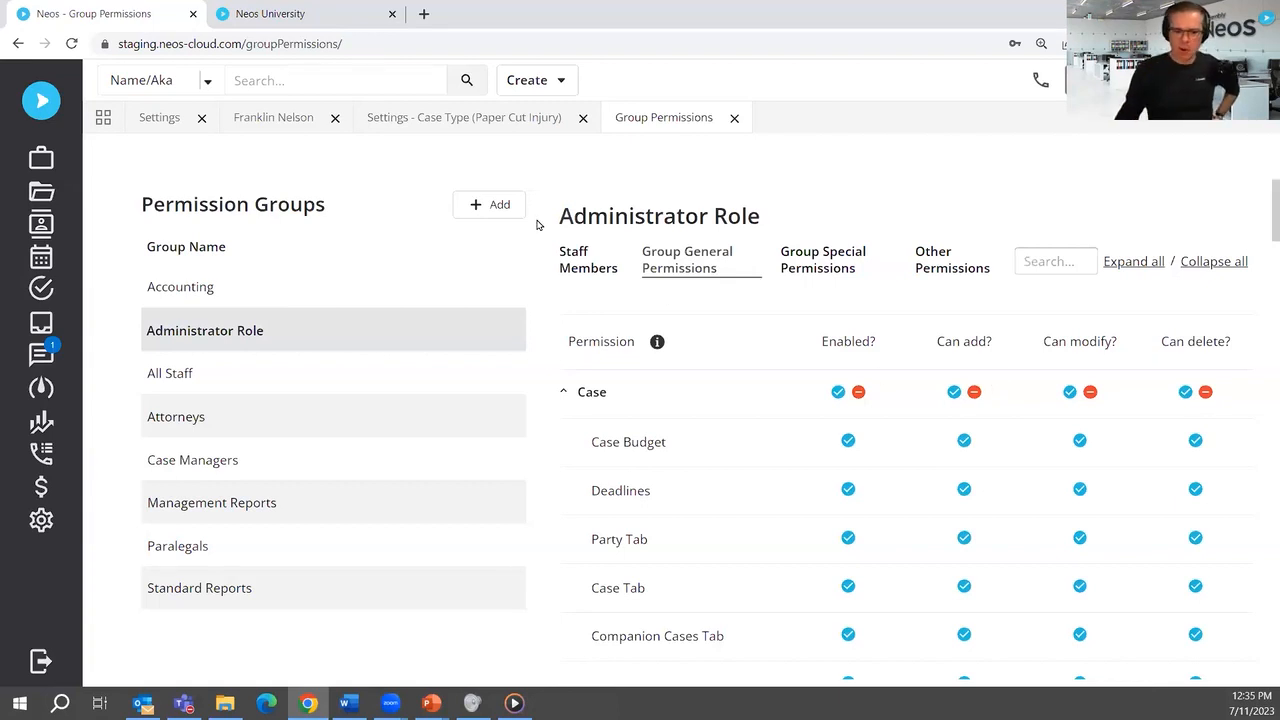
- Examine the Administrator Role group's staff members and look through the full staff list for those assigned to it
click(575, 258)
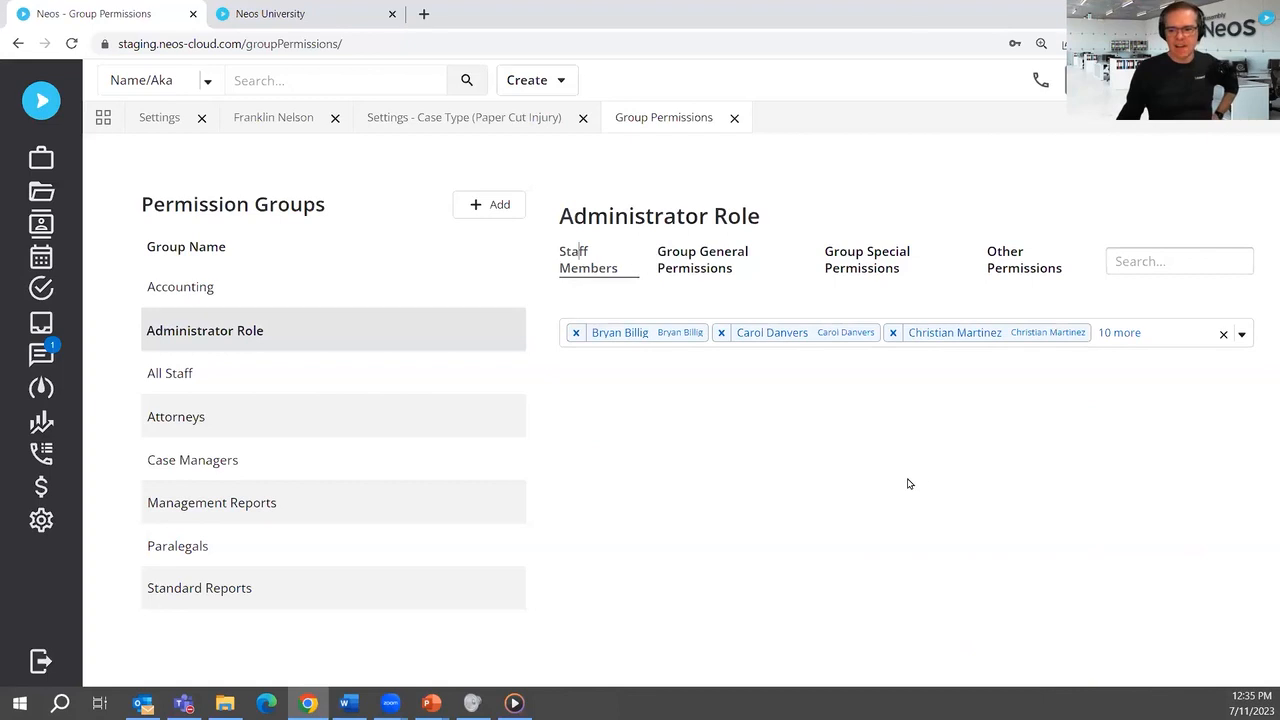
click(1241, 335)
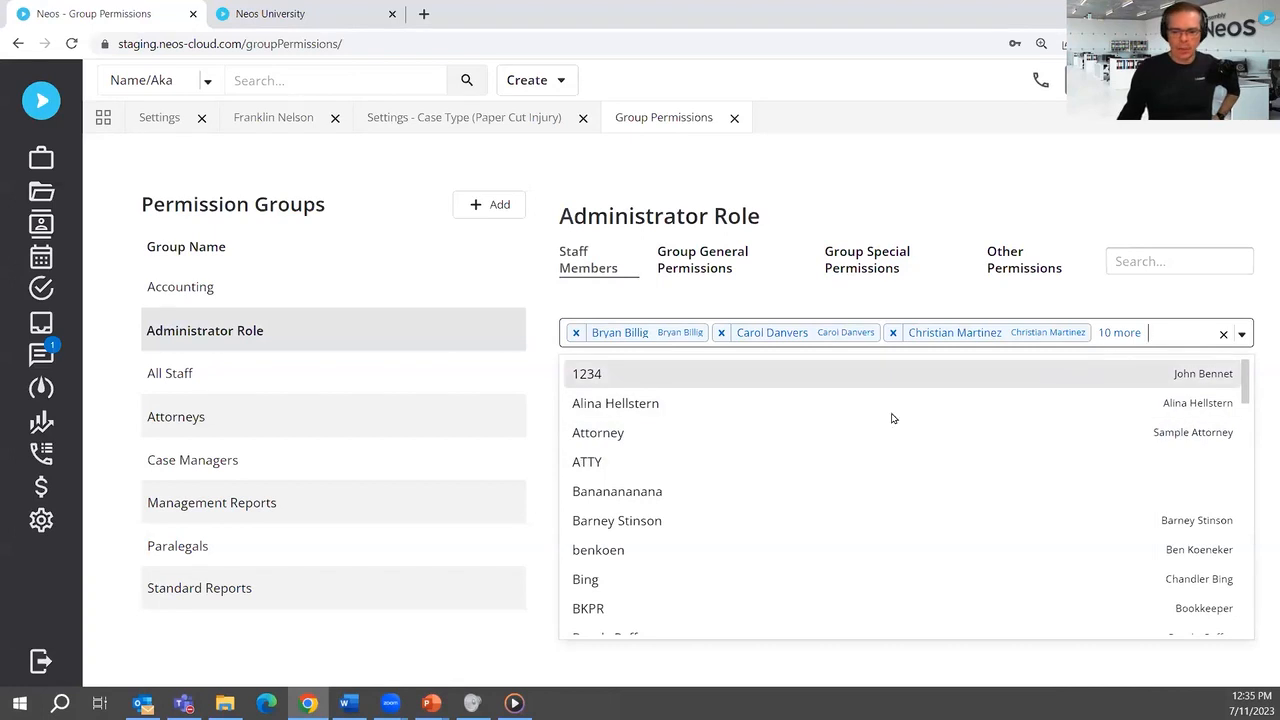
scroll(891, 417, down, 4)
scroll(789, 477, down, 2)
scroll(709, 474, up, 1)
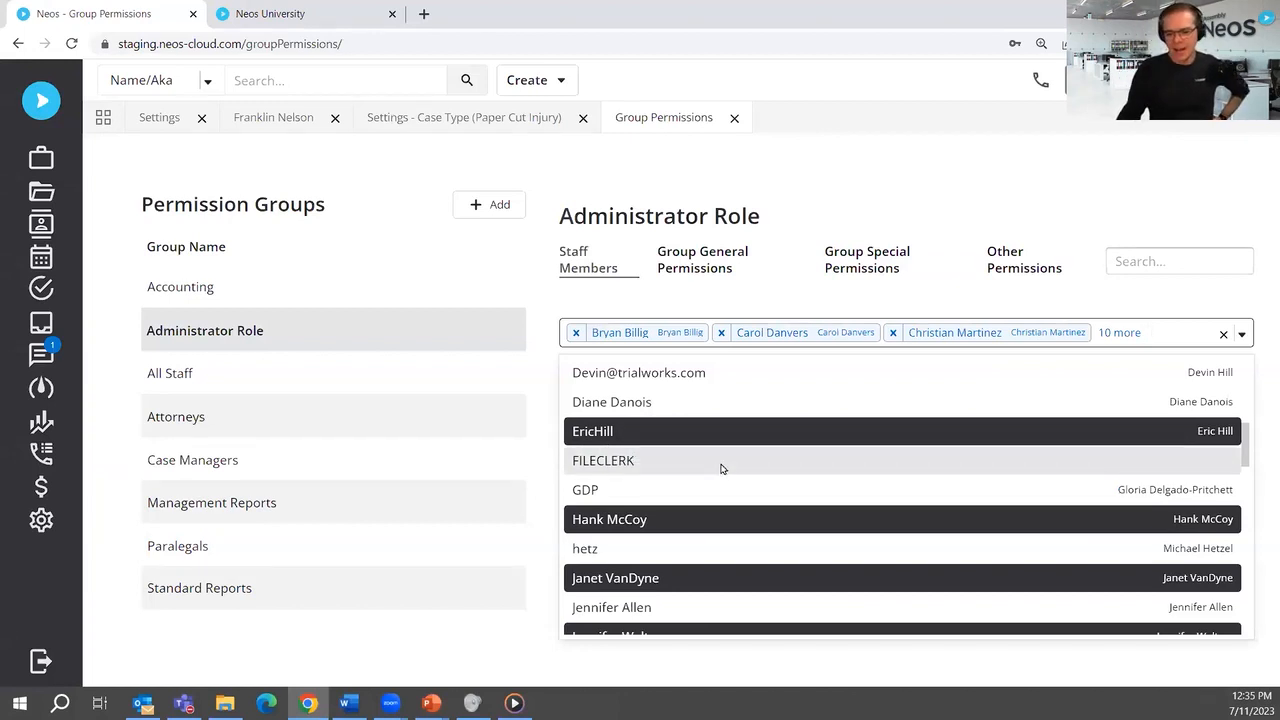
scroll(740, 470, down, 5)
scroll(740, 482, down, 4)
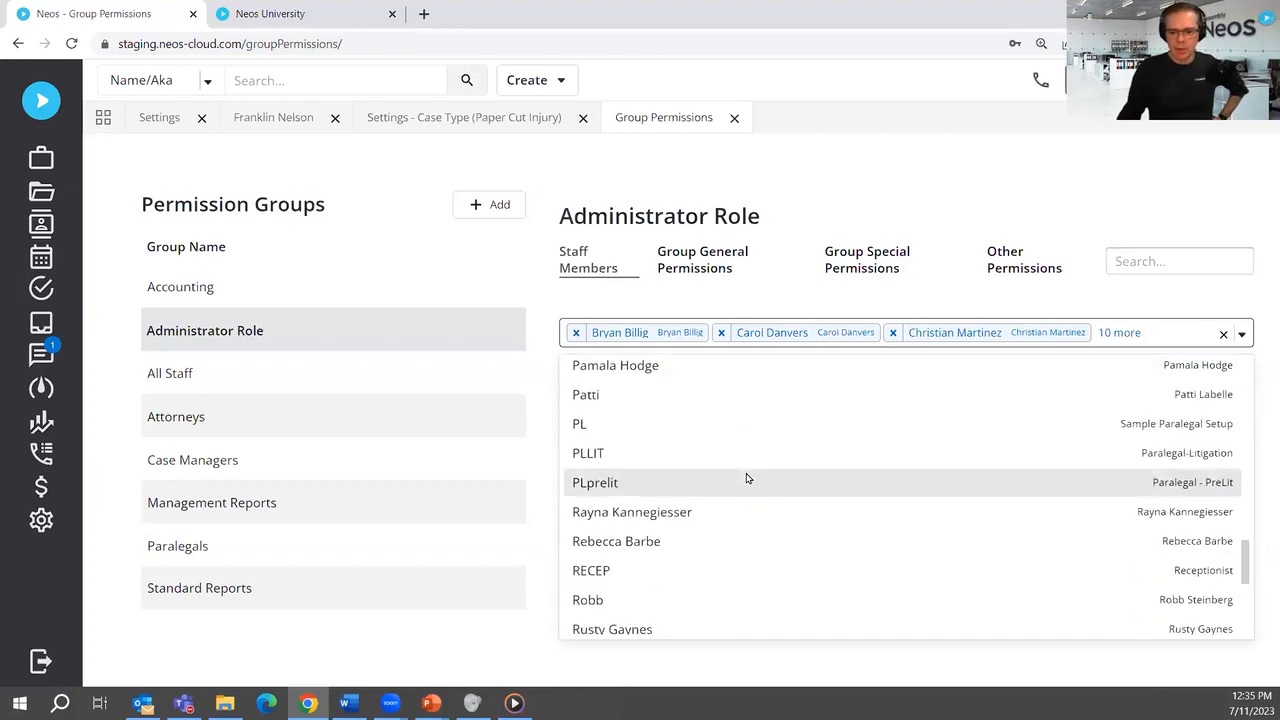
scroll(748, 484, up, 2)
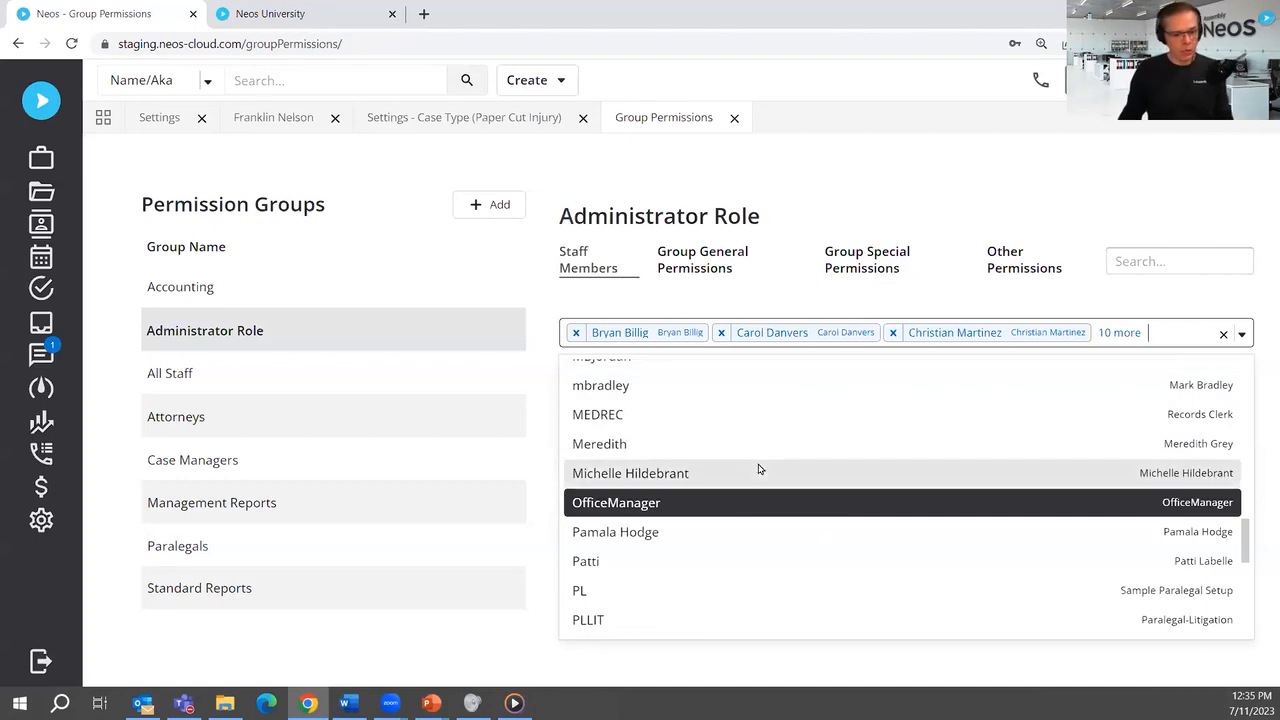
scroll(758, 469, down, 1)
scroll(758, 469, down, 4)
scroll(757, 472, up, 3)
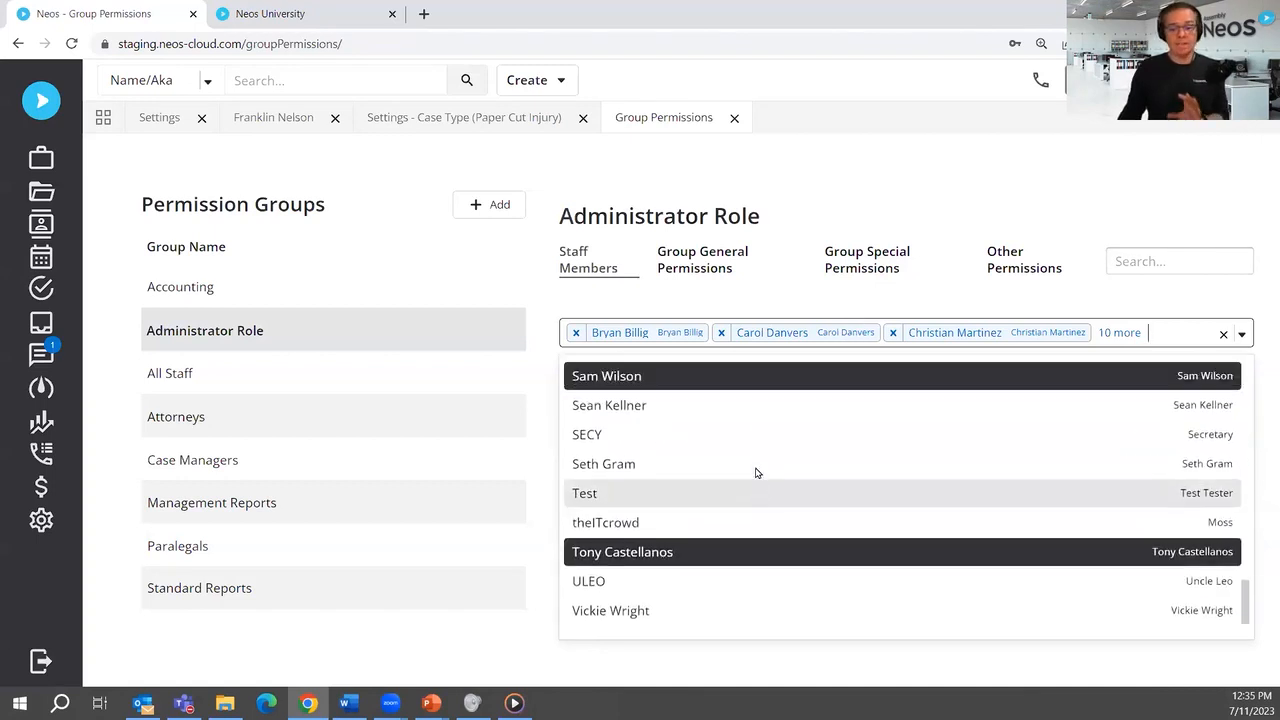
scroll(757, 472, up, 5)
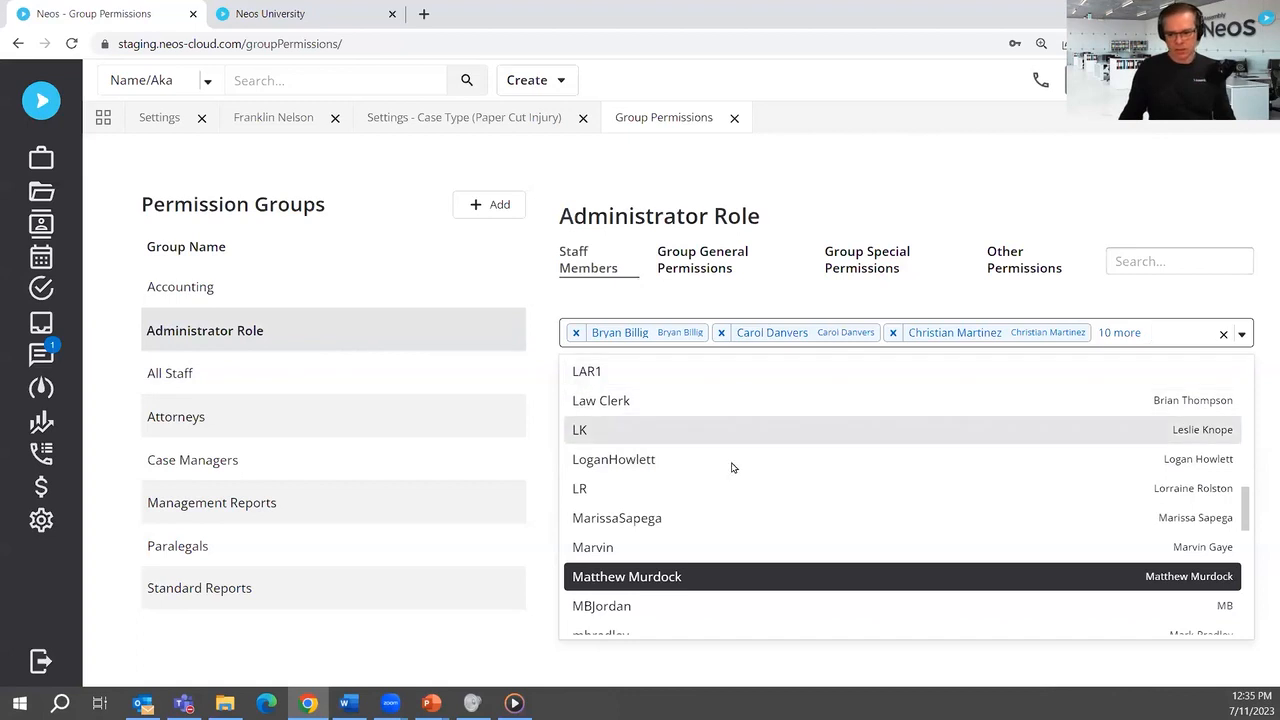
scroll(740, 467, up, 10)
- Review the Administrator Role's expanded general permissions for cases and providers again, and close Group Permissions
click(709, 252)
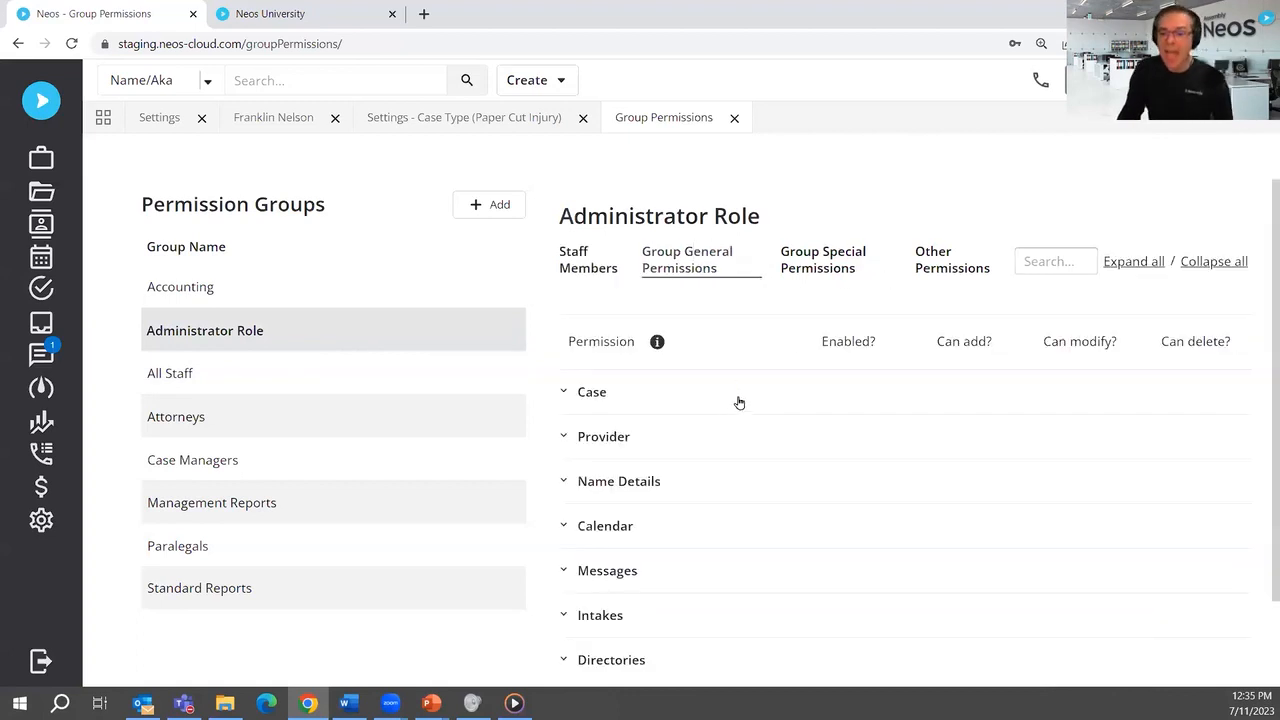
click(1138, 264)
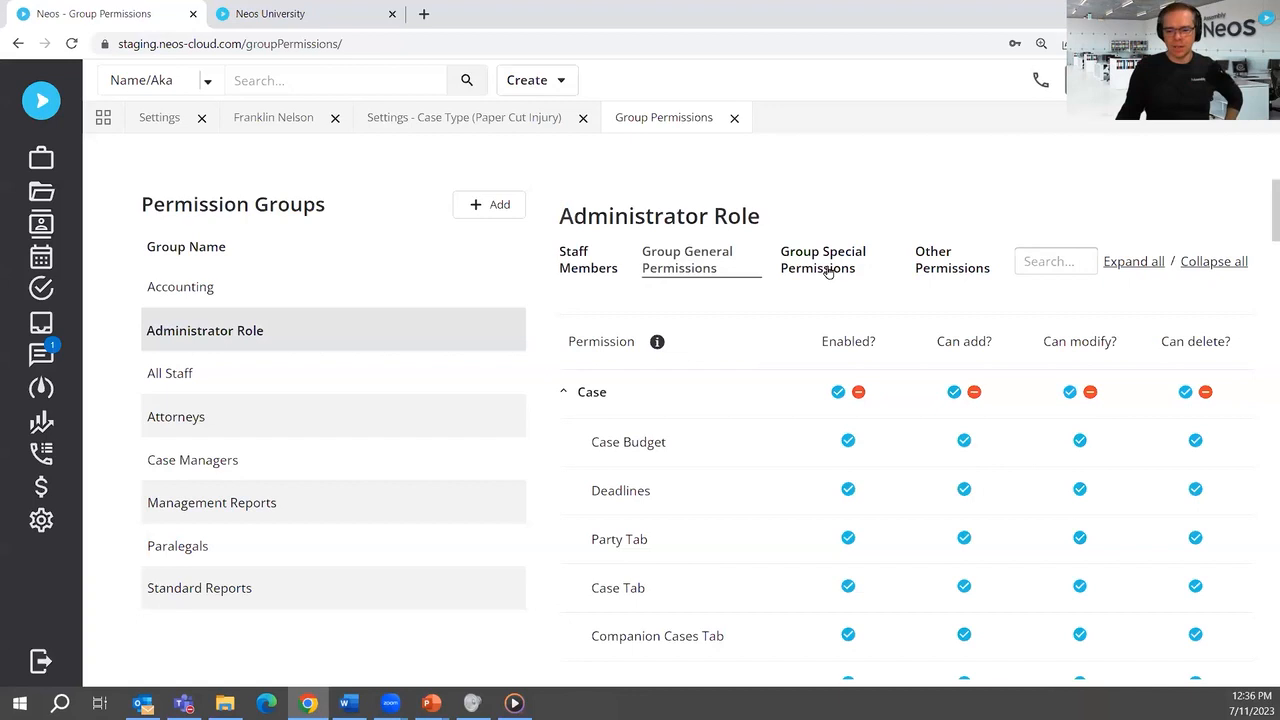
scroll(750, 525, down, 8)
scroll(754, 528, down, 6)
scroll(754, 528, up, 2)
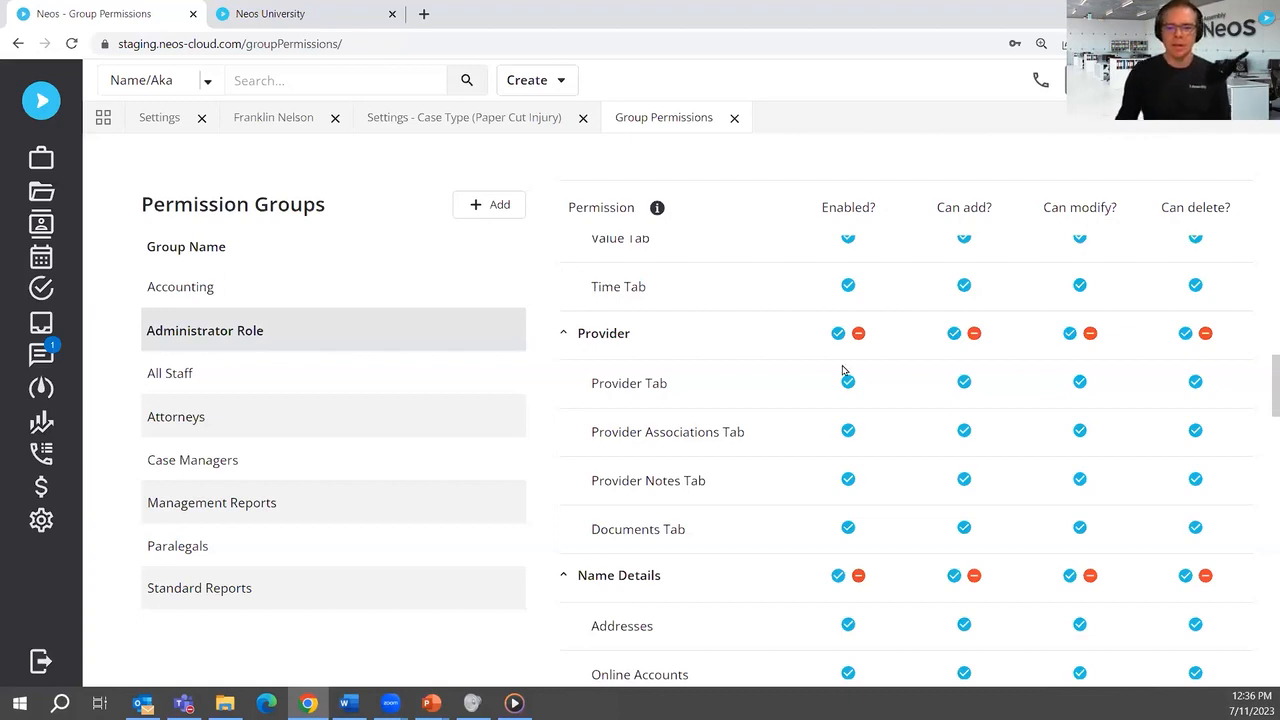
click(735, 118)
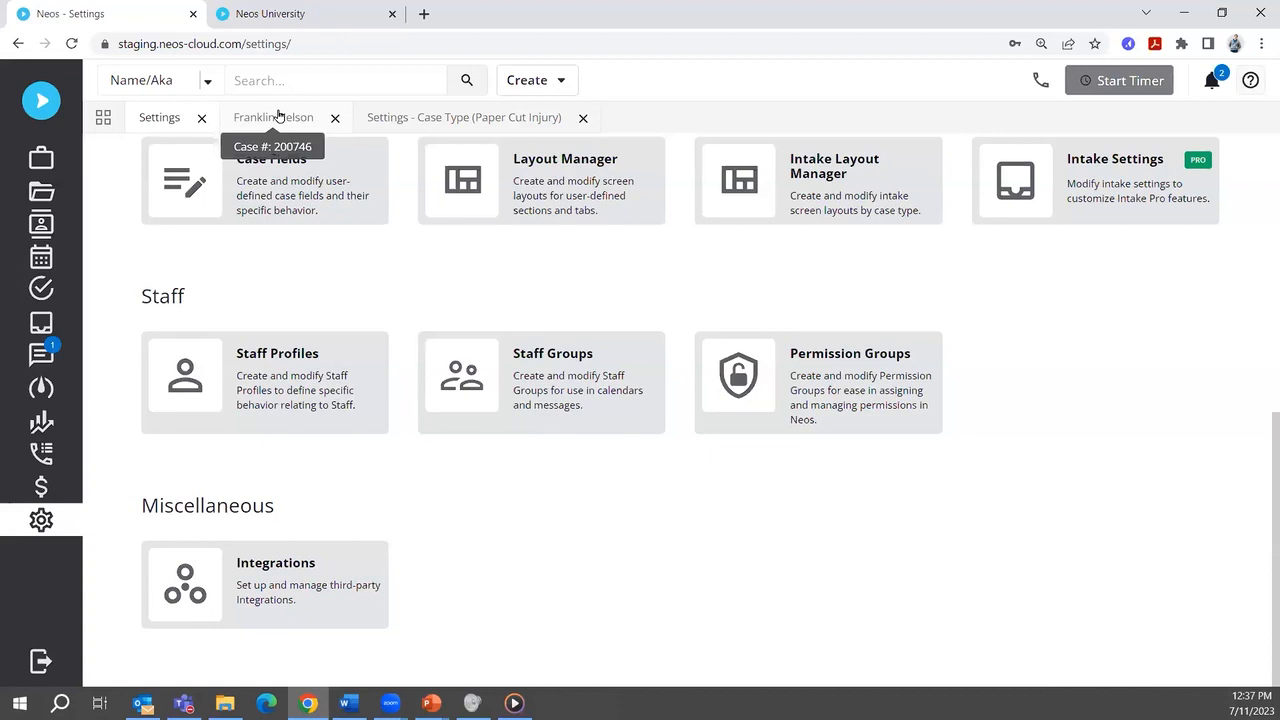
- Check the actions available for the Paper Cut Injury primary checklist and expand the case type's section list
click(508, 118)
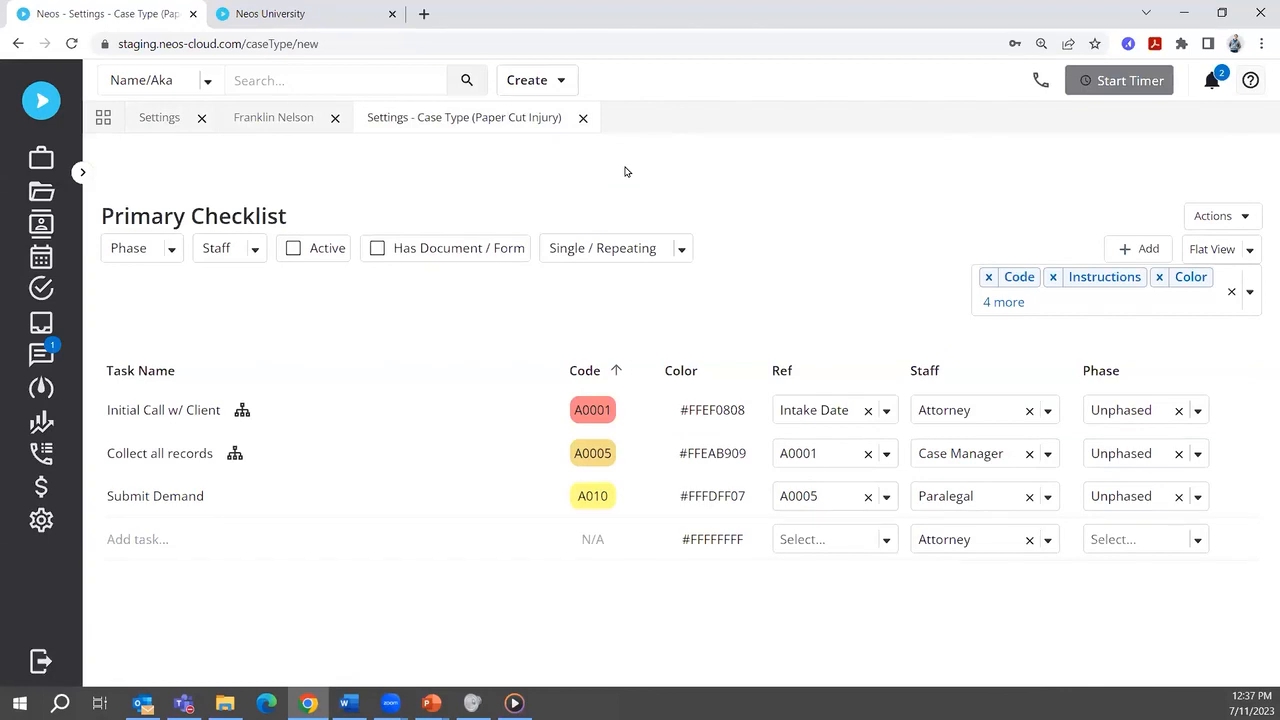
click(1243, 215)
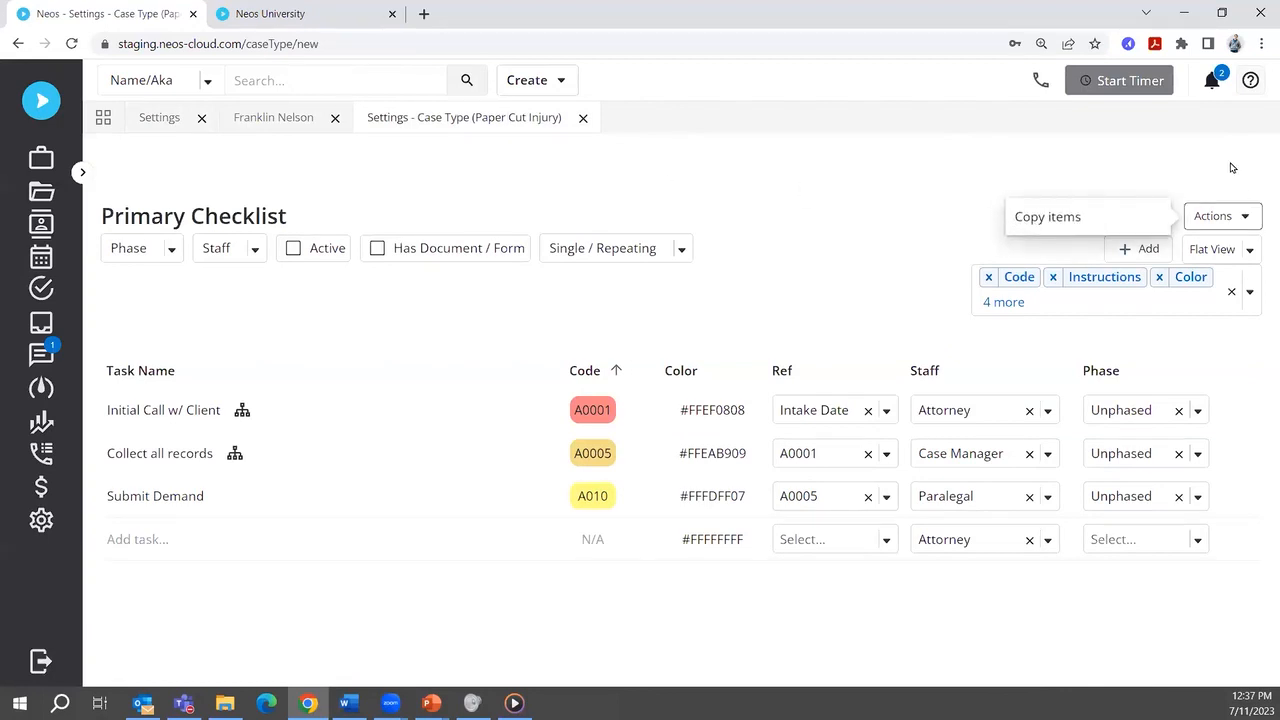
click(1232, 168)
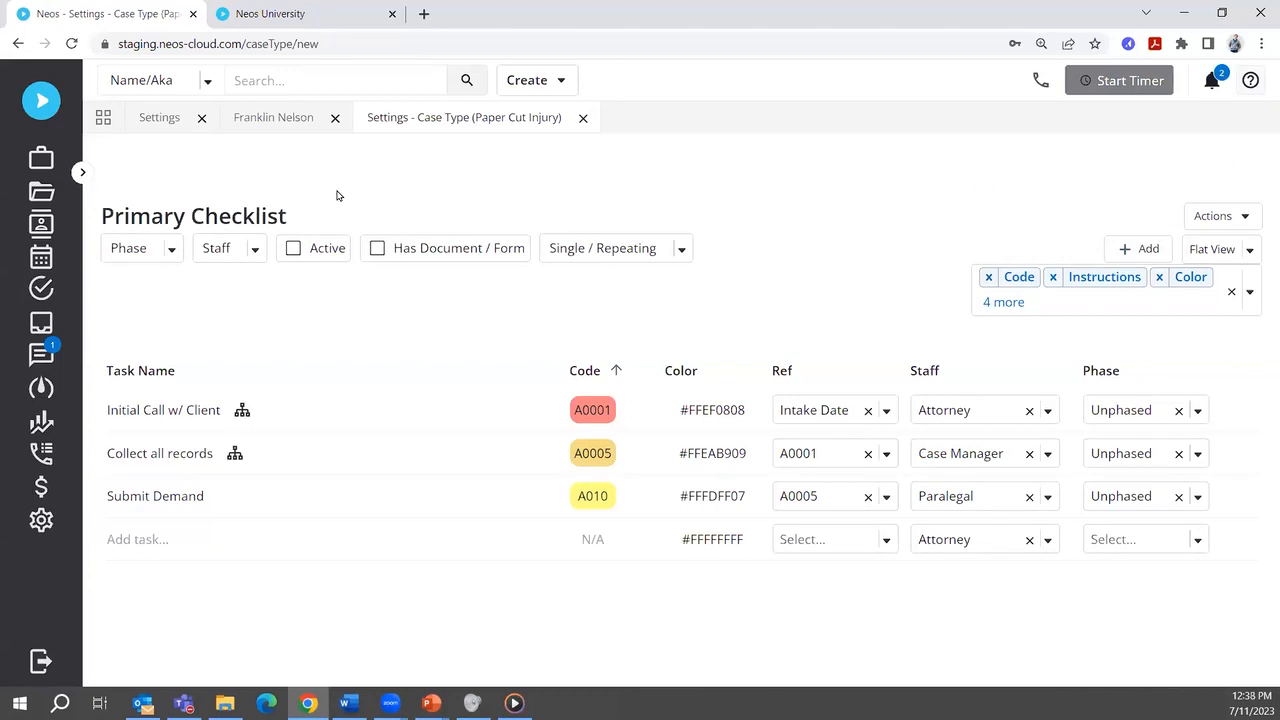
click(83, 172)
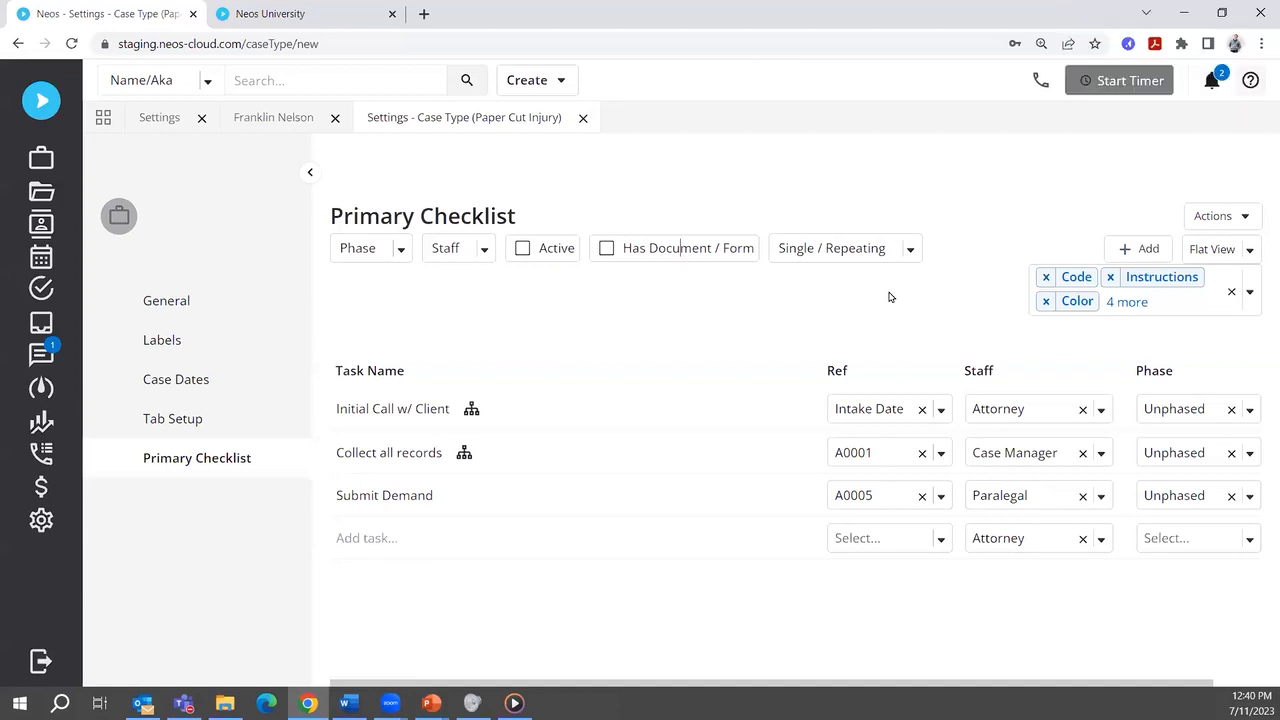
- Return to the general settings and open the Auxiliary Checklist editor
click(150, 118)
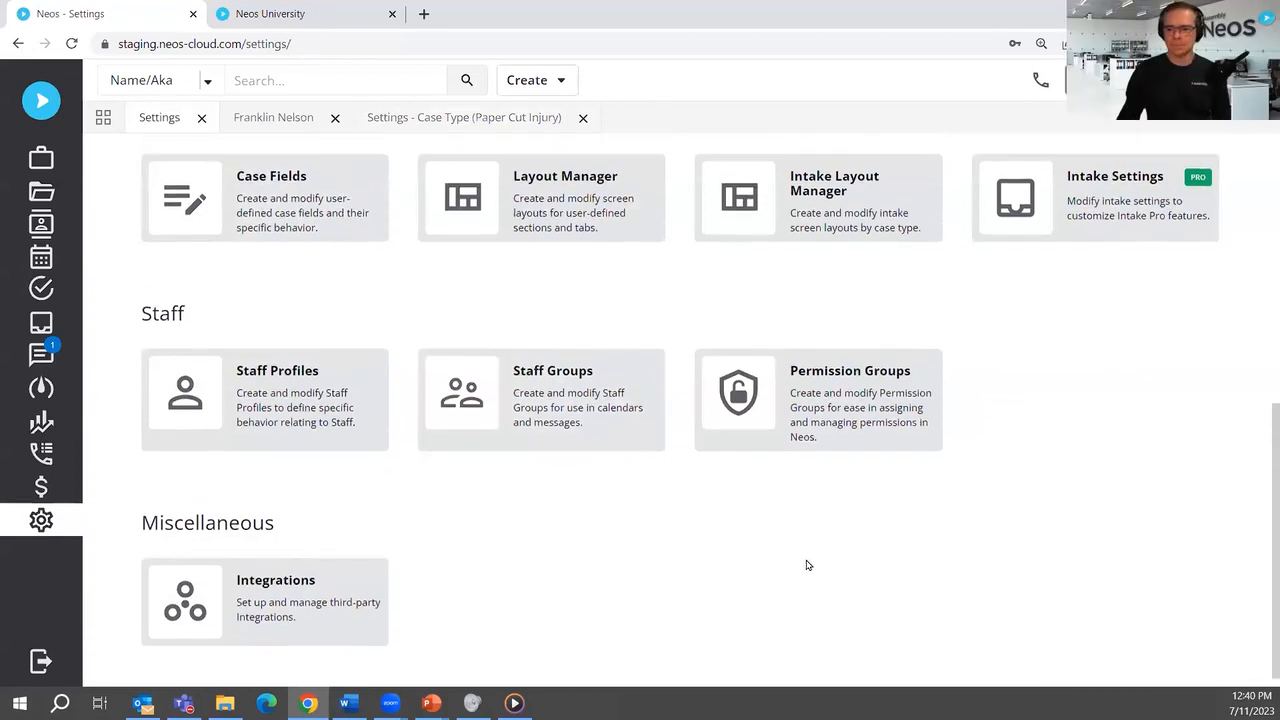
scroll(808, 565, up, 5)
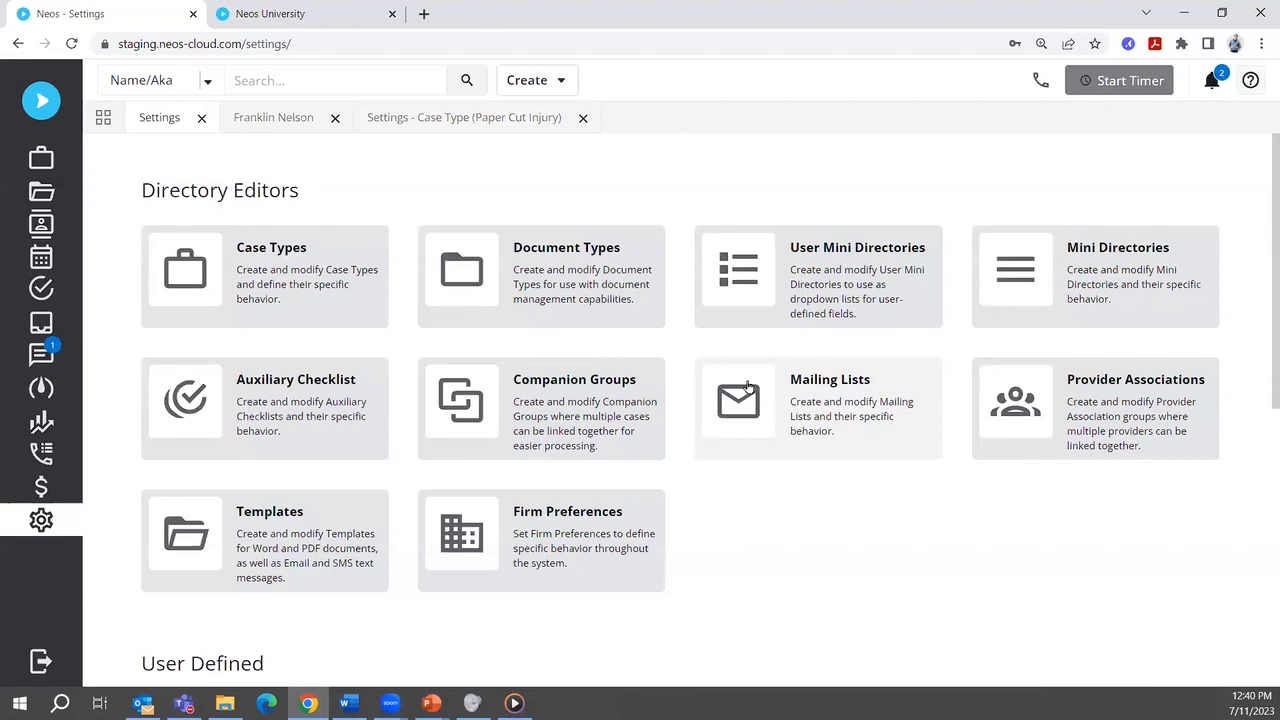
click(268, 428)
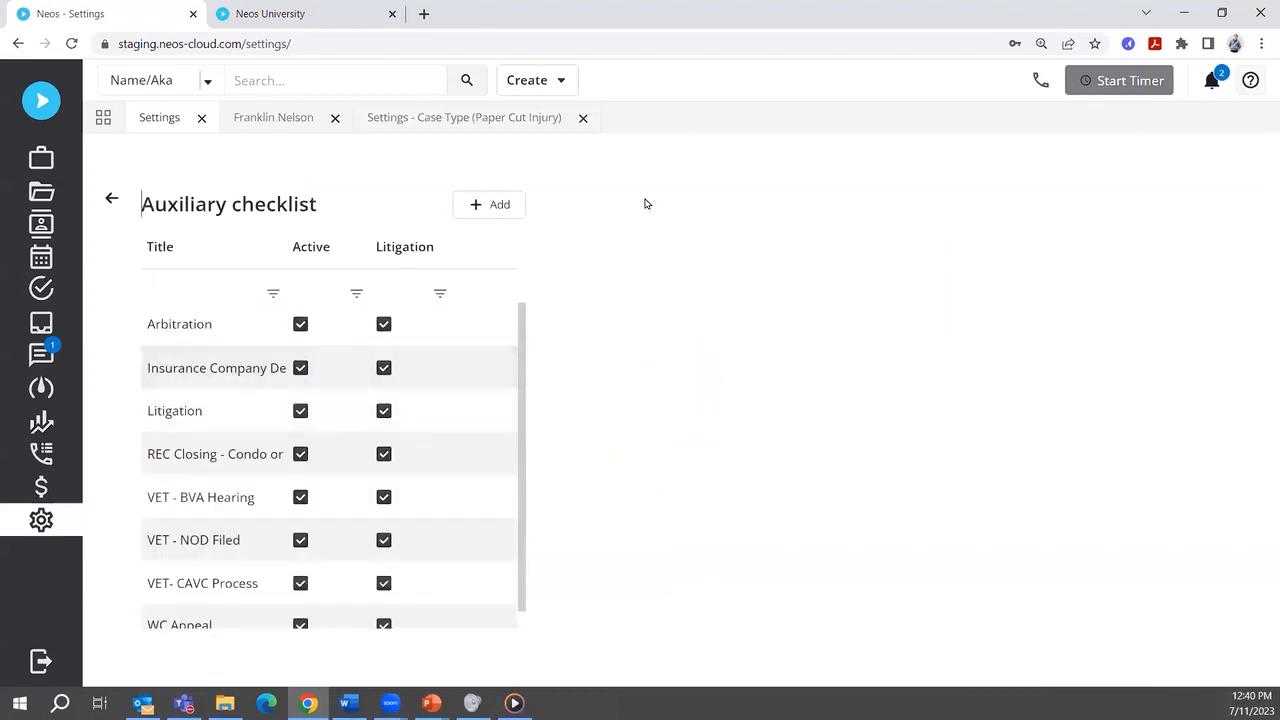
click(112, 201)
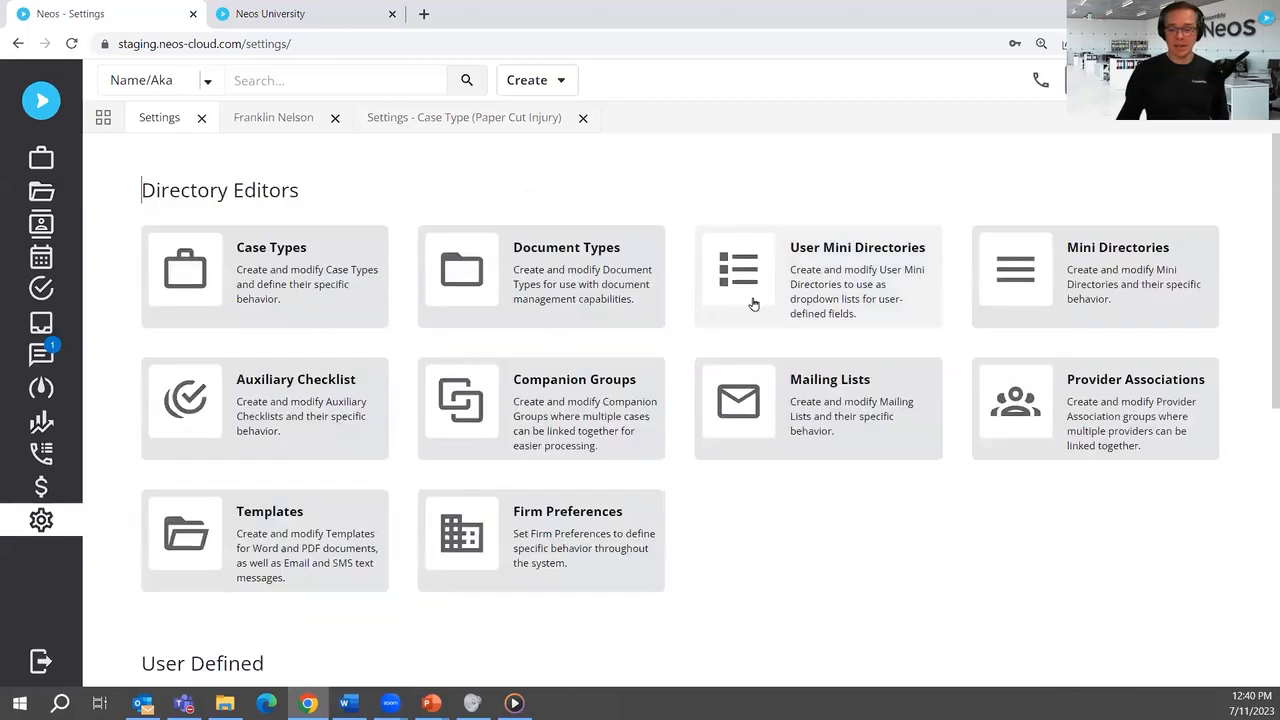
click(270, 415)
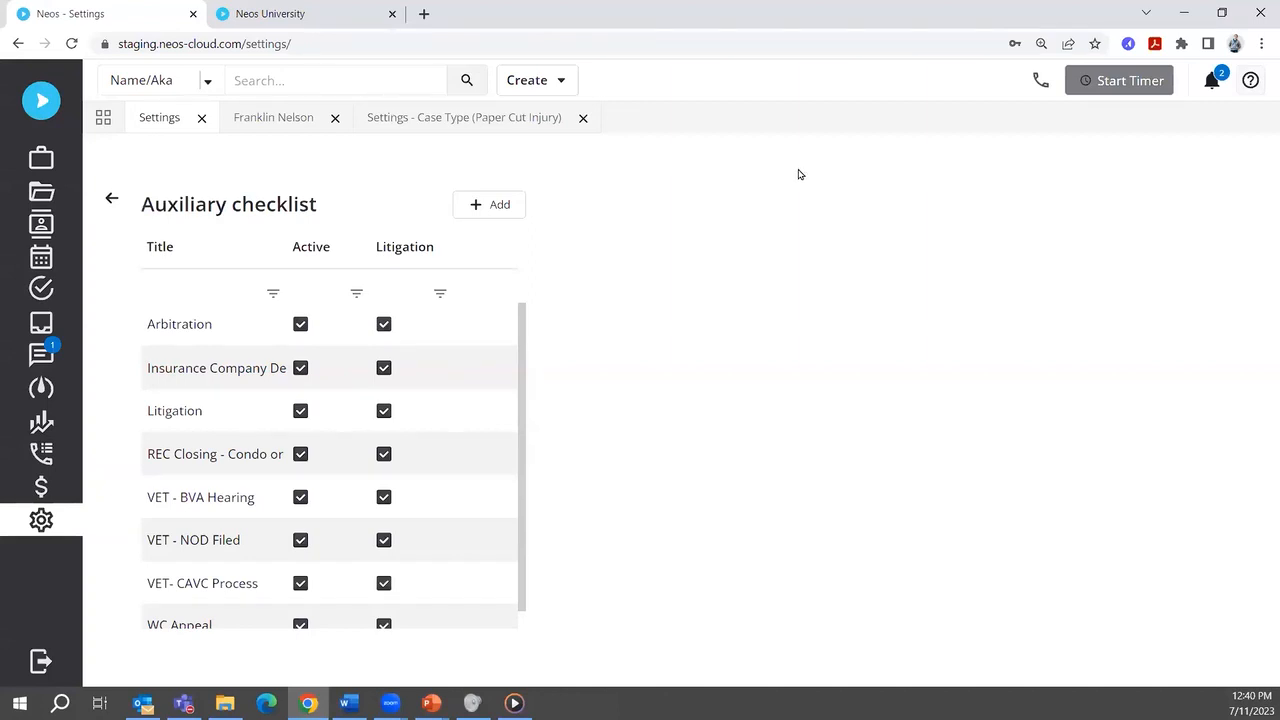
- Add an auxiliary checklist titled Paper Cut Litigation and mark it as a litigation checklist
click(498, 206)
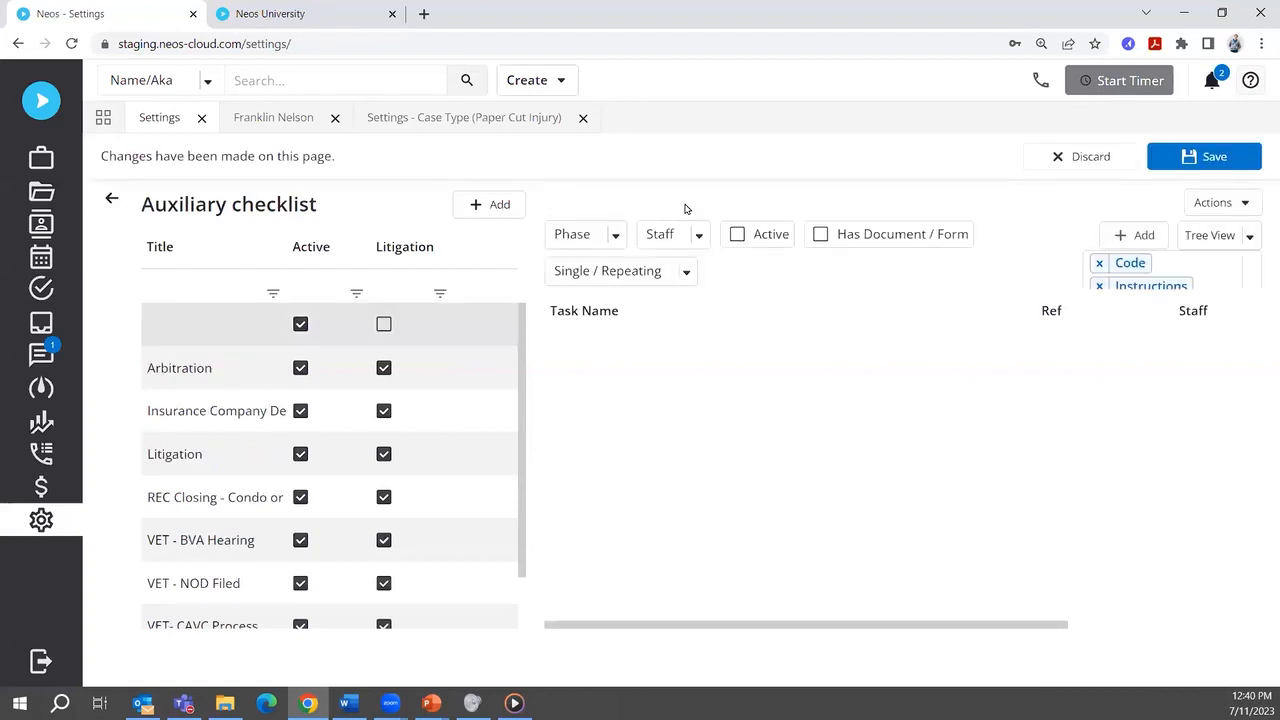
click(174, 327)
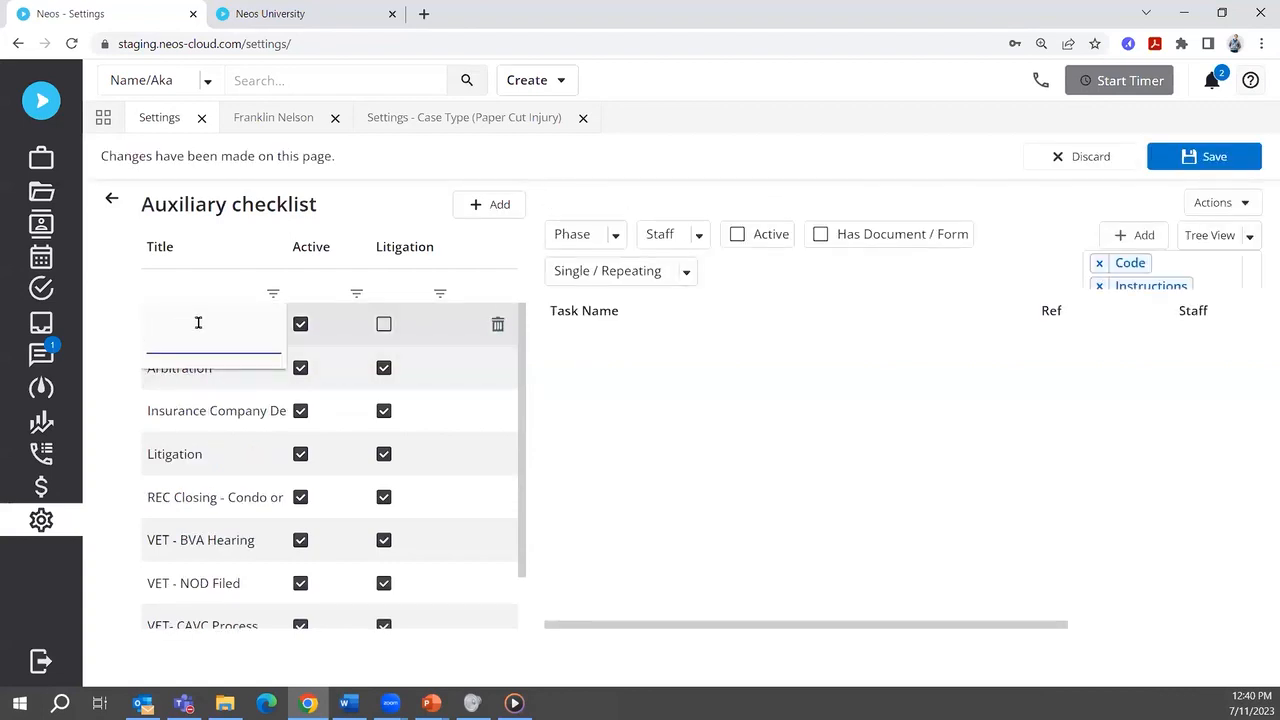
text(Paper Cut Litigation)
click(702, 436)
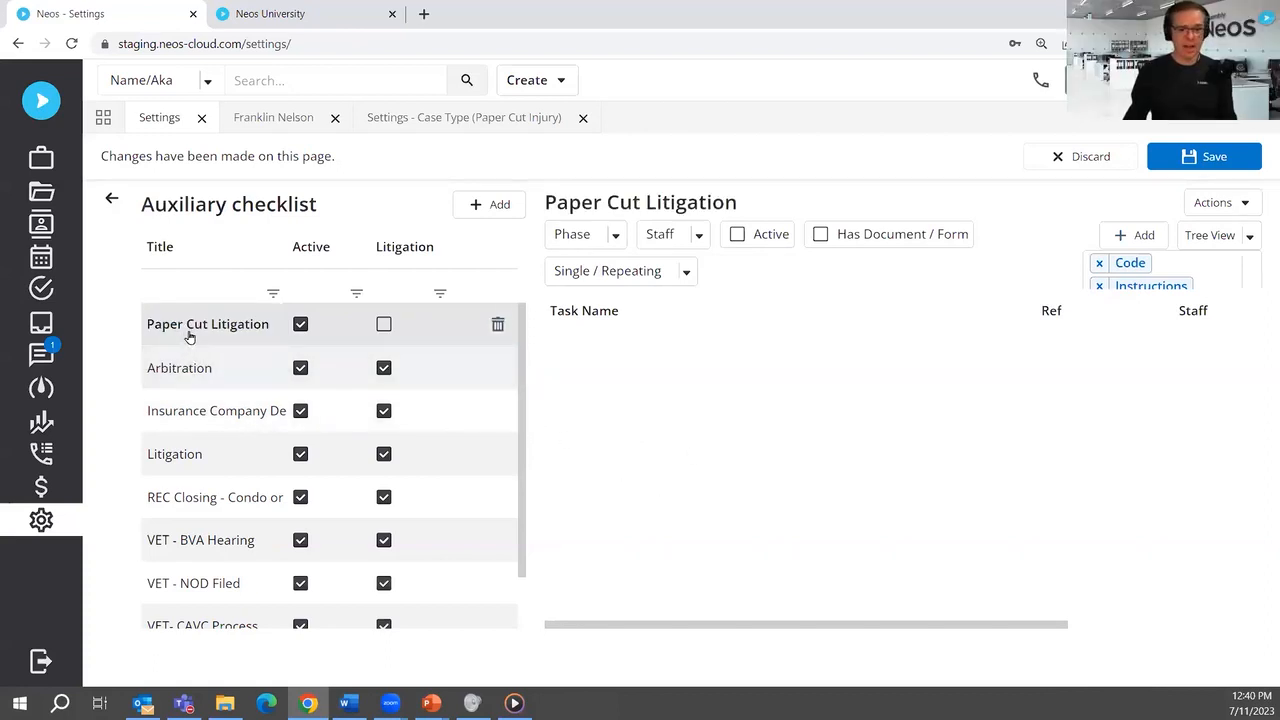
click(383, 326)
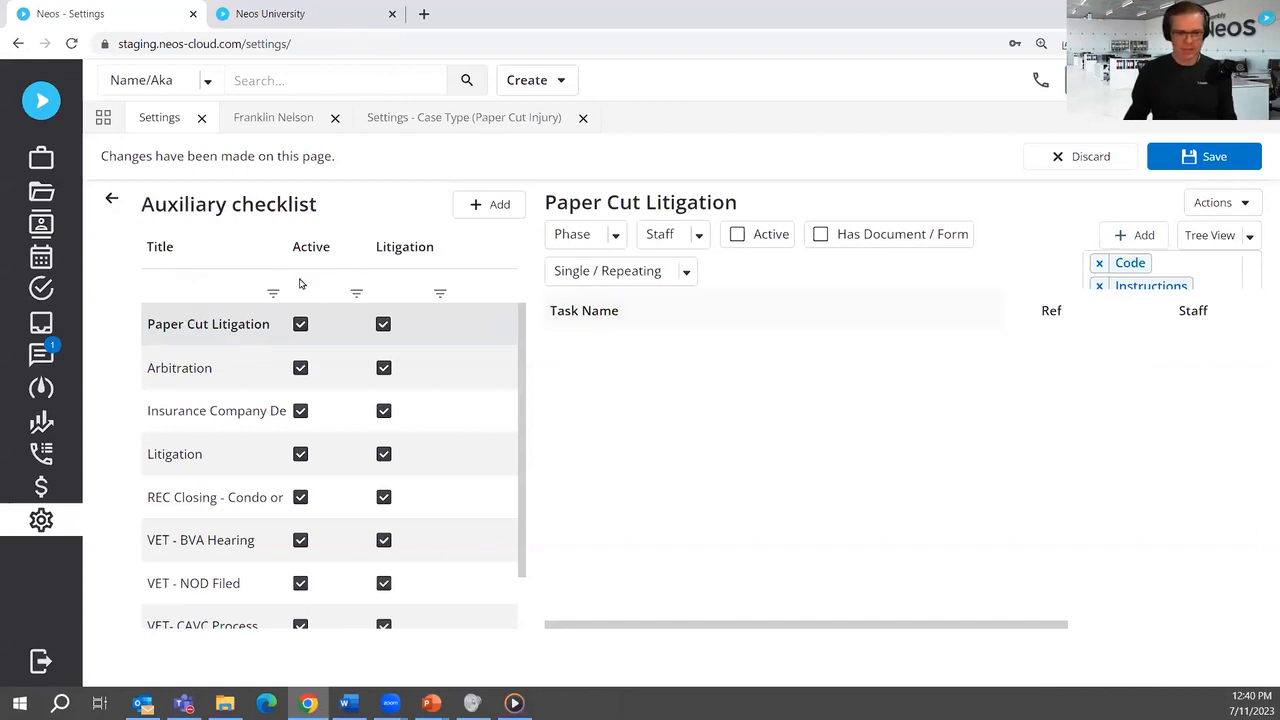
scroll(230, 556, down, 1)
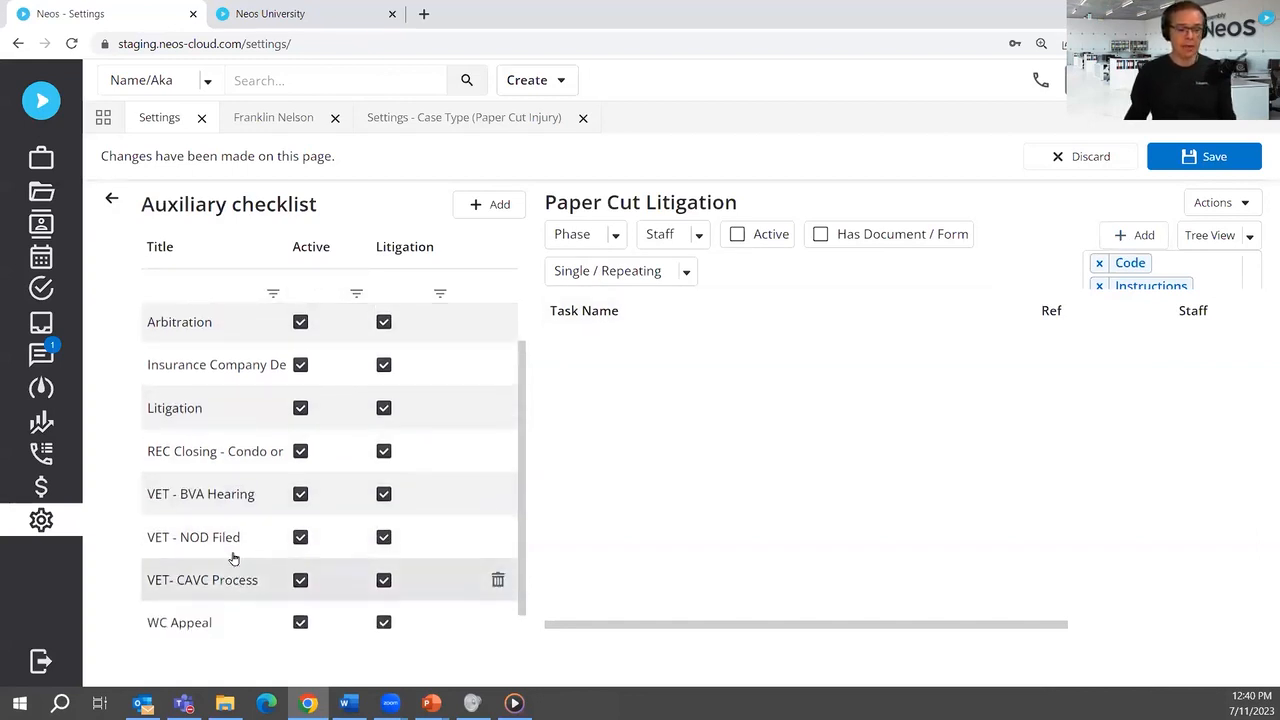
- Save the Paper Cut Litigation auxiliary checklist and review the detail fields available for a new task in it
scroll(228, 540, up, 1)
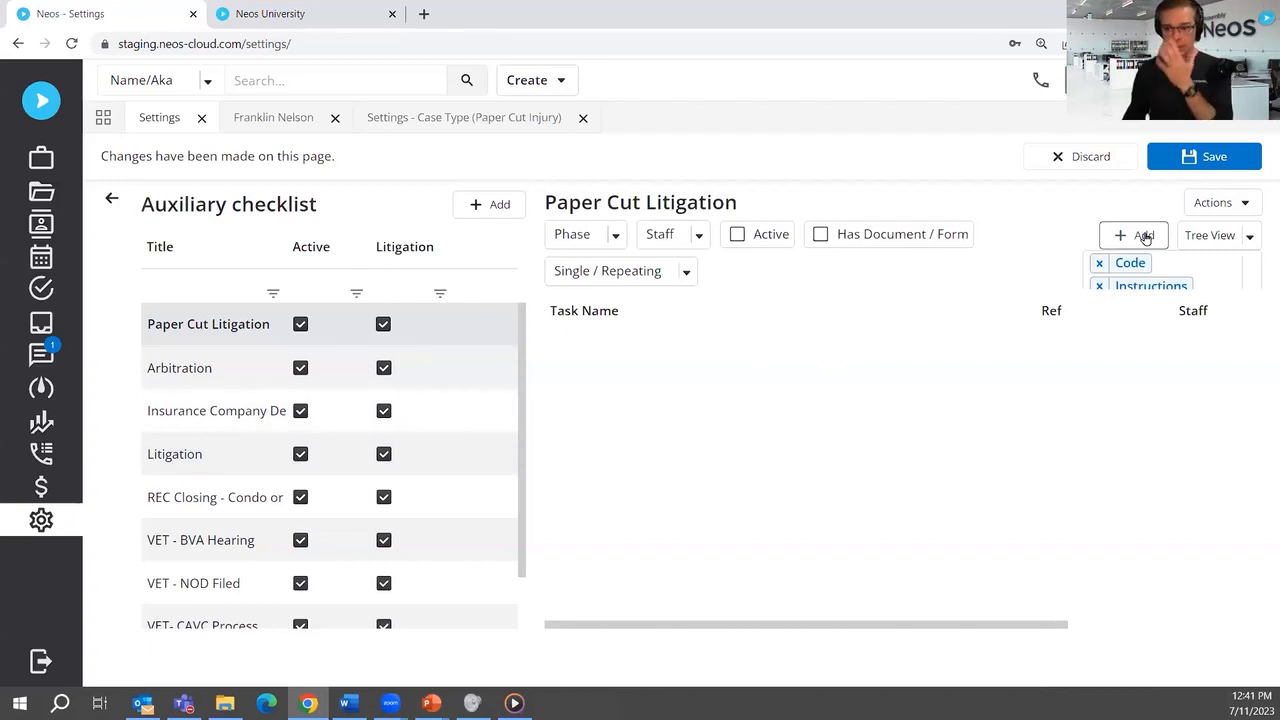
click(1190, 156)
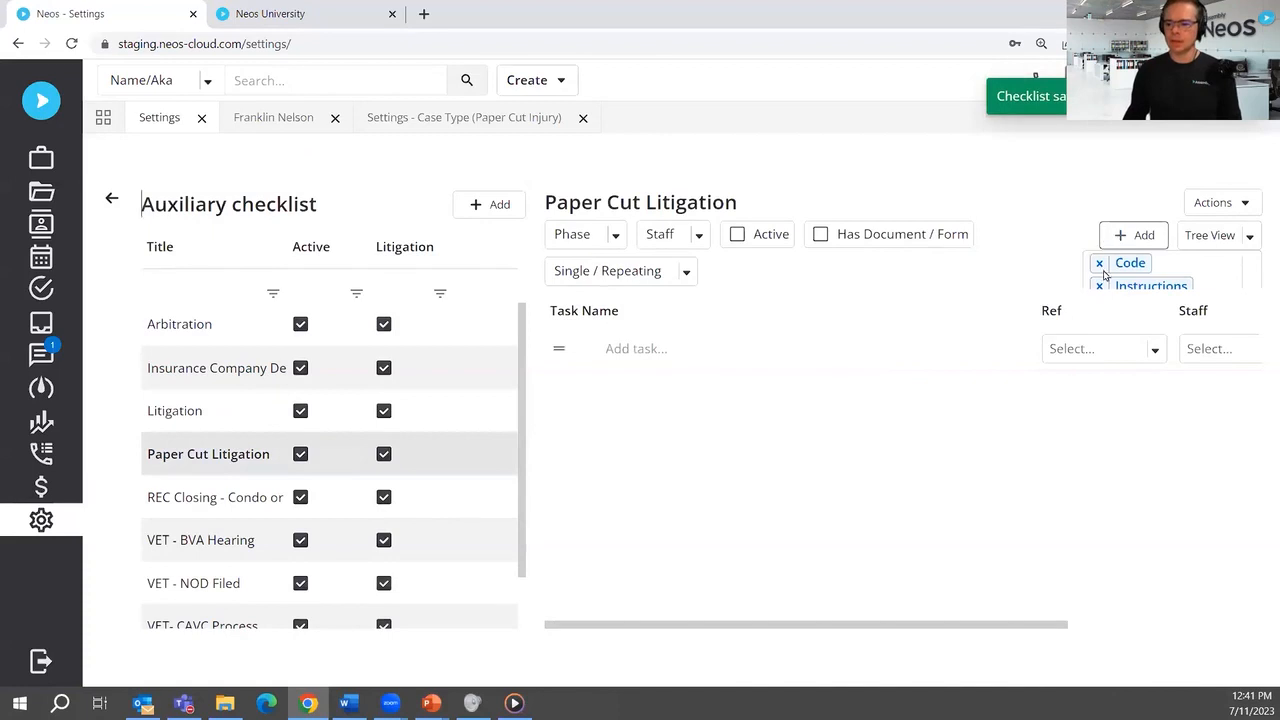
click(1130, 235)
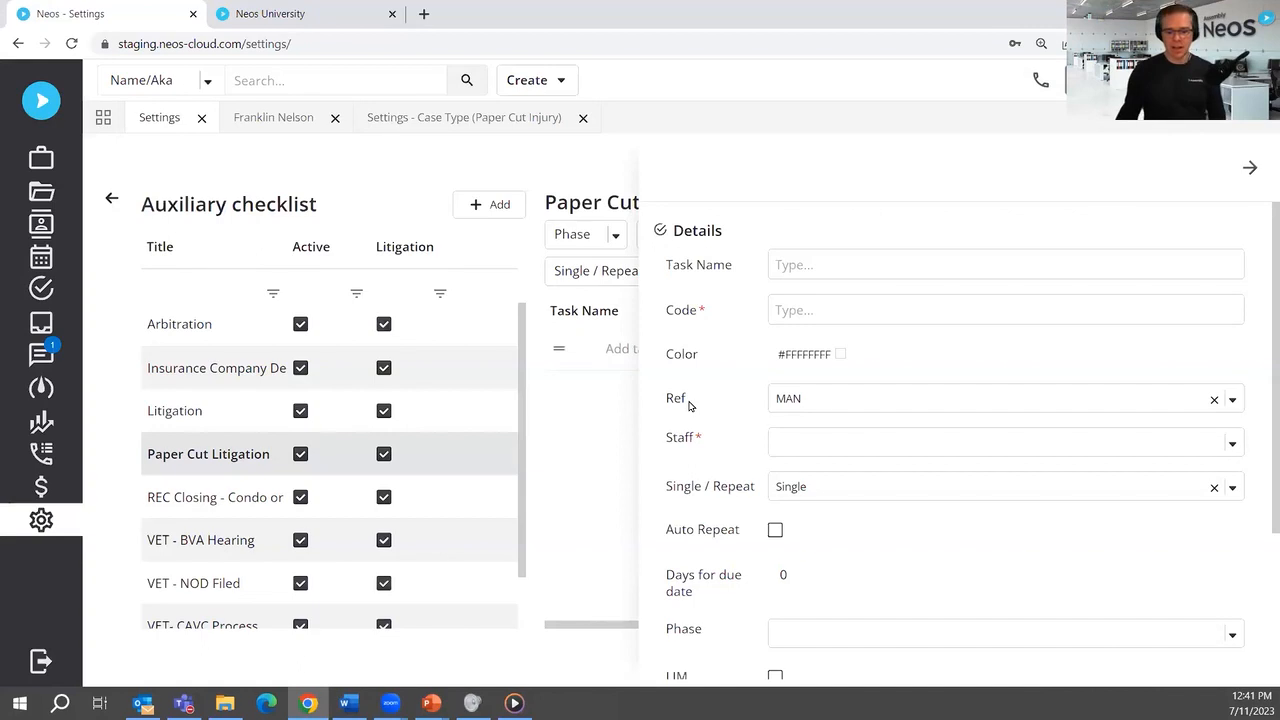
click(990, 449)
click(990, 449)
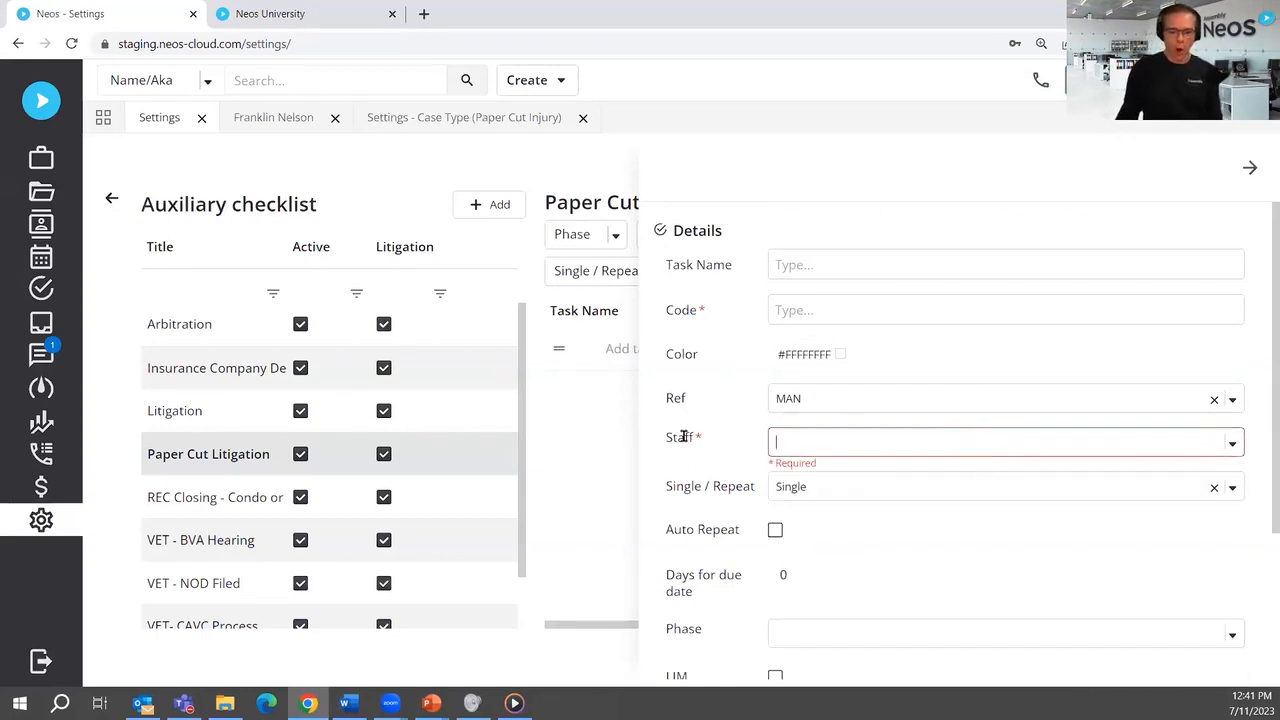
scroll(709, 514, down, 2)
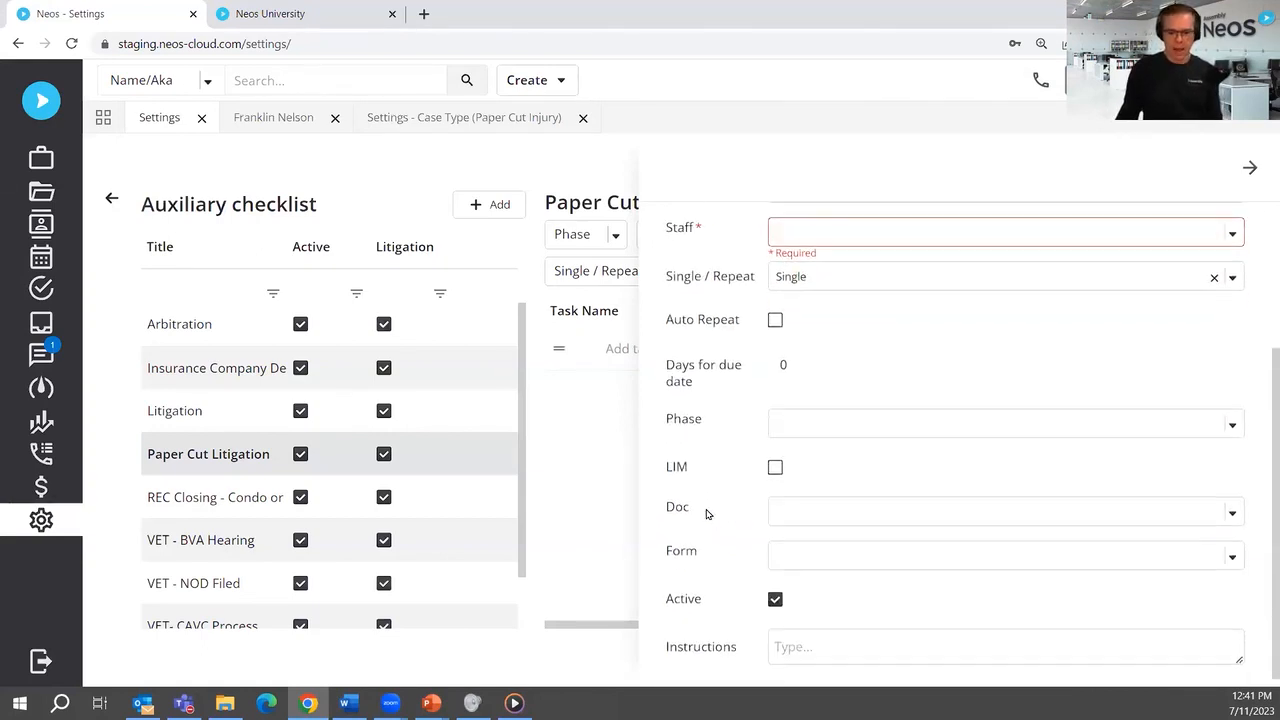
click(1249, 168)
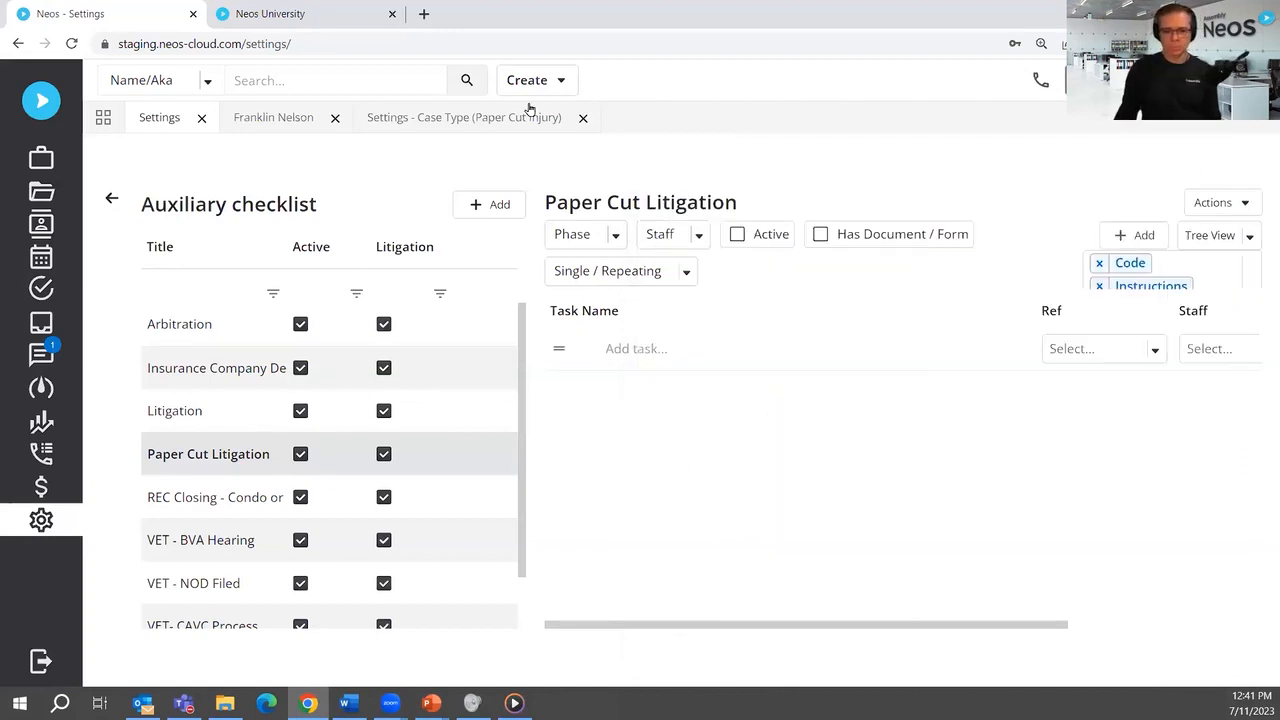
- Add the Paper Cut Litigation auxiliary checklist to the open MVA case, agreeing to continue past the staff role and case date references notice
click(291, 125)
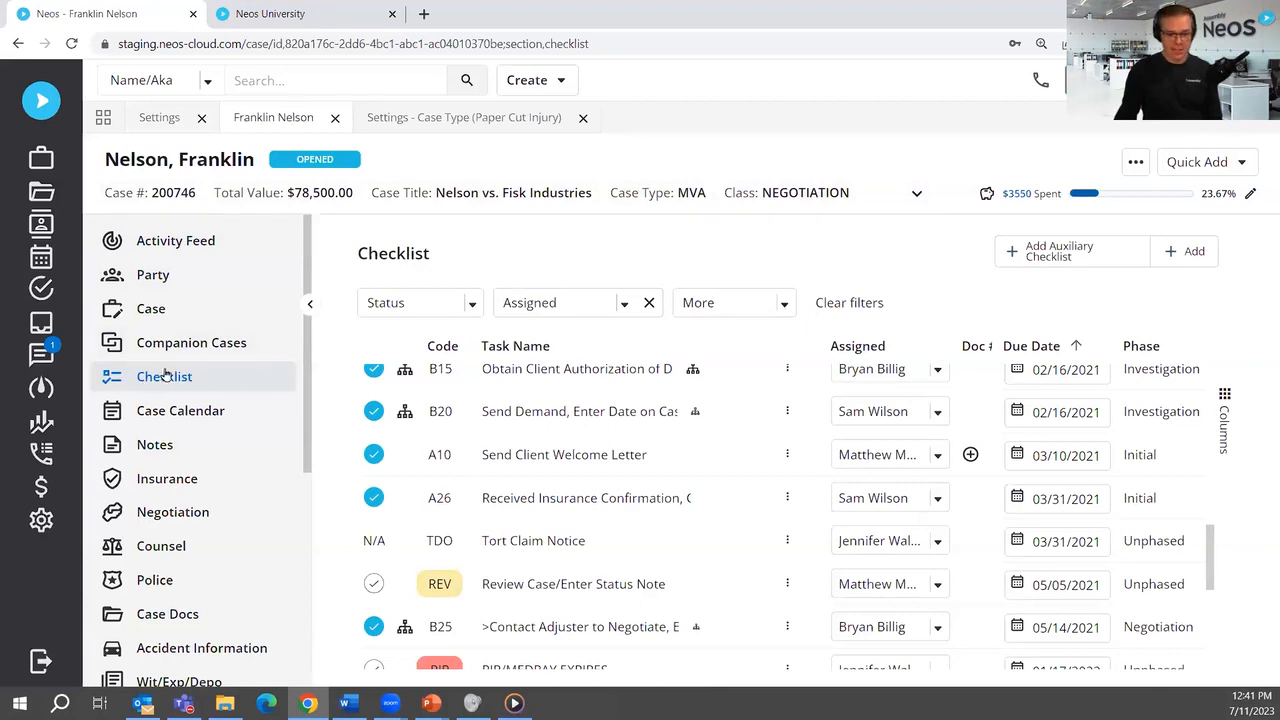
click(1032, 265)
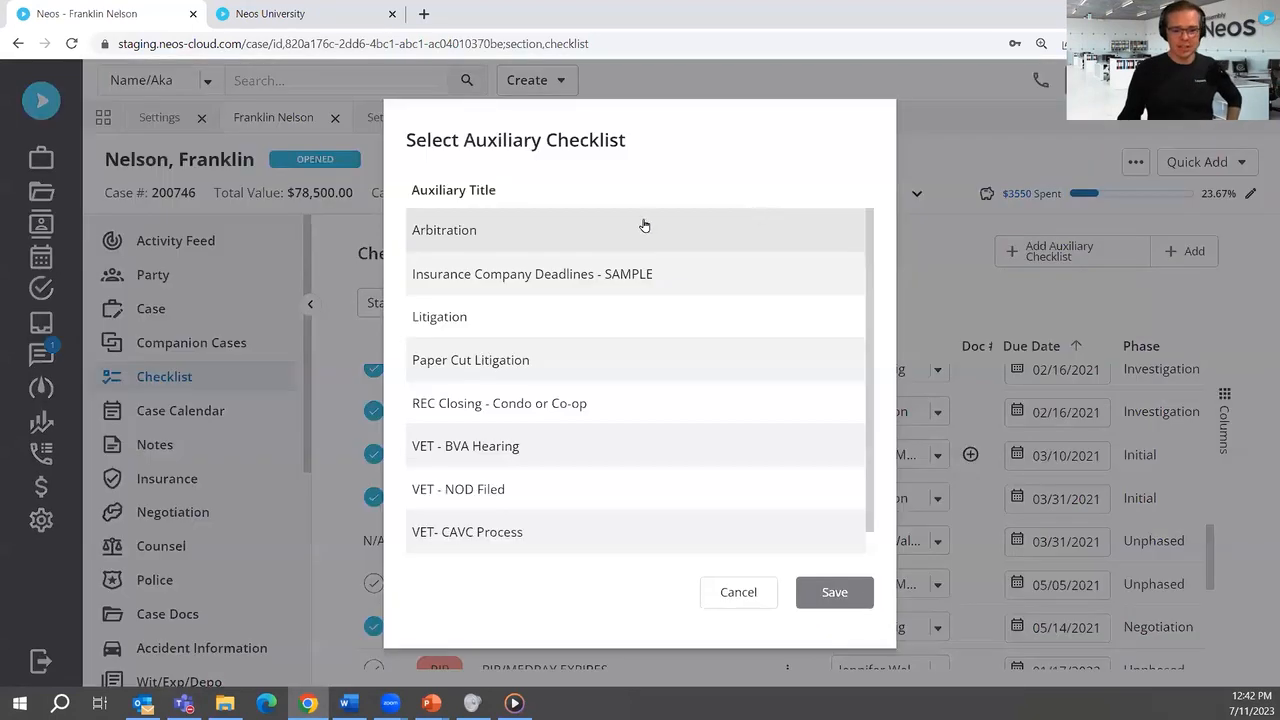
click(566, 374)
click(853, 604)
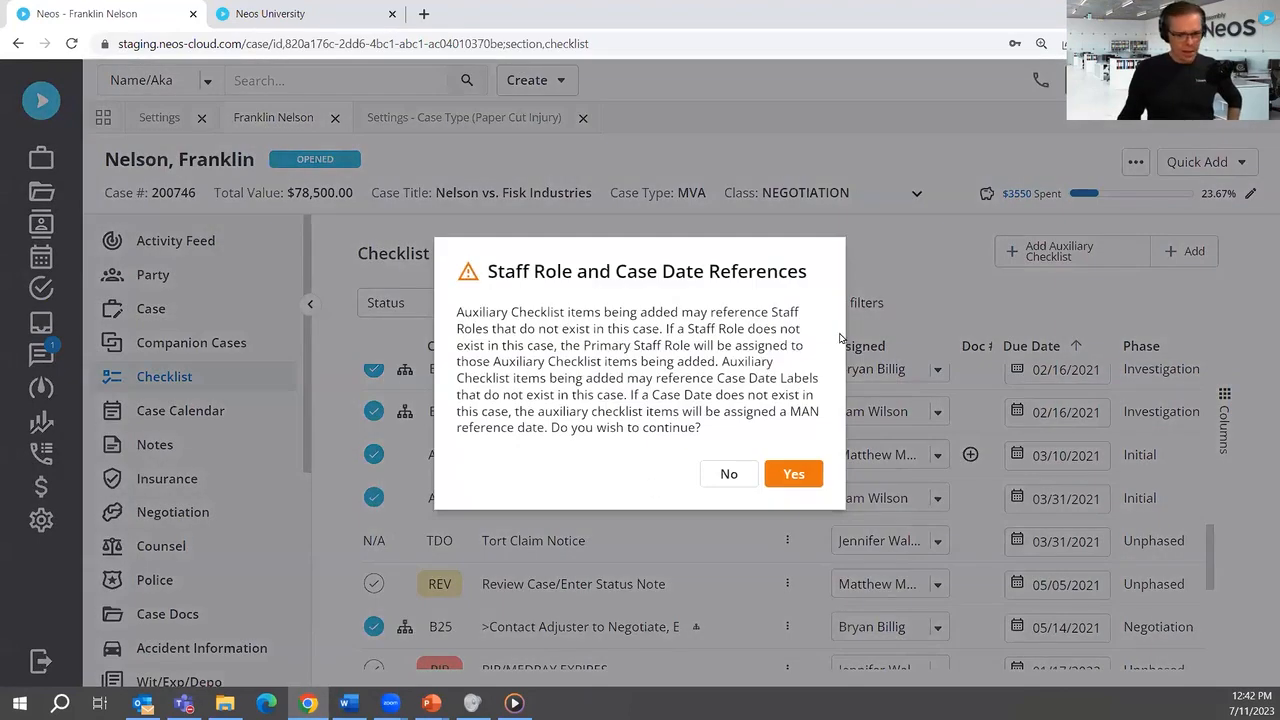
drag(464, 312, 731, 431)
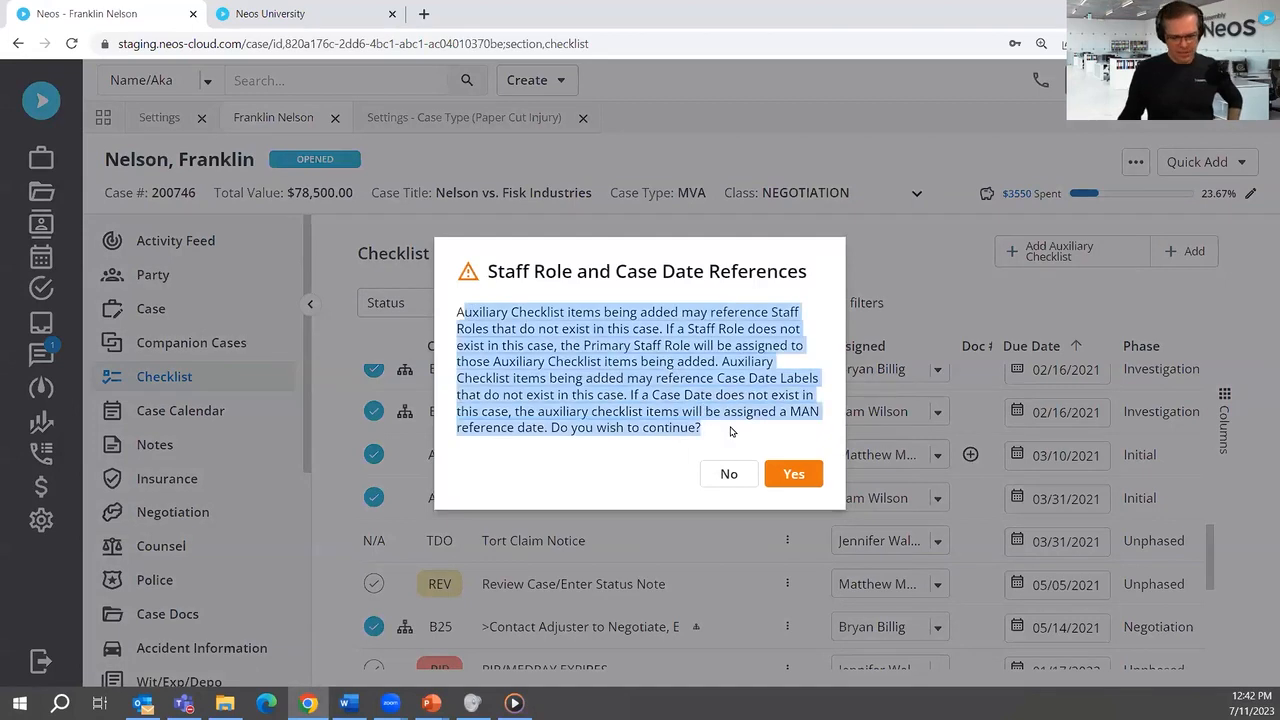
click(731, 431)
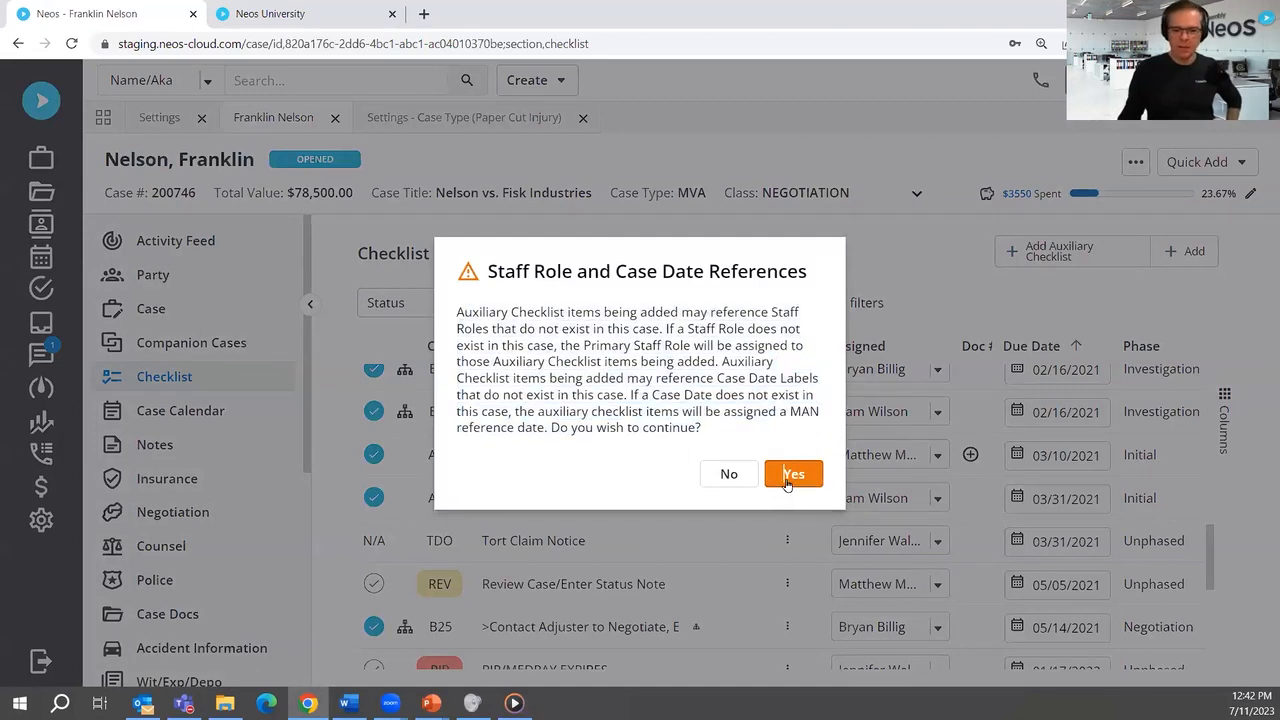
click(787, 478)
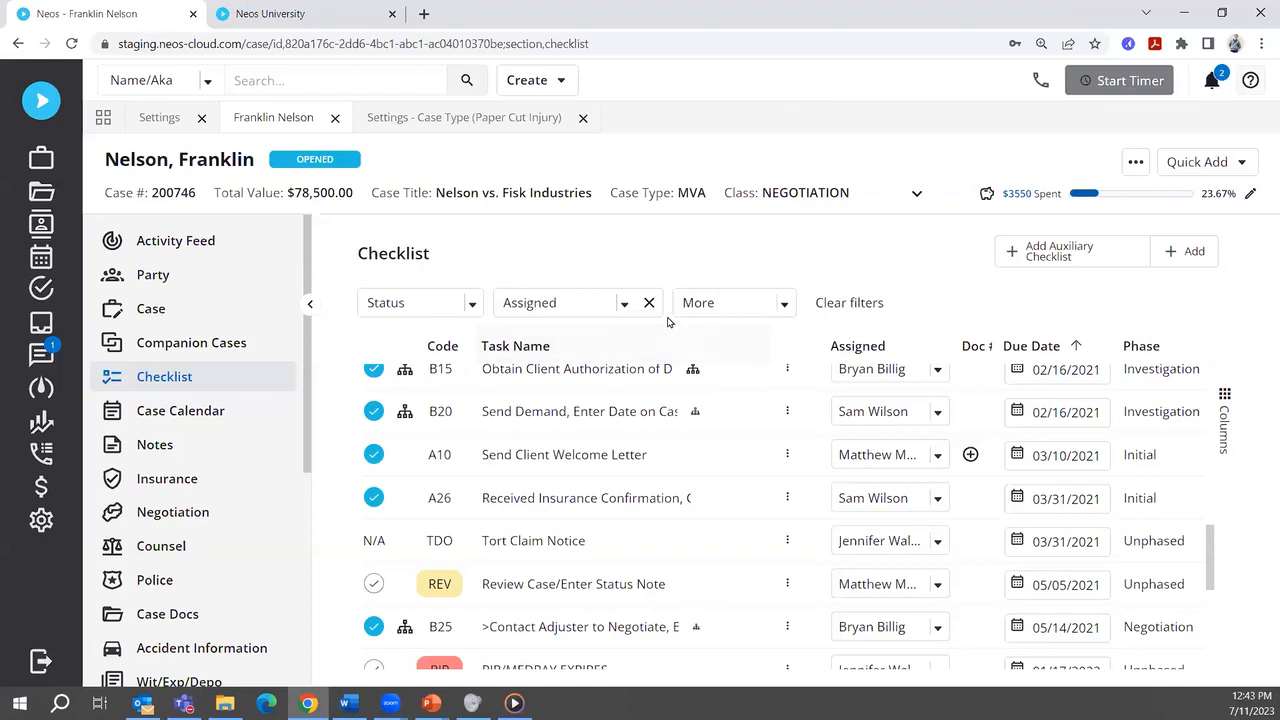
- Revisit the Paper Cut Injury primary checklist, and close that case type's settings
click(488, 118)
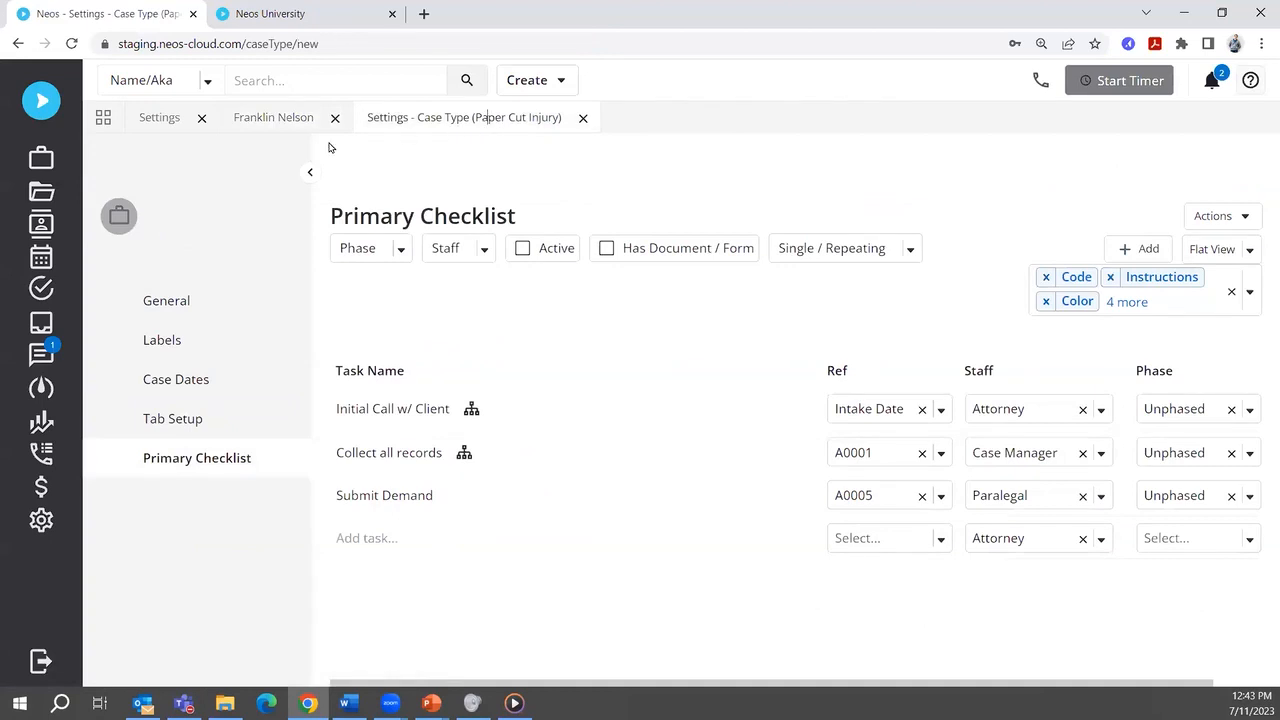
click(163, 119)
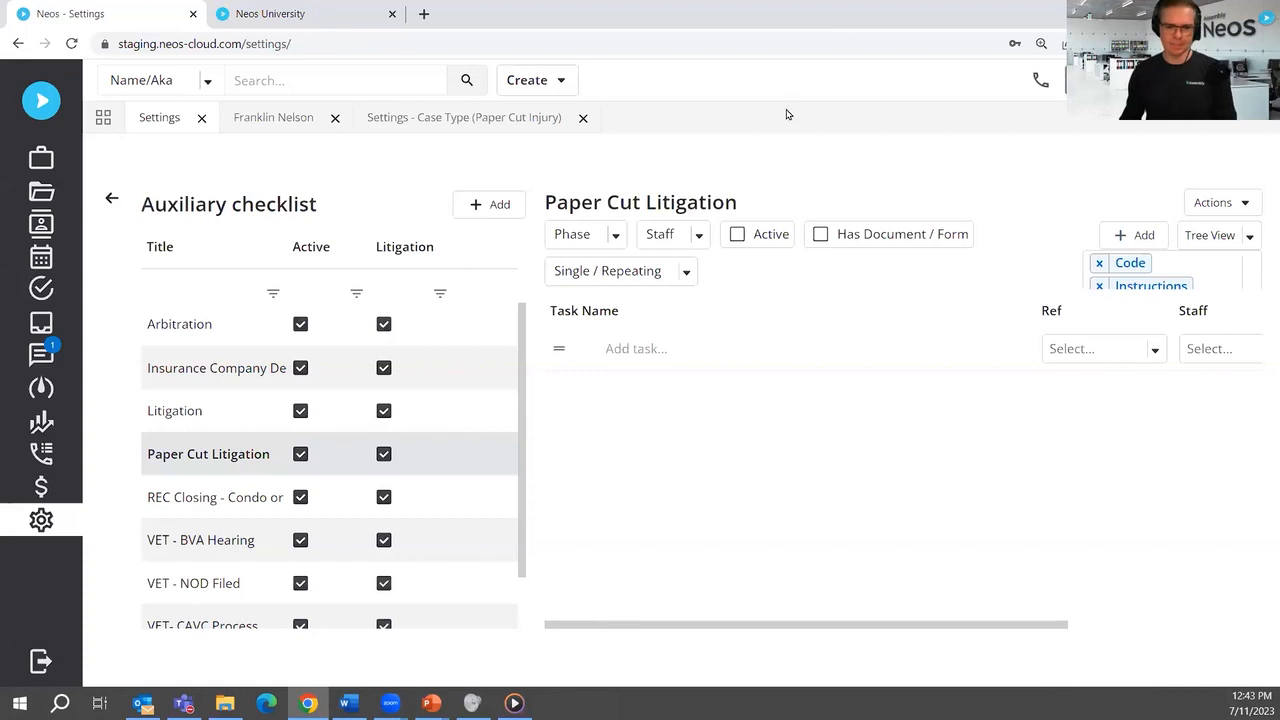
click(582, 119)
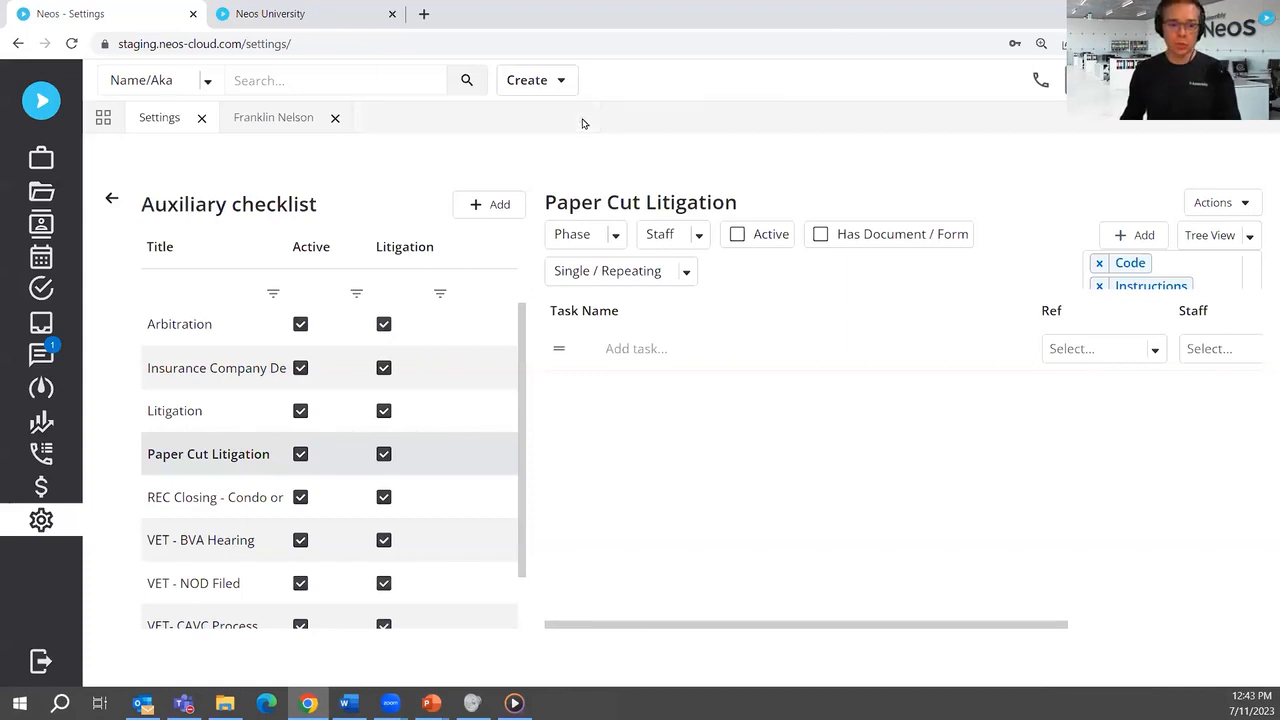
- Find the Send Demand task (B20) in the MVA case's checklist and review its details down to the associated items
click(260, 118)
scroll(640, 462, up, 10)
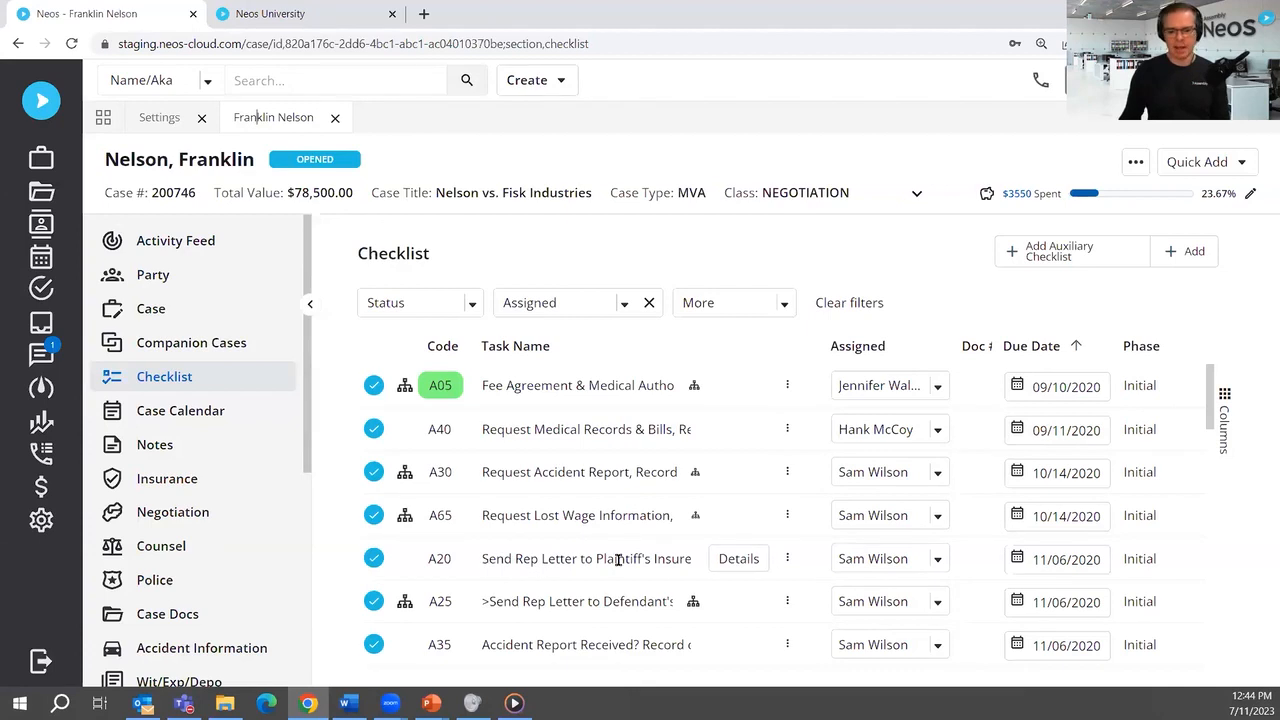
scroll(590, 569, down, 1)
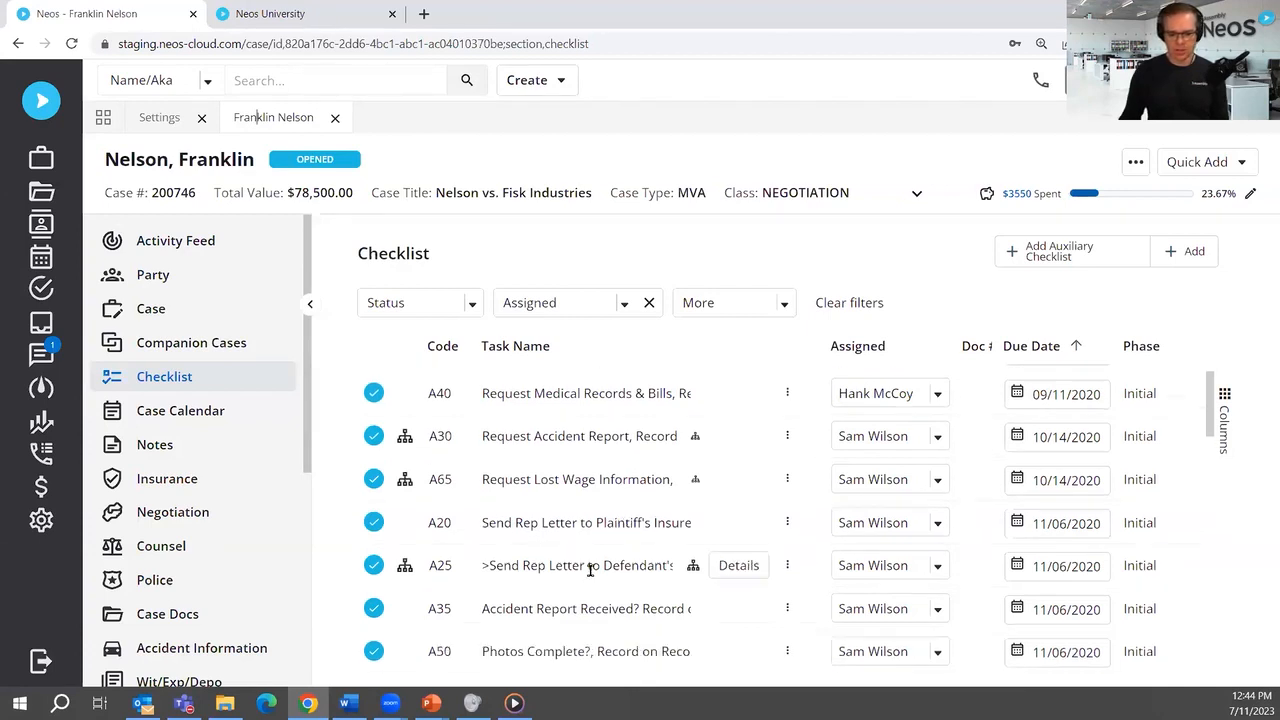
scroll(590, 569, down, 5)
scroll(586, 477, down, 2)
scroll(585, 472, down, 6)
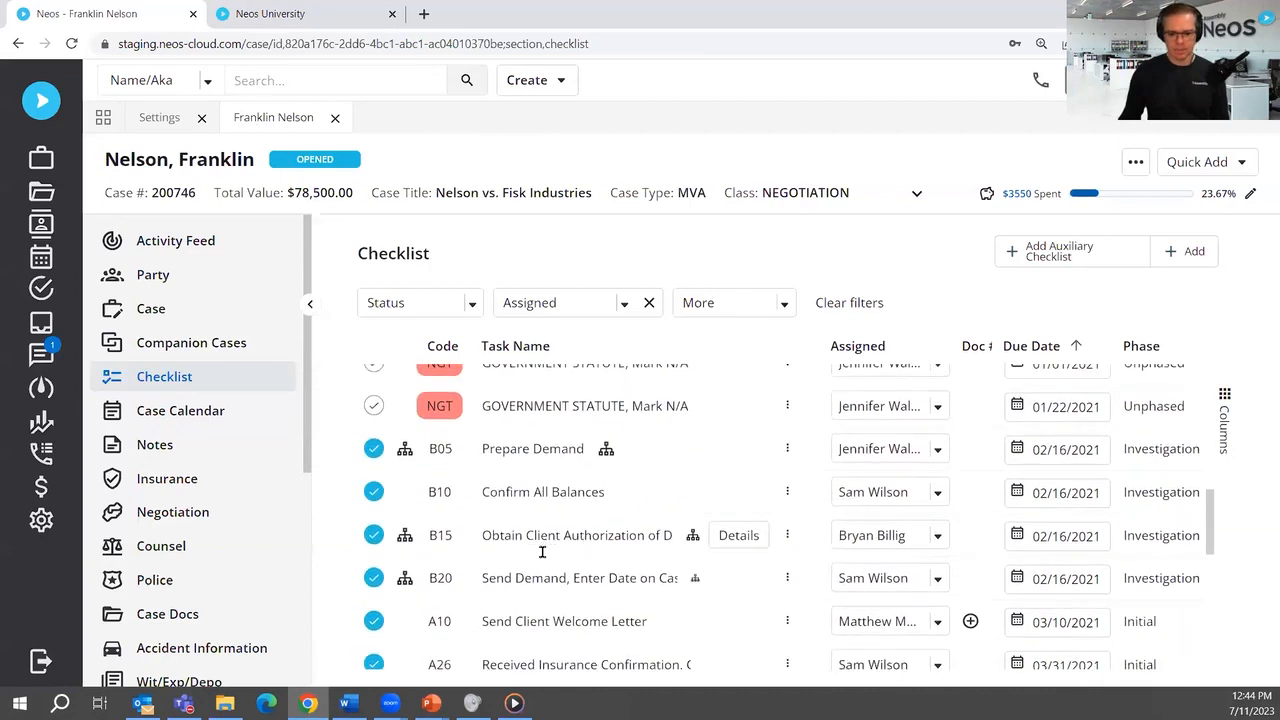
scroll(542, 552, down, 2)
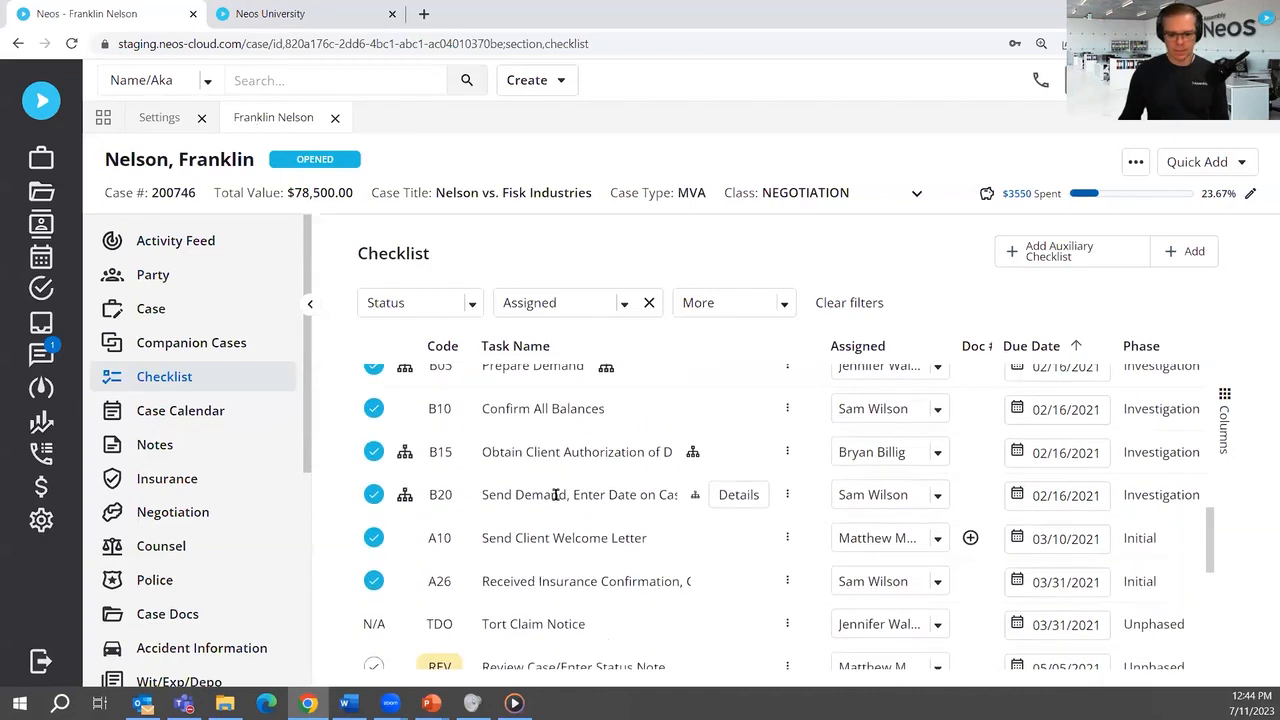
click(745, 495)
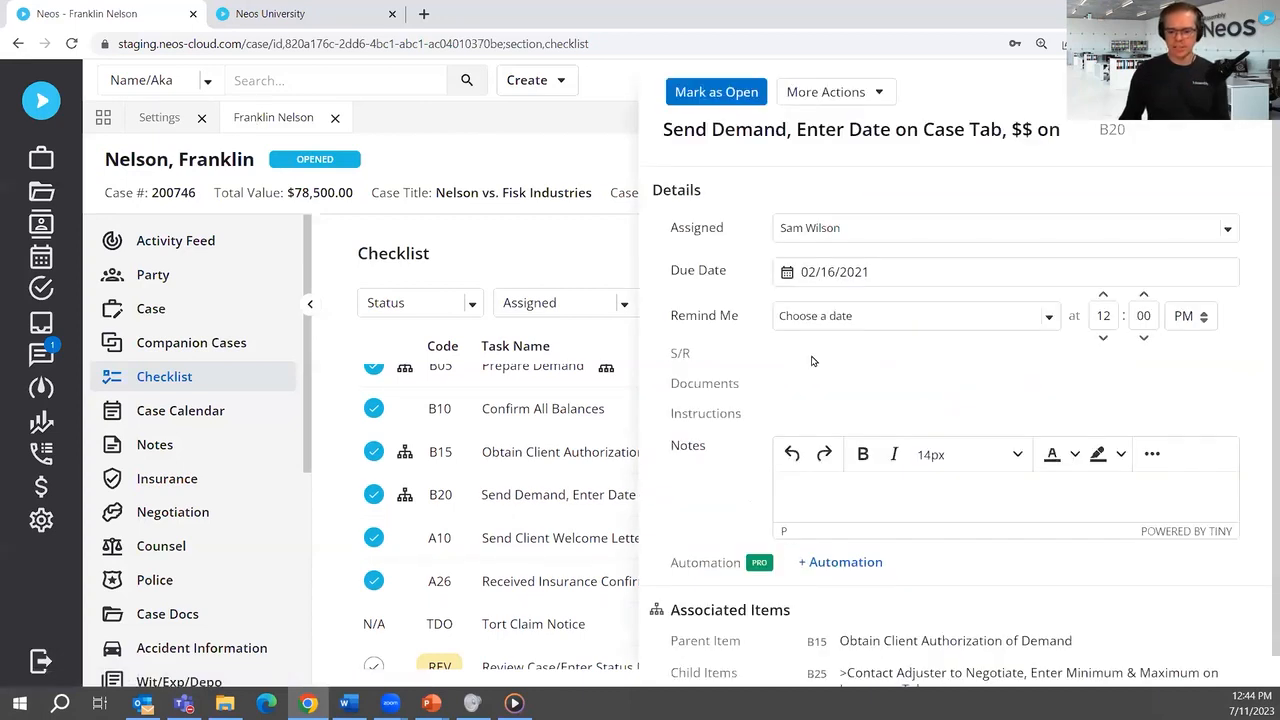
scroll(813, 362, down, 1)
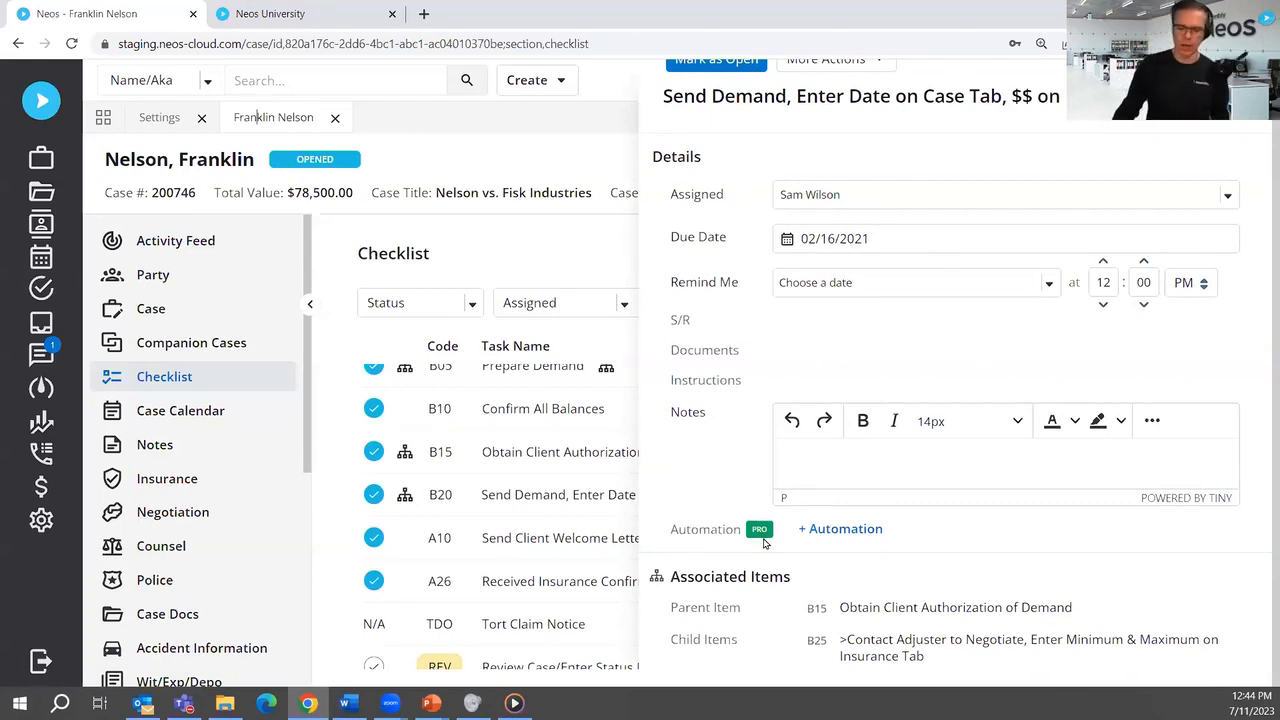
- Start an automation from the Send Demand task and name it Text to client - Demand Sent
click(840, 529)
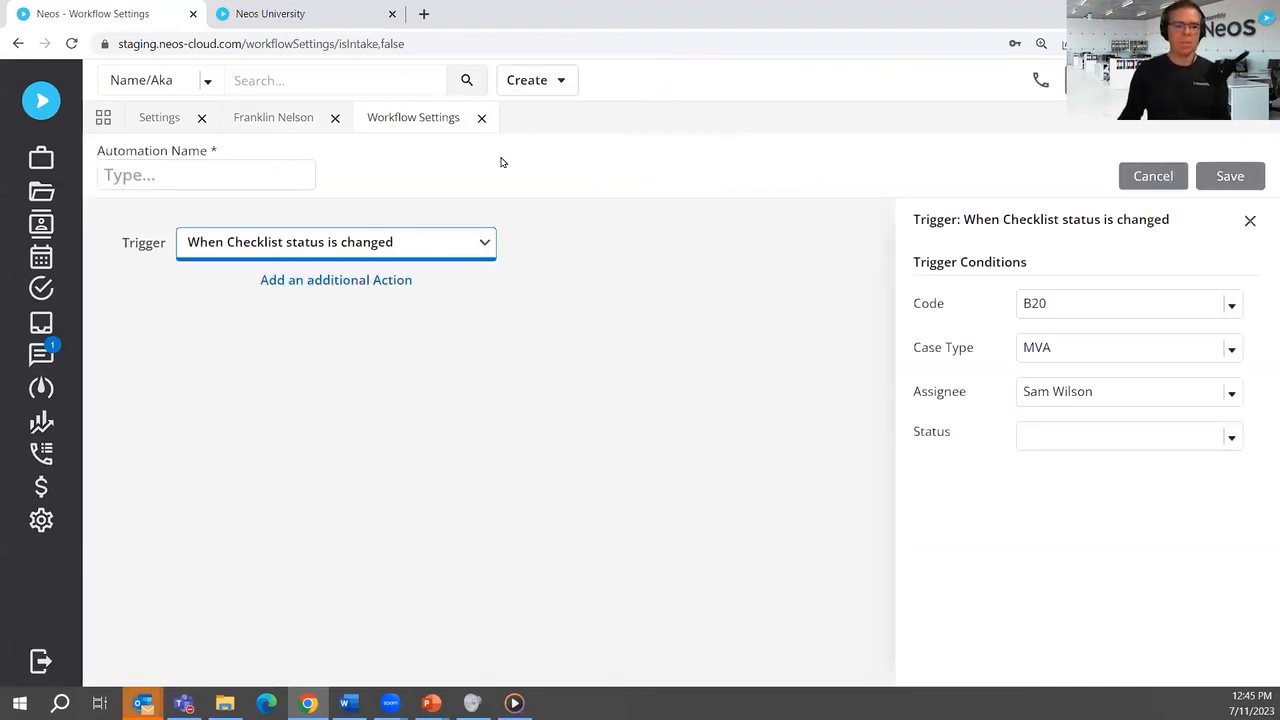
click(169, 174)
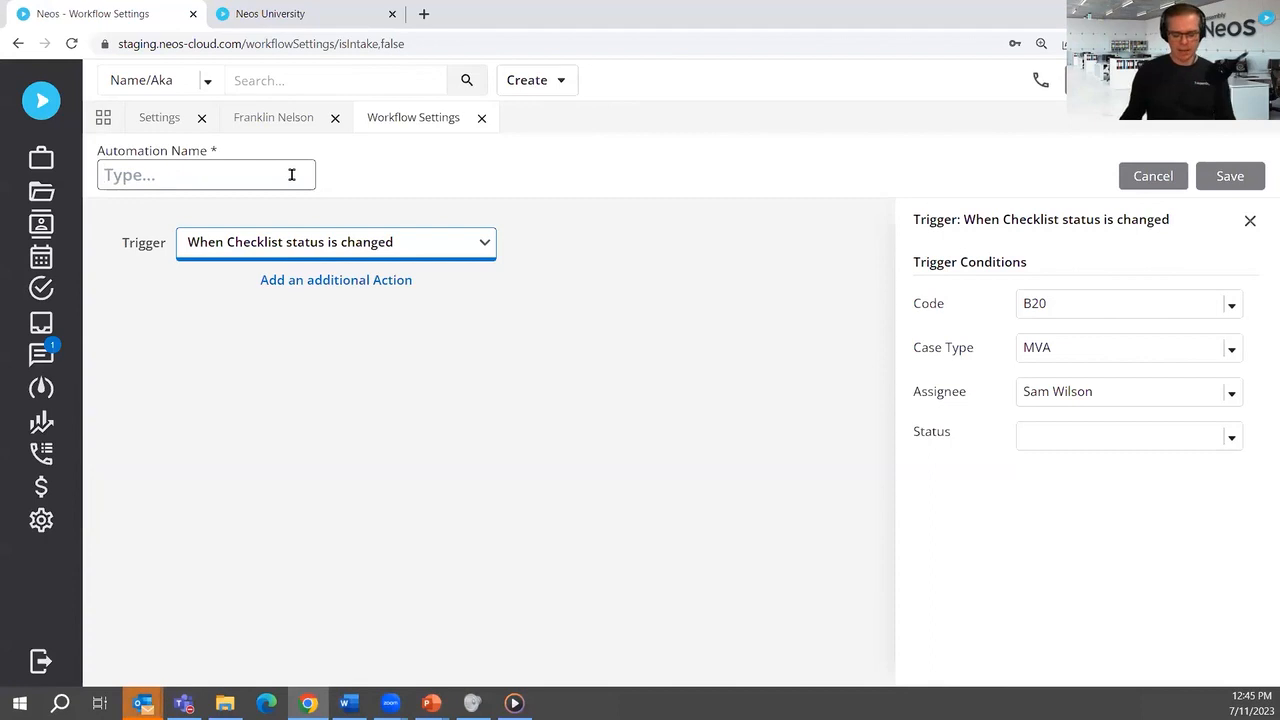
text(Text t)
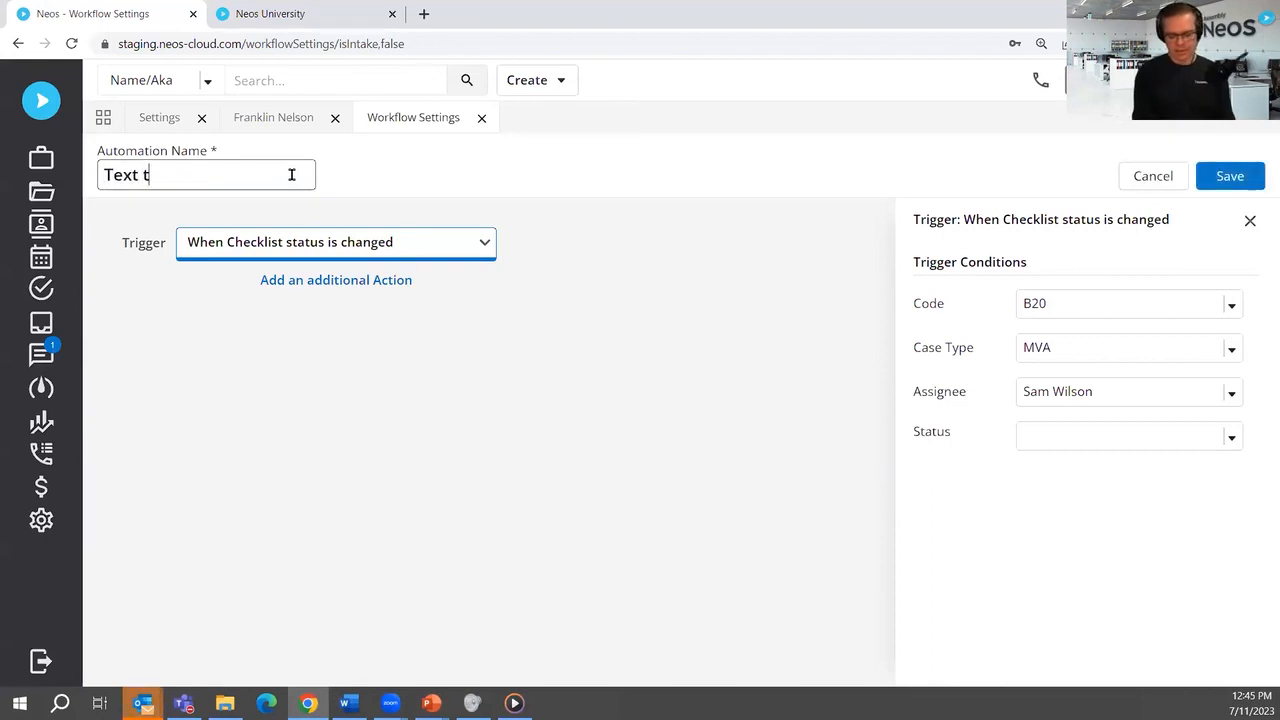
text(o client - Demand Sent)
click(517, 283)
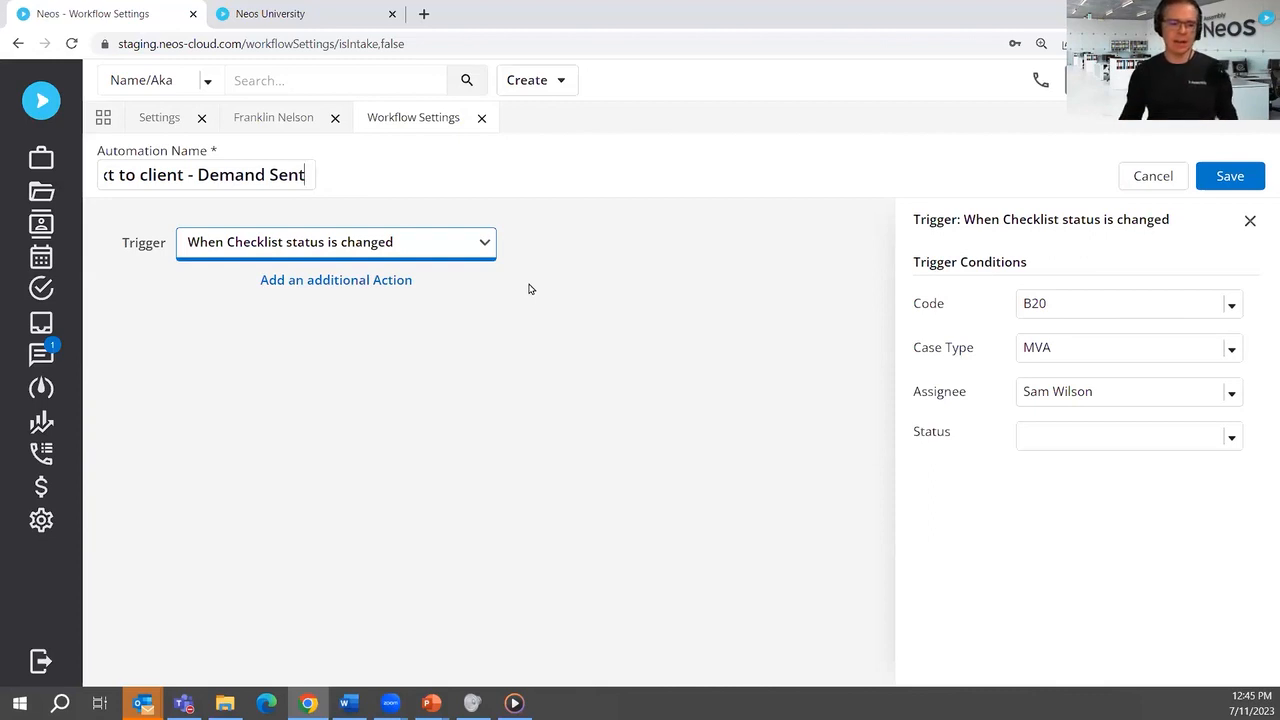
- Review the checklist trigger's condition summary and set its status condition to Done
click(471, 243)
click(483, 243)
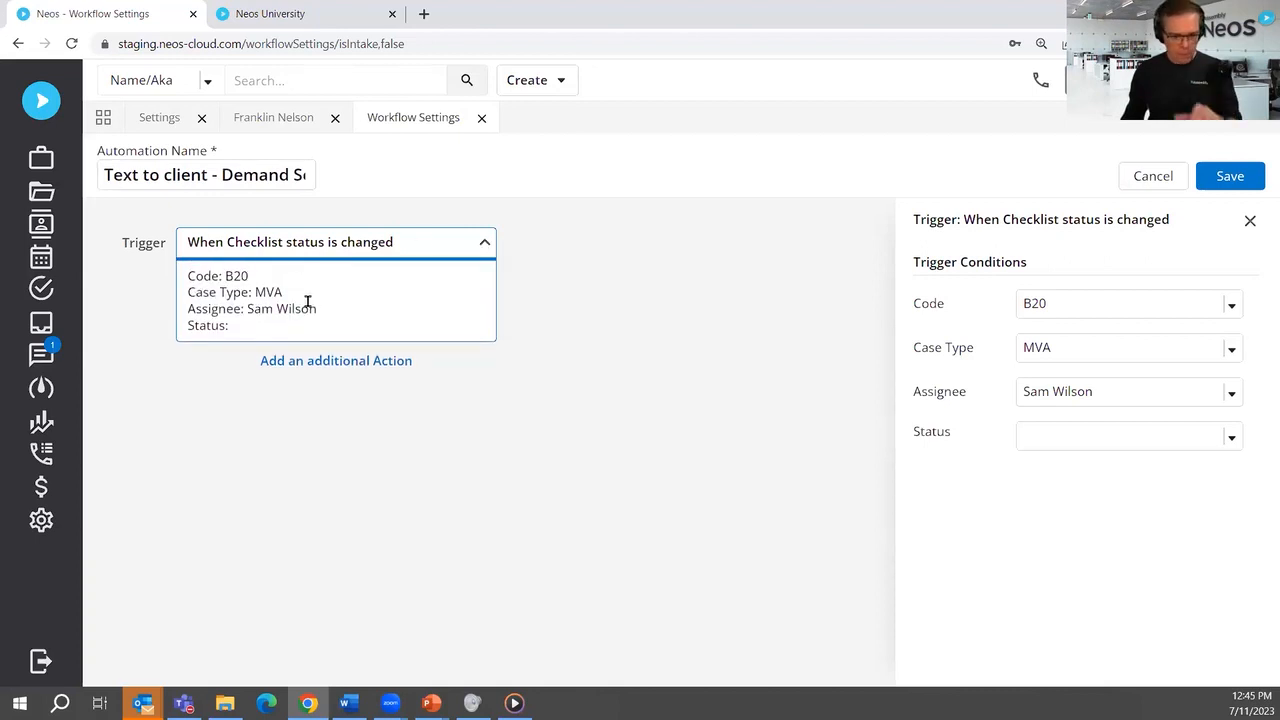
click(473, 246)
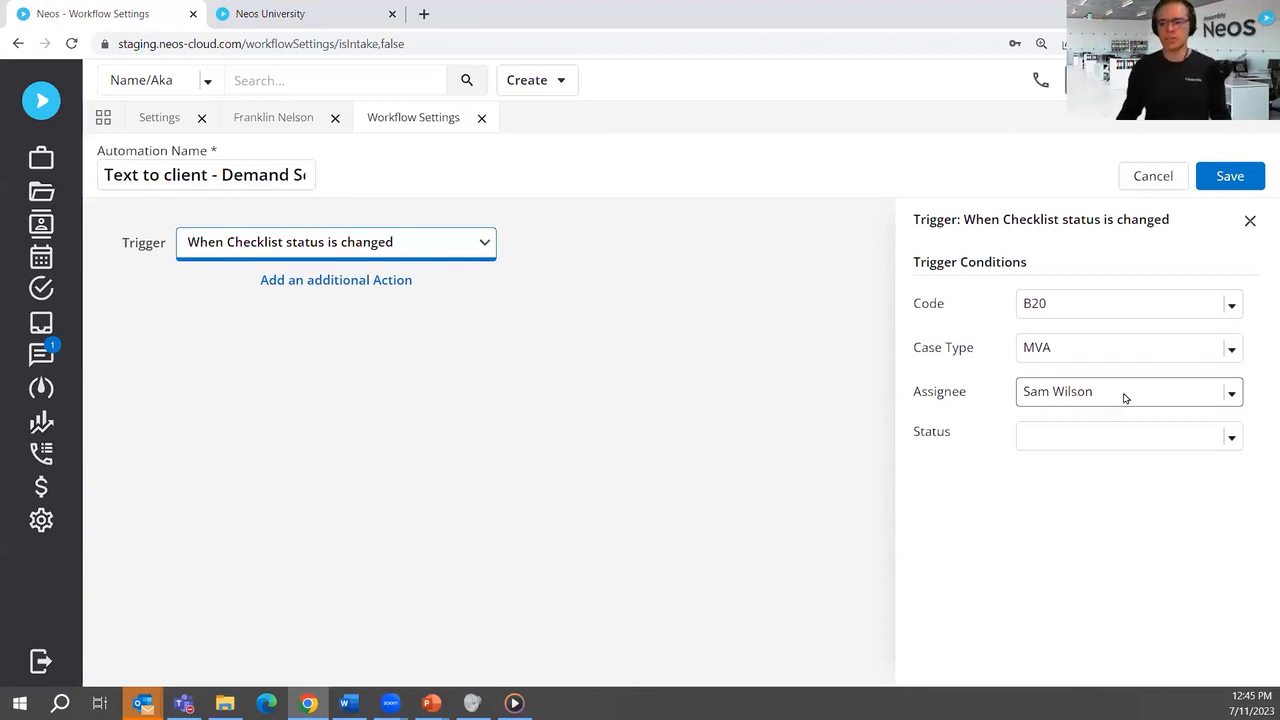
click(1121, 440)
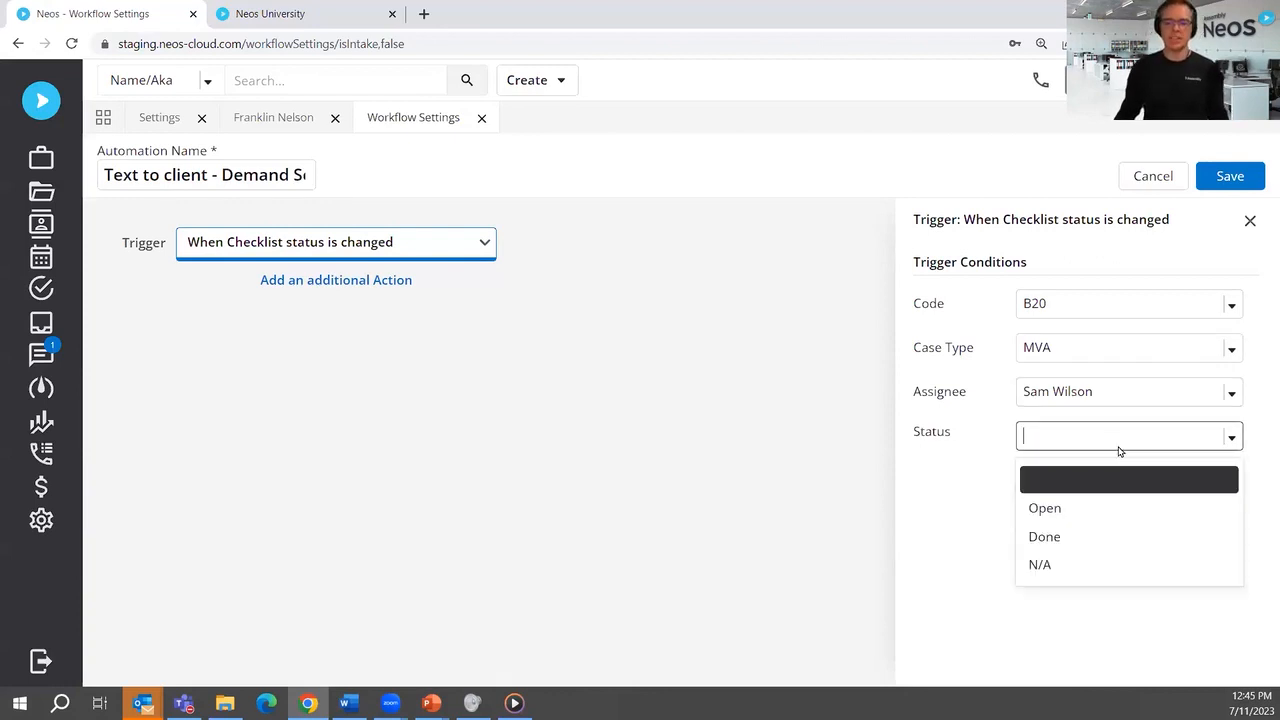
click(1102, 538)
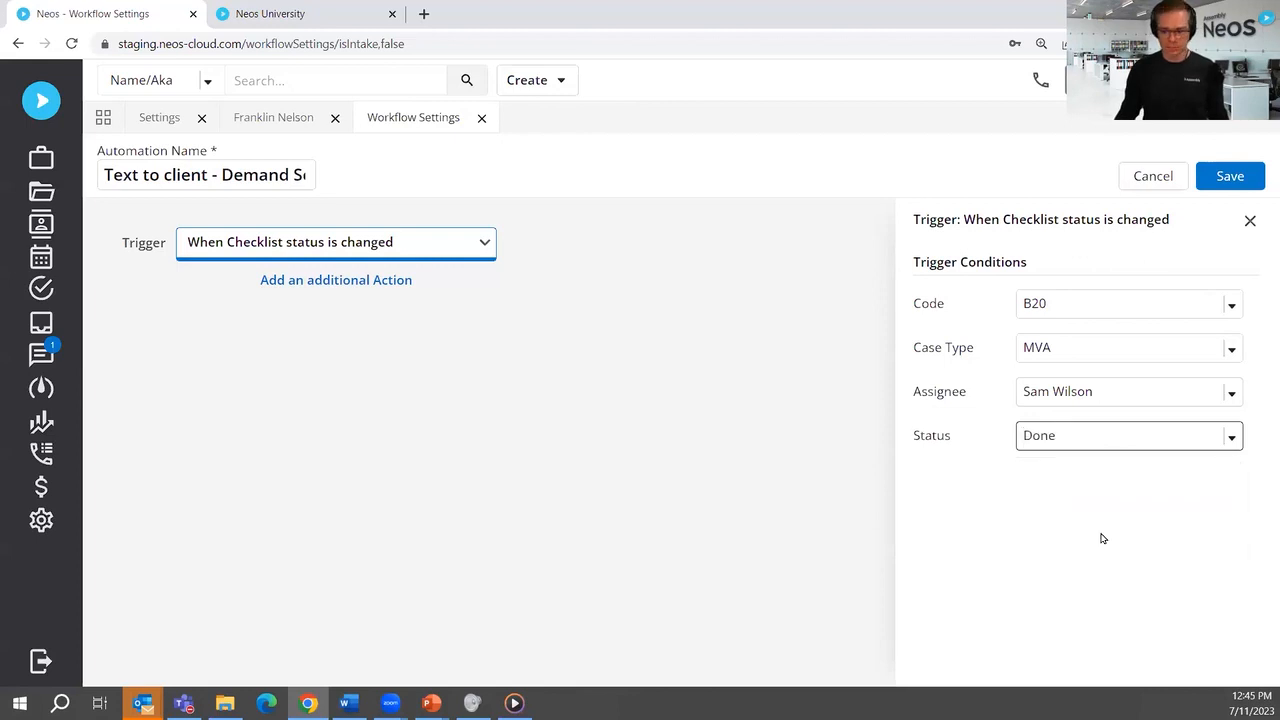
- Add a Send text message action to the automation
click(290, 284)
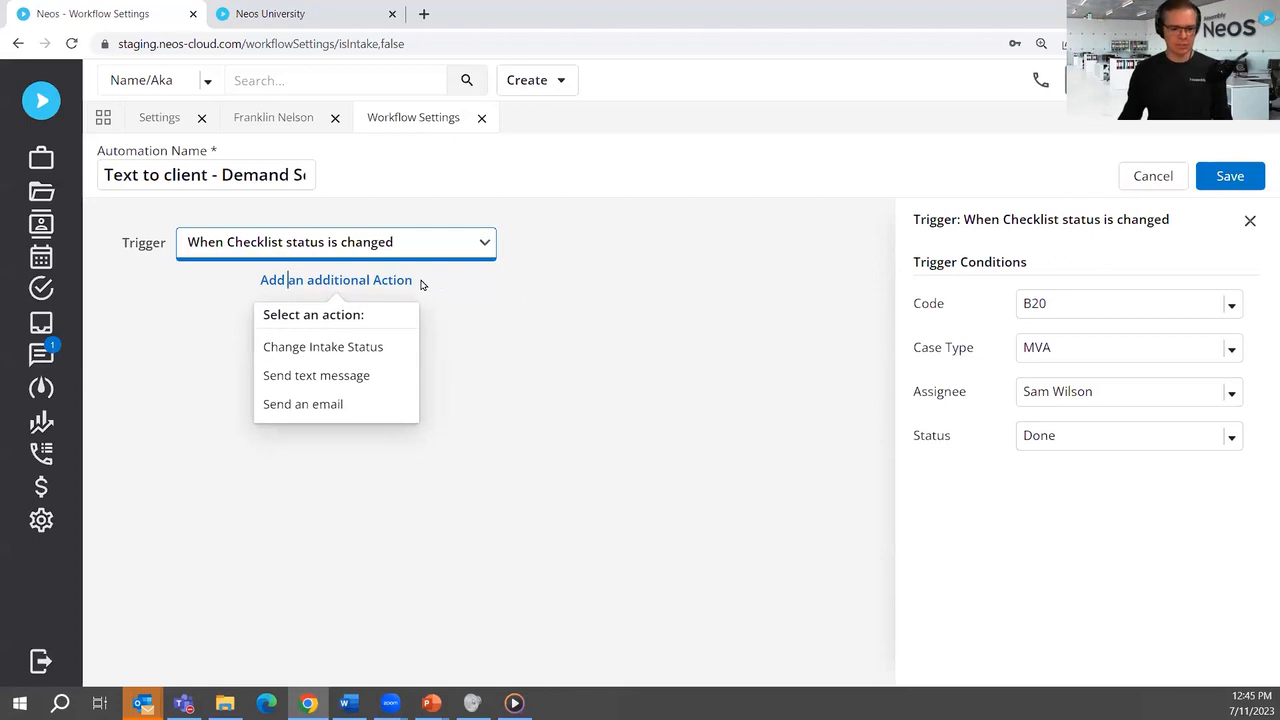
click(366, 376)
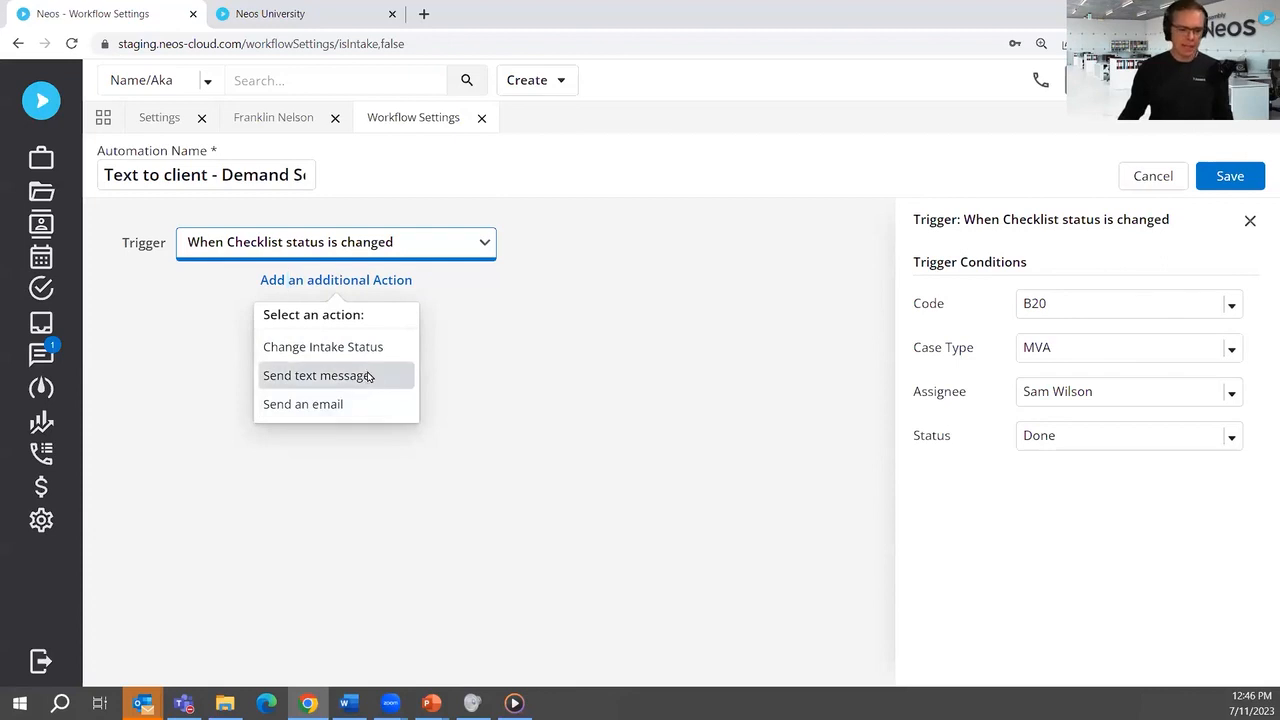
click(318, 236)
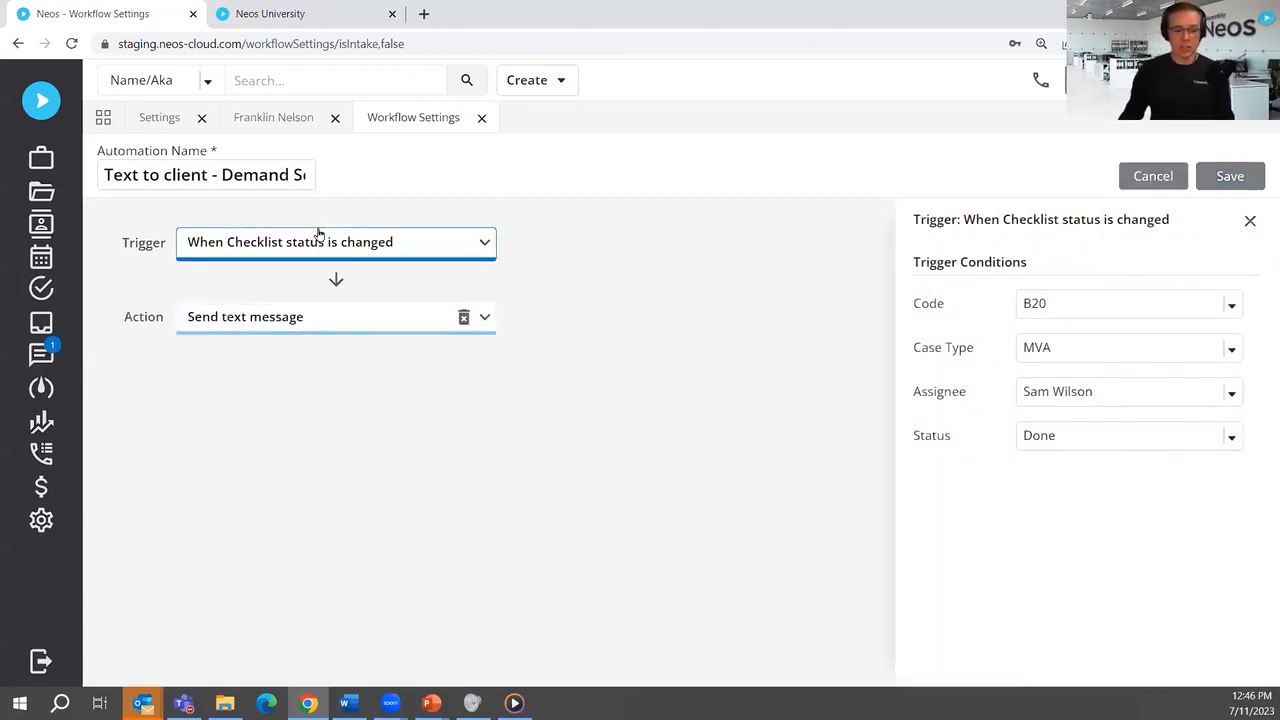
- Set the text message action's template to Retainer Agreement SMS and its recipient to First Party
click(310, 323)
click(1058, 312)
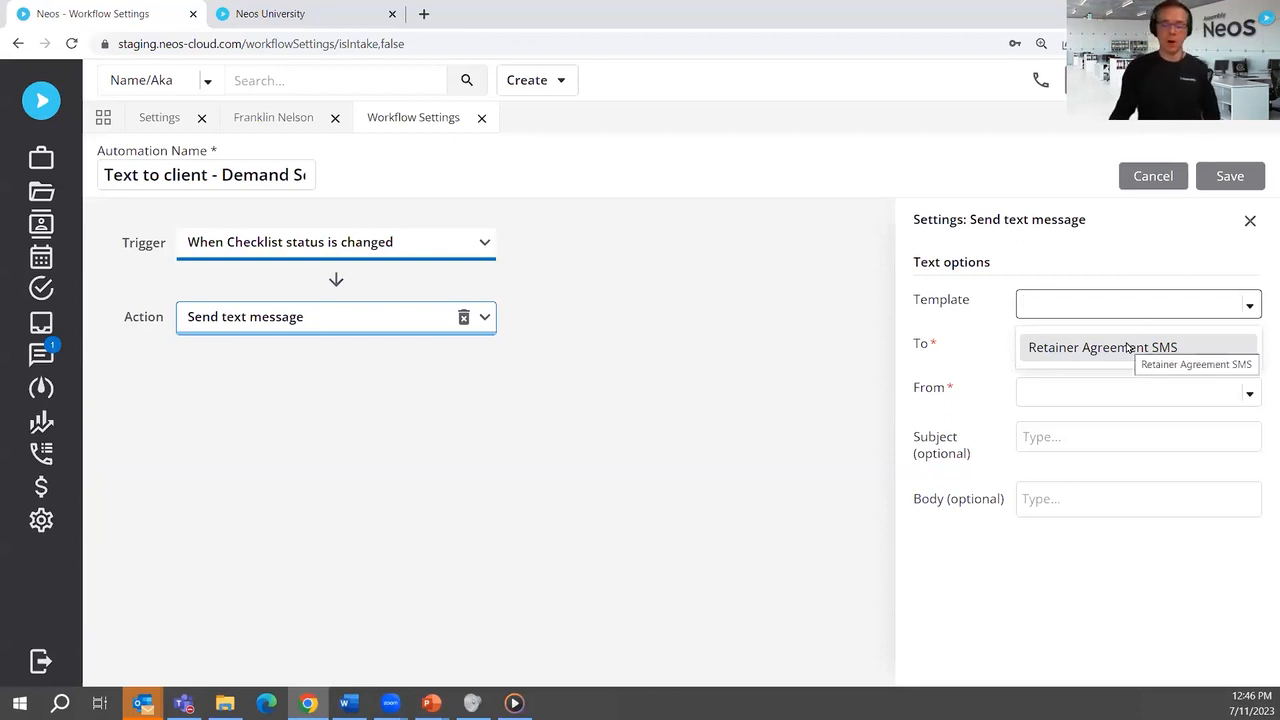
click(1128, 347)
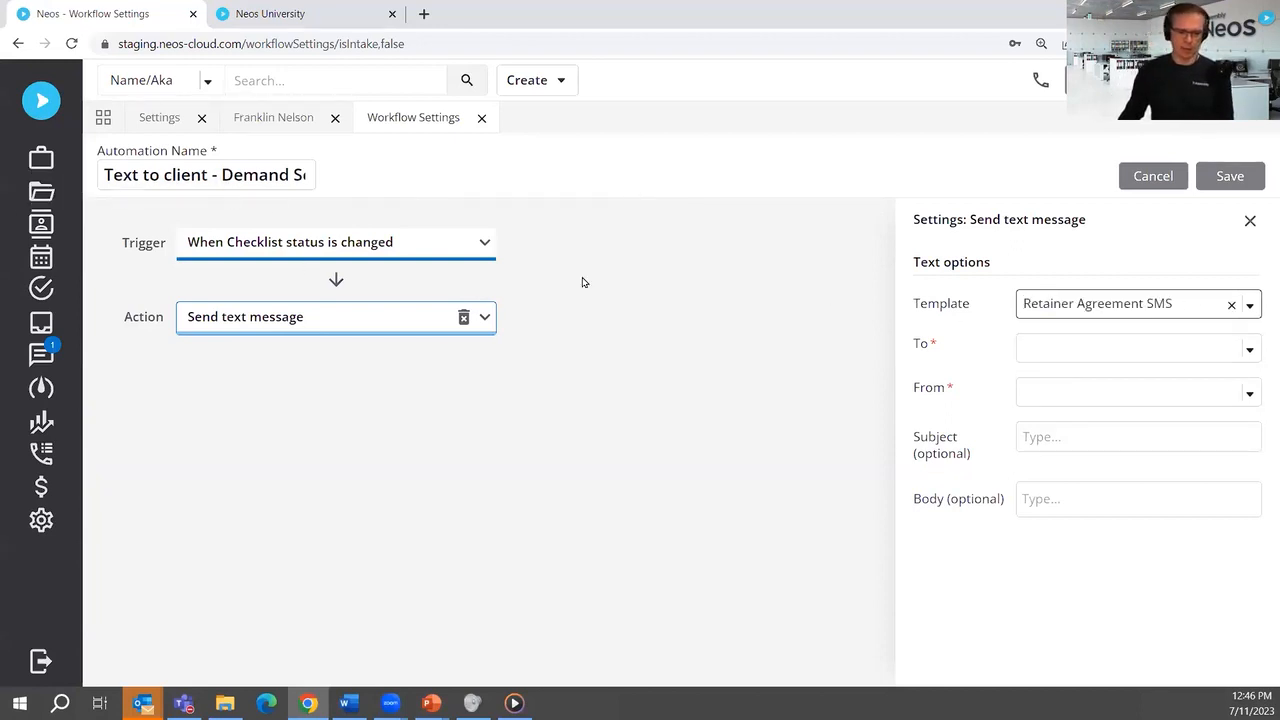
click(1179, 359)
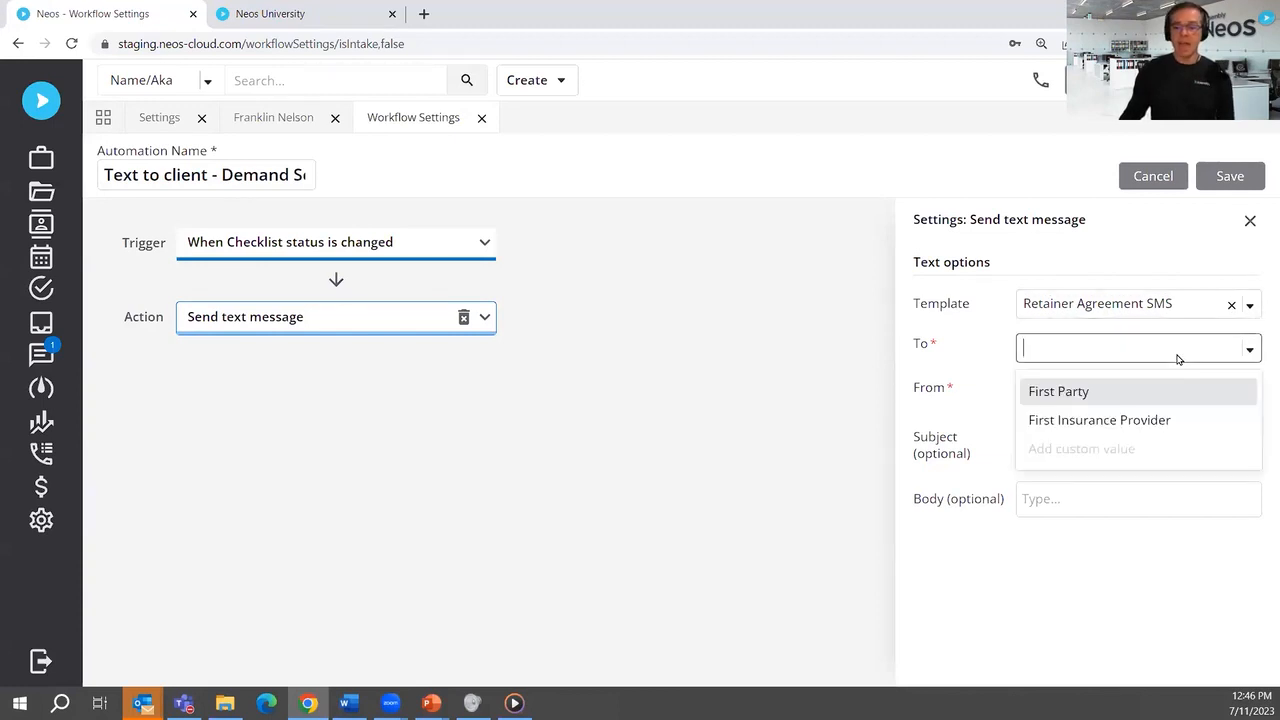
click(1079, 401)
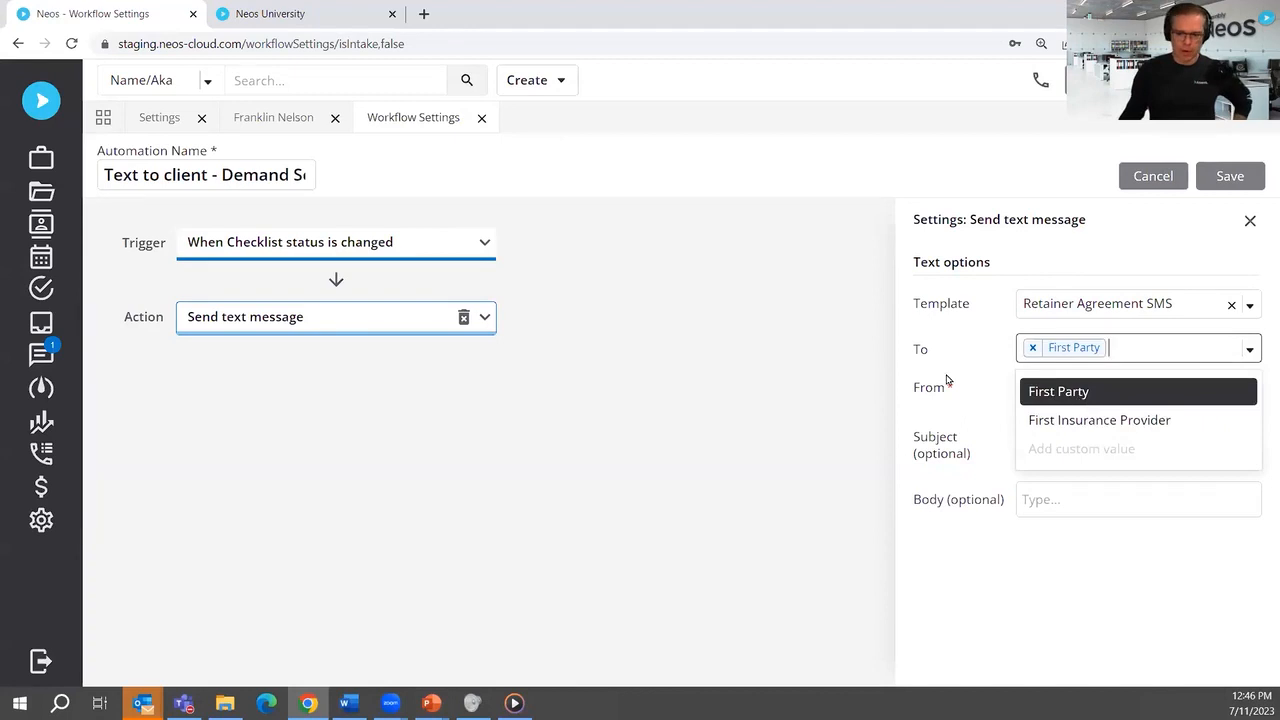
click(825, 391)
- Choose Trigger Staff as the sender of the text message, leaving the optional subject and body empty
click(1107, 392)
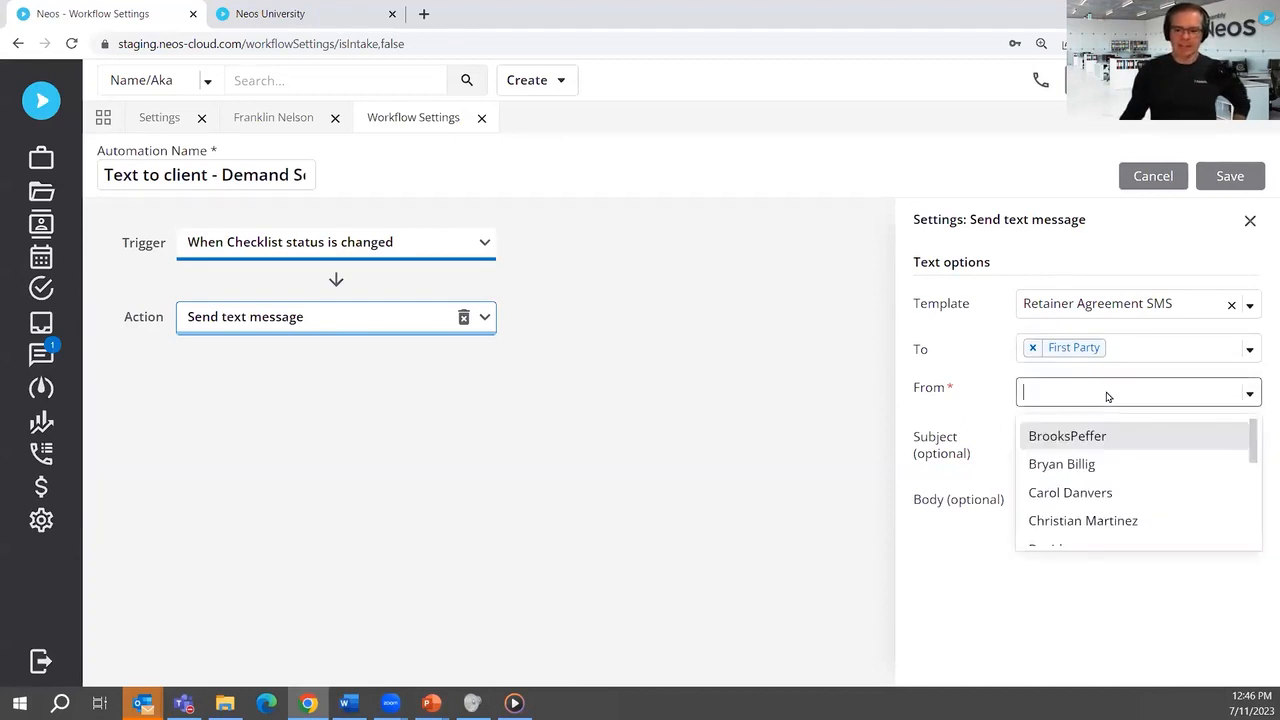
scroll(1110, 468, down, 3)
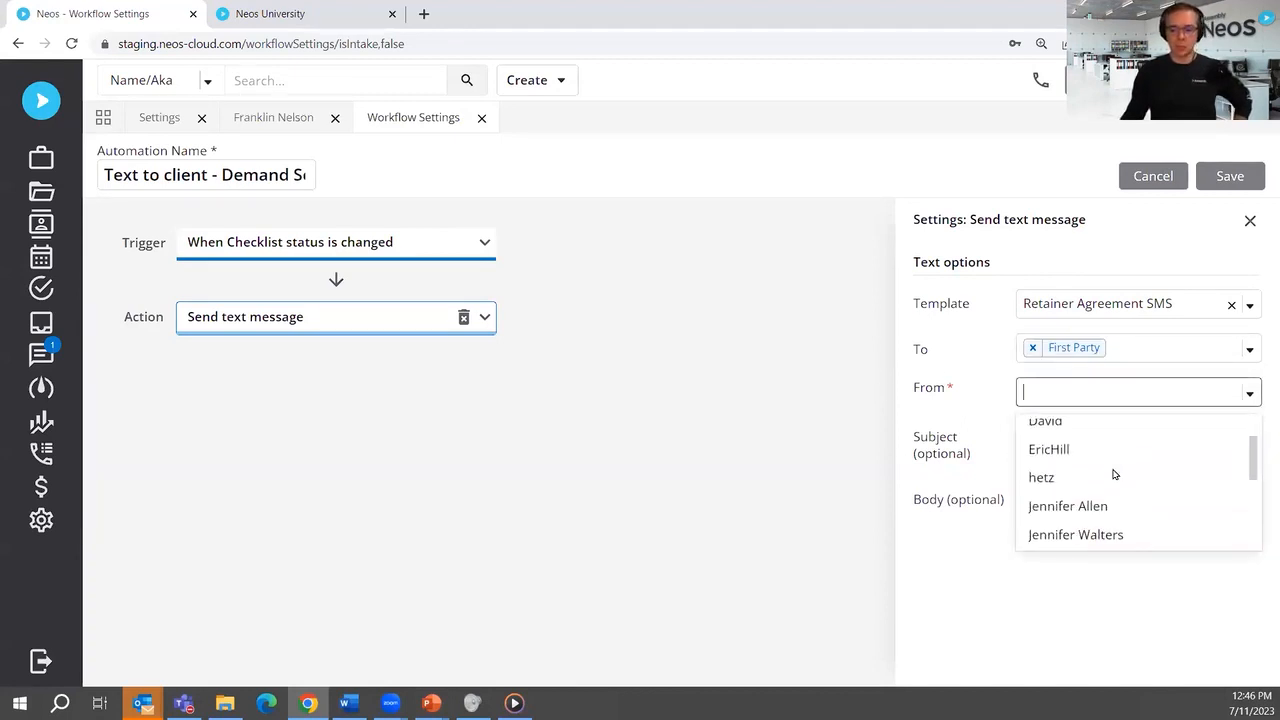
scroll(1113, 474, up, 1)
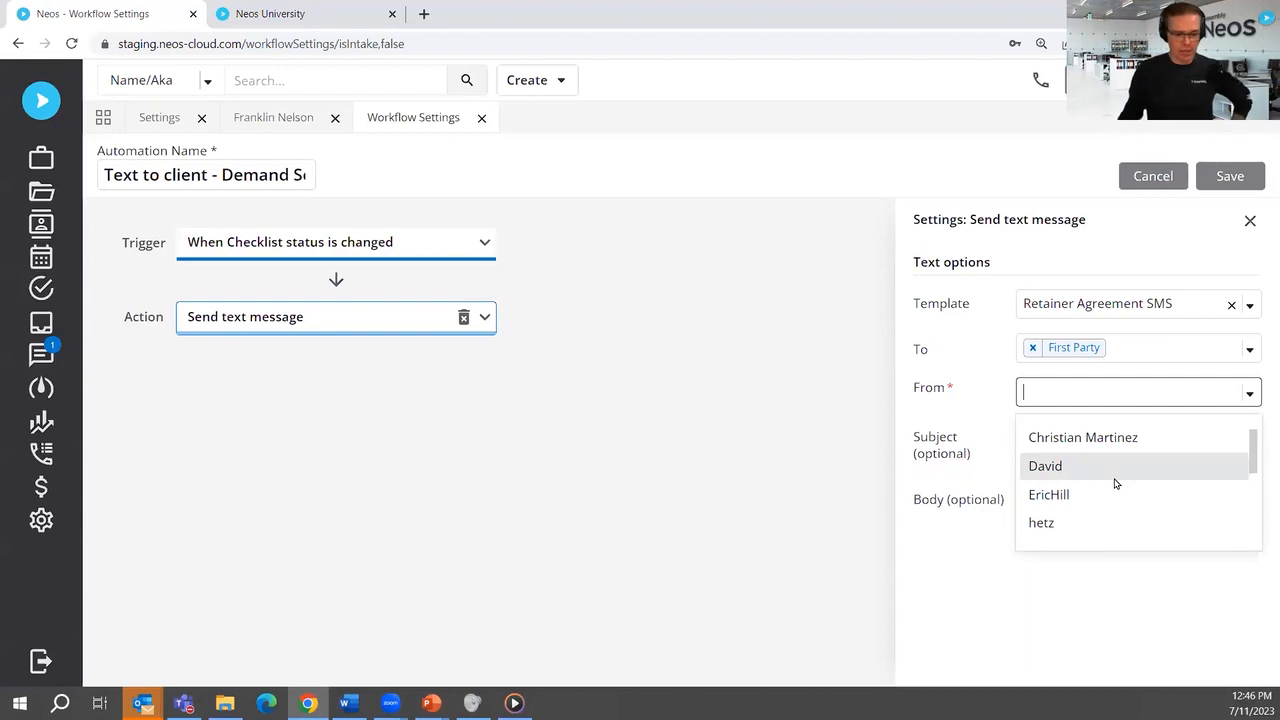
scroll(1116, 483, down, 3)
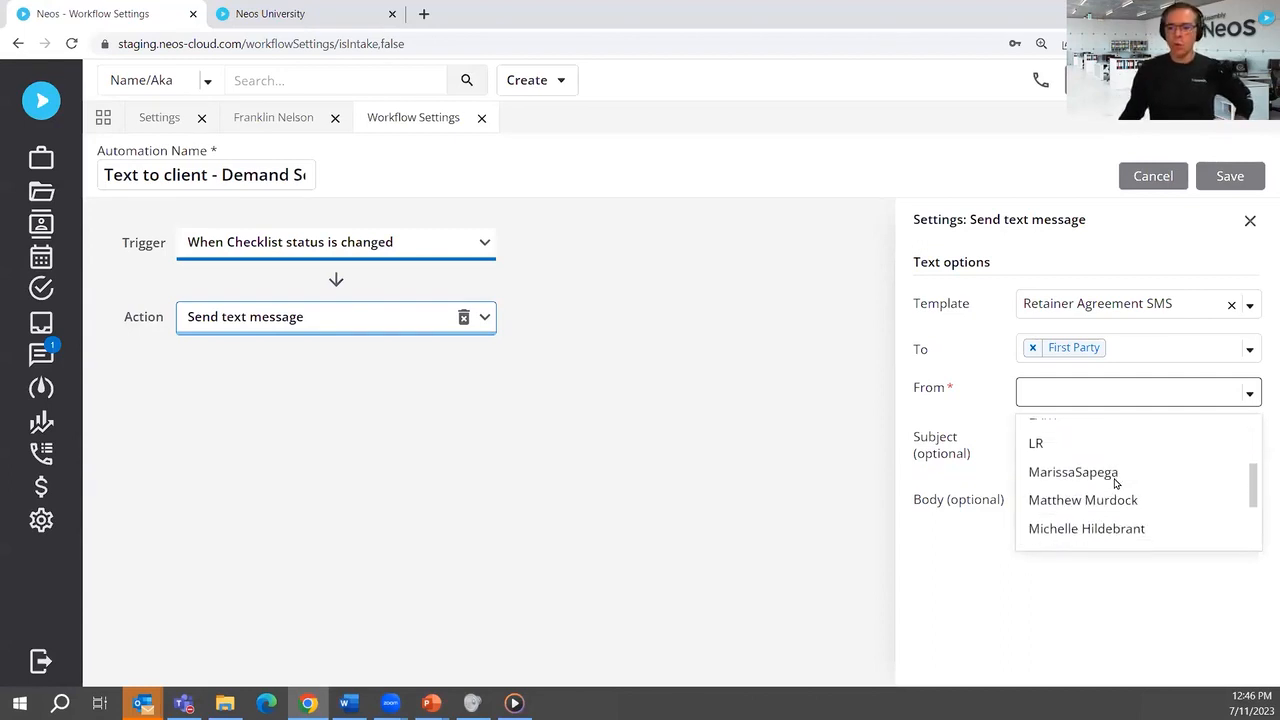
scroll(1116, 483, down, 5)
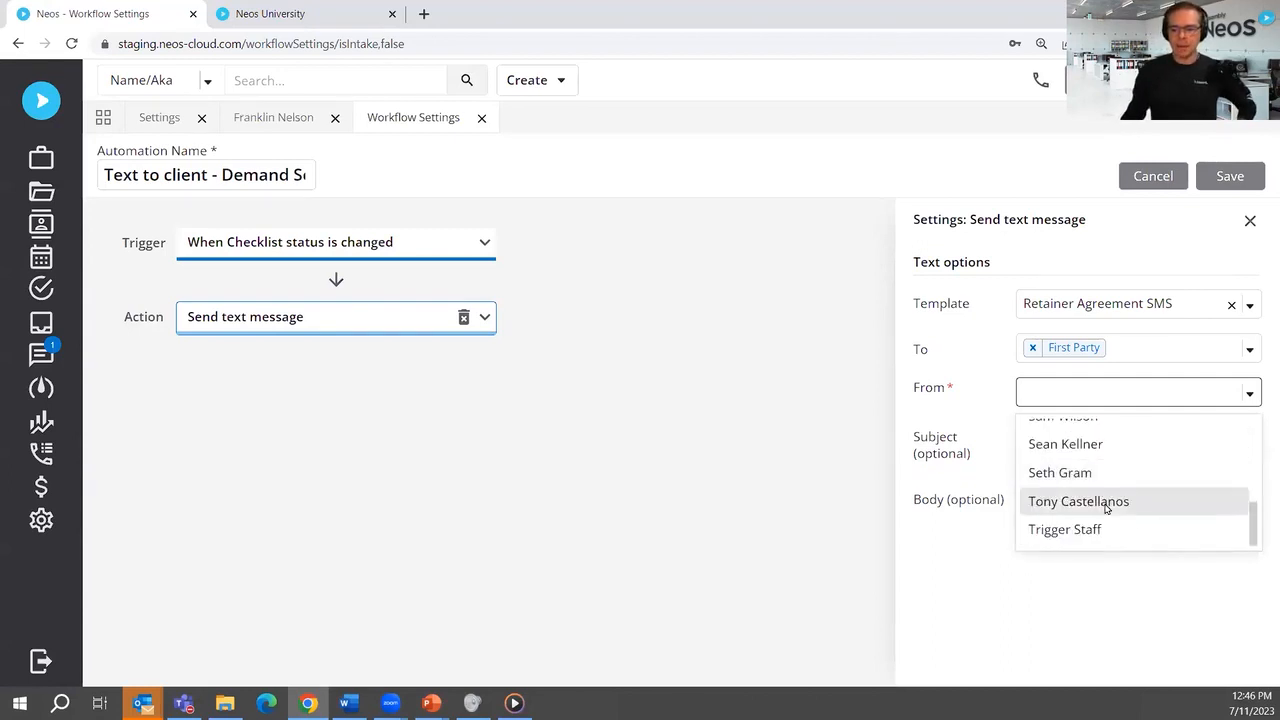
scroll(1108, 532, up, 1)
scroll(1108, 532, down, 1)
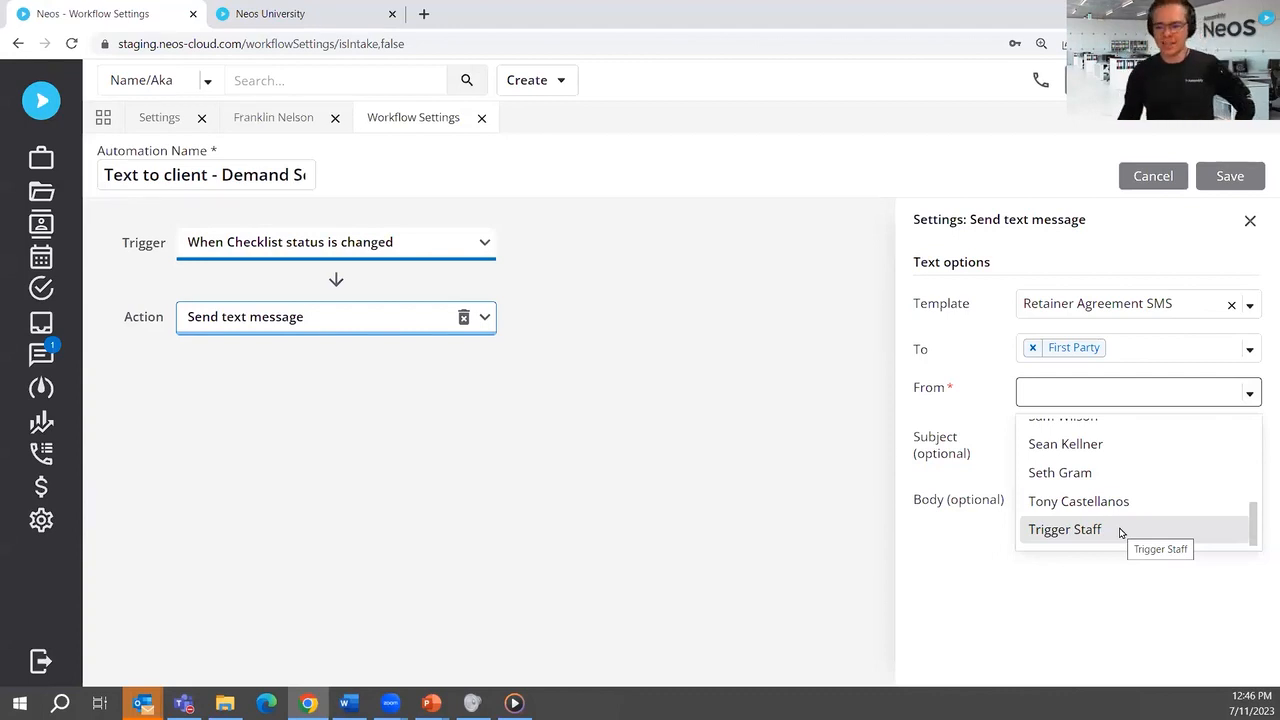
click(1065, 529)
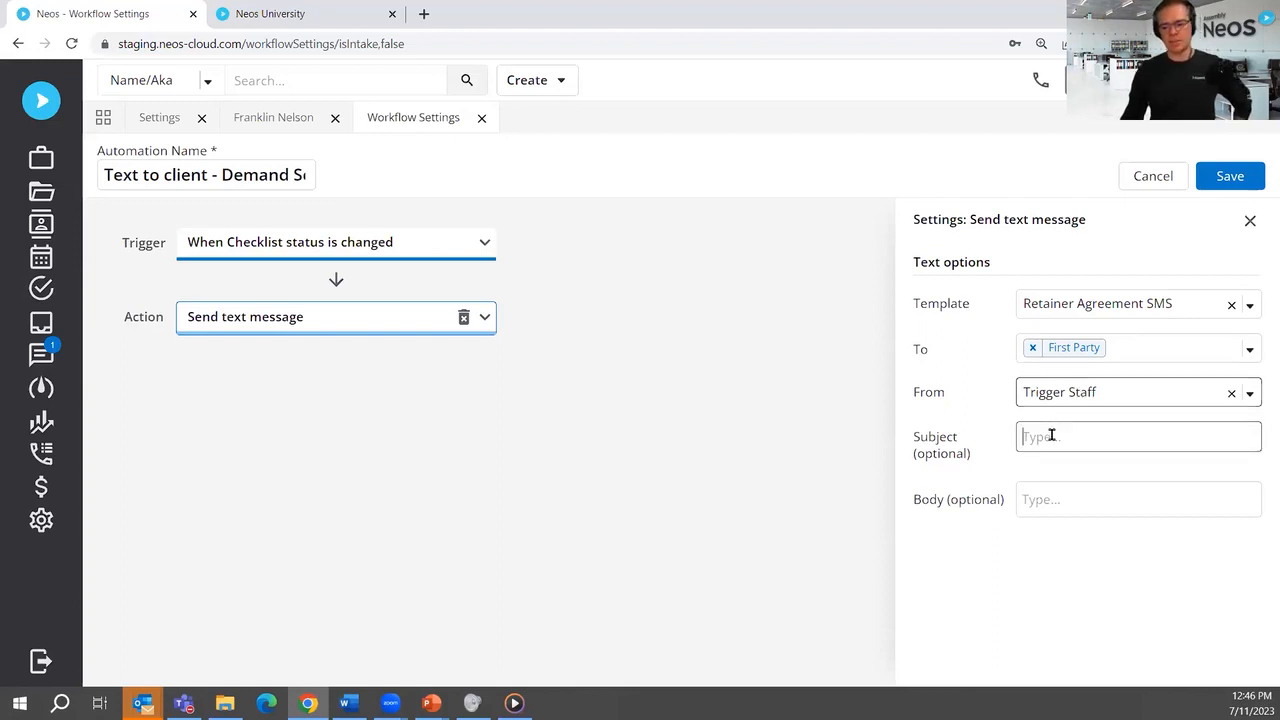
click(1060, 506)
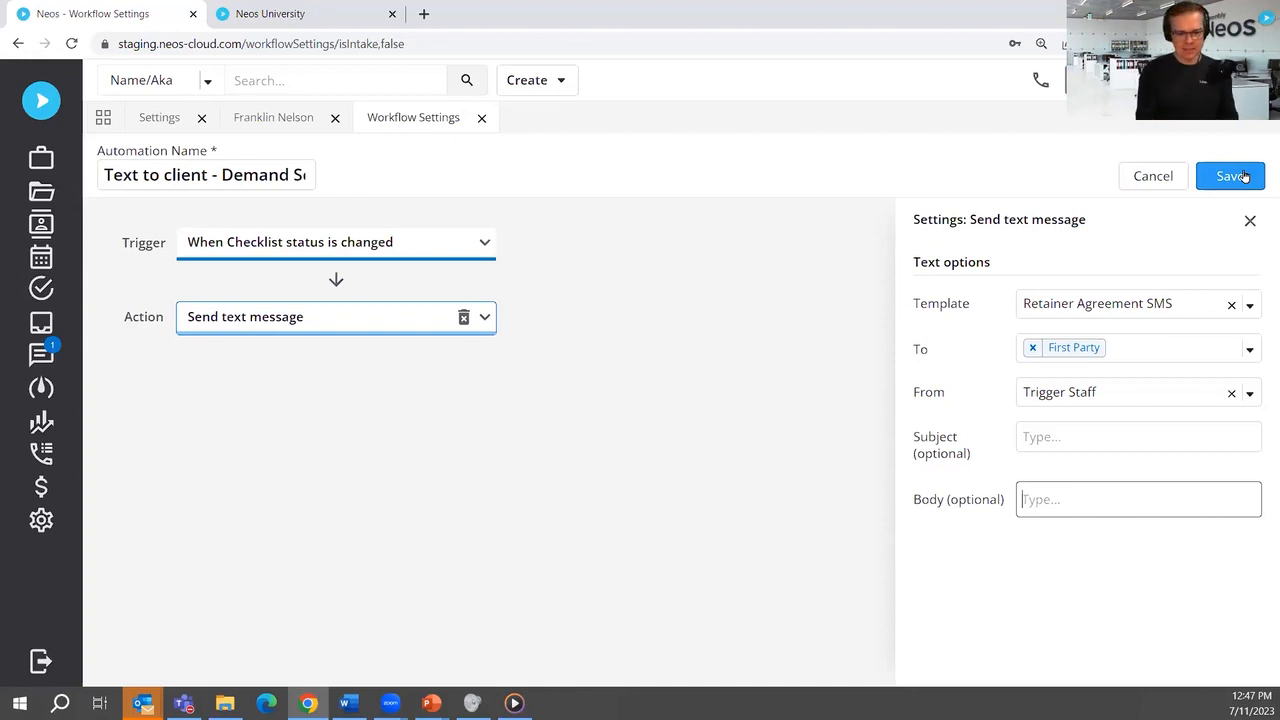
- Review the automation's trigger conditions and text message settings, and cancel the unsaved automation
click(390, 250)
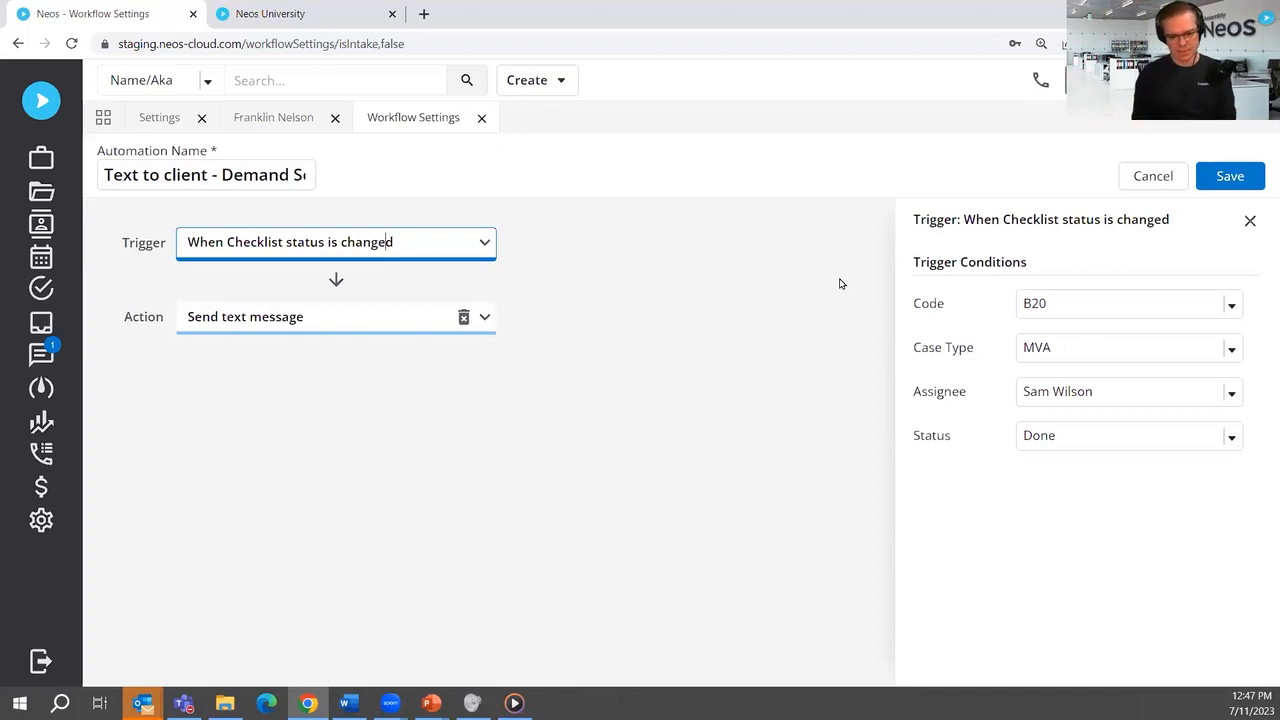
click(308, 308)
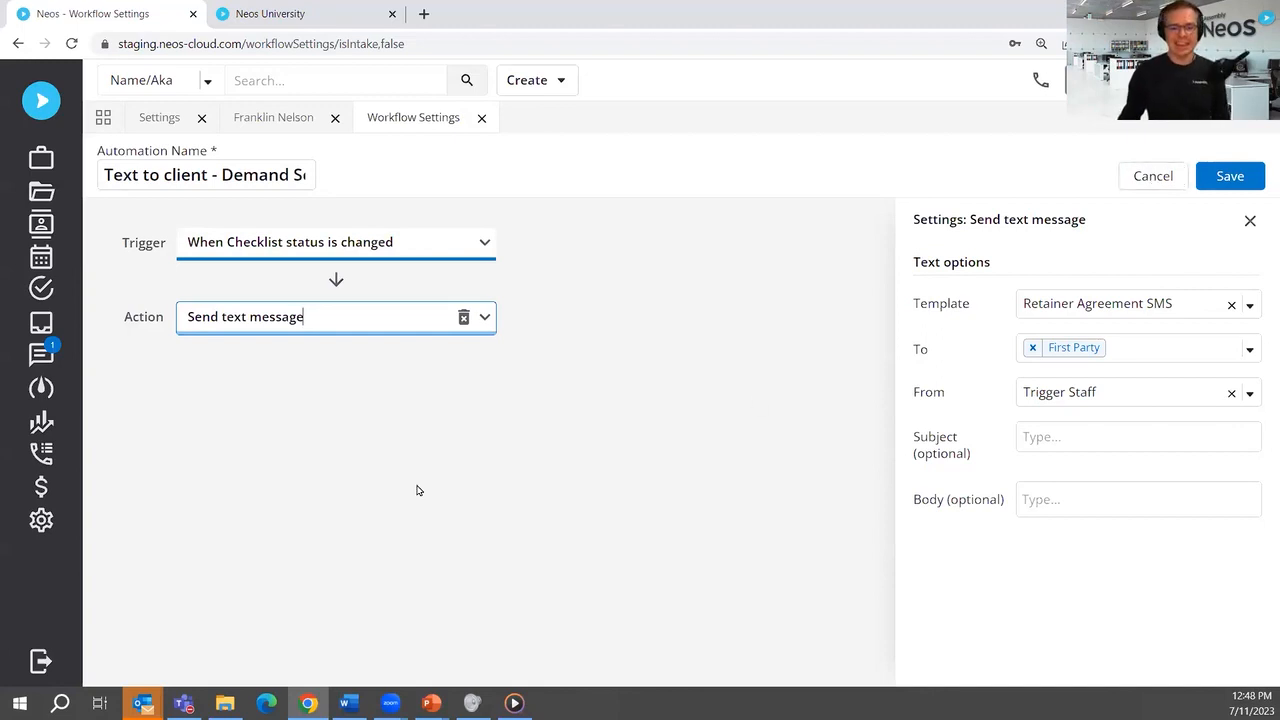
click(1150, 176)
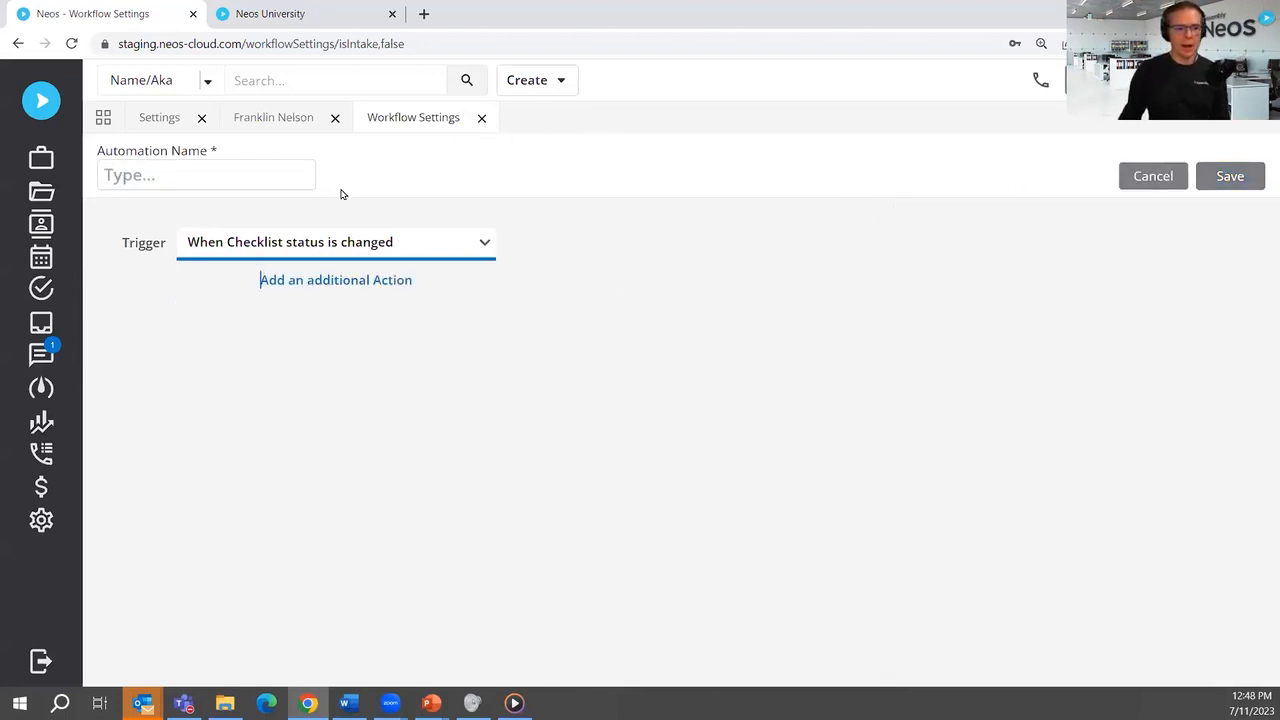
- Close the open client case, Workflow Settings and Settings to return to the dashboard
click(334, 118)
click(347, 118)
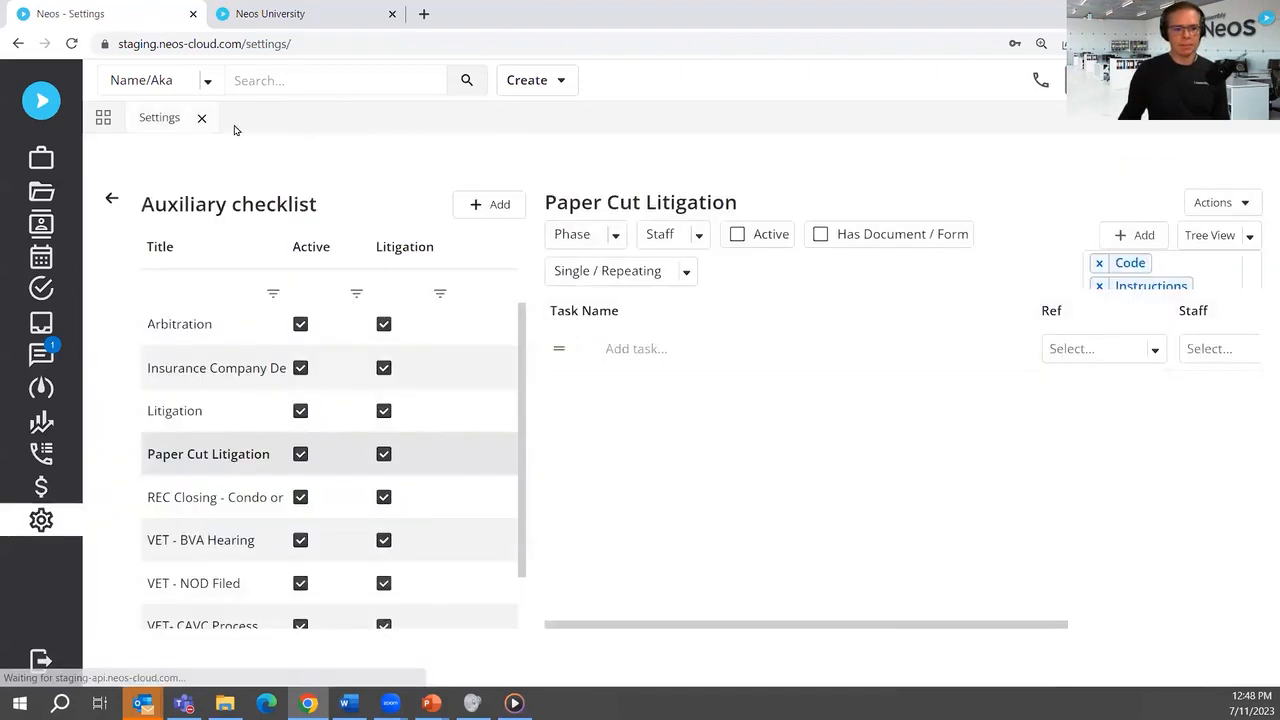
click(202, 119)
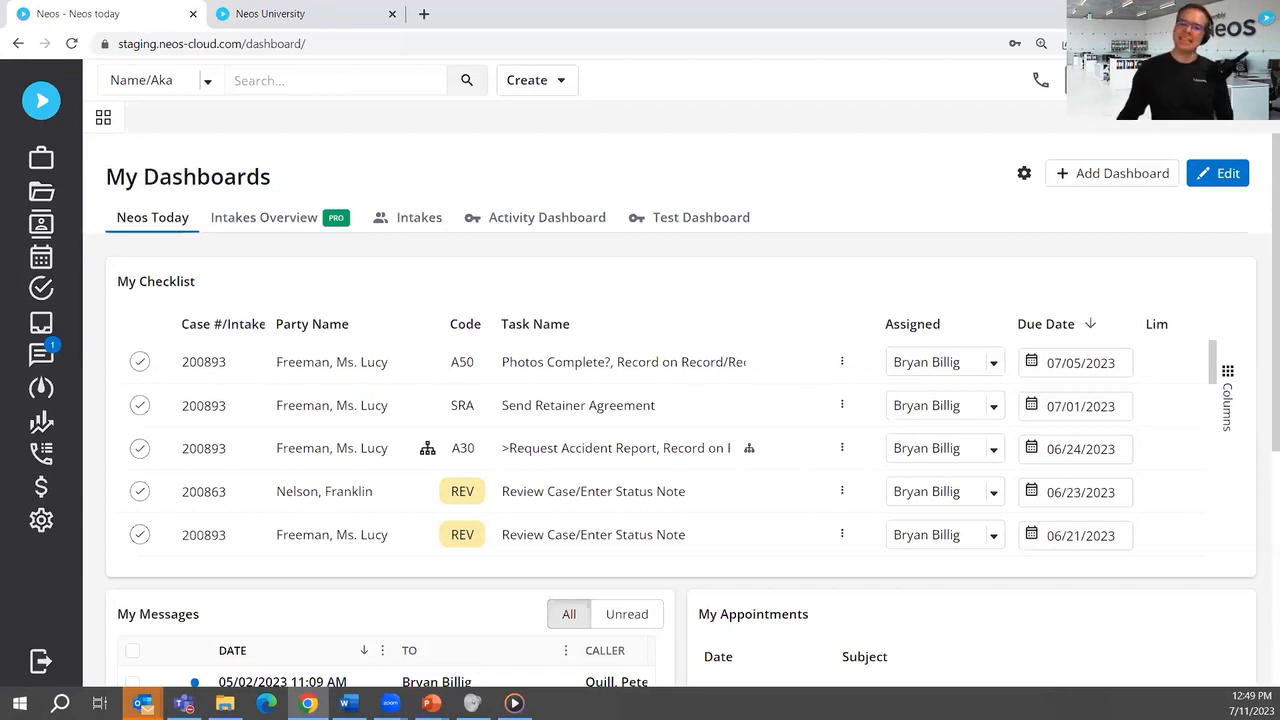
- Open the primary checklist of the Paper Cut Injury case type in the case type settings
click(290, 78)
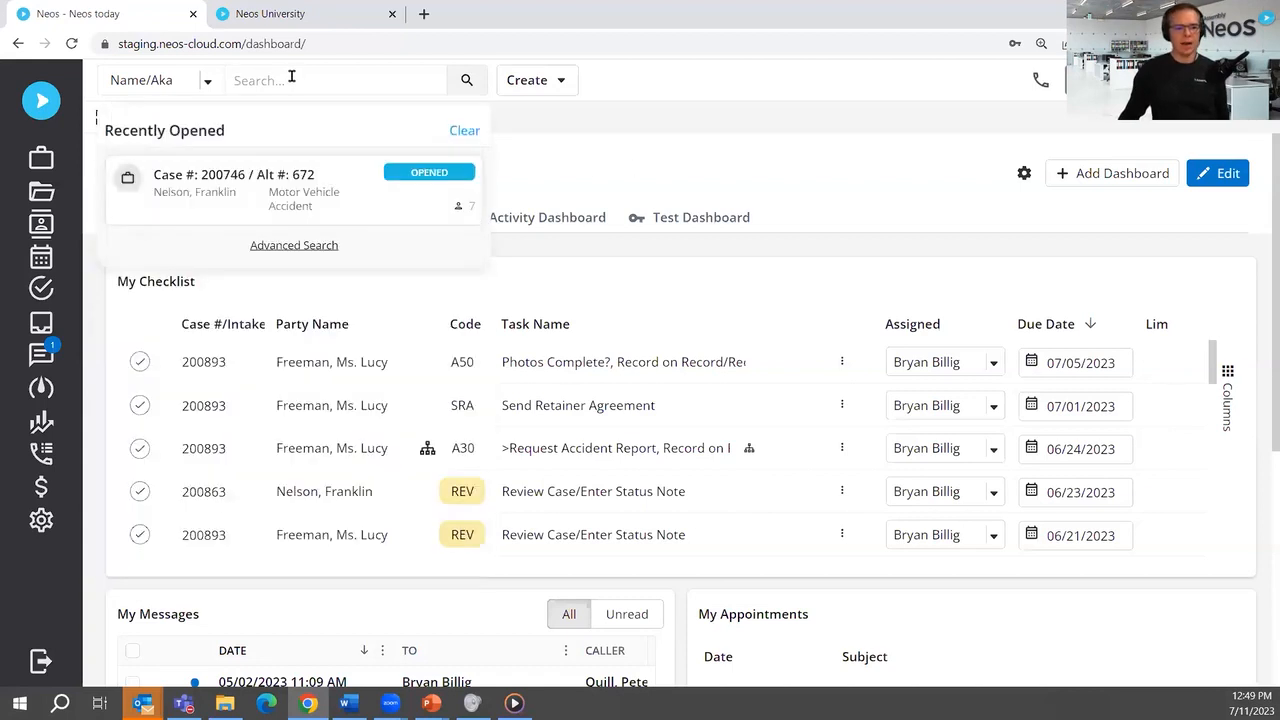
click(41, 520)
click(286, 272)
scroll(263, 394, down, 5)
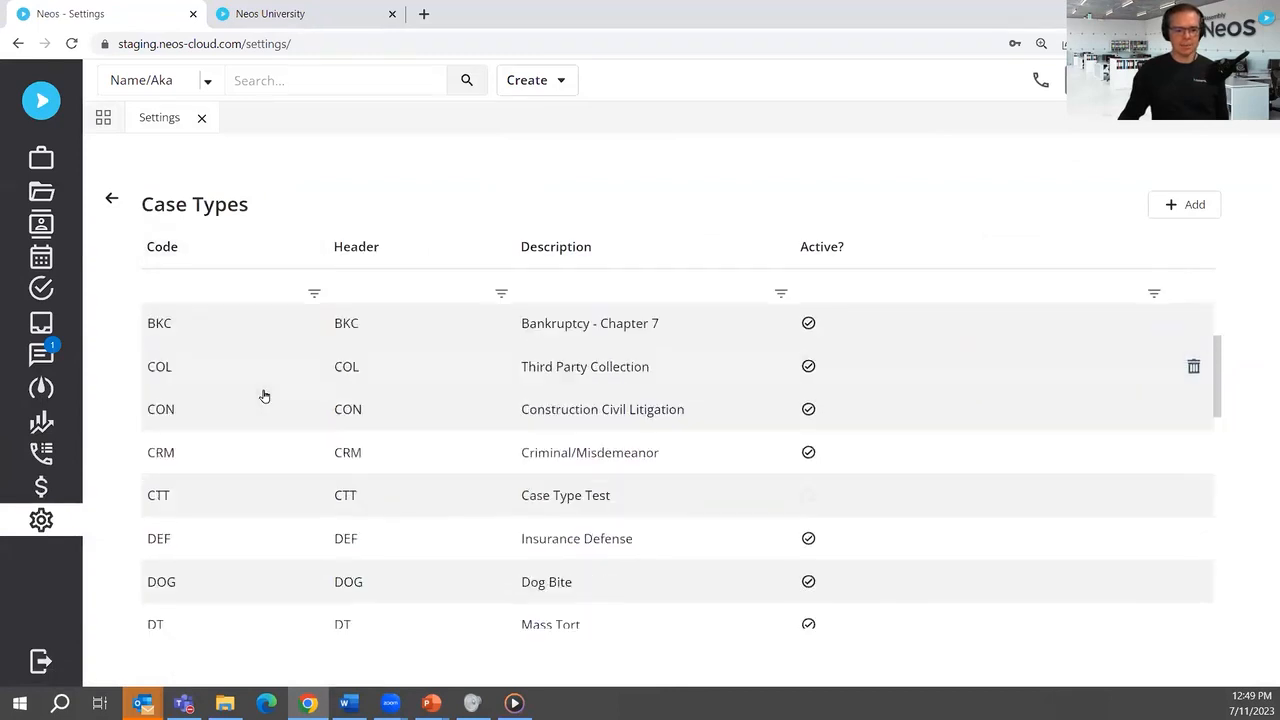
scroll(260, 394, down, 5)
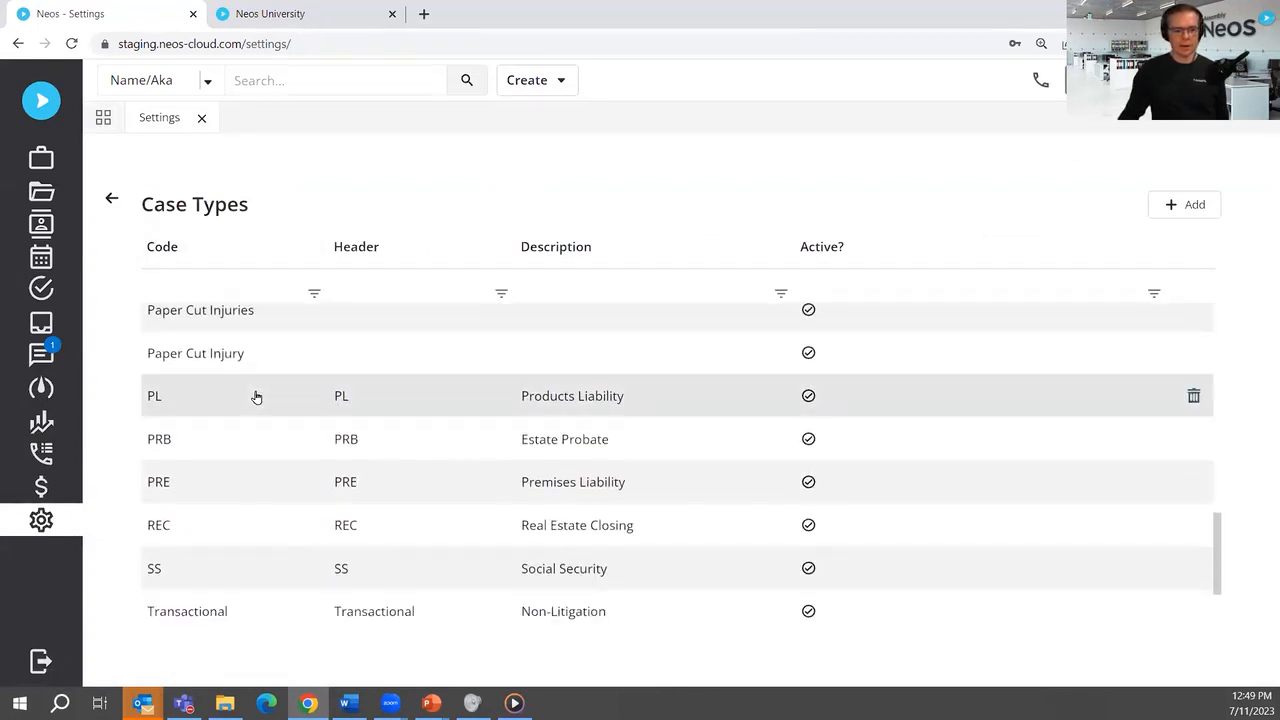
click(257, 366)
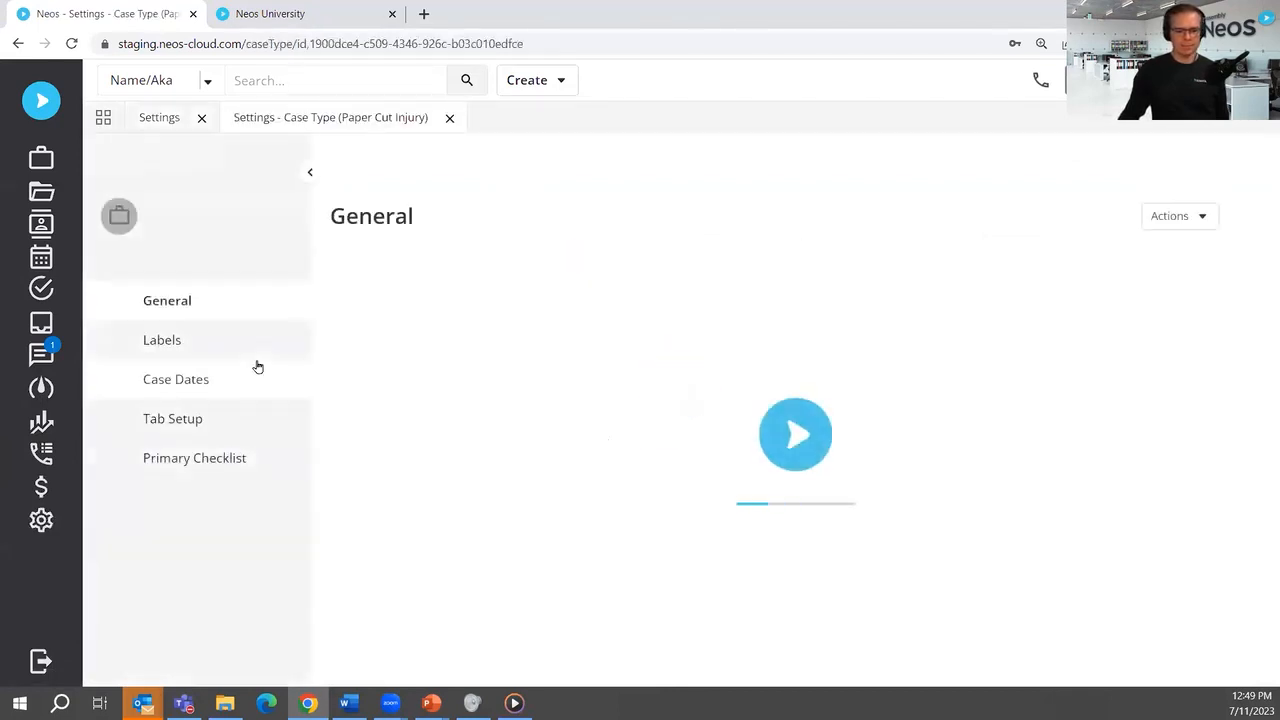
click(206, 458)
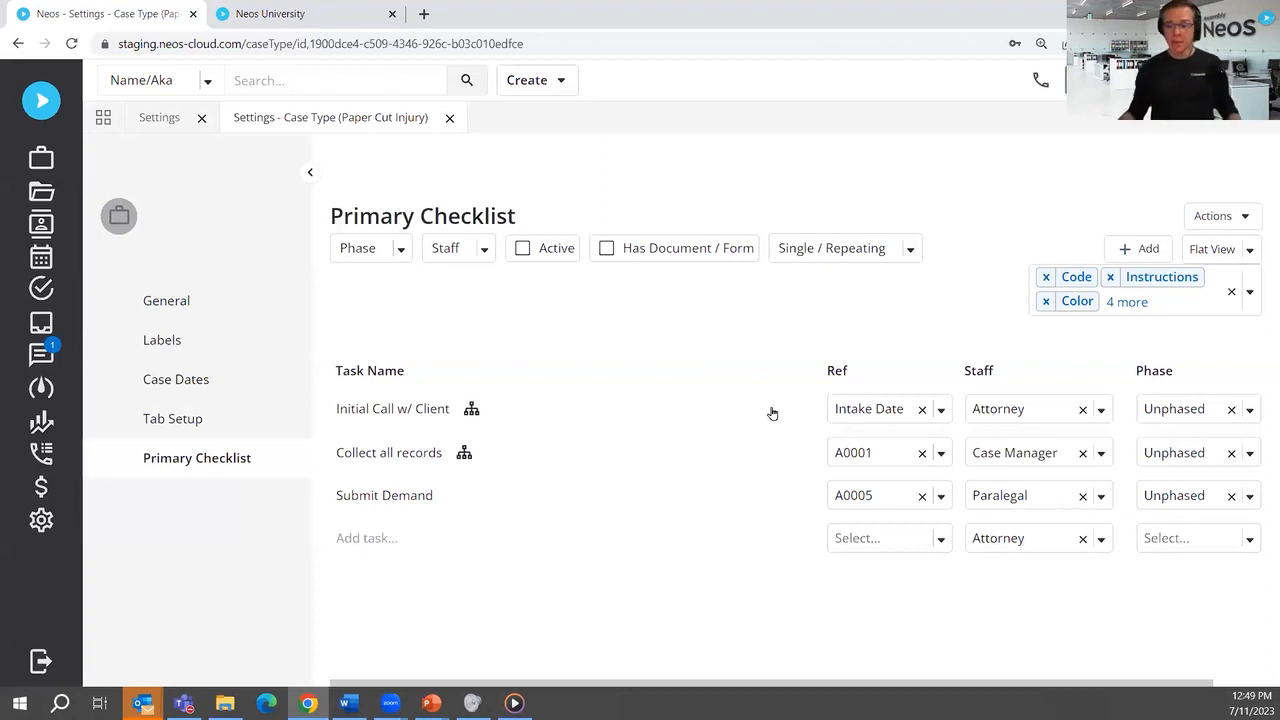
- Add a task named New fancy checklist item with code A0003 to the primary checklist
click(1140, 248)
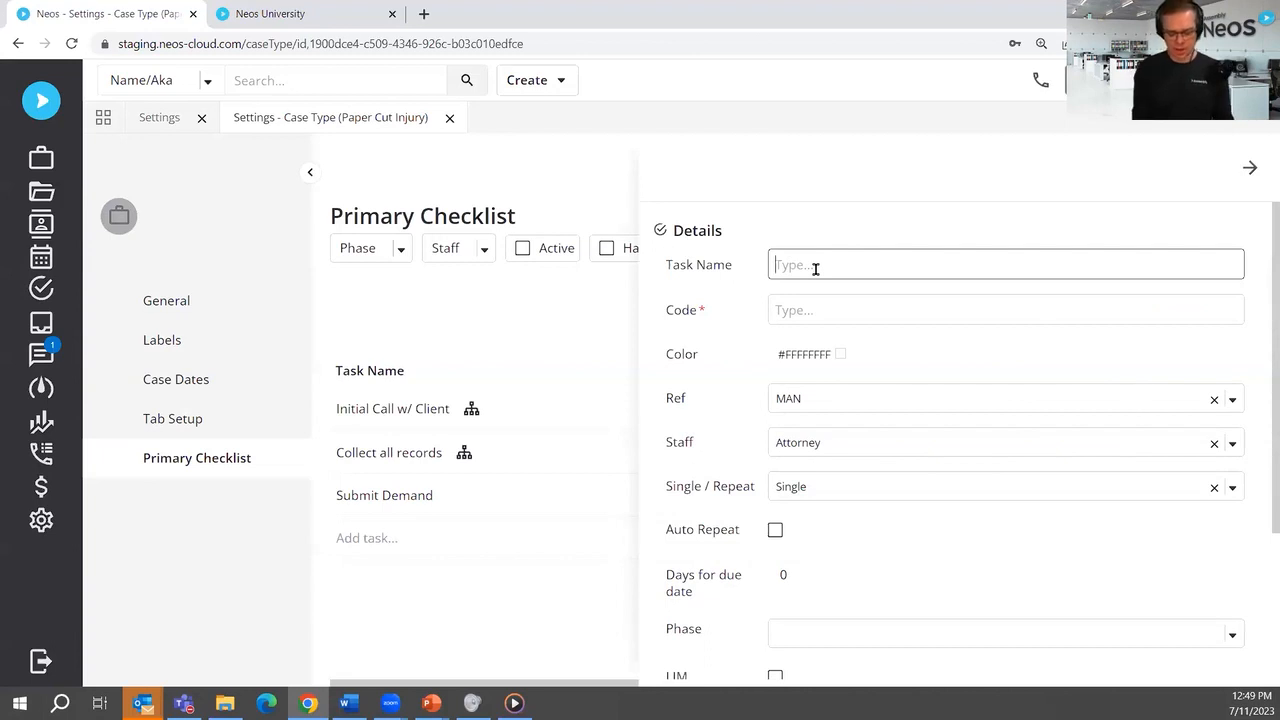
text(New )
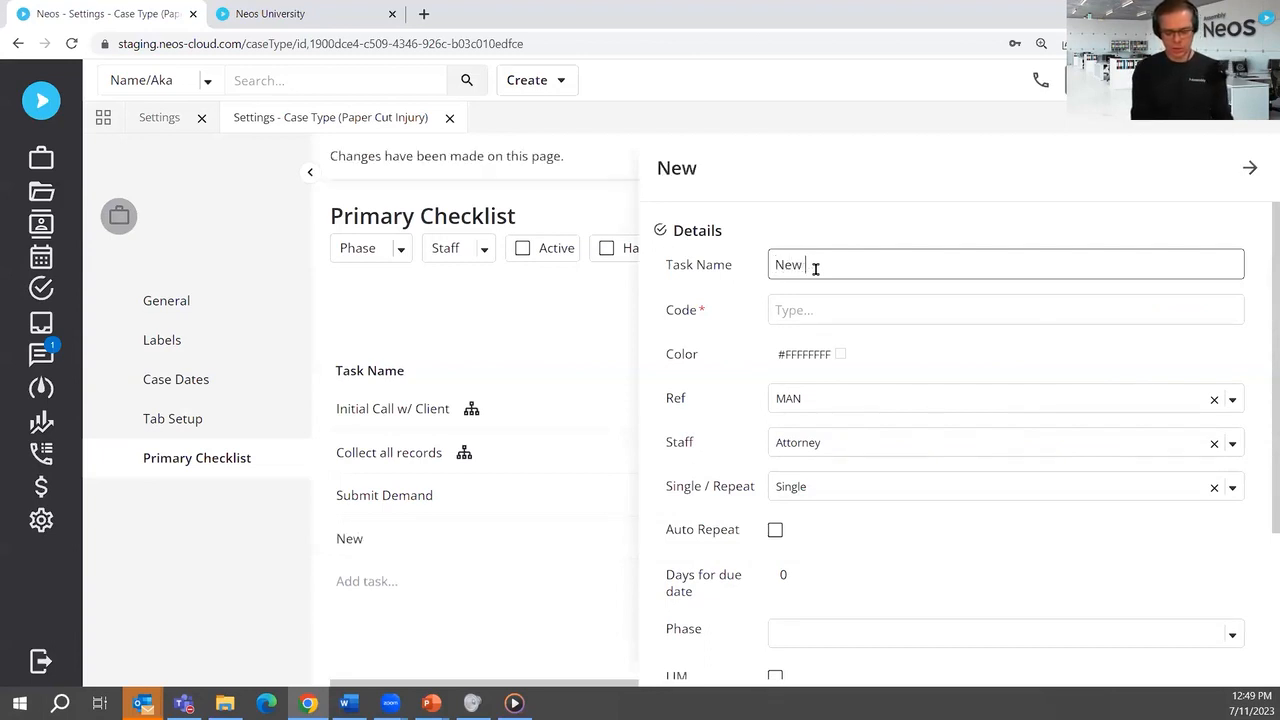
text(fancy checklist item)
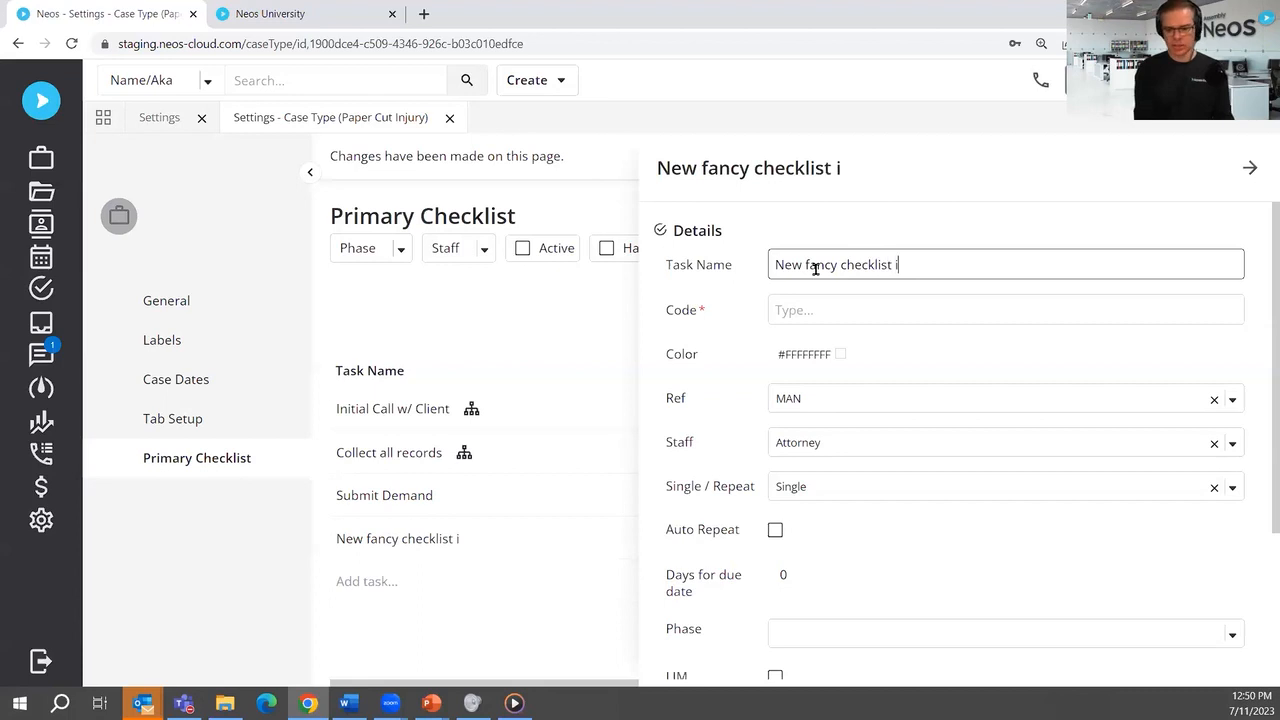
click(825, 309)
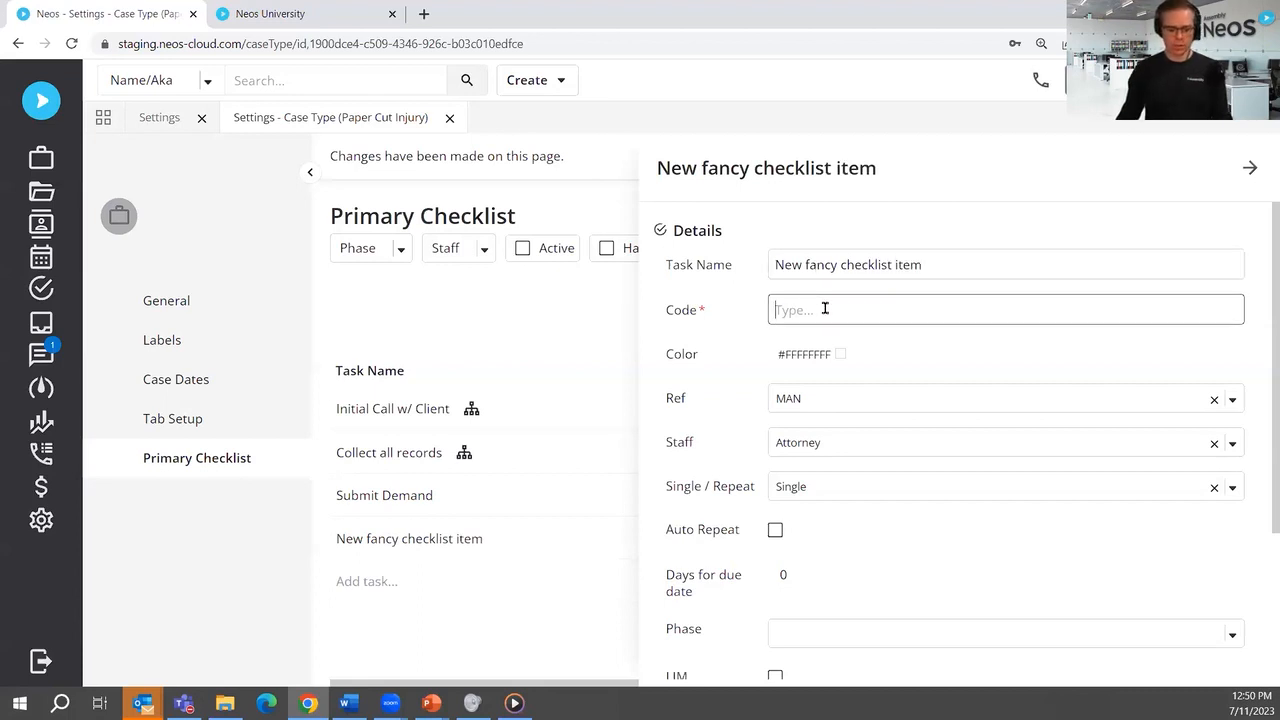
text(03)
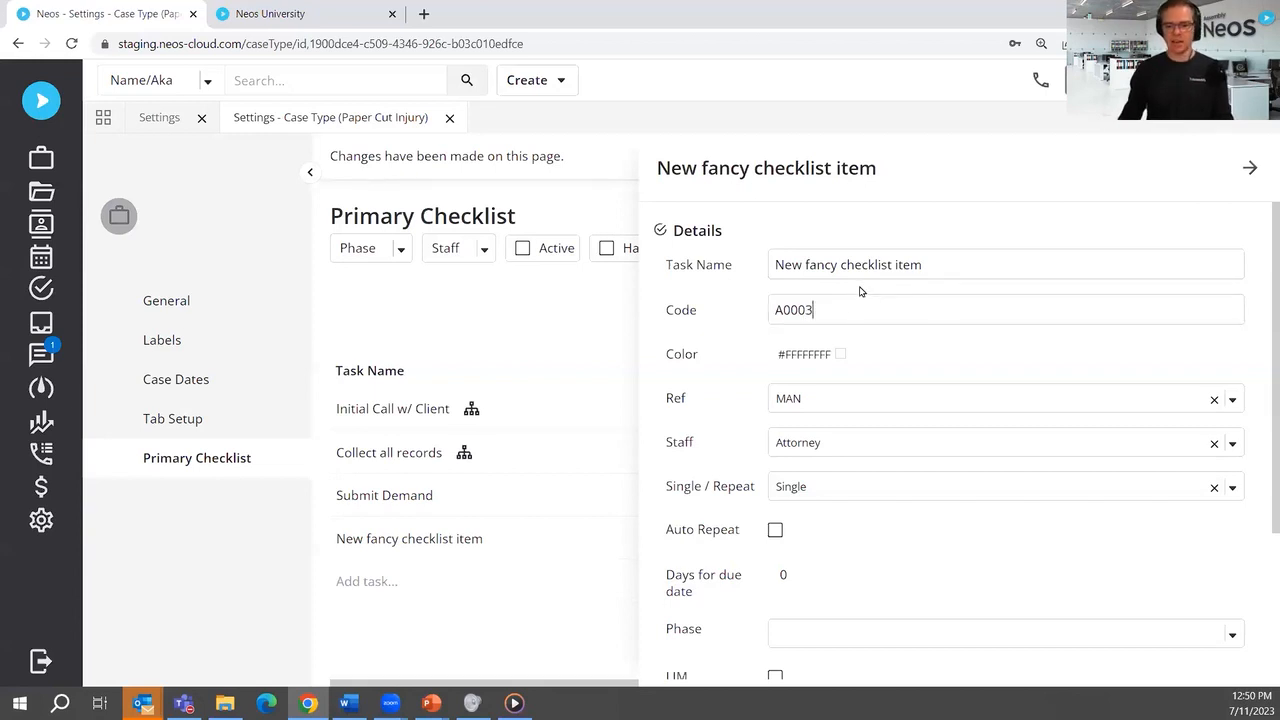
- Set the new task's reference to A0001 and staff to Paralegal, and save the checklist without adding the task to existing open cases
click(934, 399)
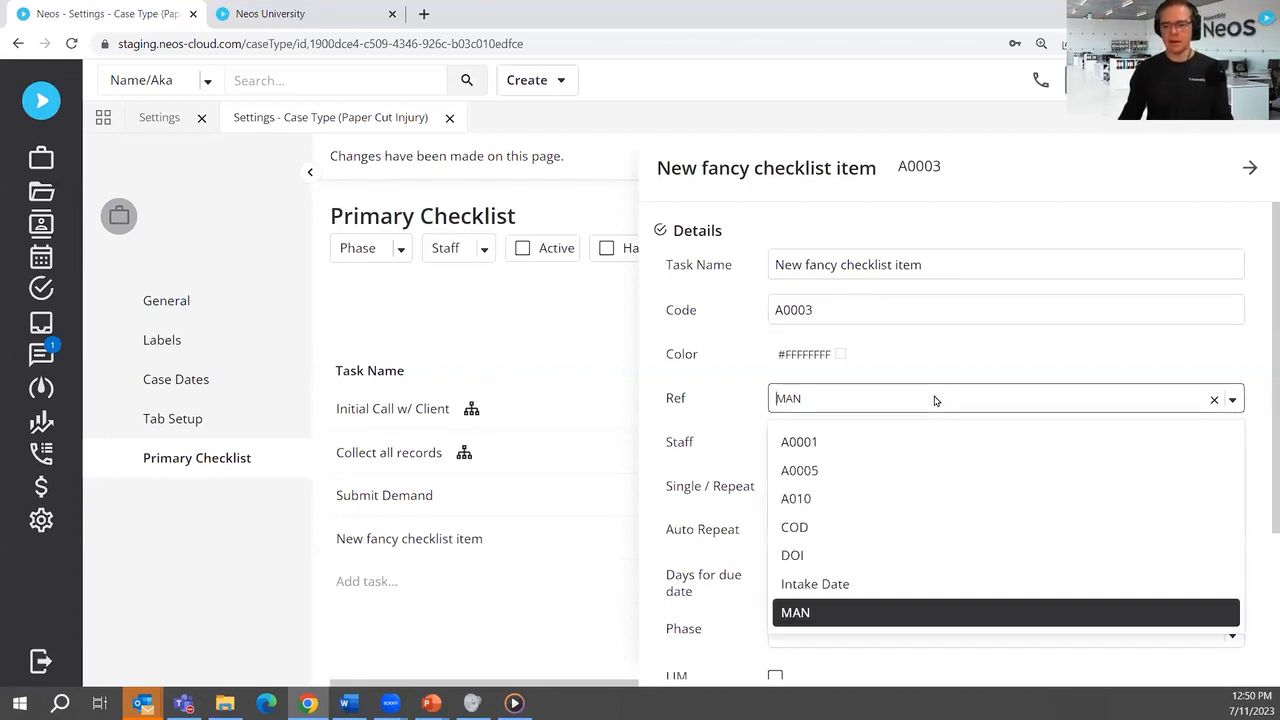
click(885, 443)
click(876, 441)
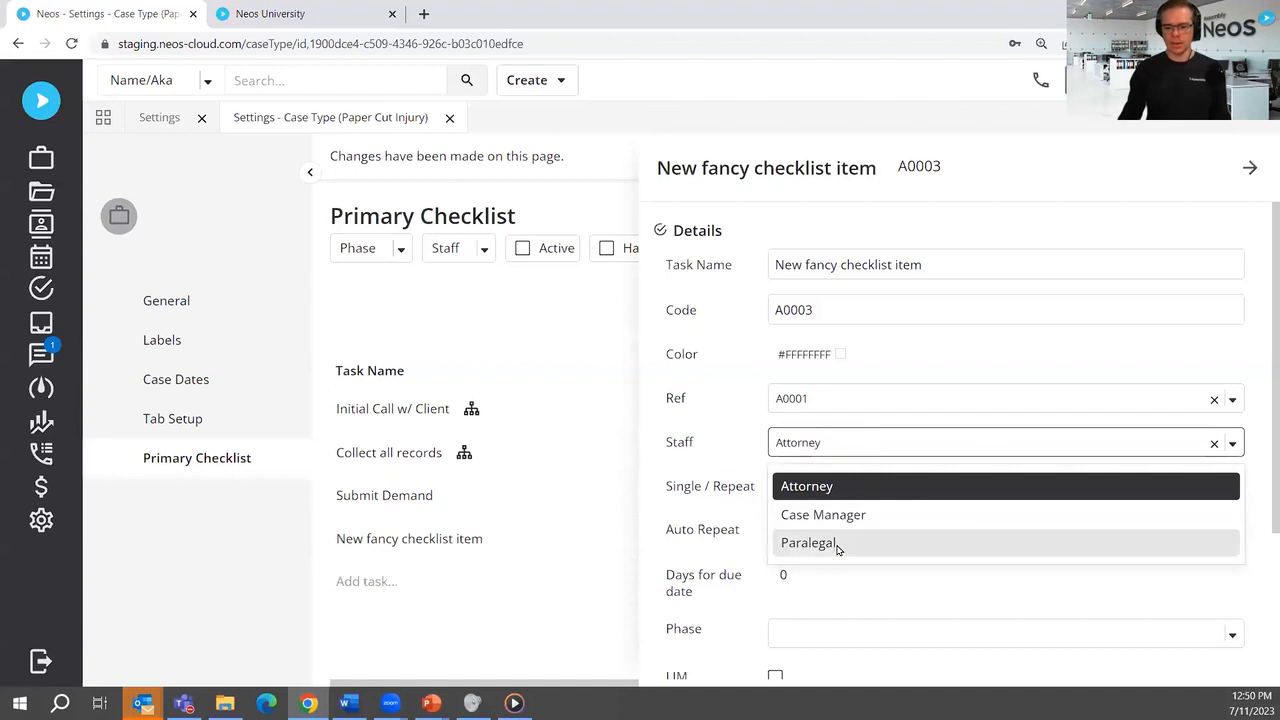
click(838, 545)
click(1249, 167)
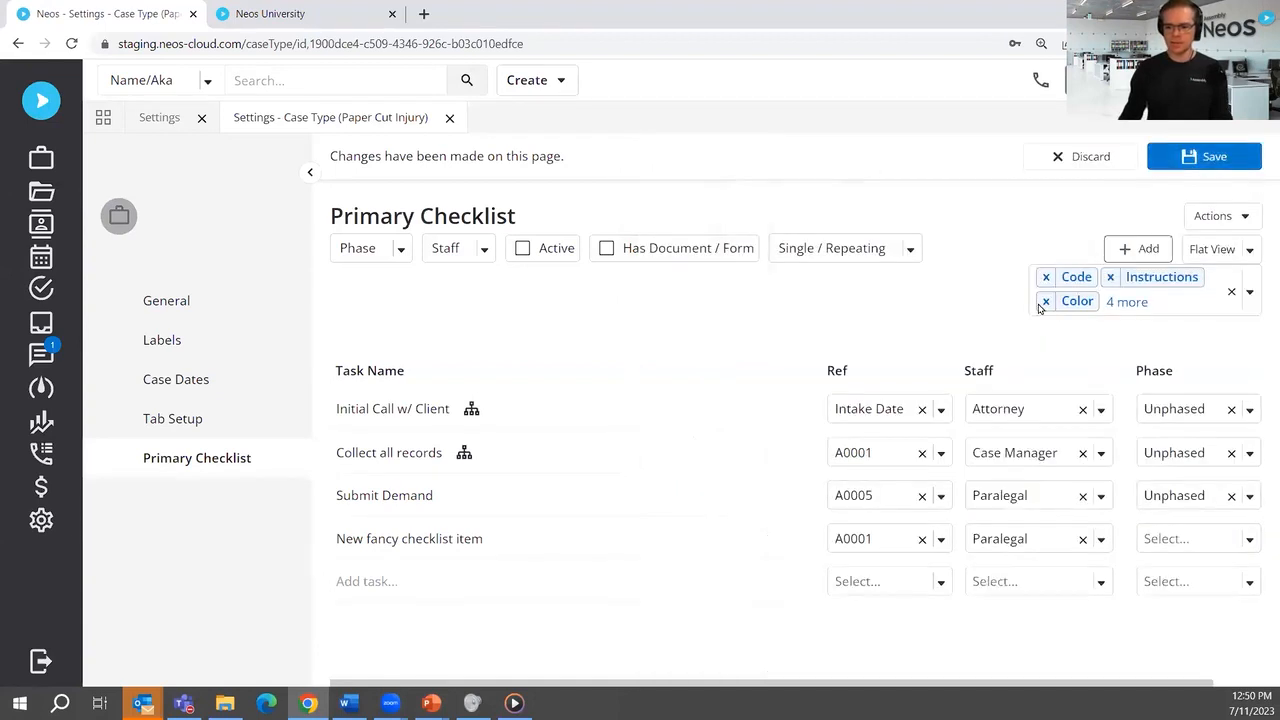
click(1240, 160)
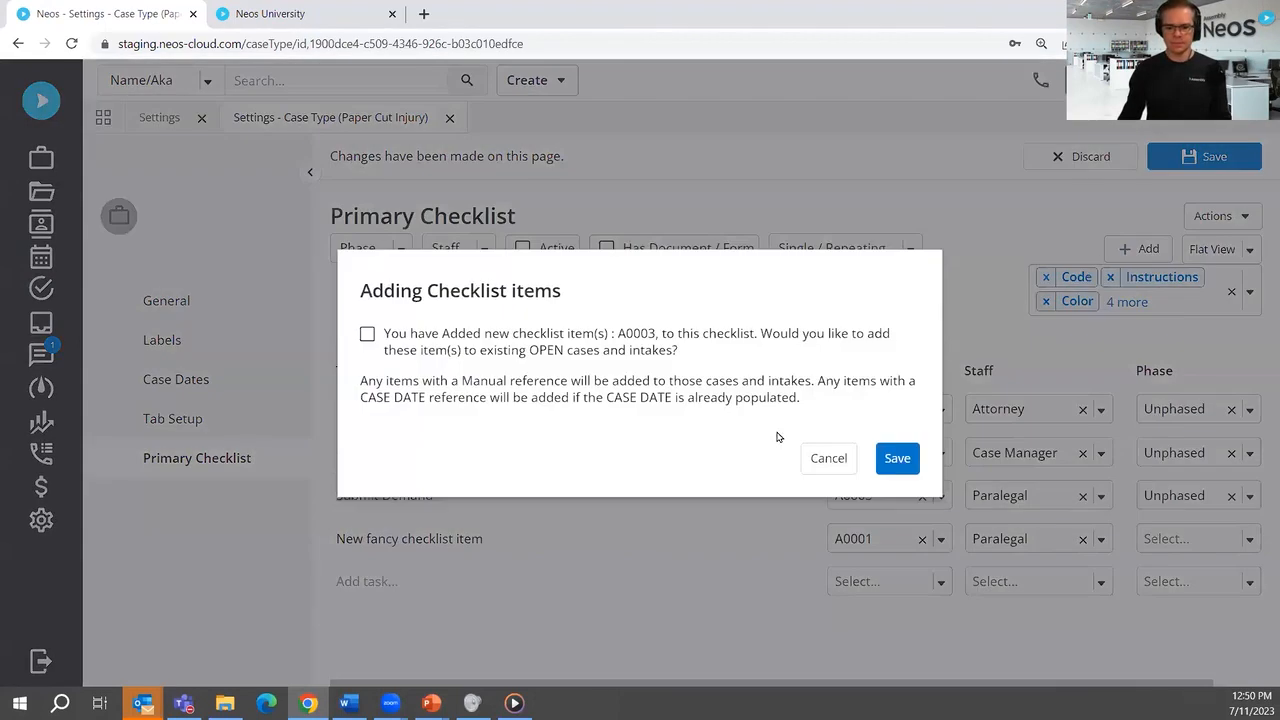
click(900, 462)
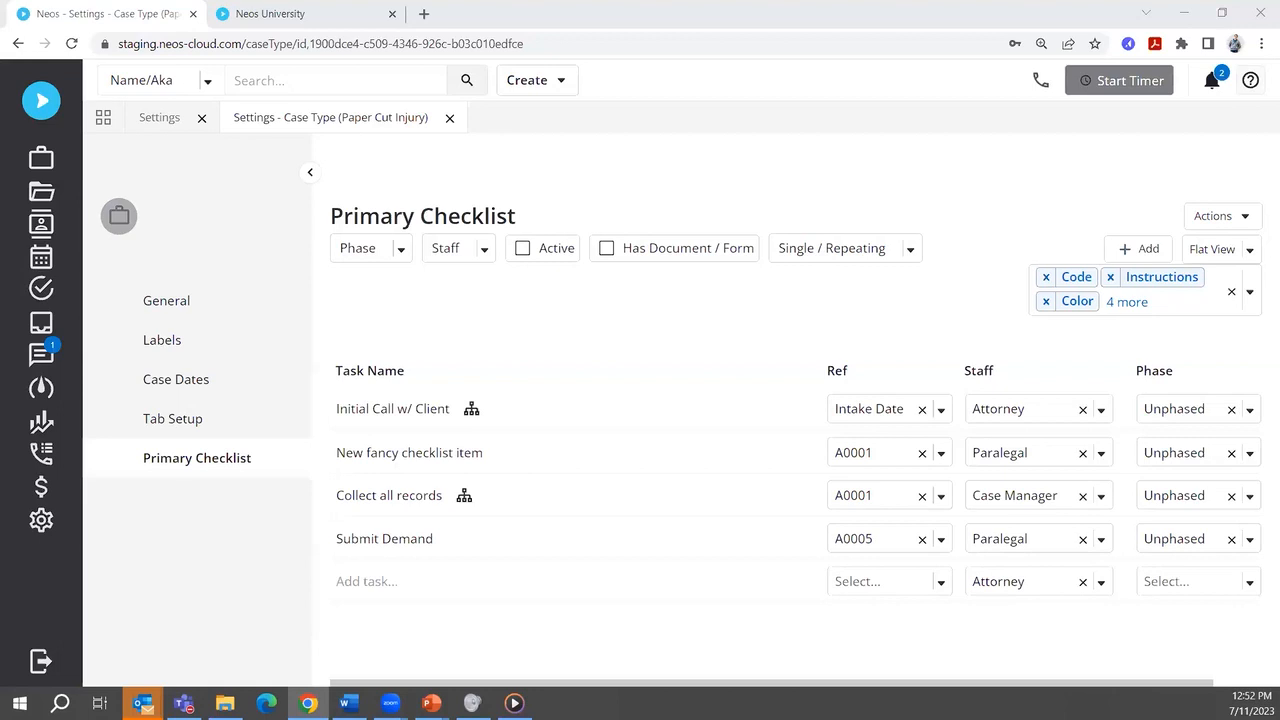
- Check the phase options for the Initial Call w/ Client task, and open the recently opened Motor Vehicle Accident case
click(1251, 410)
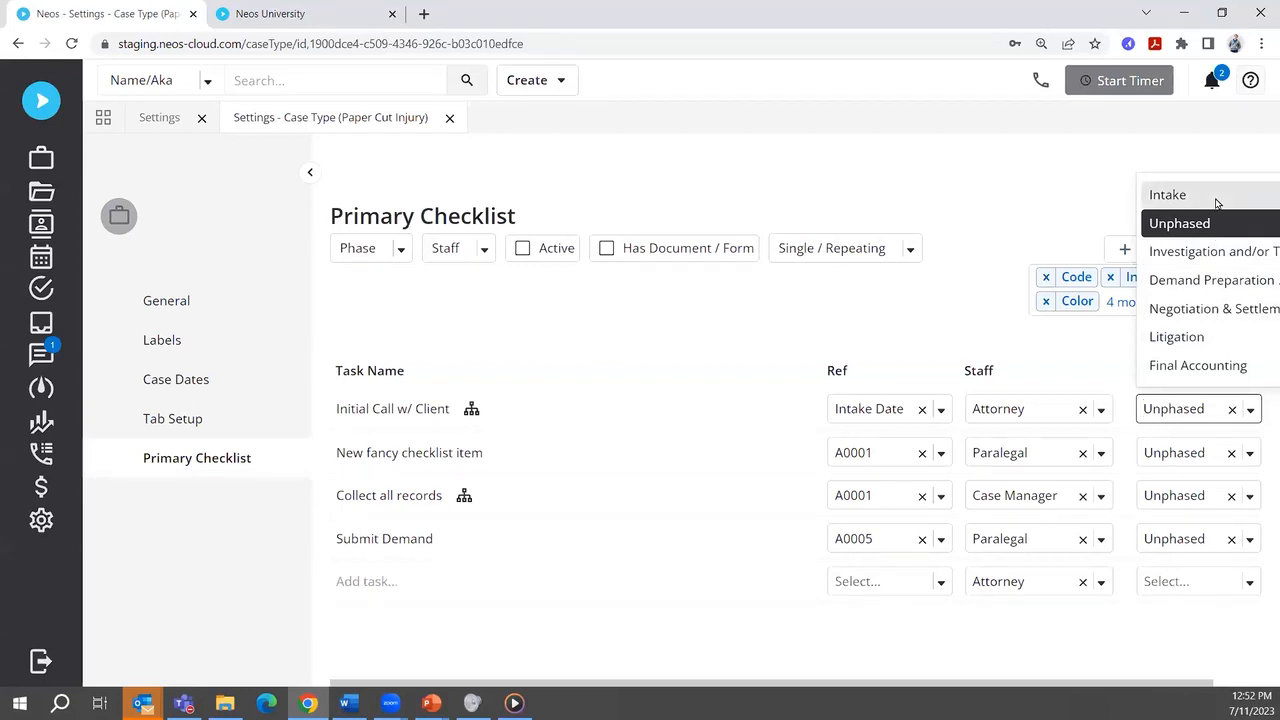
click(336, 88)
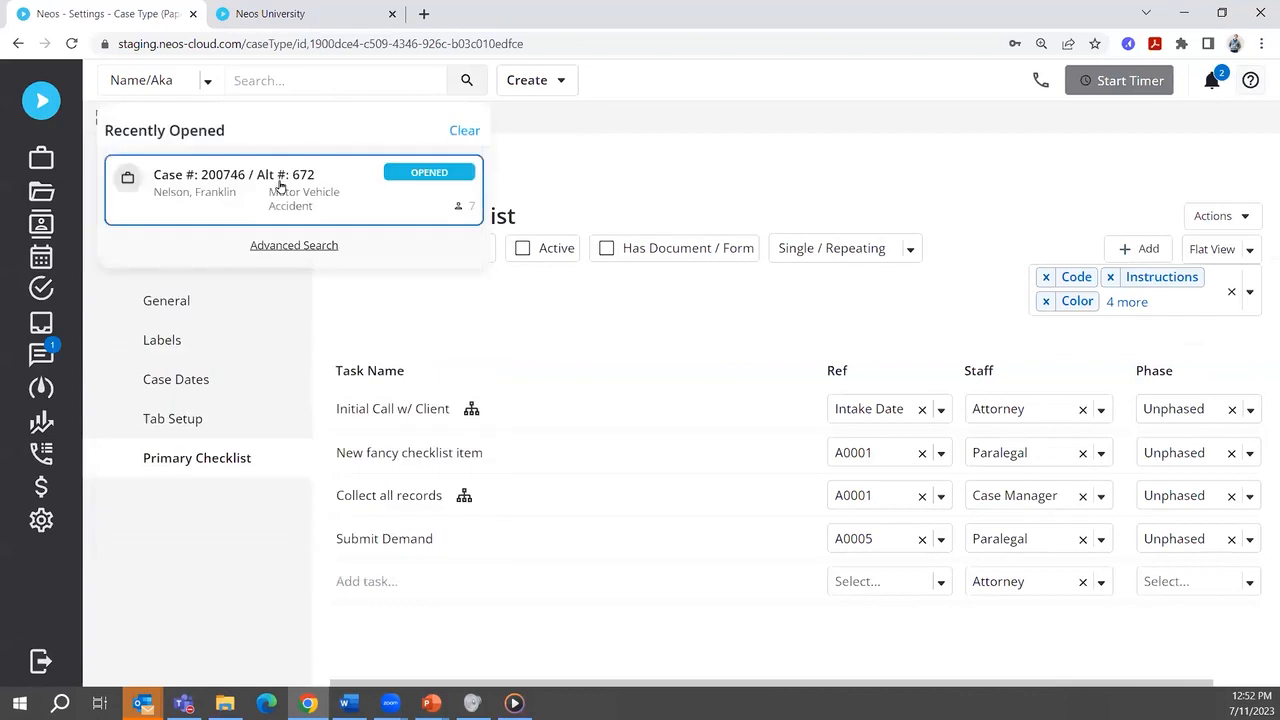
click(280, 186)
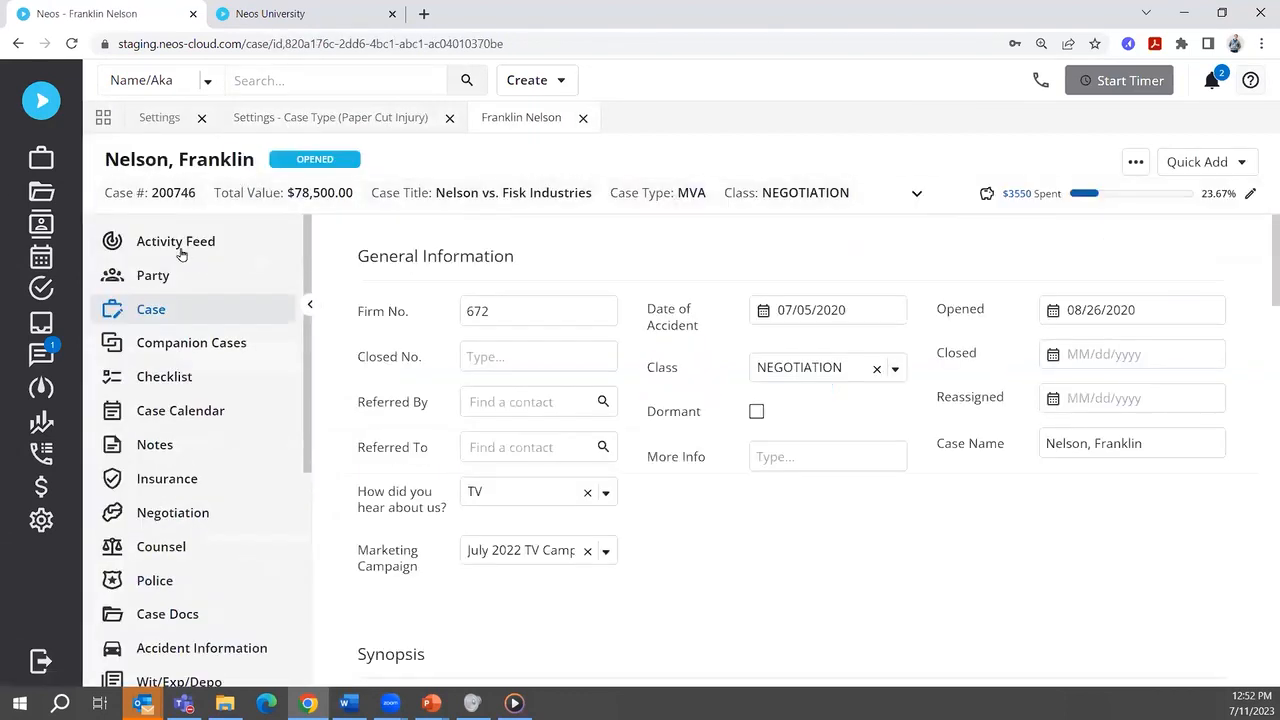
- View the open case's Activity Feed, and switch to the Neos University site to look at its available courses
click(178, 244)
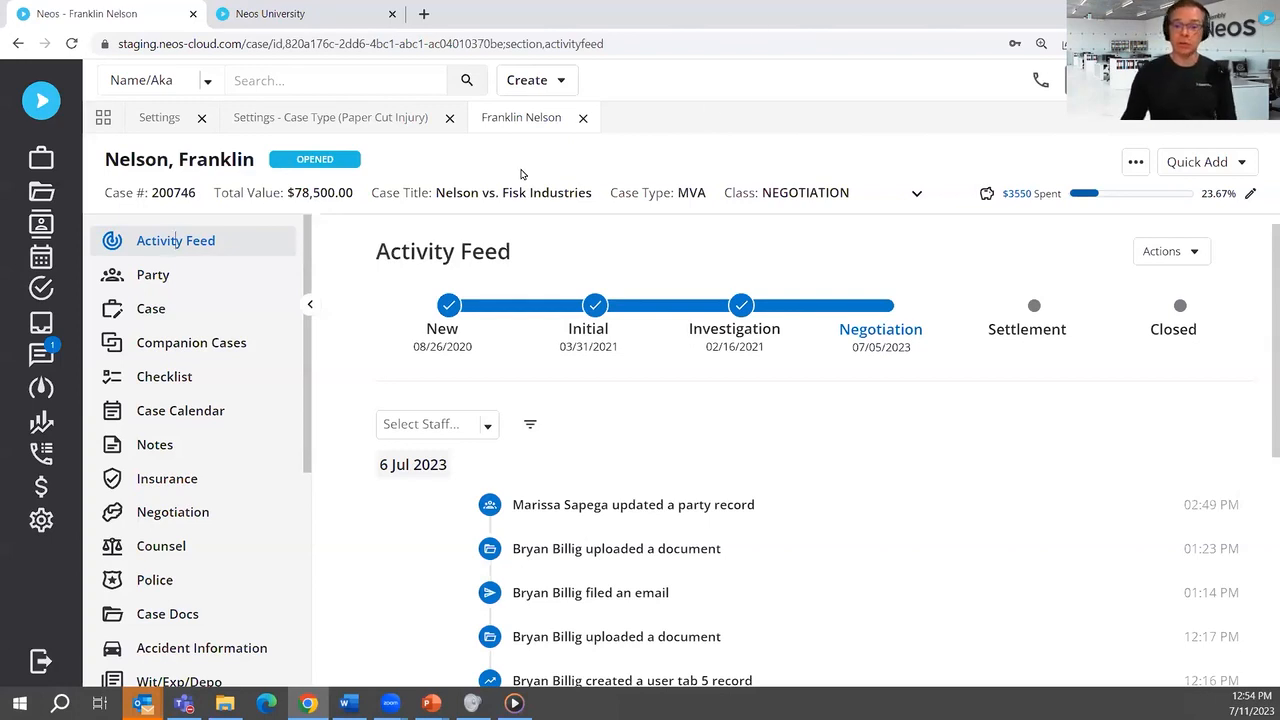
click(300, 14)
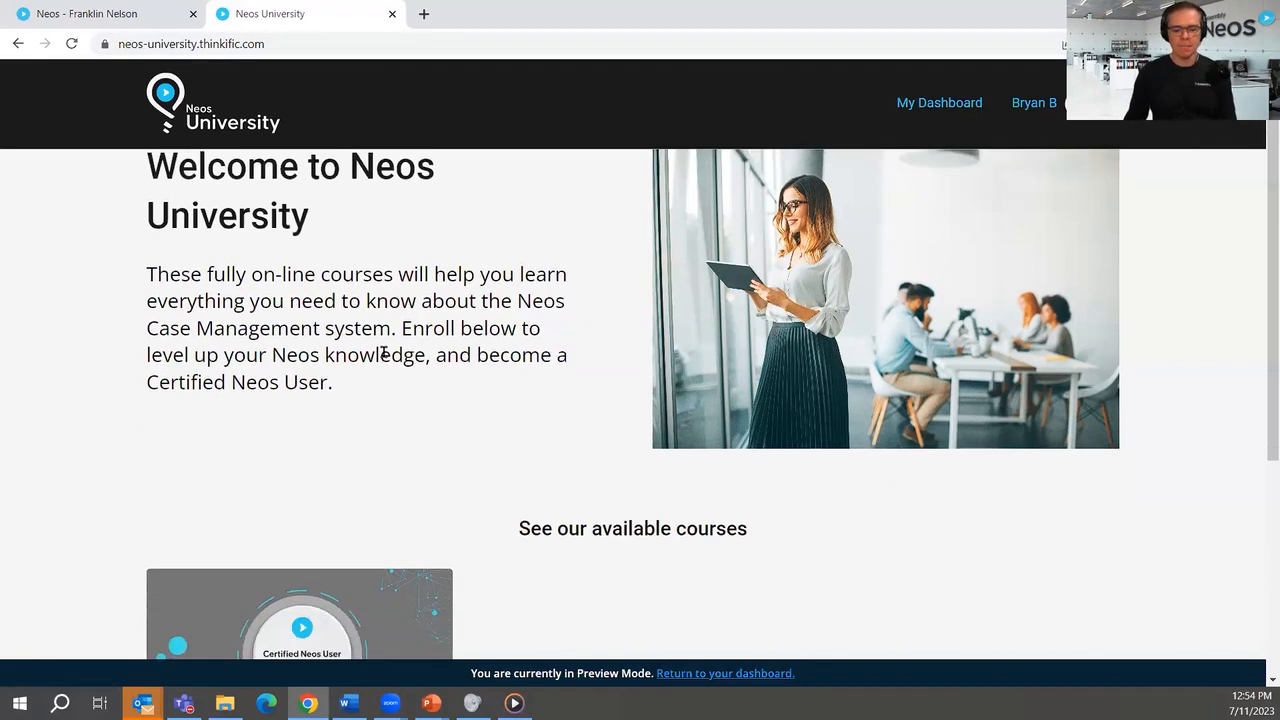
scroll(380, 350, down, 4)
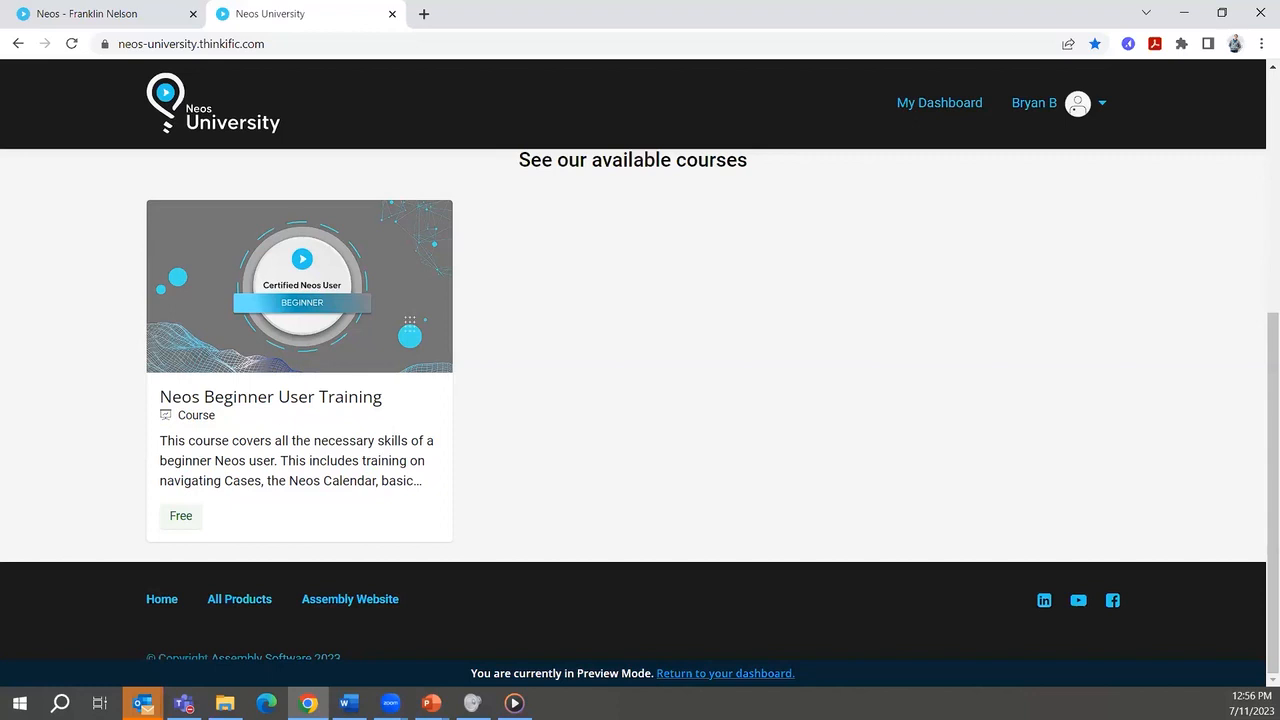
- Switch to the running PowerPoint slide show and advance past Checklist Overload to the closing "Thank you for joining!" slide
mouse_move(431, 703)
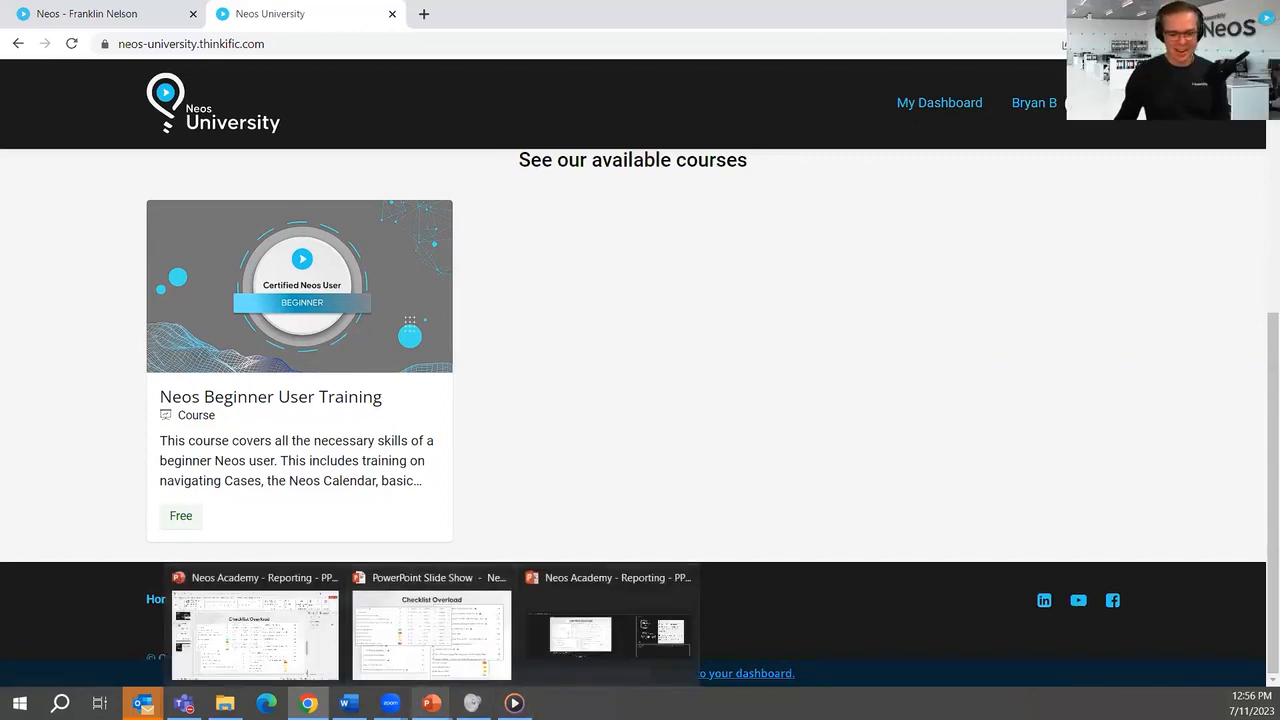
click(431, 635)
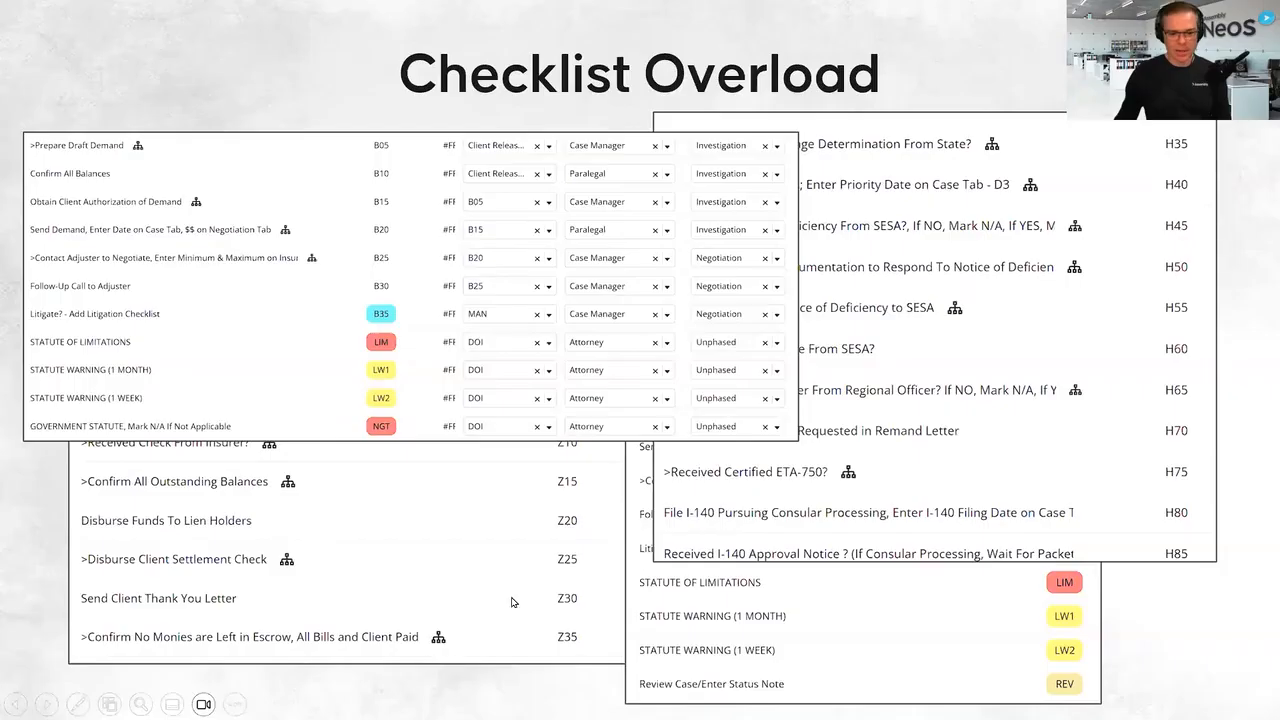
click(715, 355)
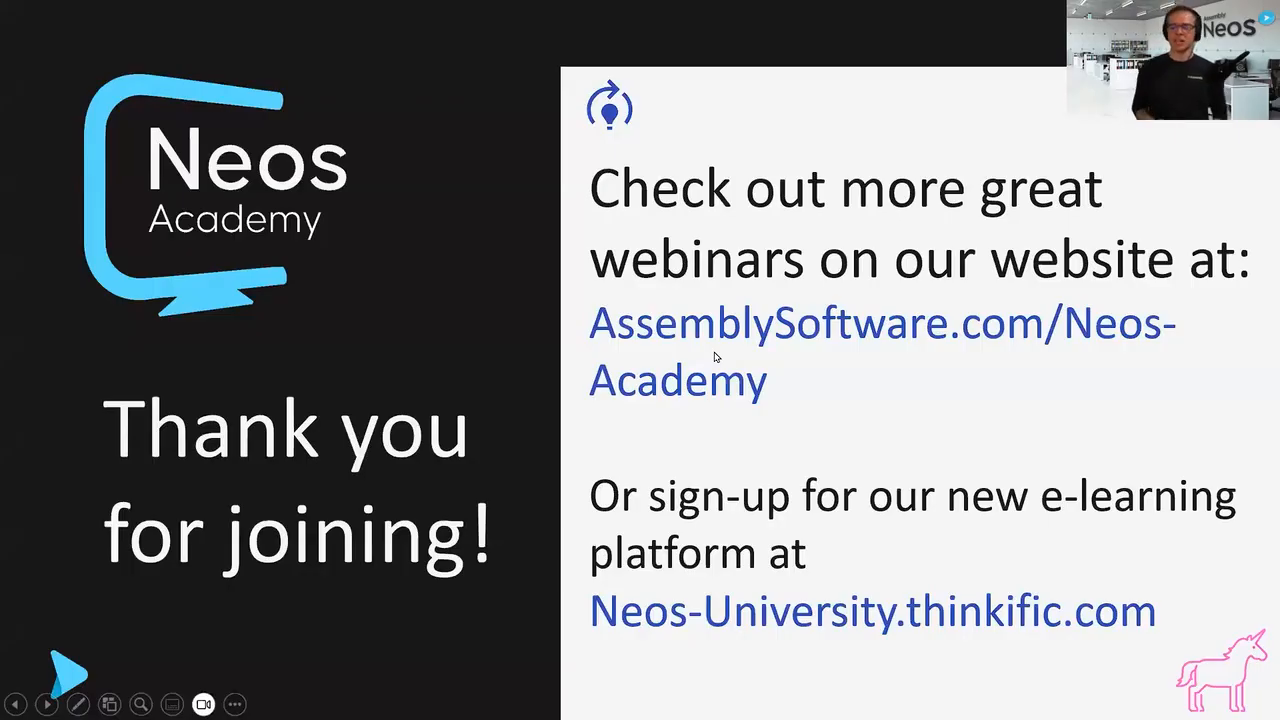